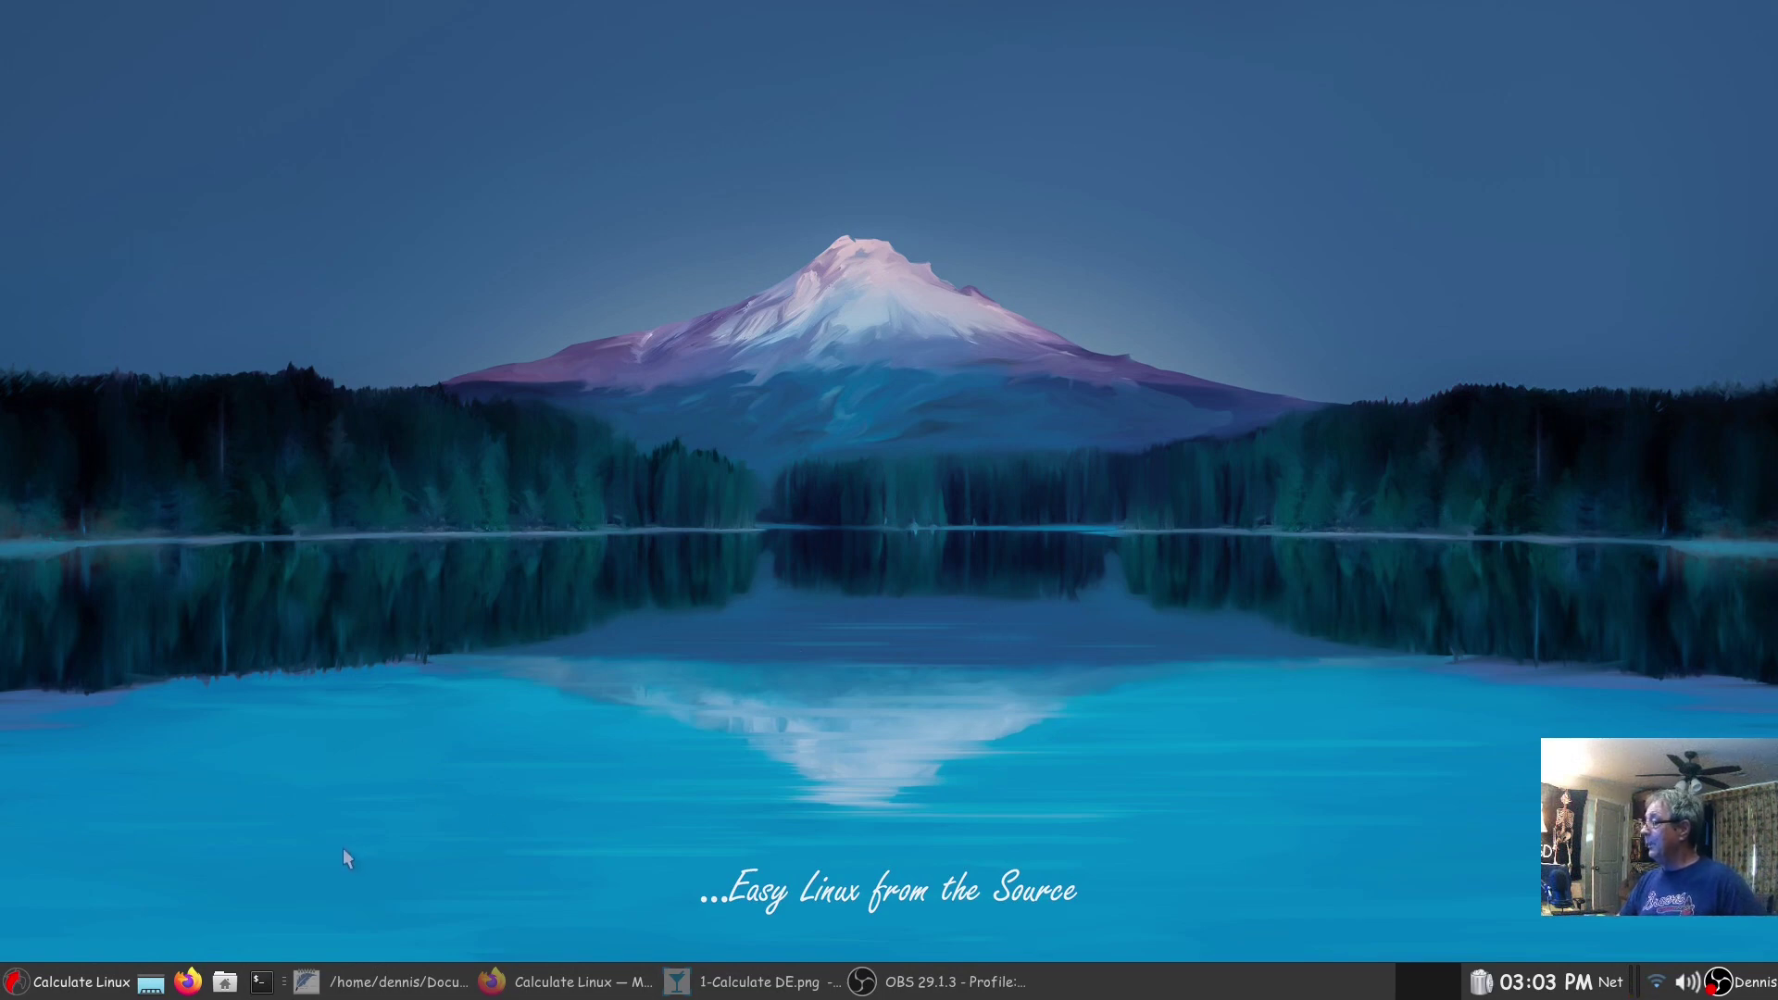
# - Skim the Calculate Linux homepage in the browser, then switch to the Browse Packages page
pyautogui.click(542, 986)
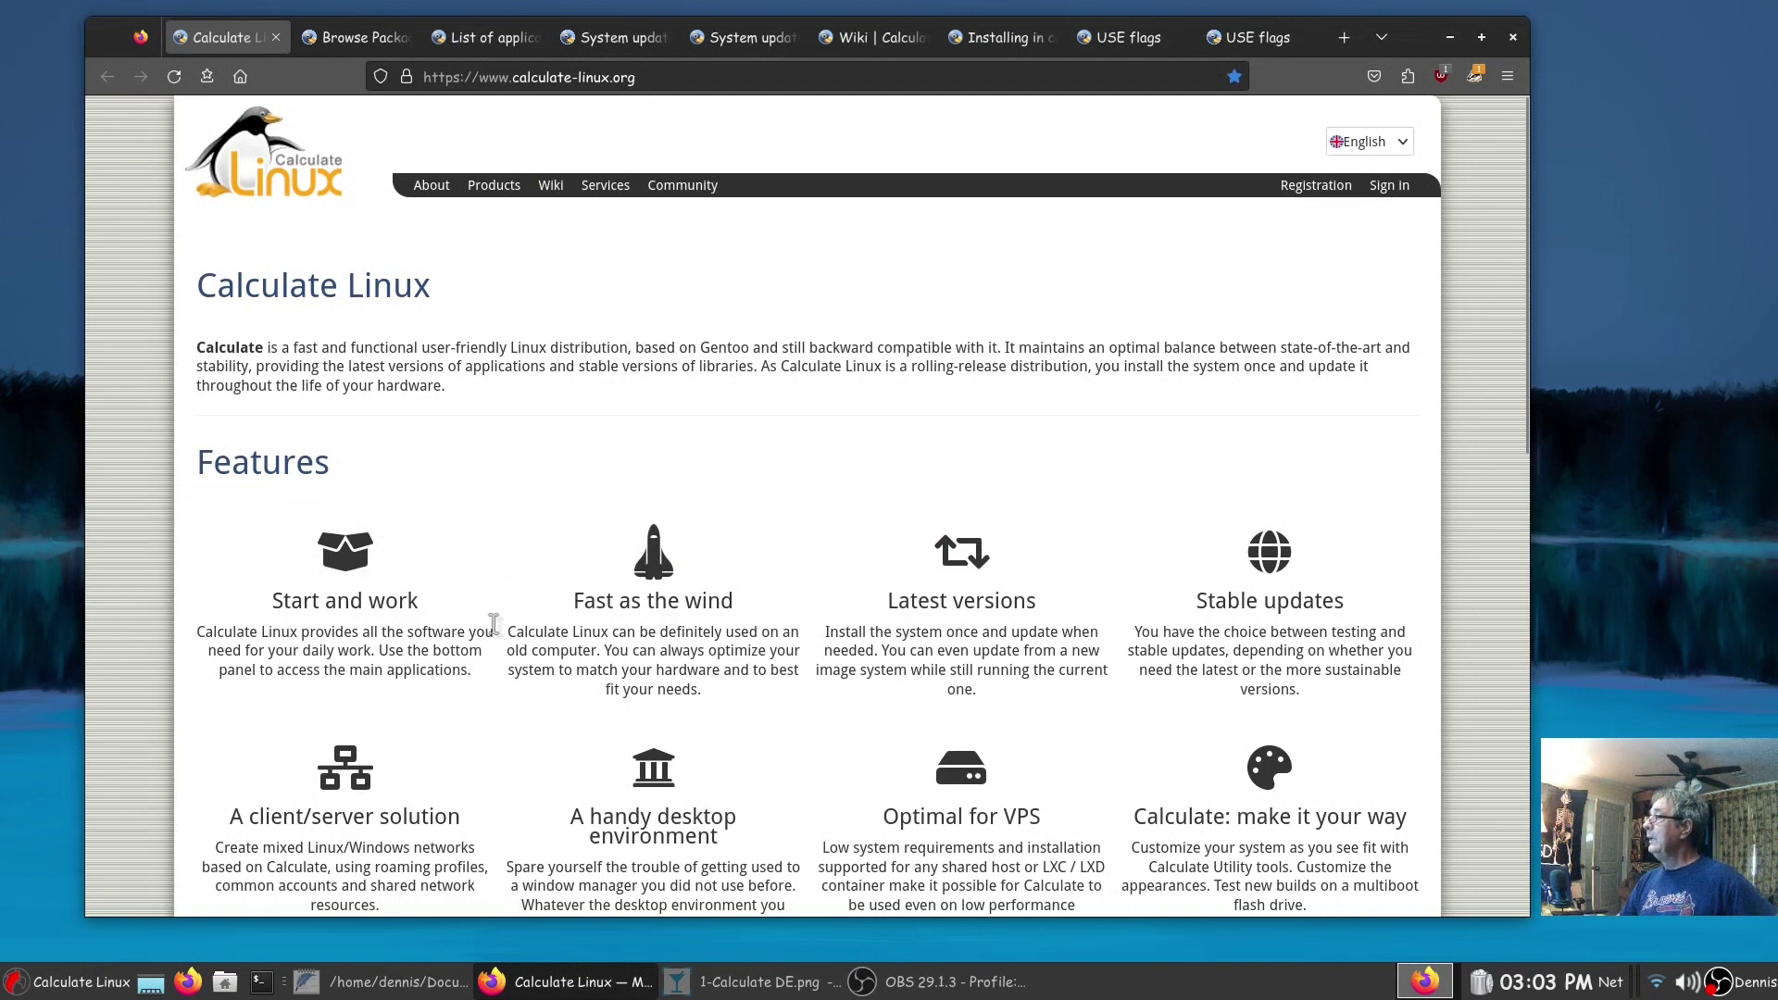
pyautogui.scroll(-2, 494, 625)
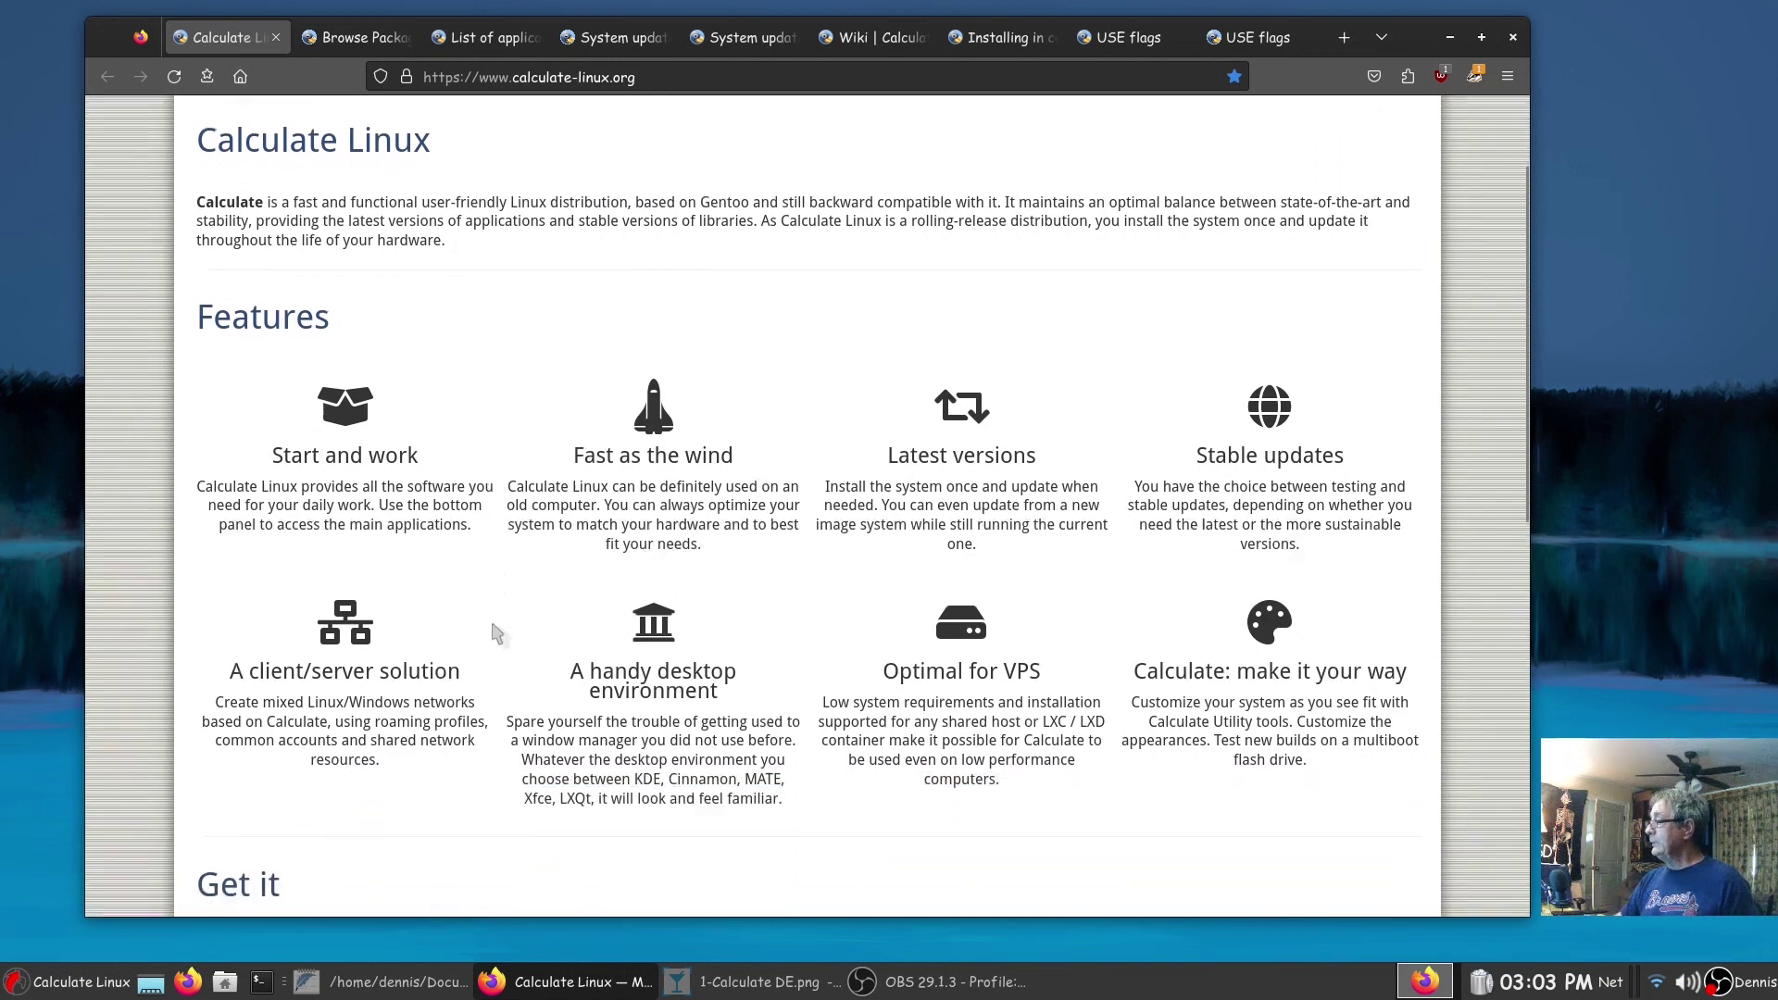
pyautogui.scroll(-4, 495, 632)
pyautogui.scroll(-4, 380, 628)
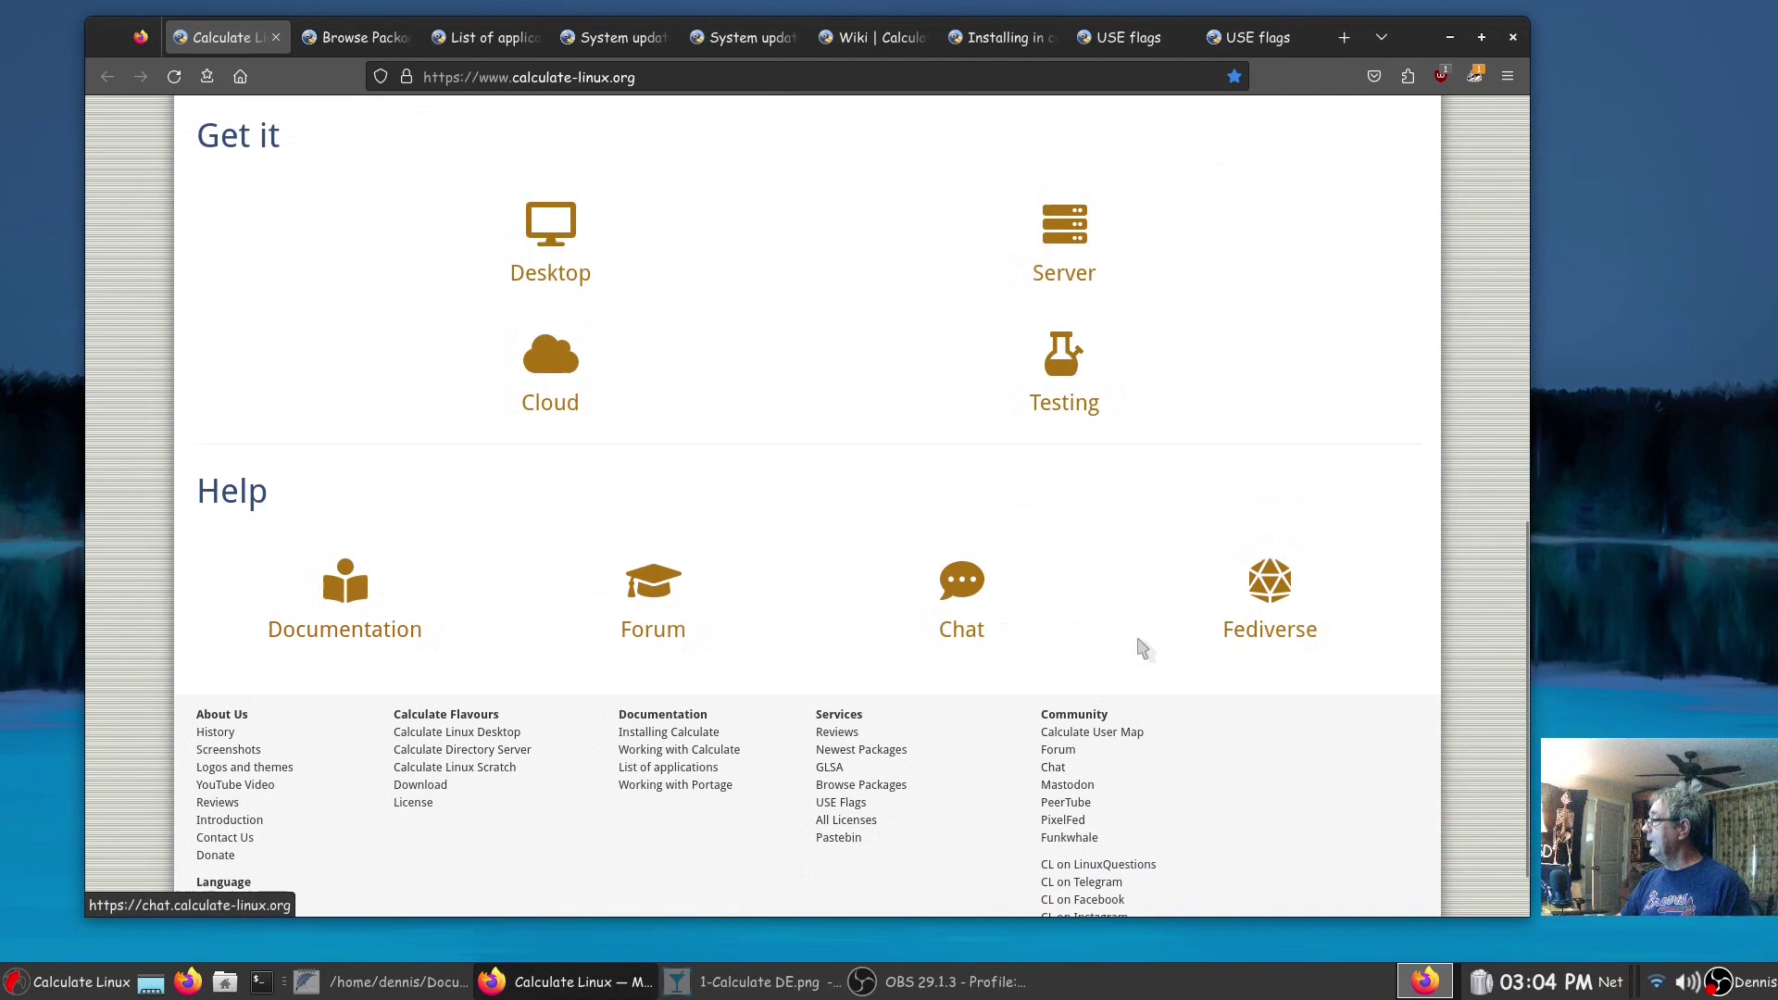
pyautogui.scroll(10, 929, 714)
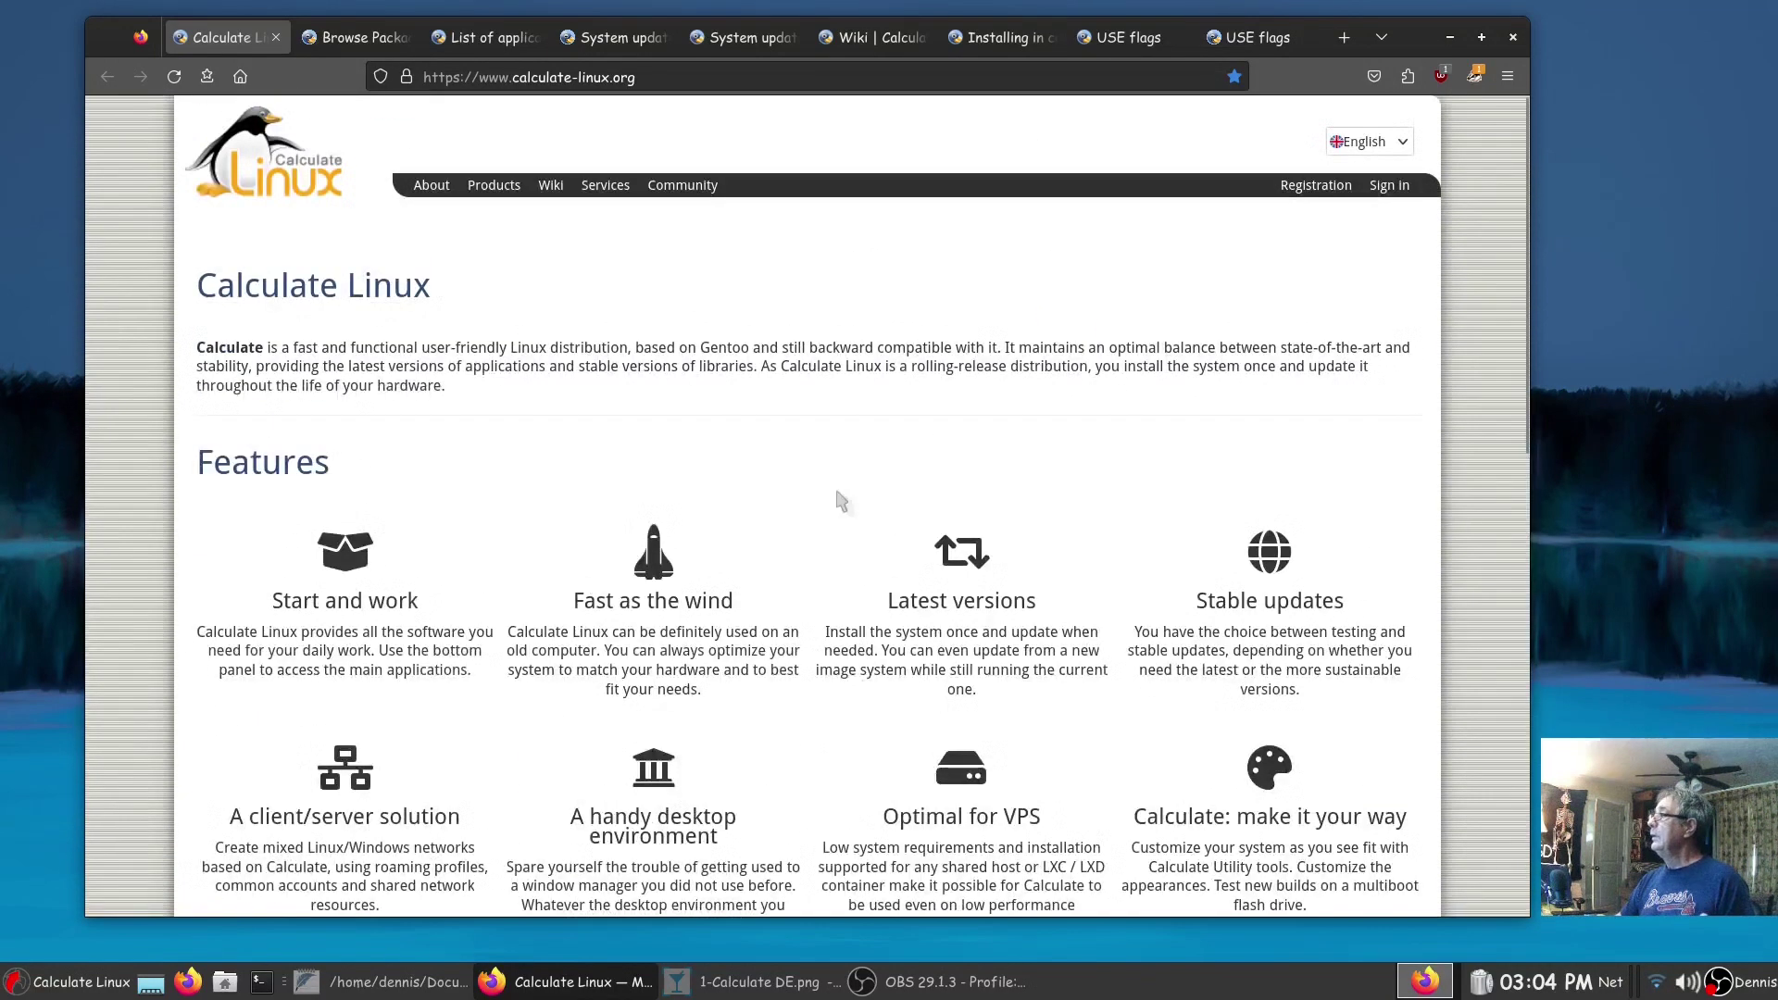
pyautogui.click(368, 41)
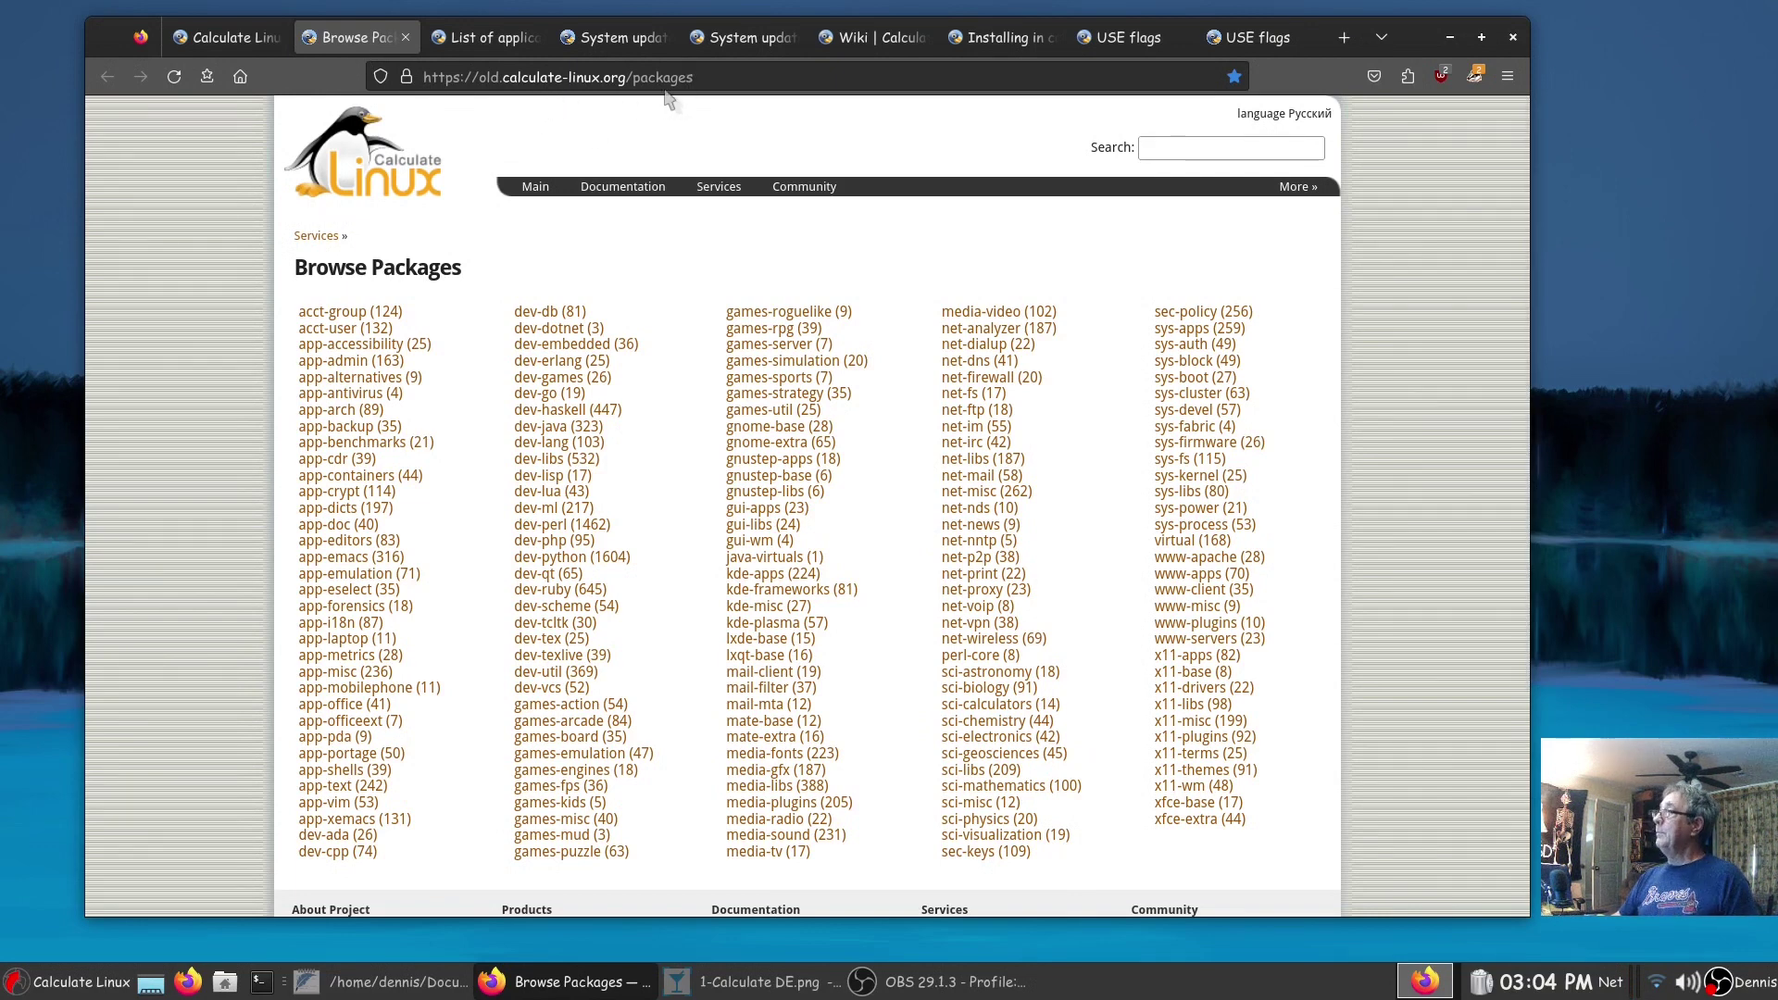
# - Compare the List of applications wiki page with Browse Packages, ending on List of applications
pyautogui.click(506, 37)
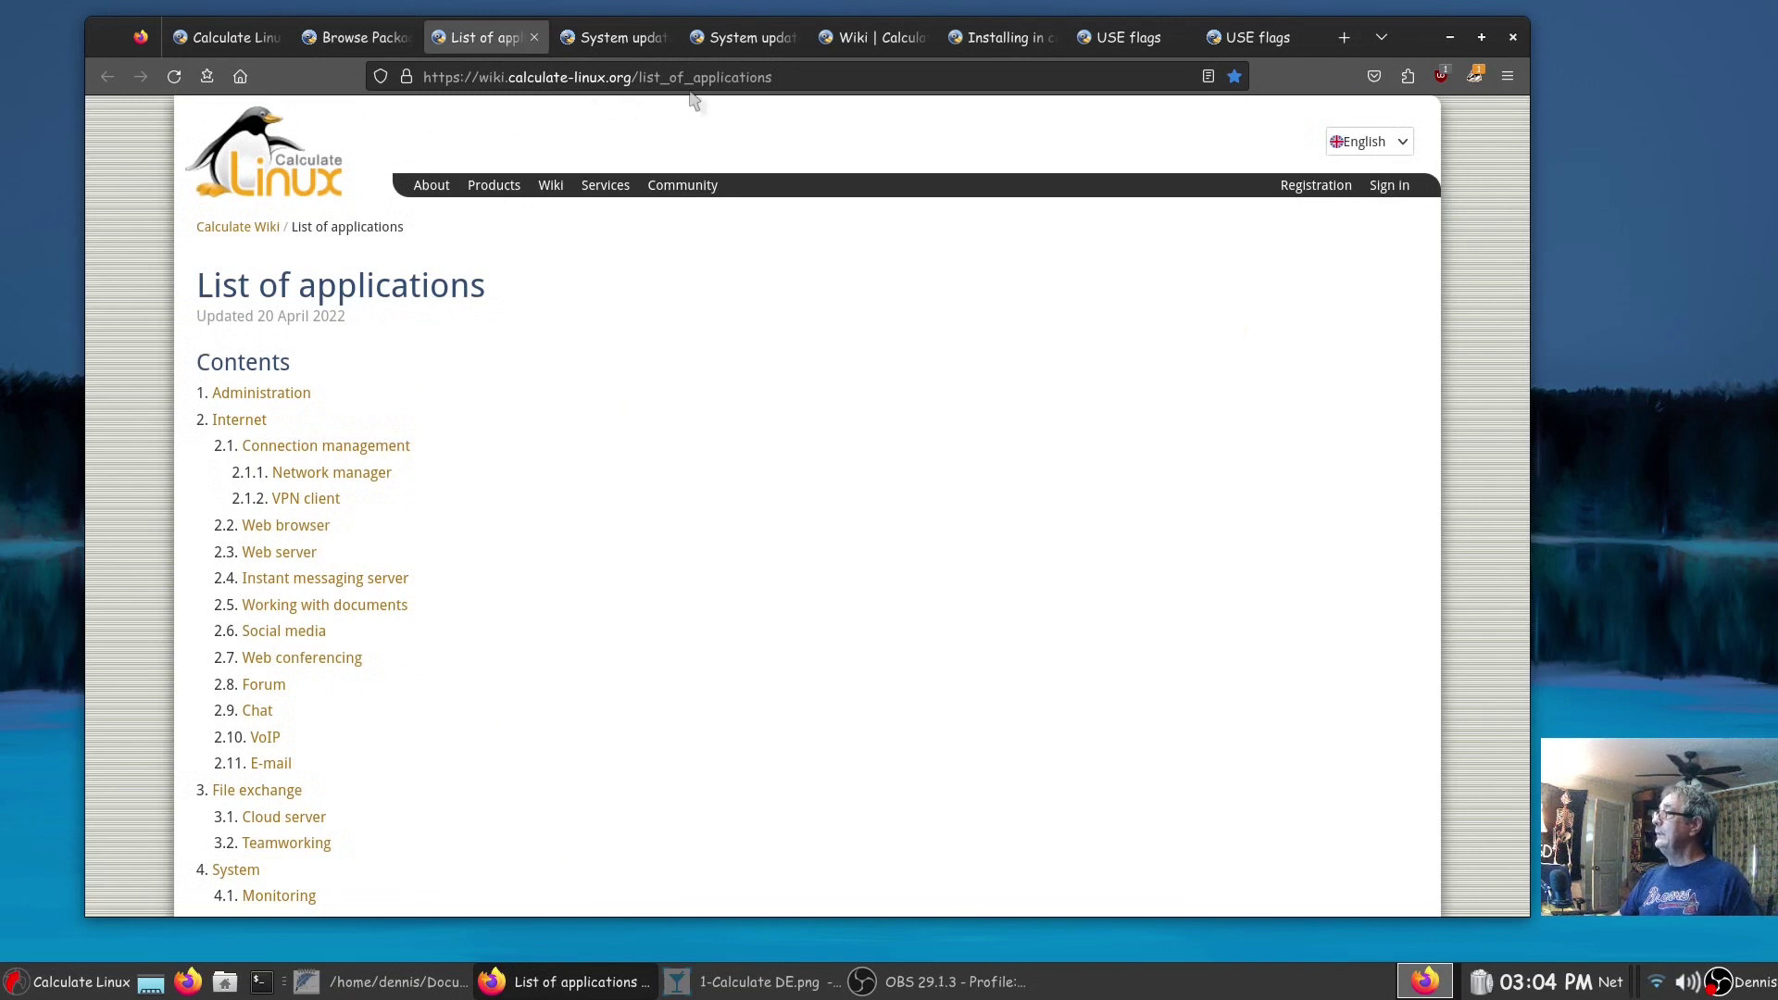
pyautogui.click(382, 41)
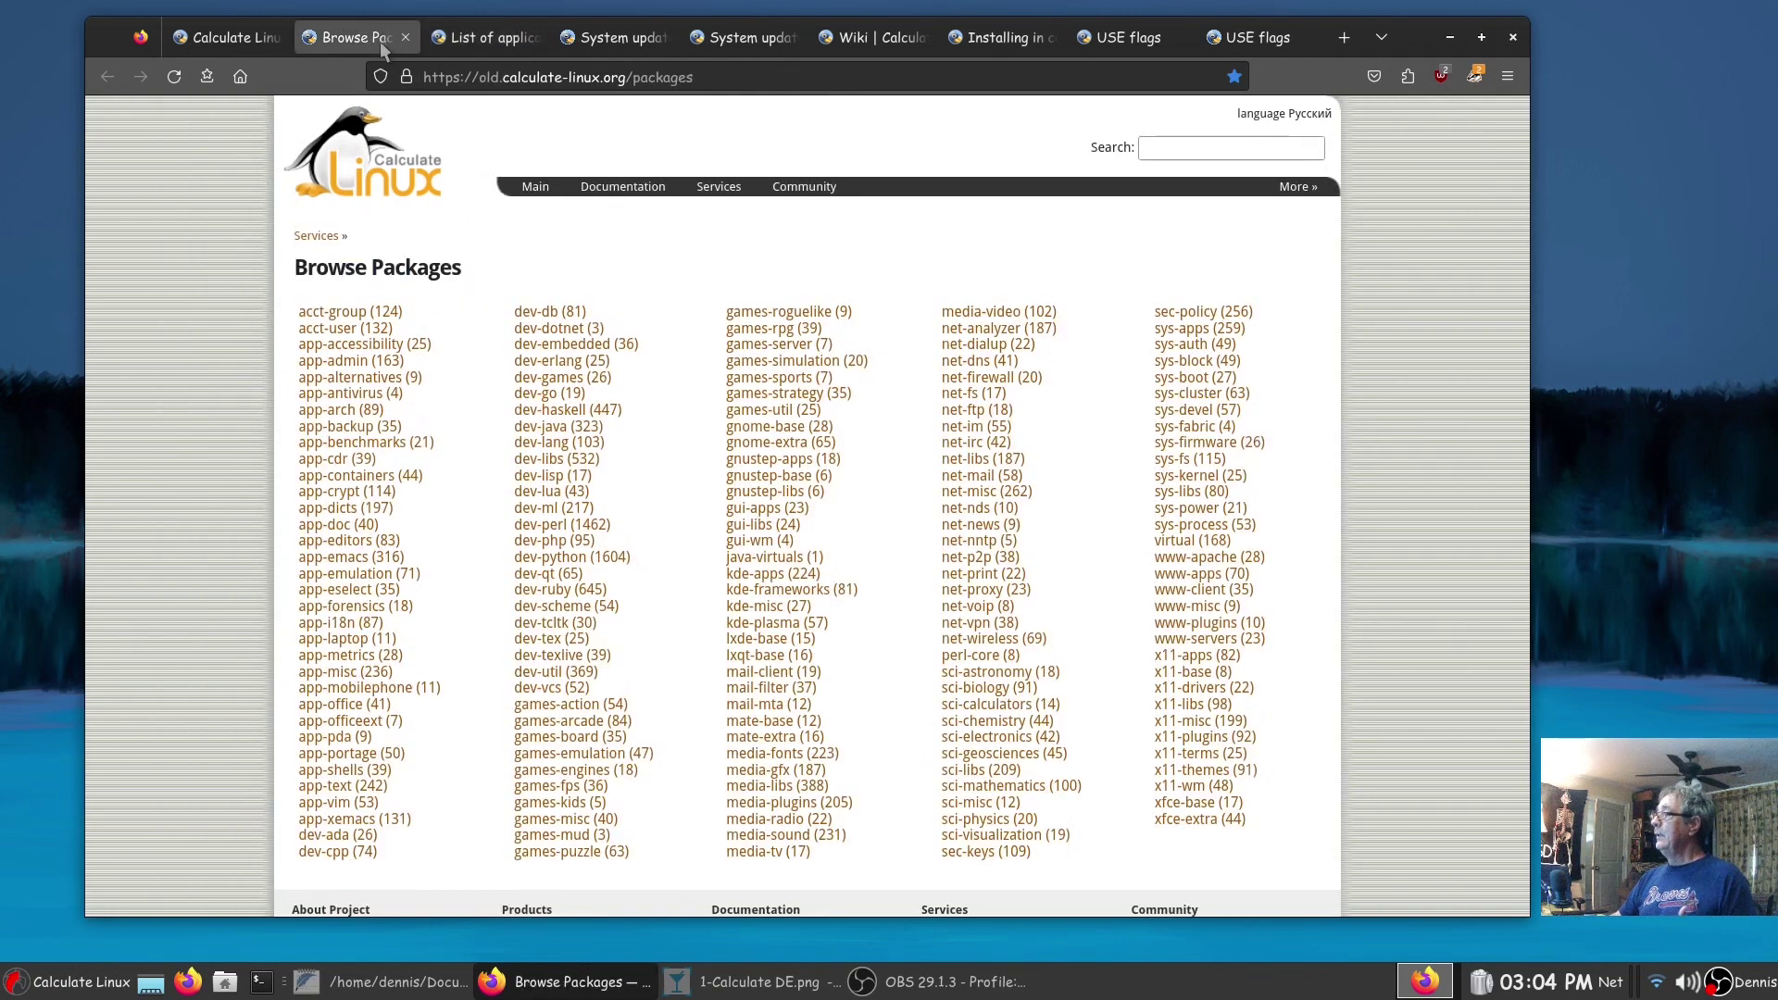
pyautogui.scroll(-5, 498, 496)
pyautogui.scroll(5, 497, 496)
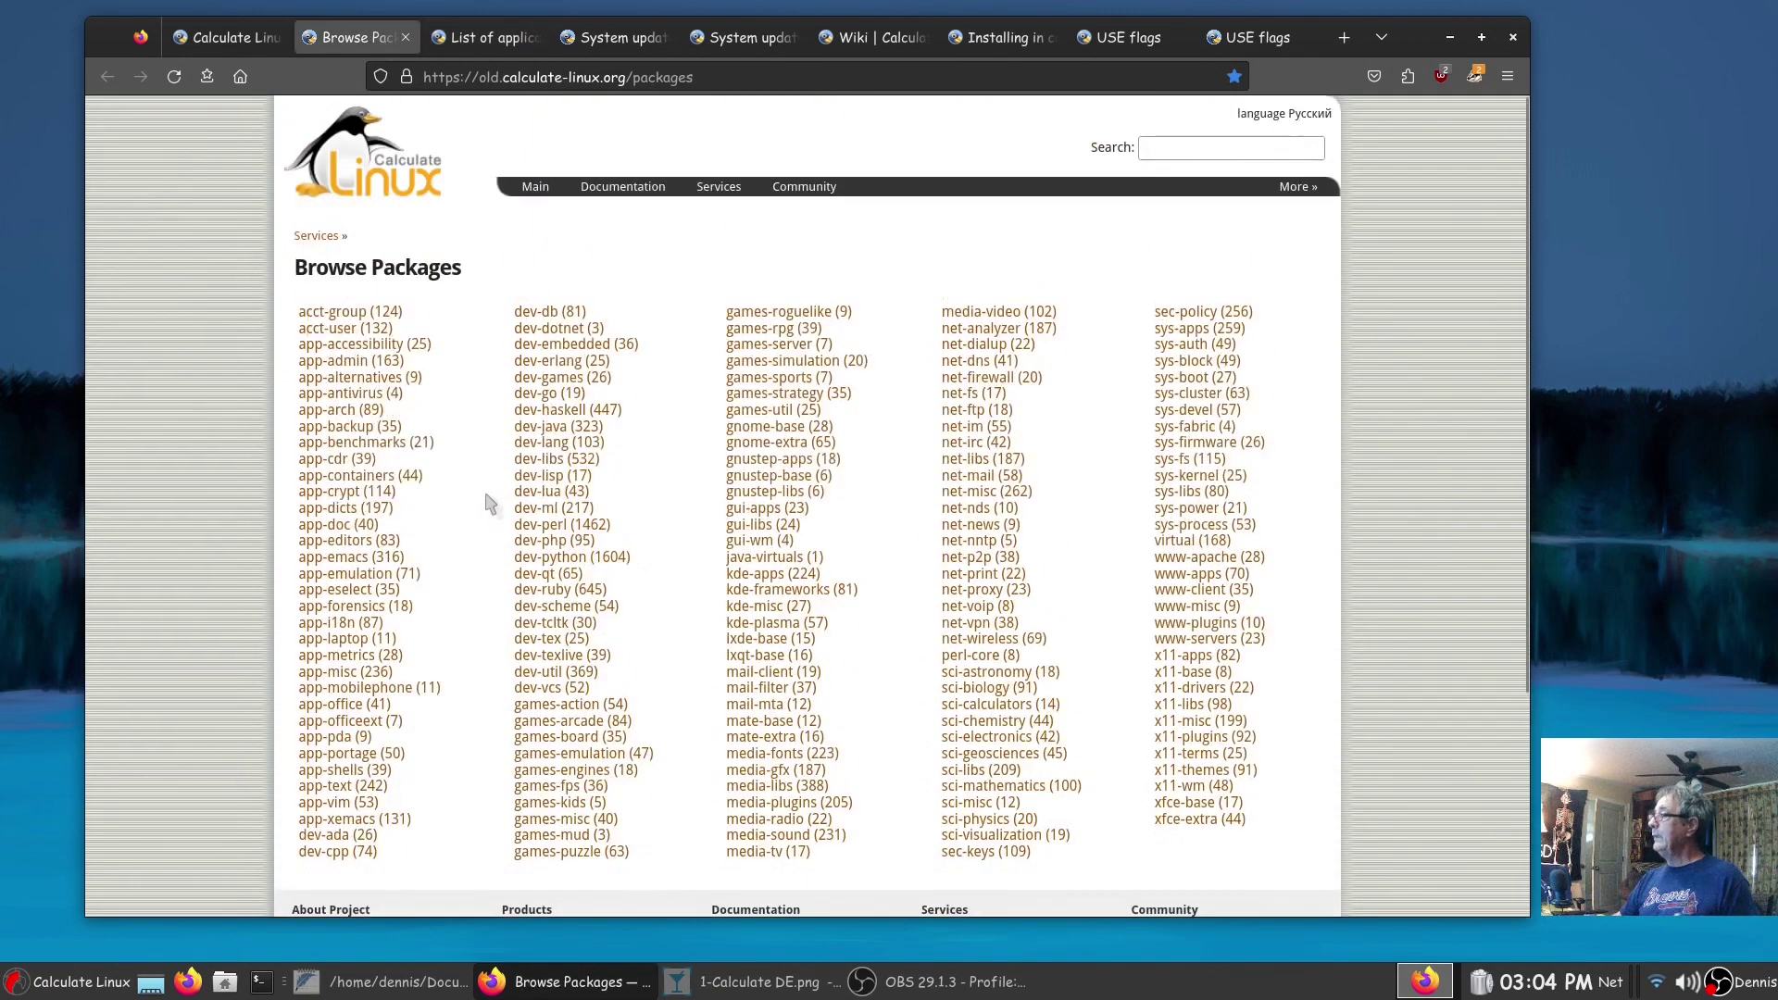
pyautogui.click(486, 39)
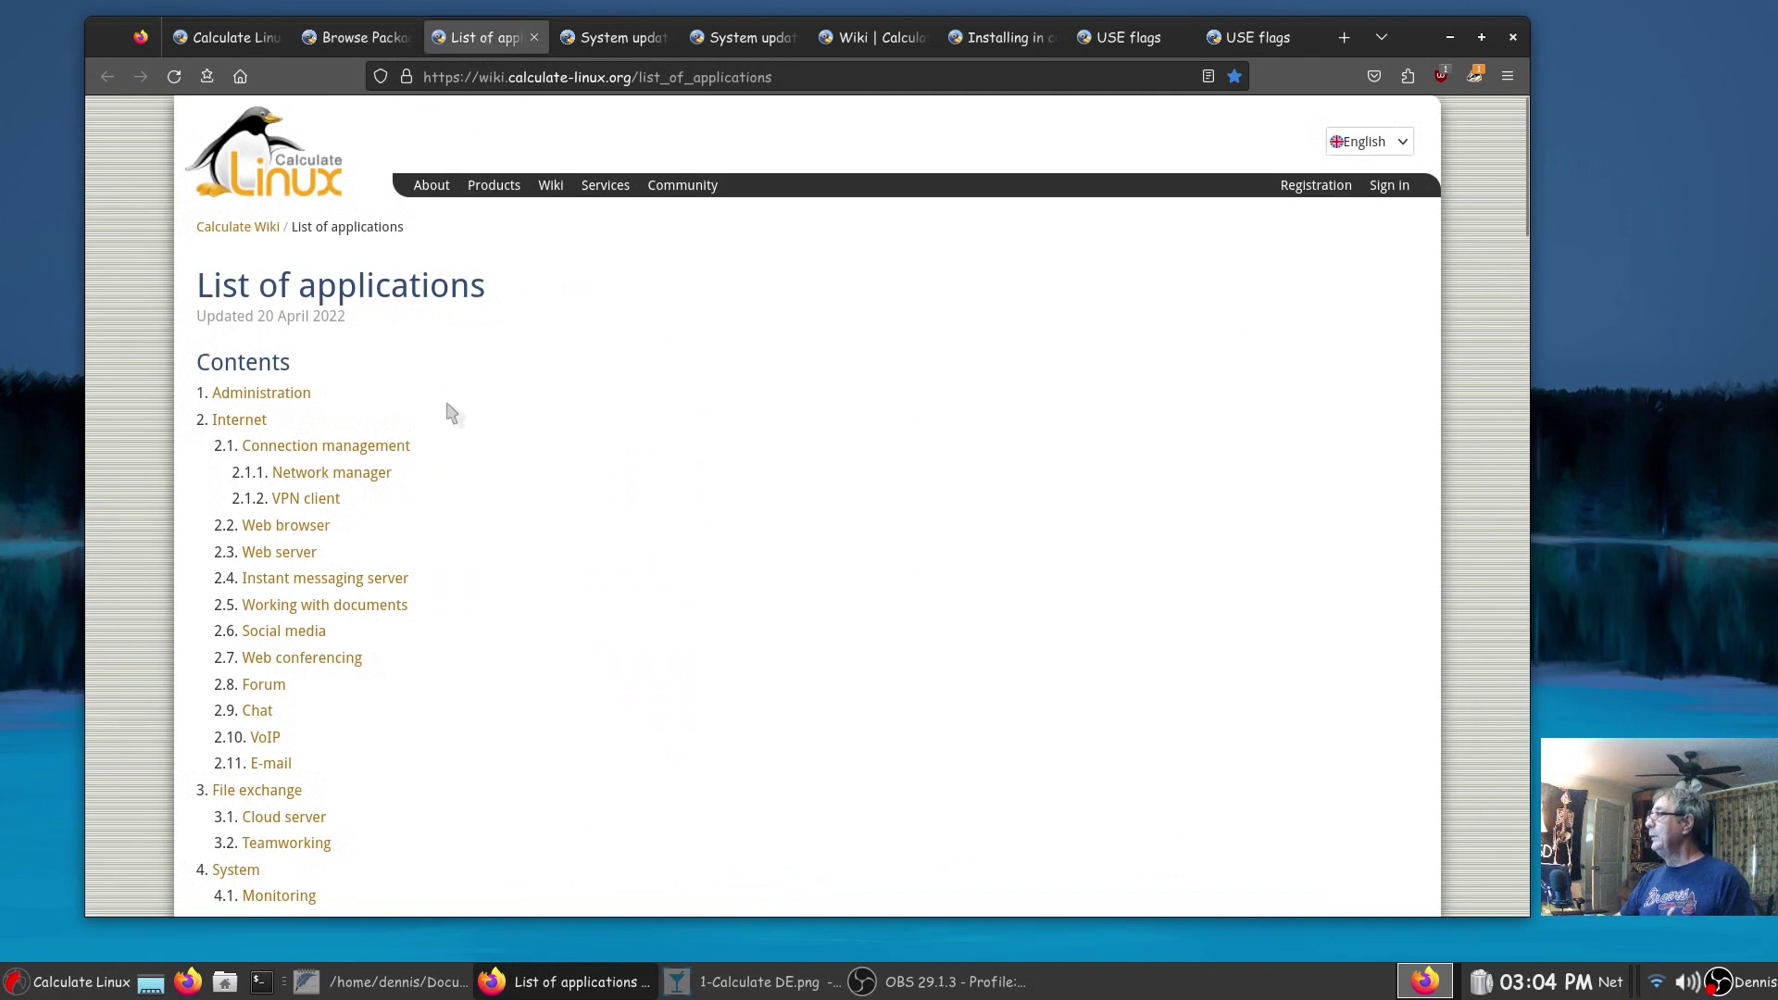
# - Read through the older System Update Guide page
pyautogui.click(623, 39)
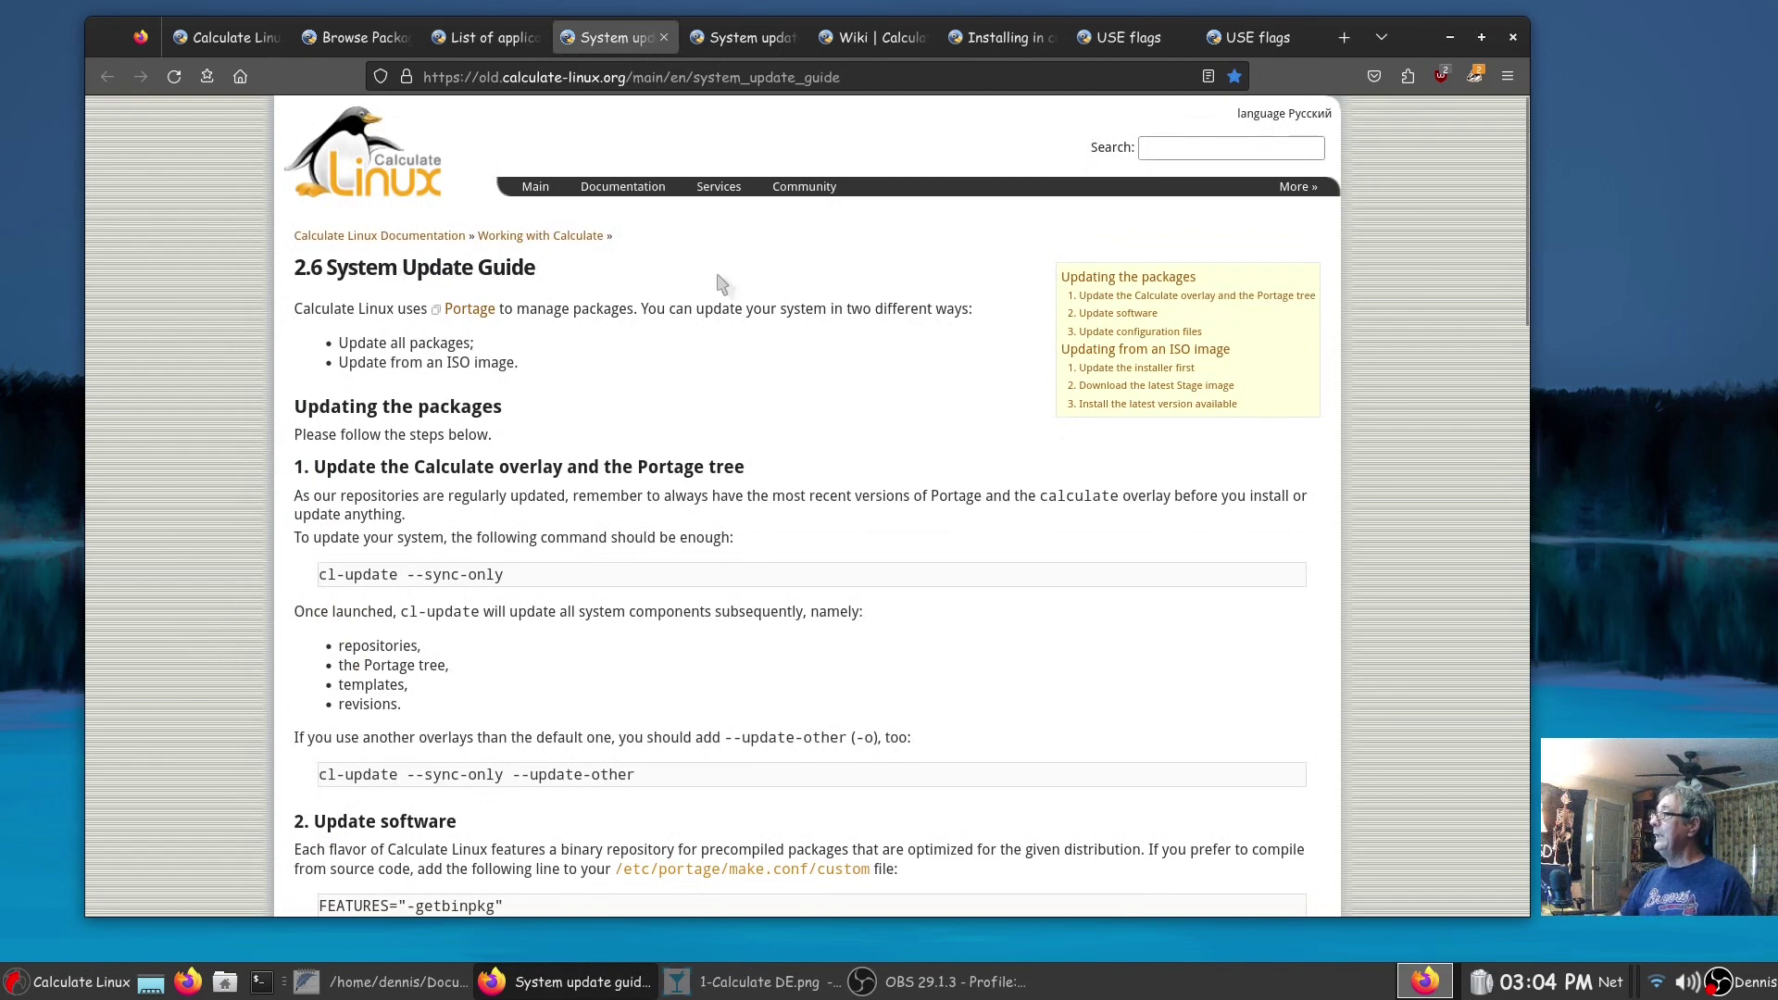
pyautogui.scroll(-6, 722, 284)
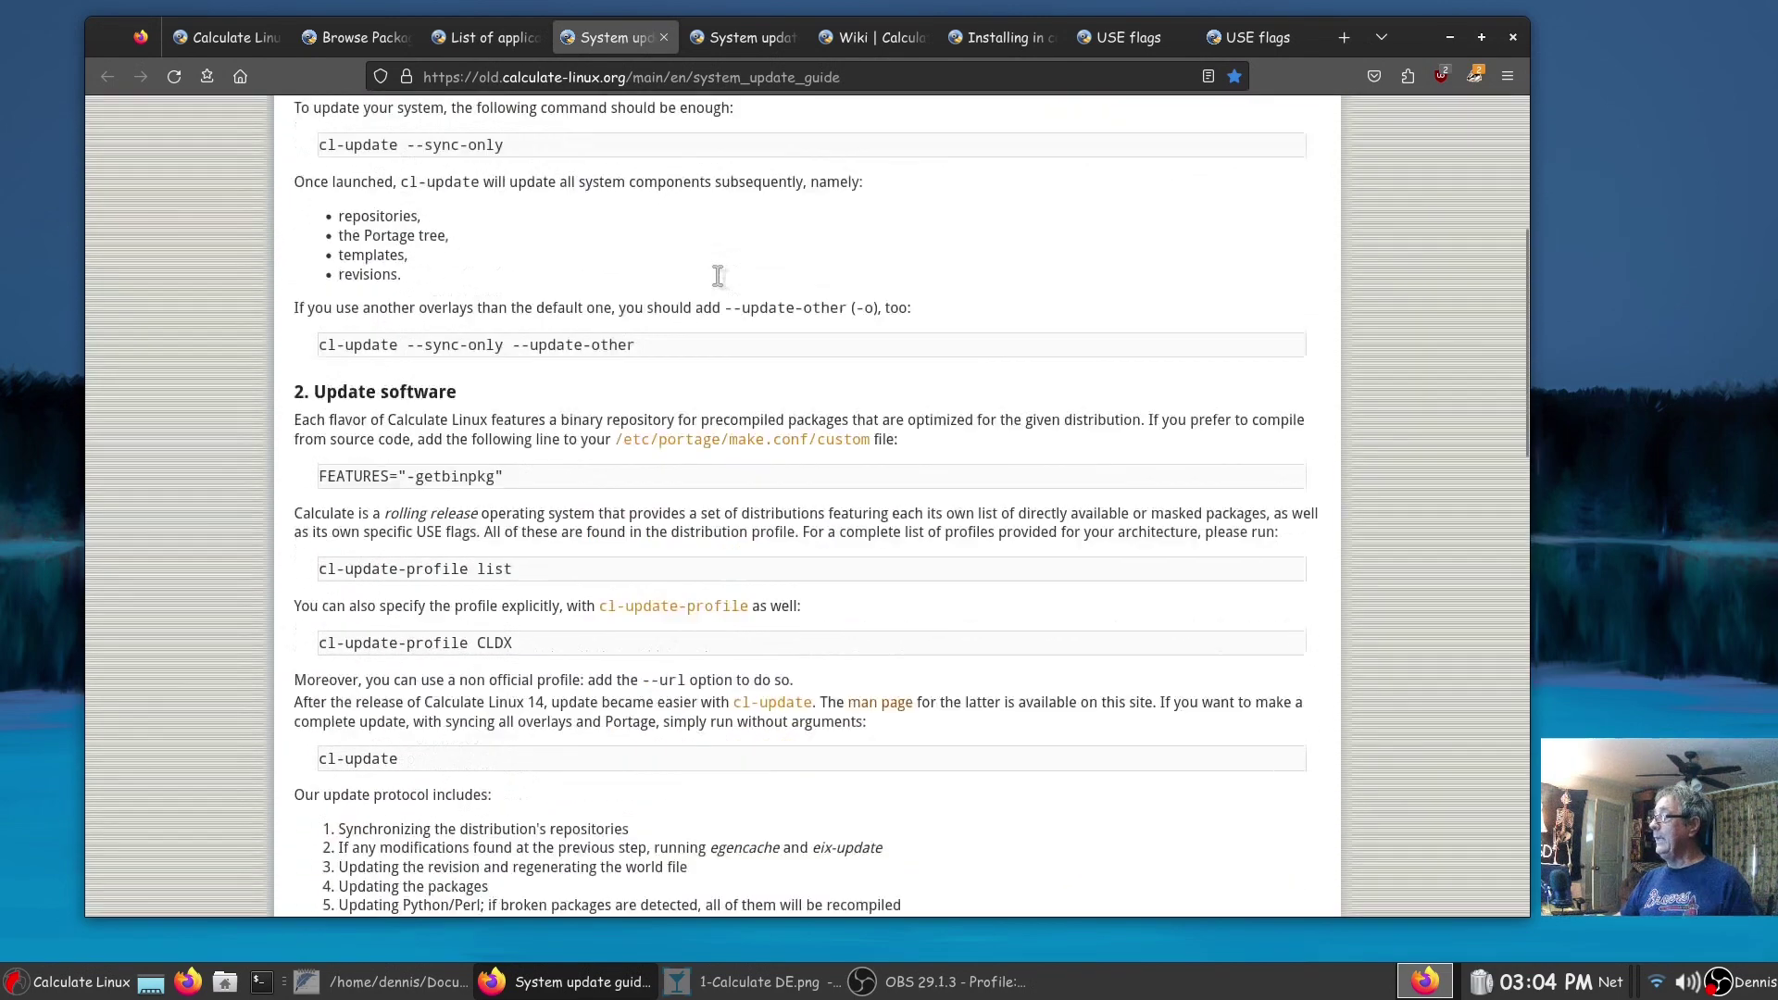
pyautogui.scroll(6, 700, 324)
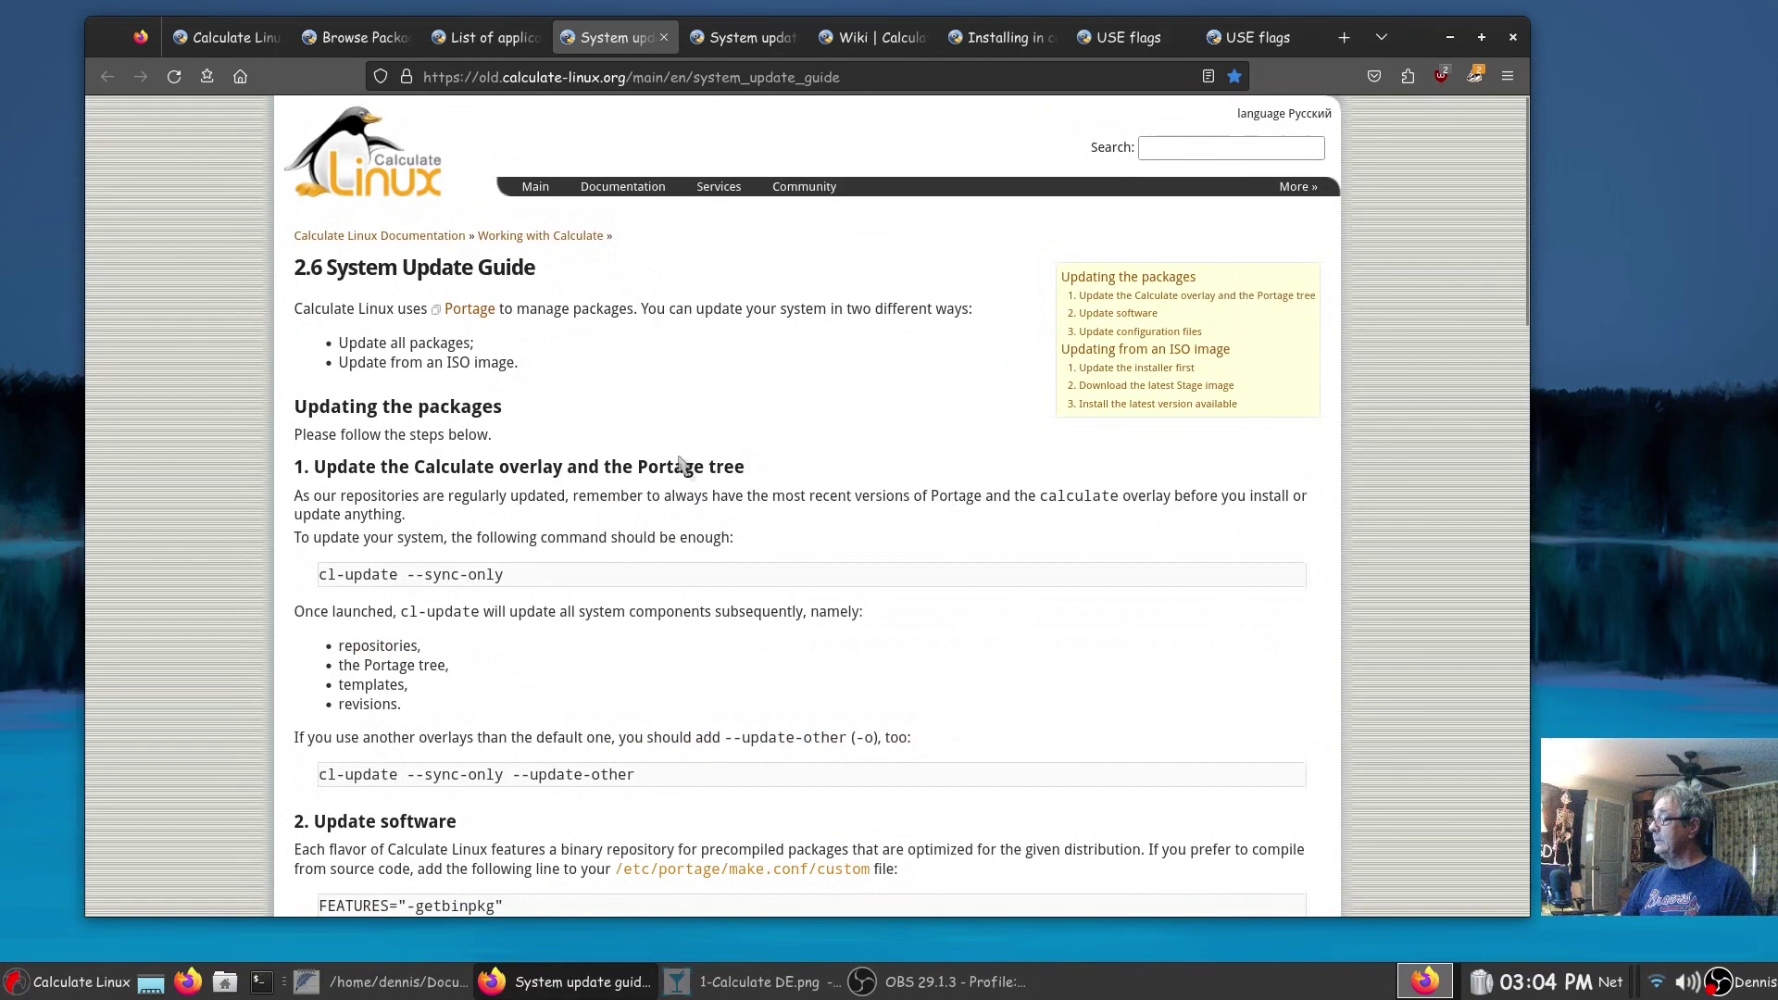
pyautogui.scroll(-5, 680, 463)
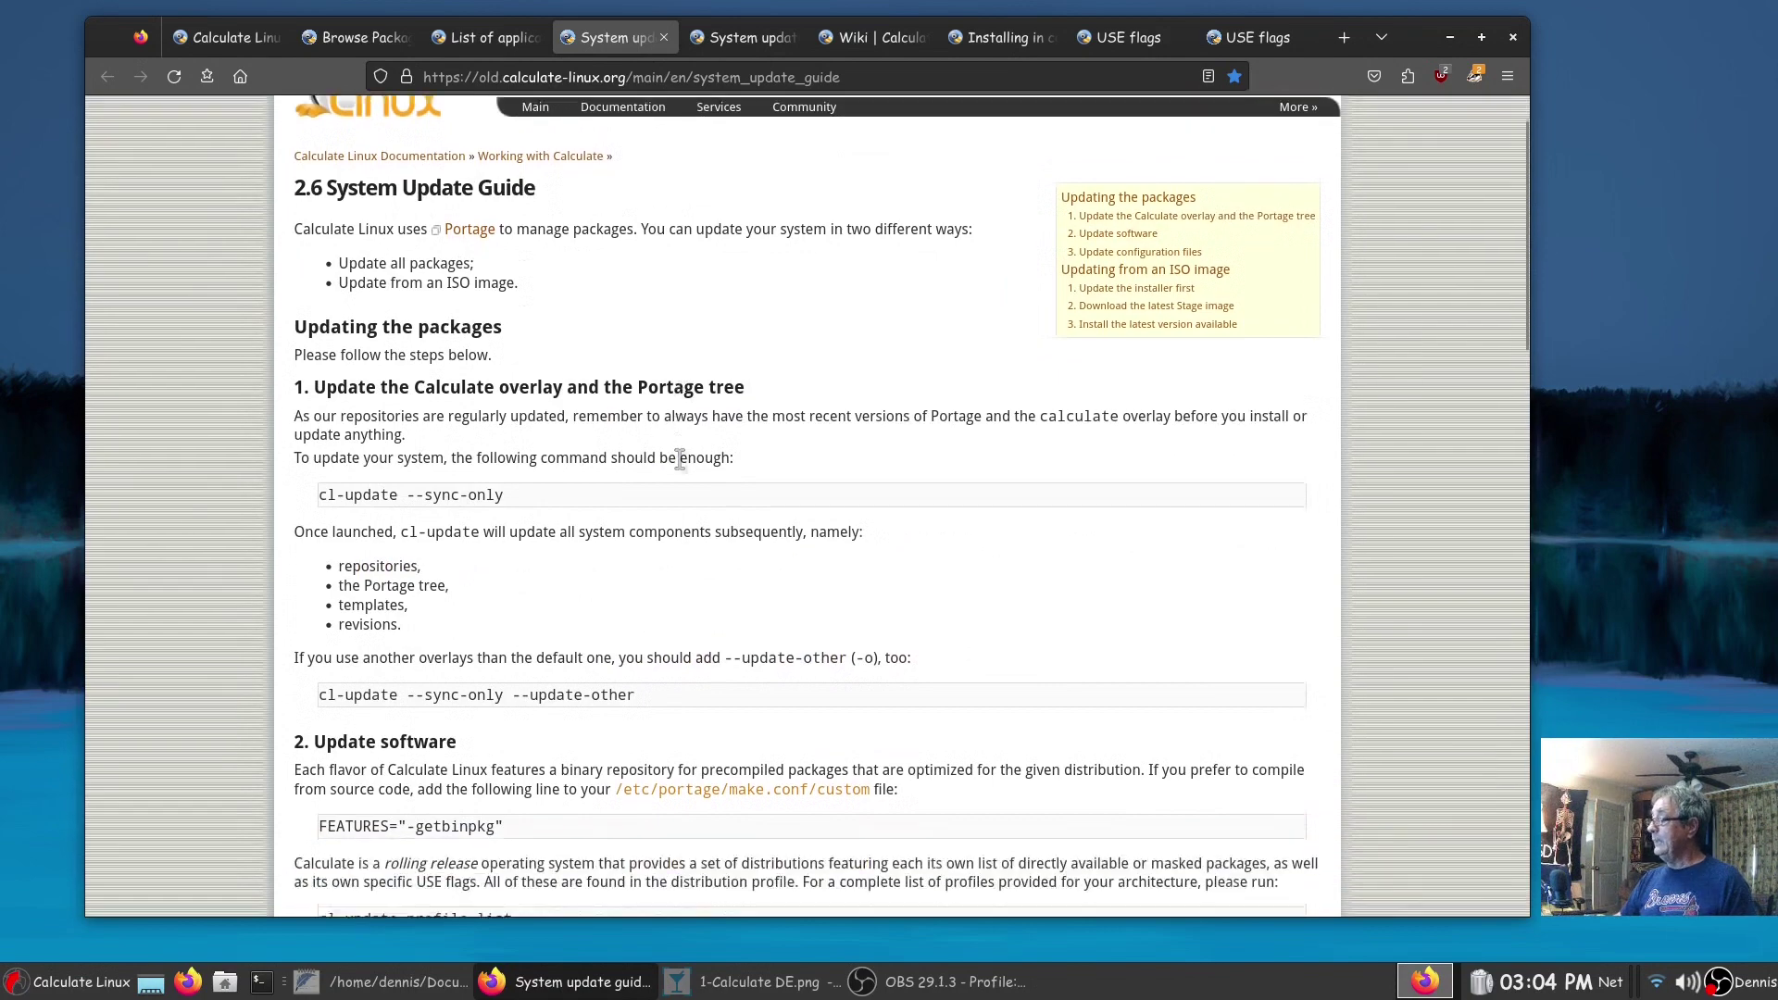
pyautogui.scroll(5, 681, 458)
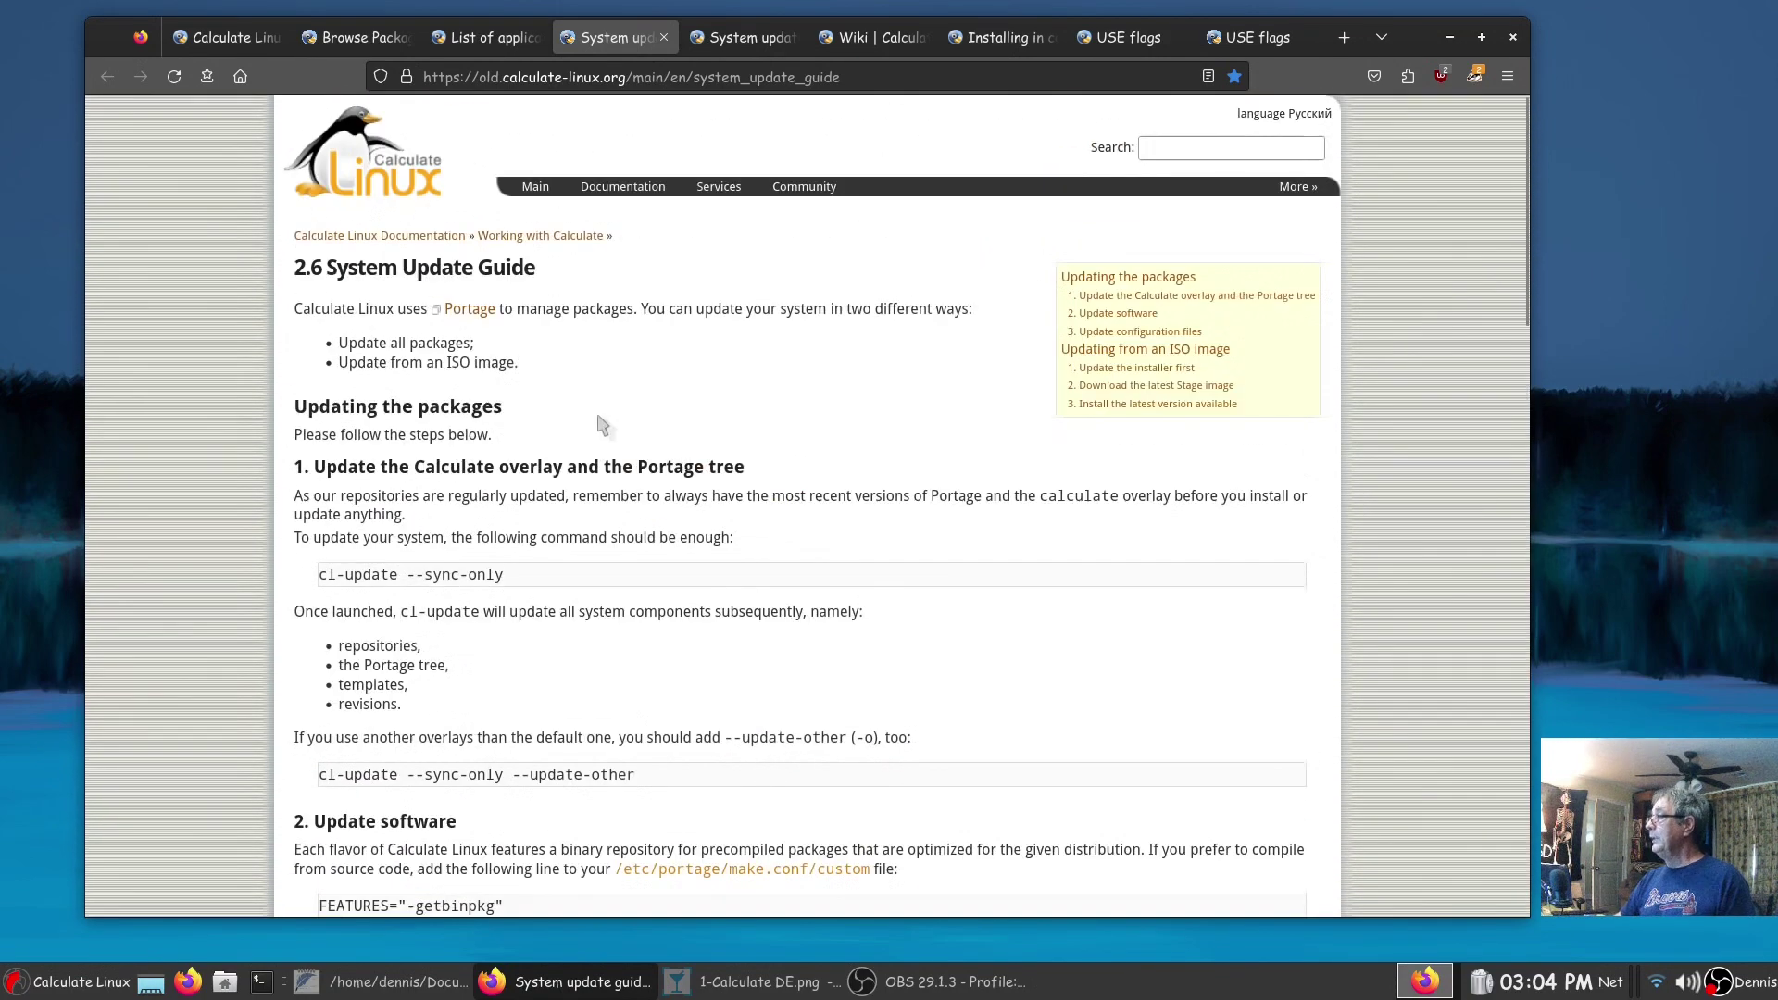
pyautogui.scroll(-5, 393, 482)
pyautogui.scroll(-7, 594, 530)
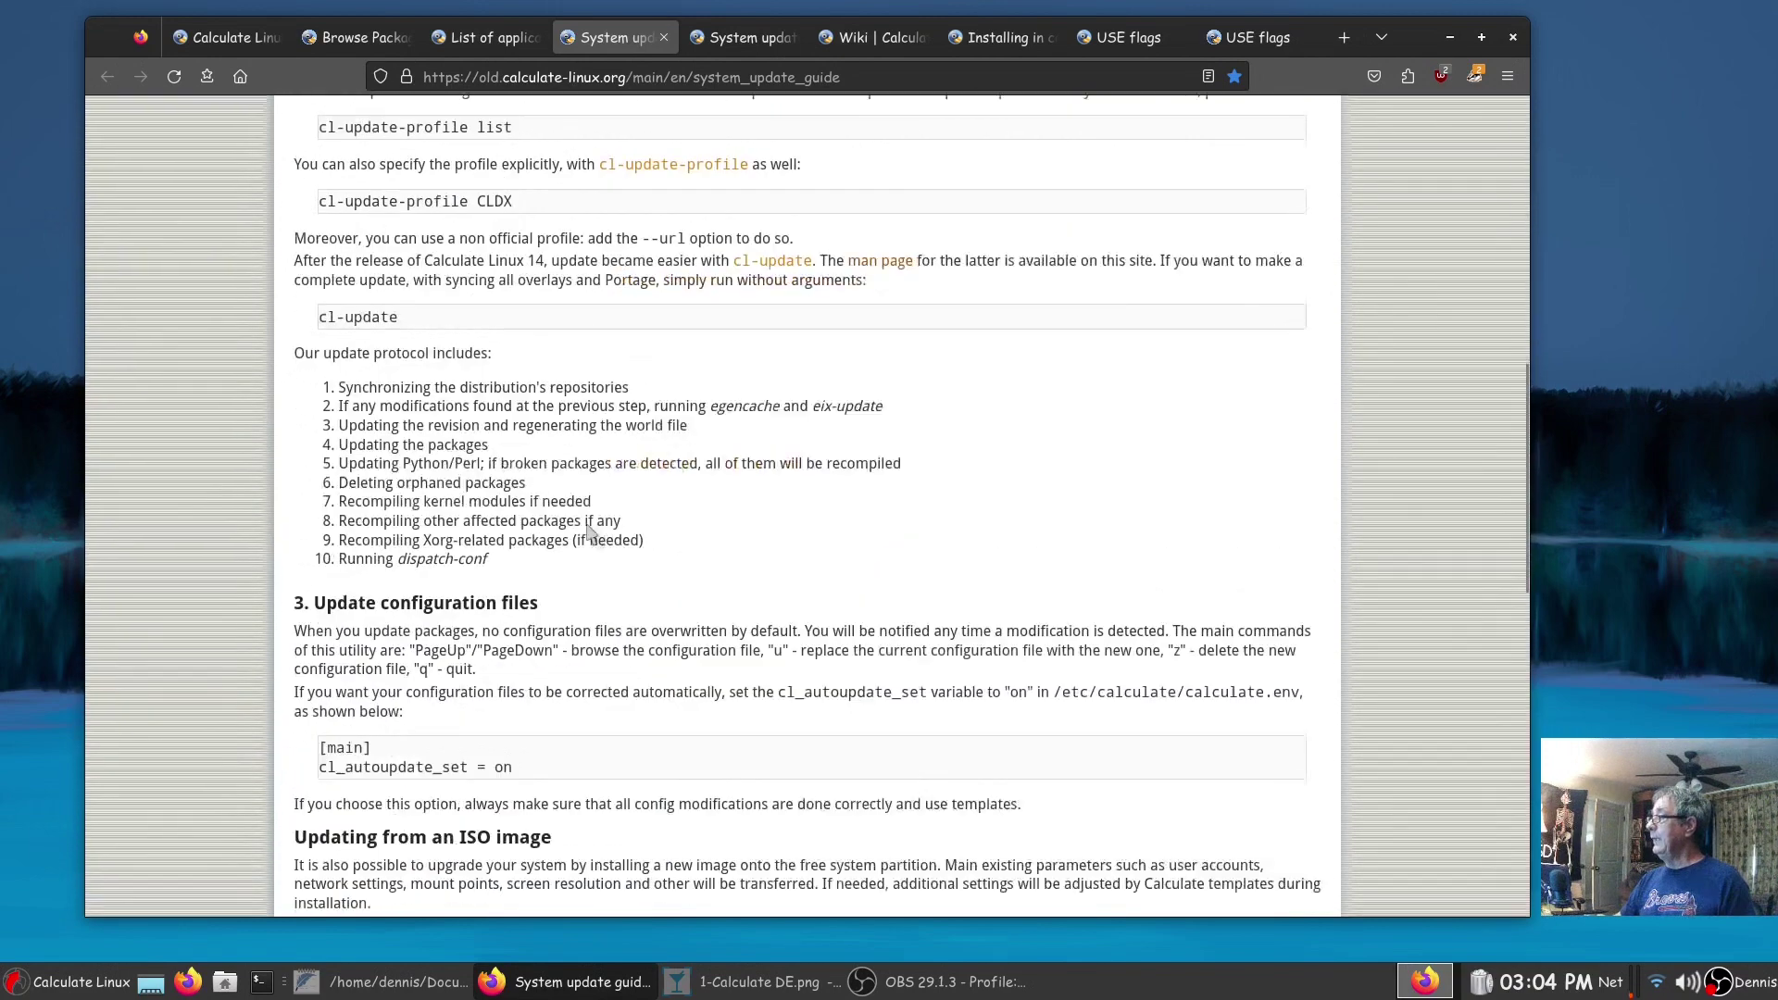
pyautogui.scroll(12, 593, 529)
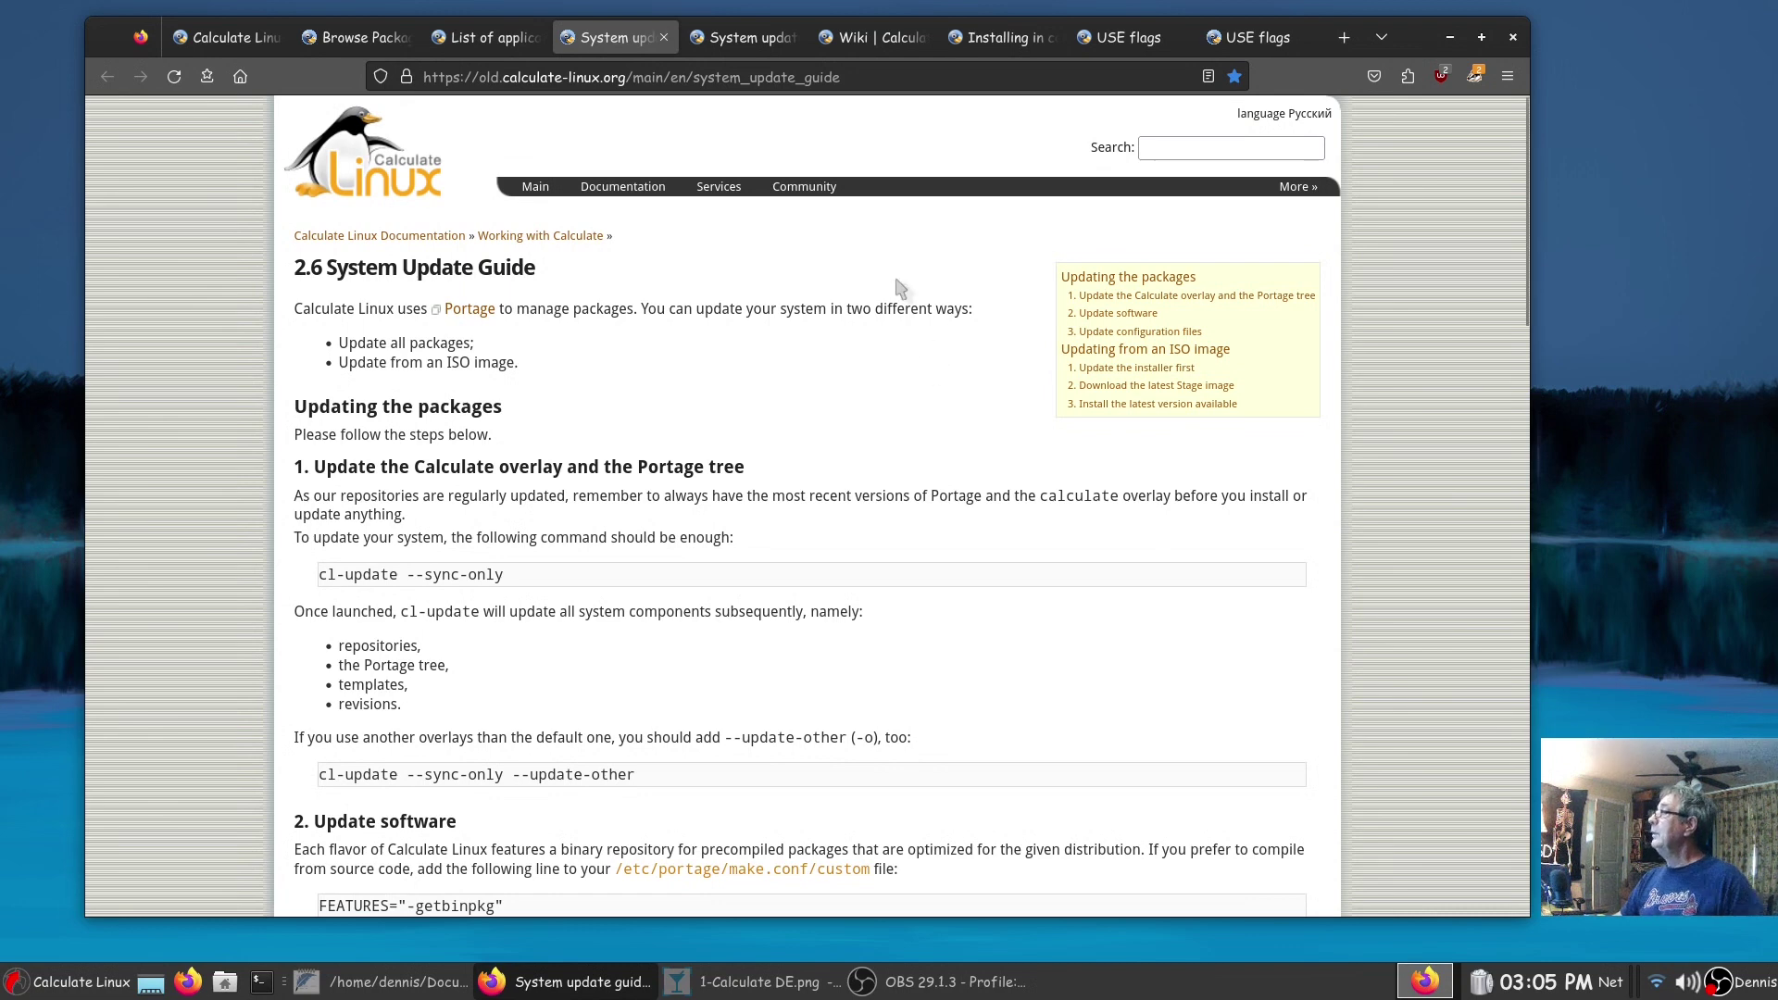
# - Switch to the wiki System update guide and select its cl-update command
pyautogui.click(746, 39)
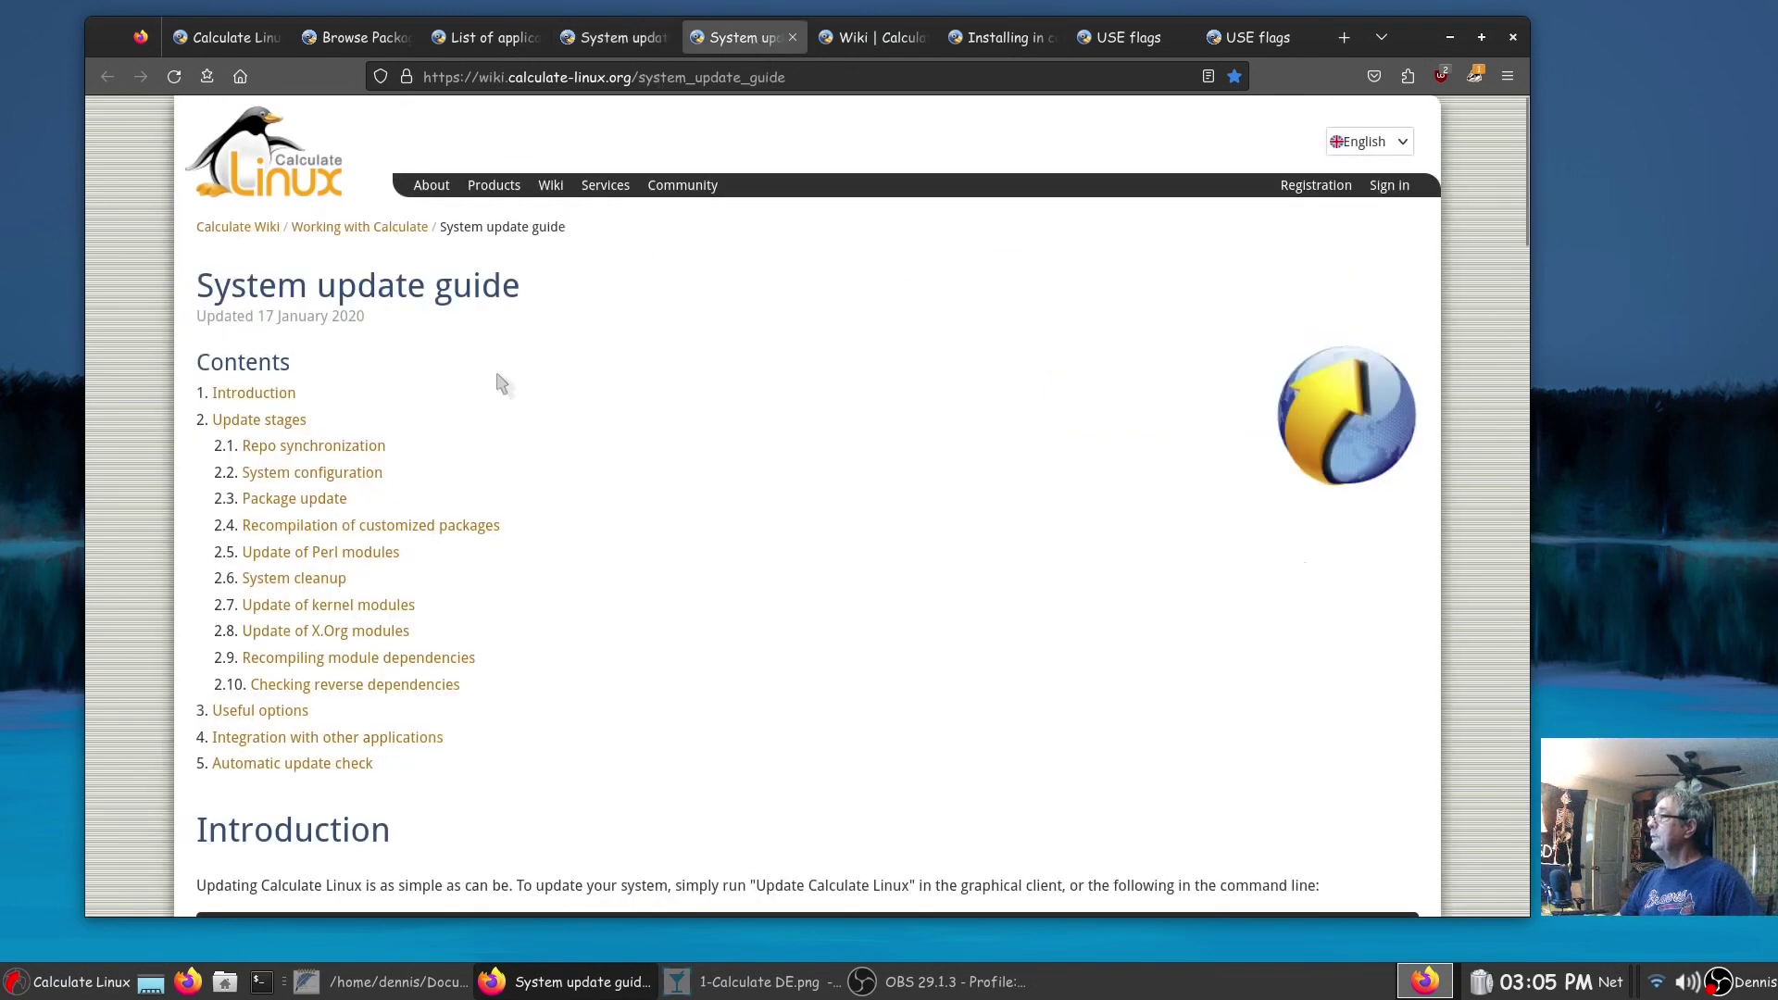
pyautogui.click(604, 38)
pyautogui.click(733, 38)
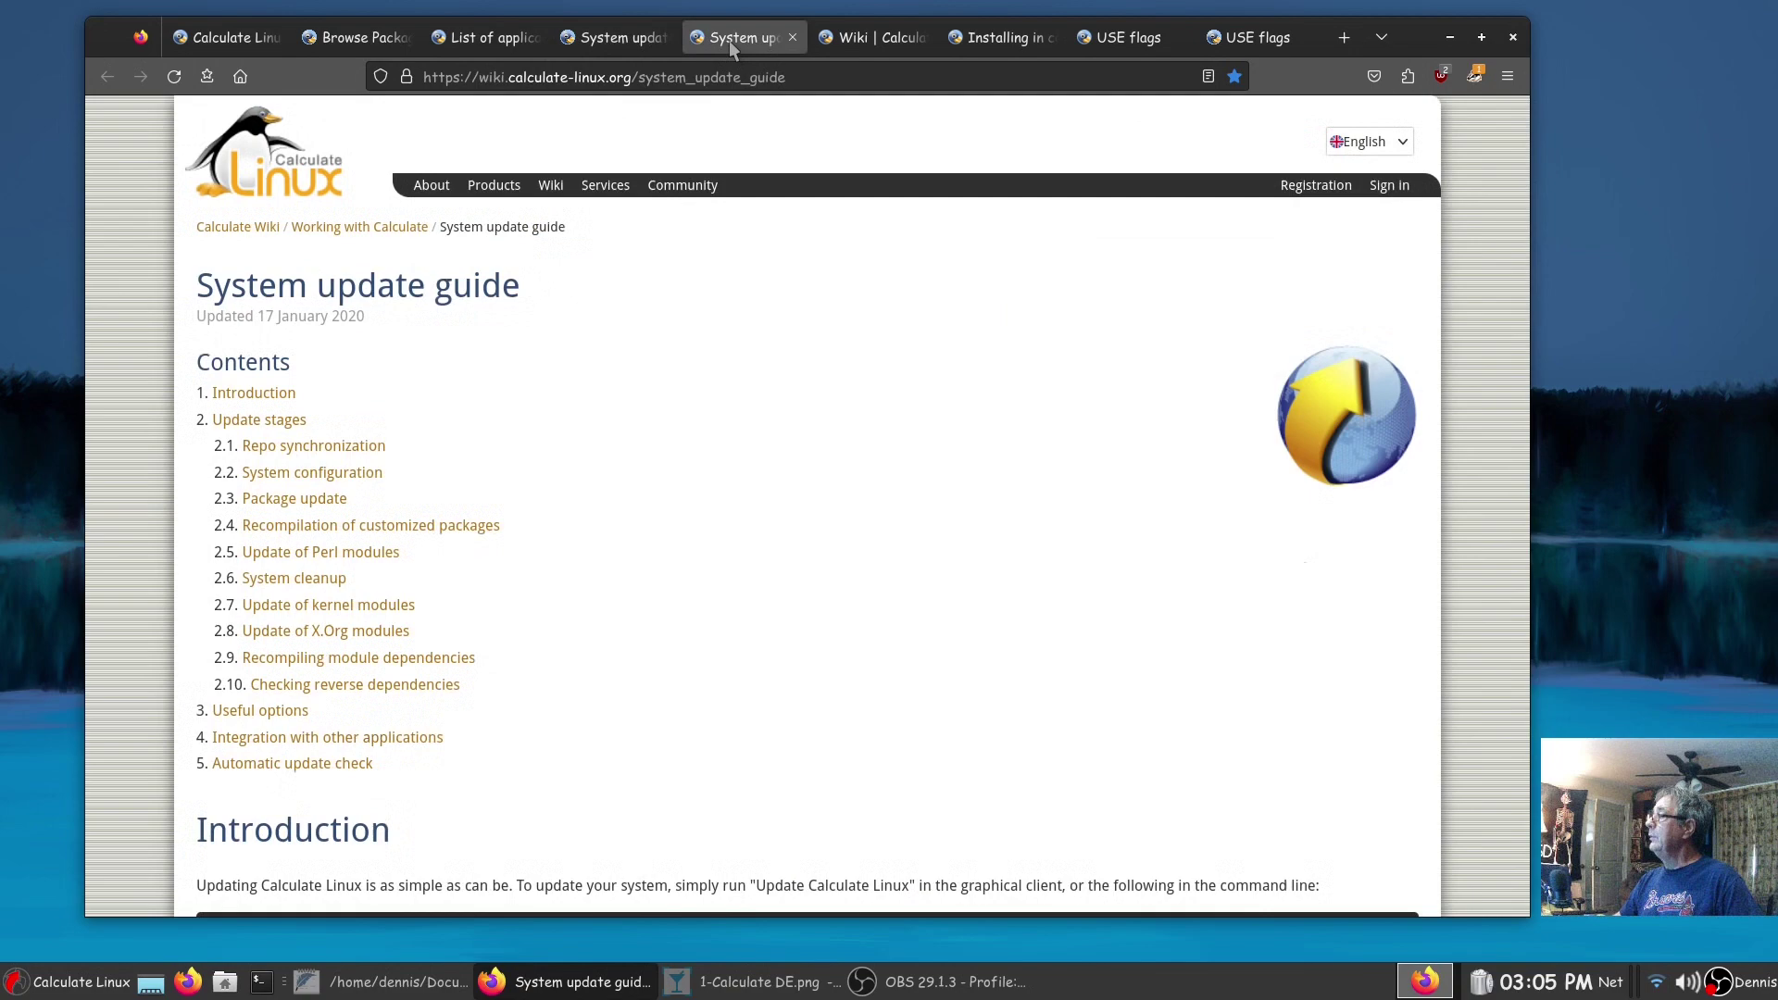
pyautogui.scroll(-4, 609, 560)
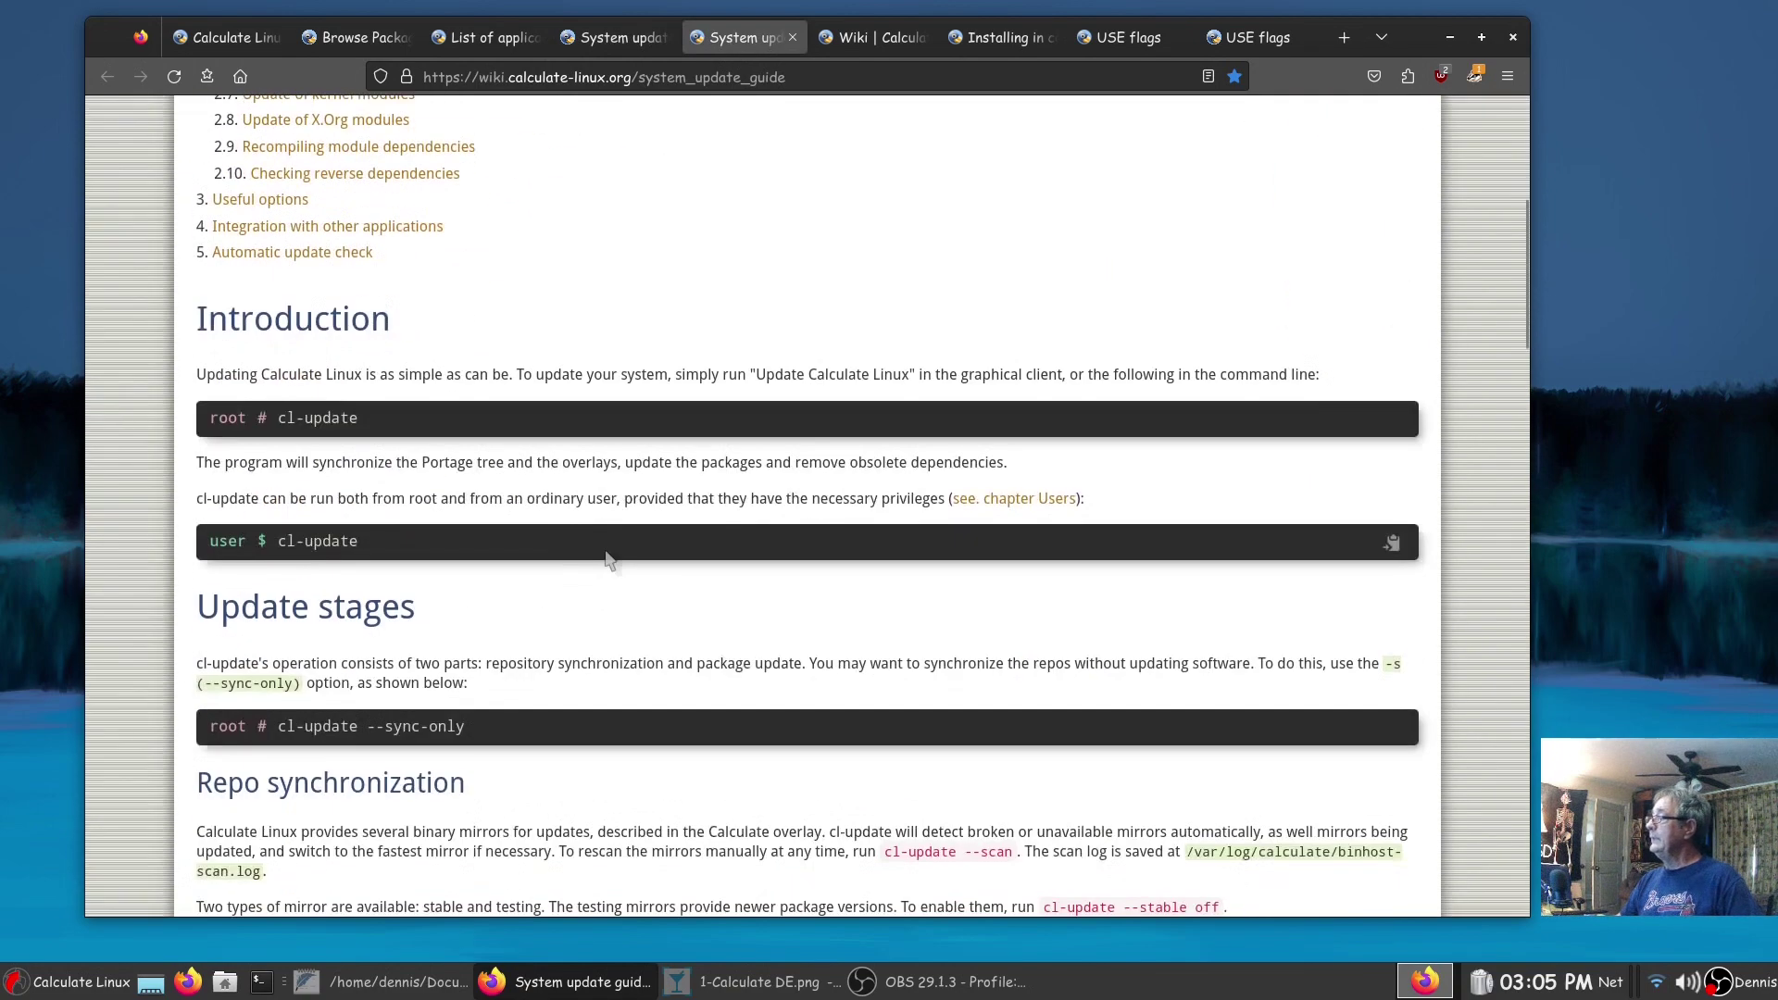
pyautogui.moveTo(277, 418); pyautogui.dragTo(358, 418)
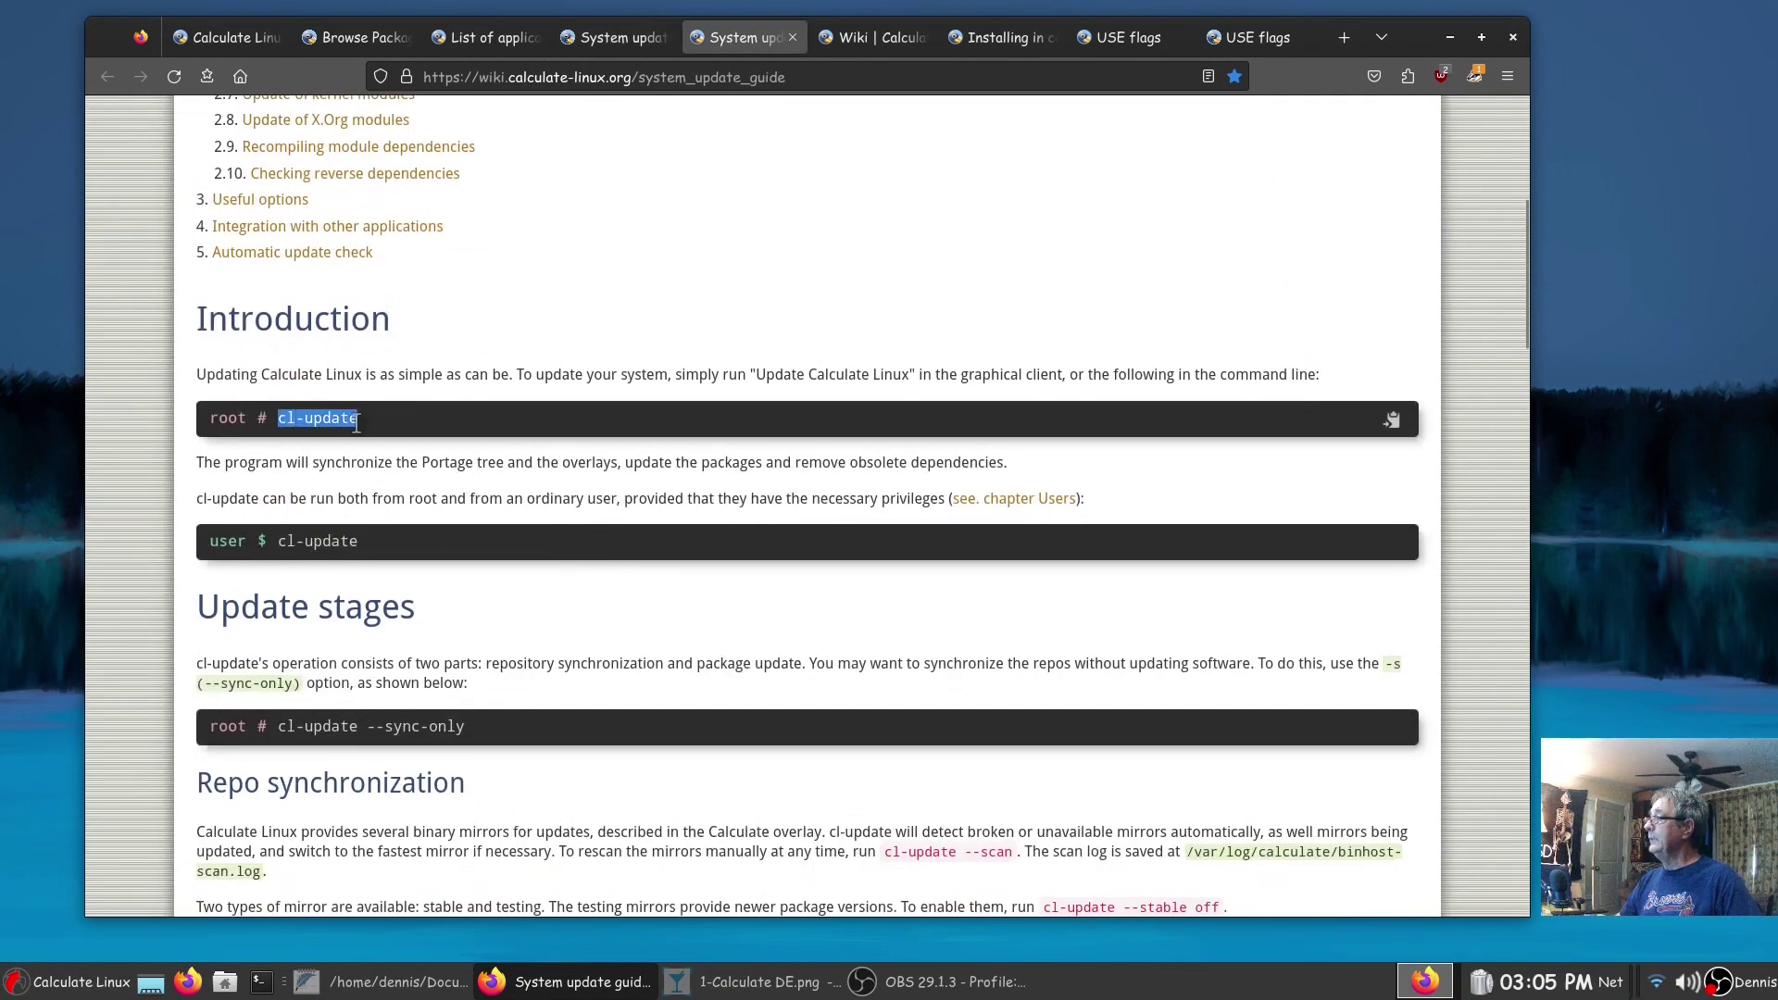
pyautogui.click(548, 460)
pyautogui.scroll(5, 611, 565)
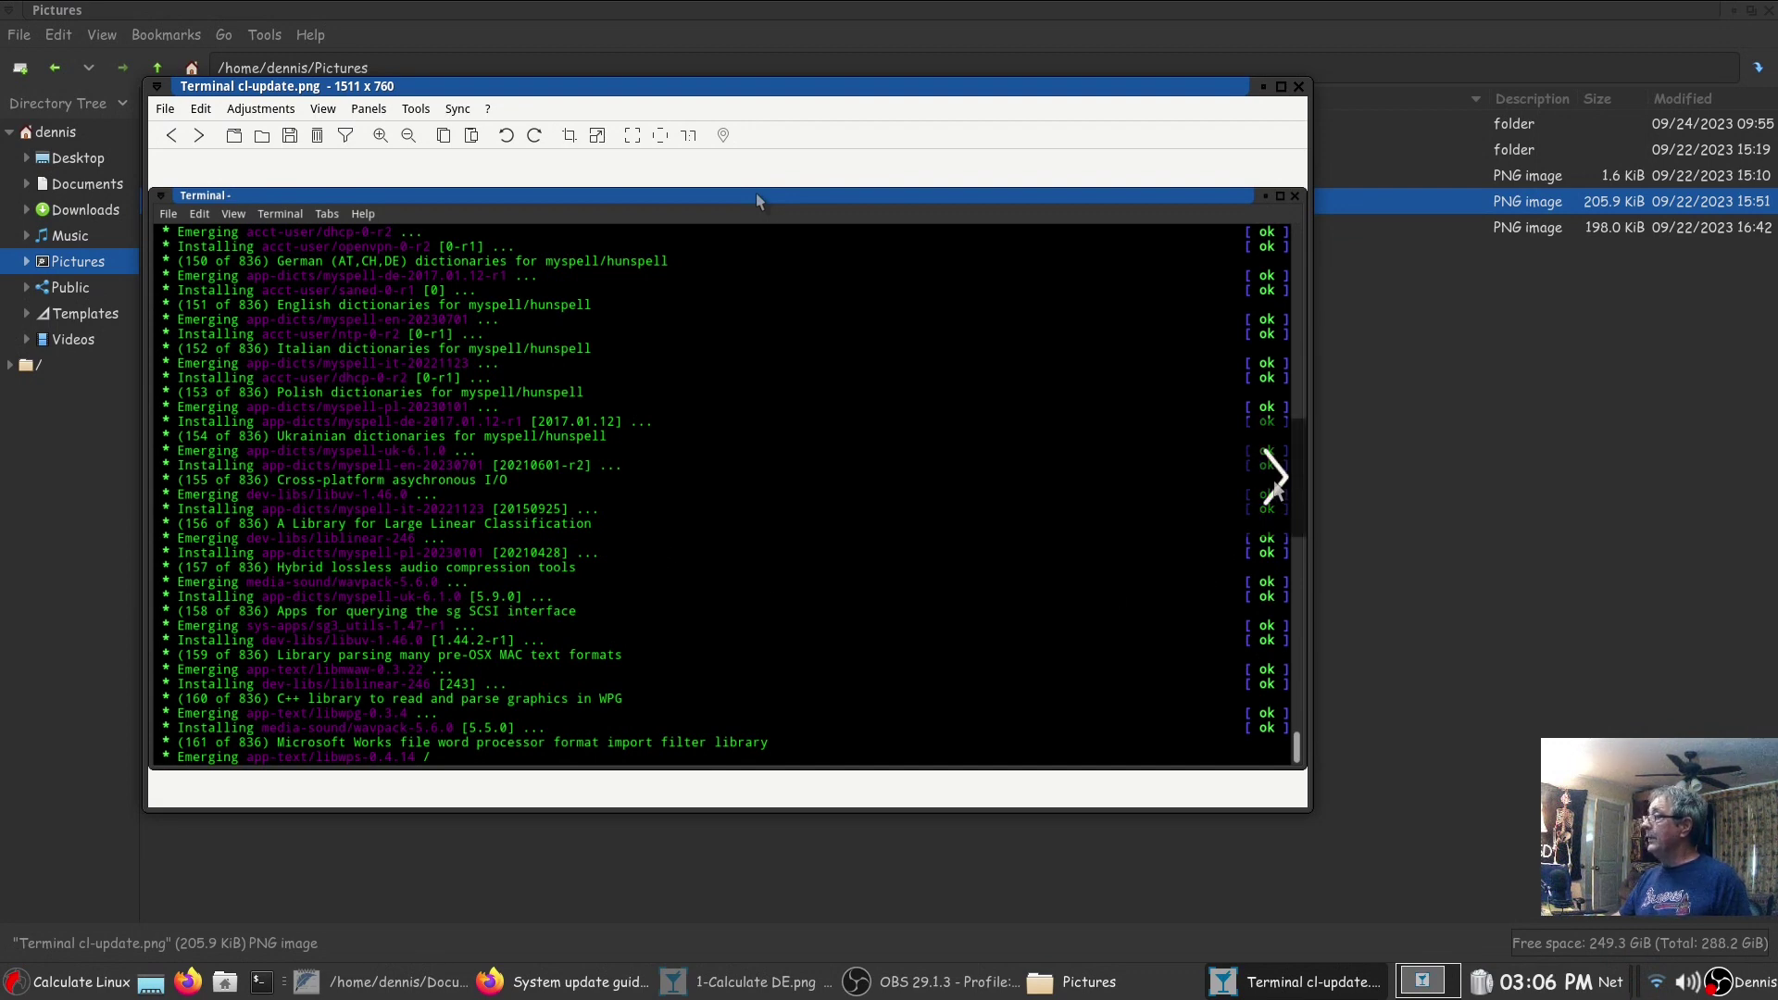
# - View the Terminal more software.png screenshot, then close the image viewer
pyautogui.click(1271, 483)
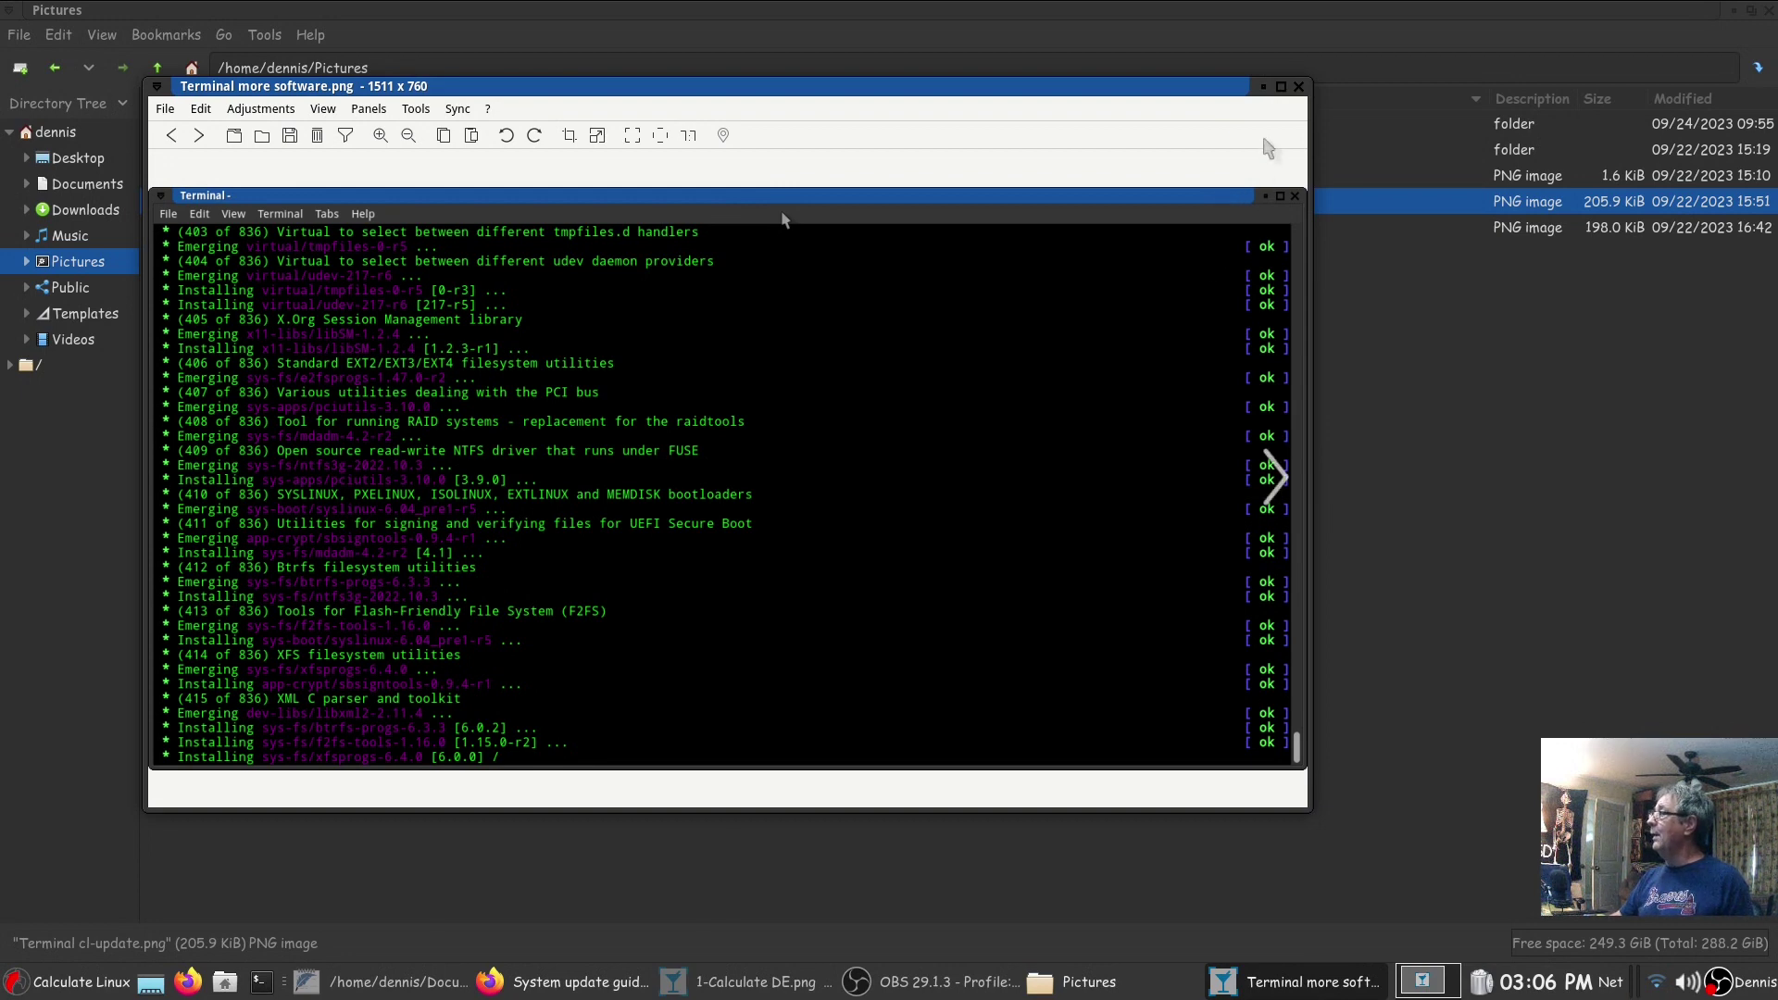
pyautogui.click(1296, 87)
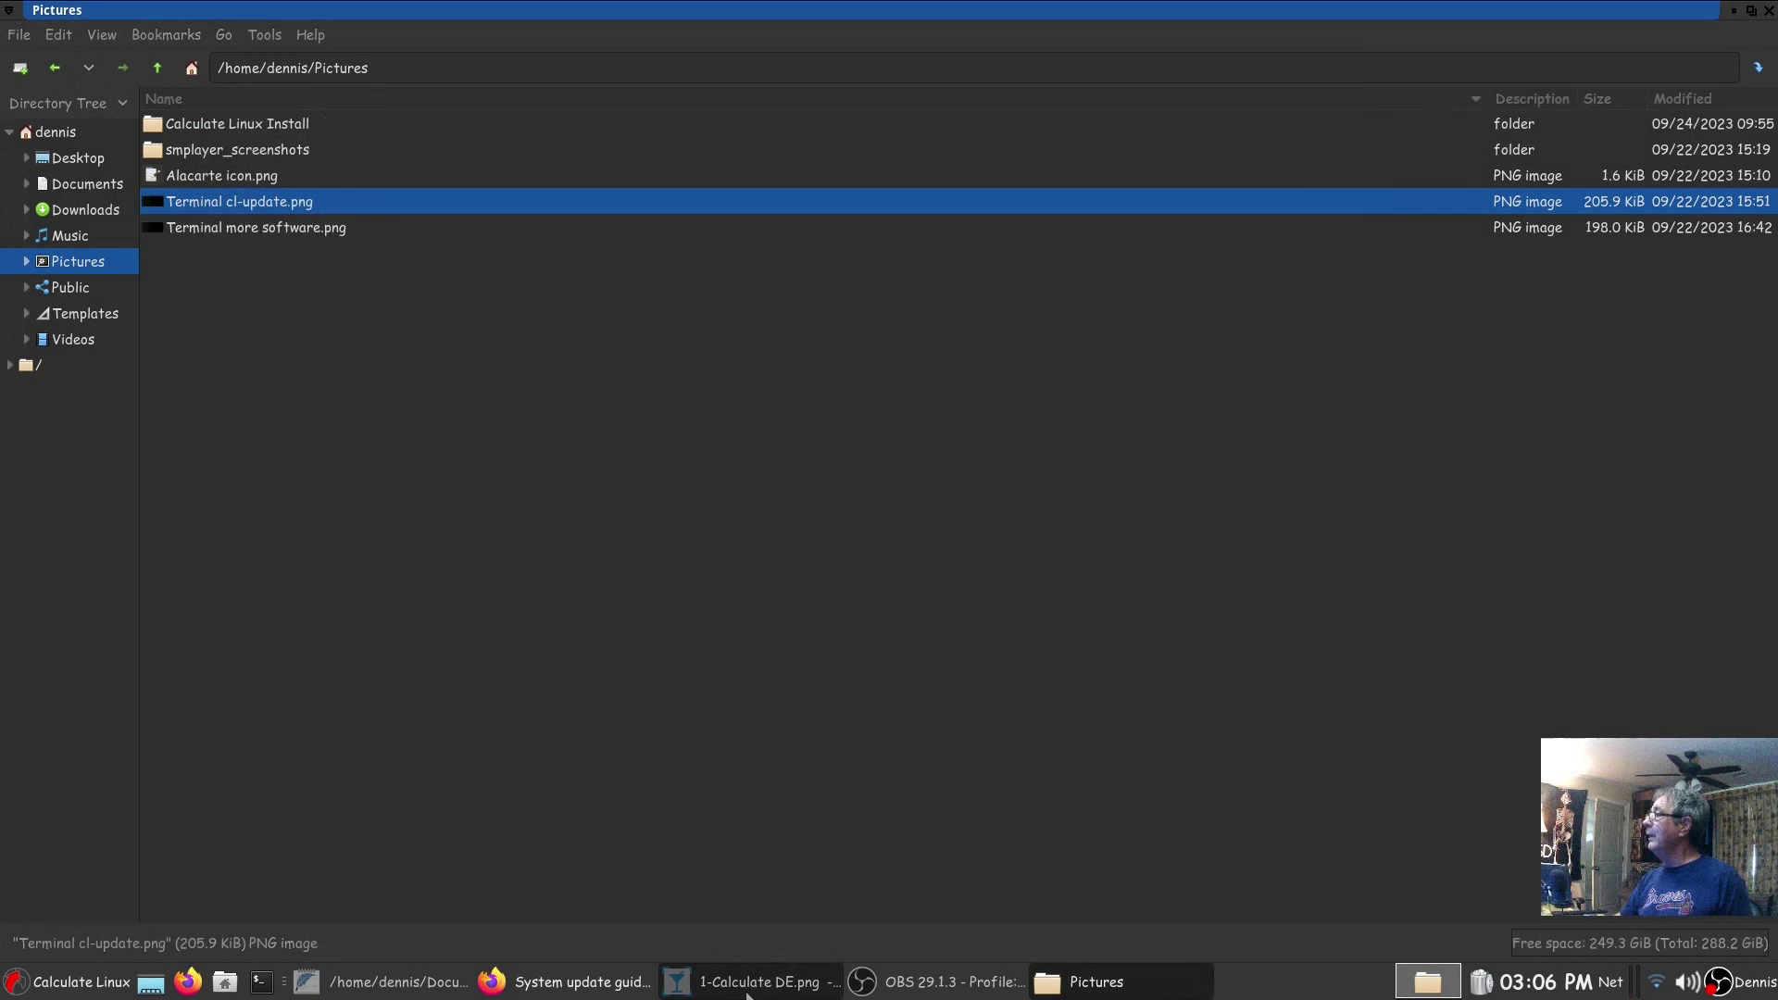
# - Review the wiki main, console-install and USE flags pages, then minimize Firefox to the desktop
pyautogui.click(1766, 11)
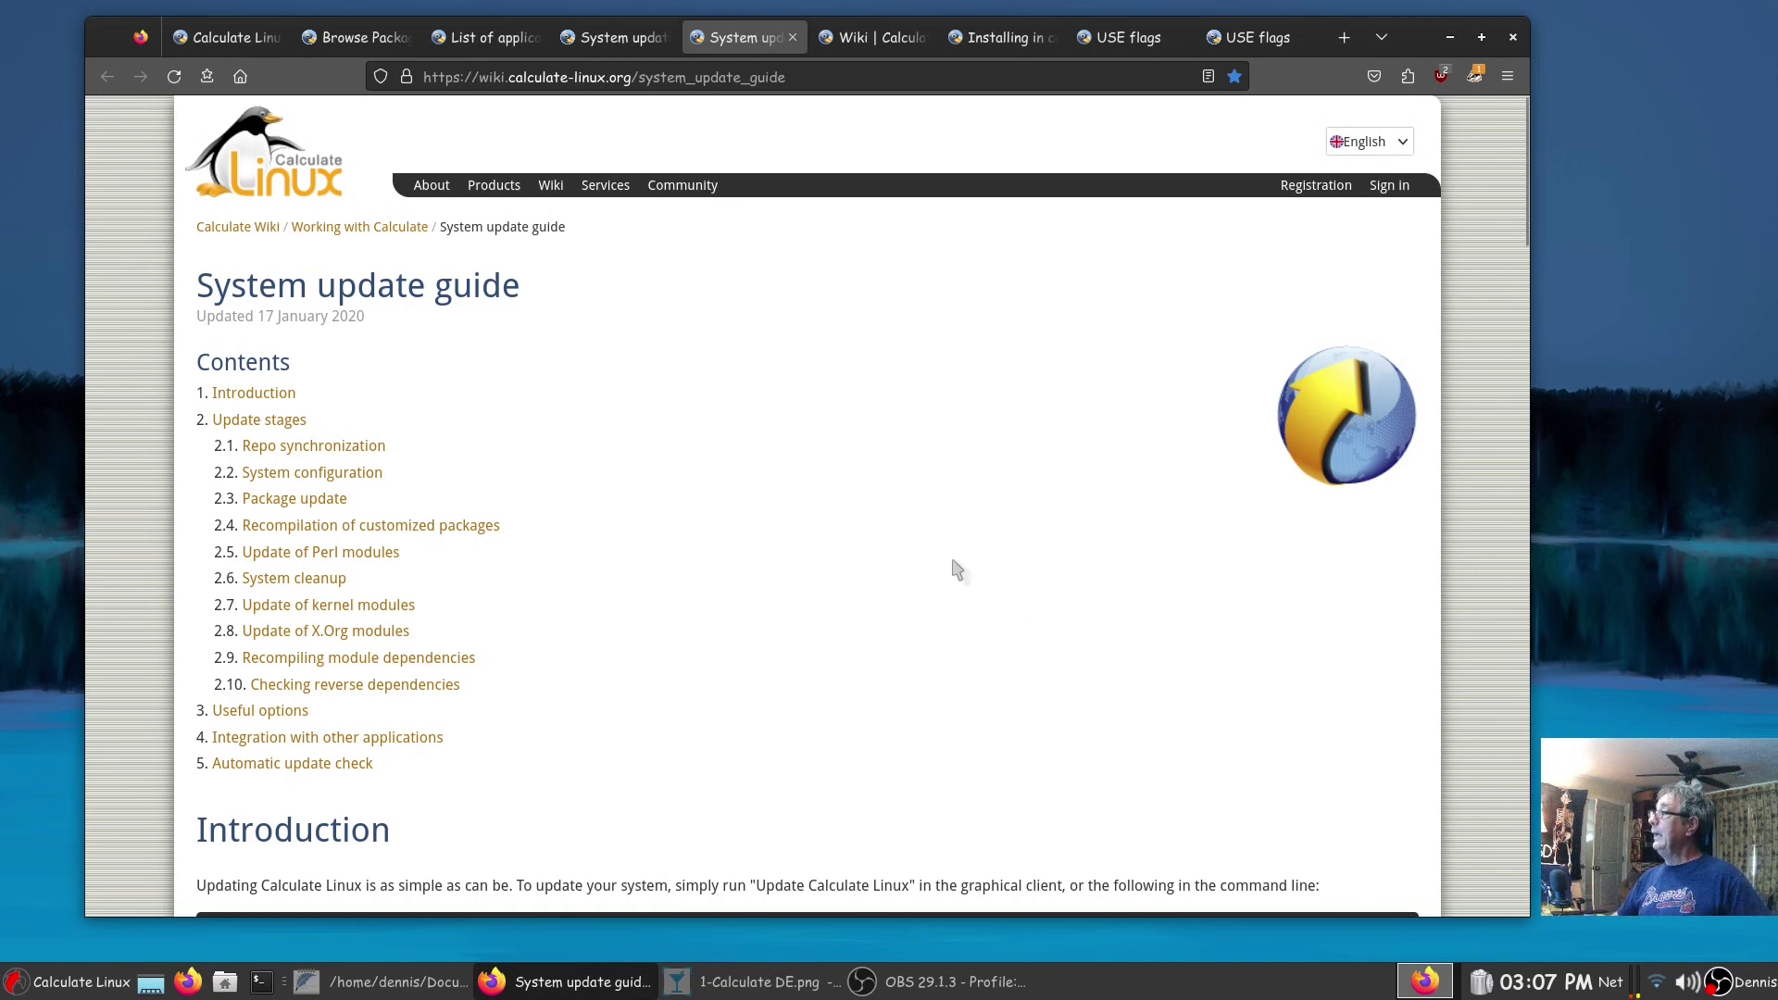
pyautogui.click(878, 38)
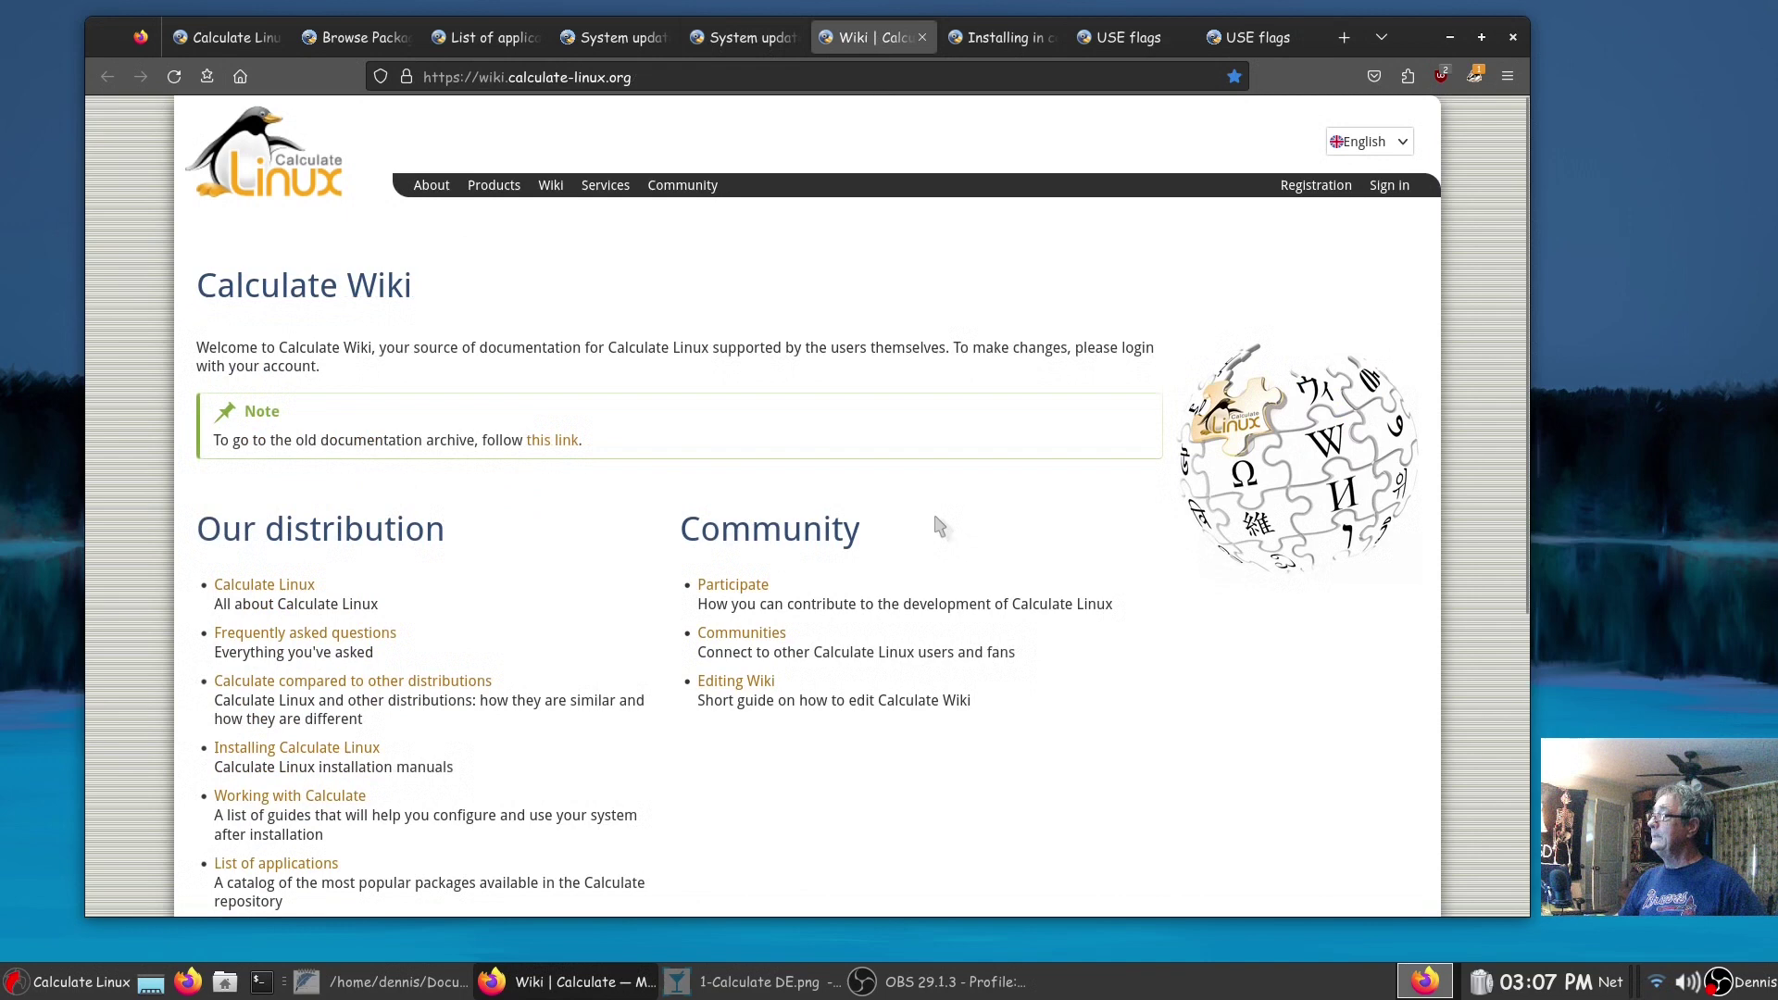
pyautogui.click(1009, 38)
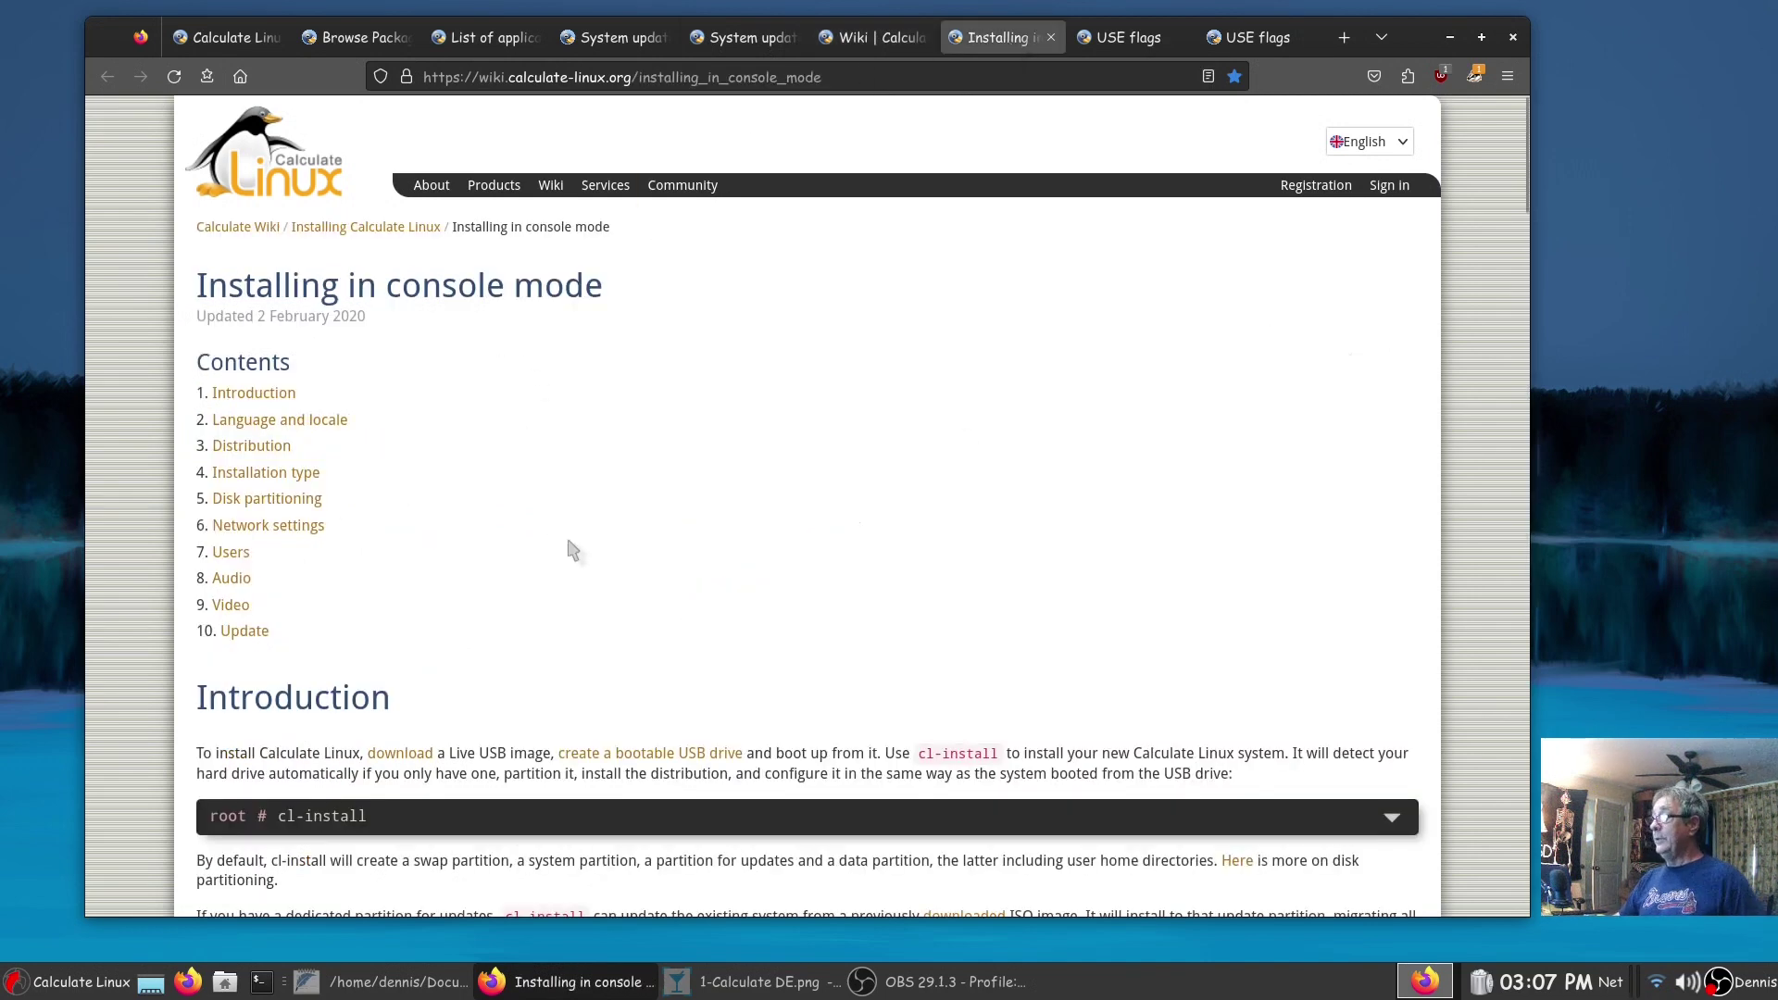
pyautogui.scroll(-3, 572, 550)
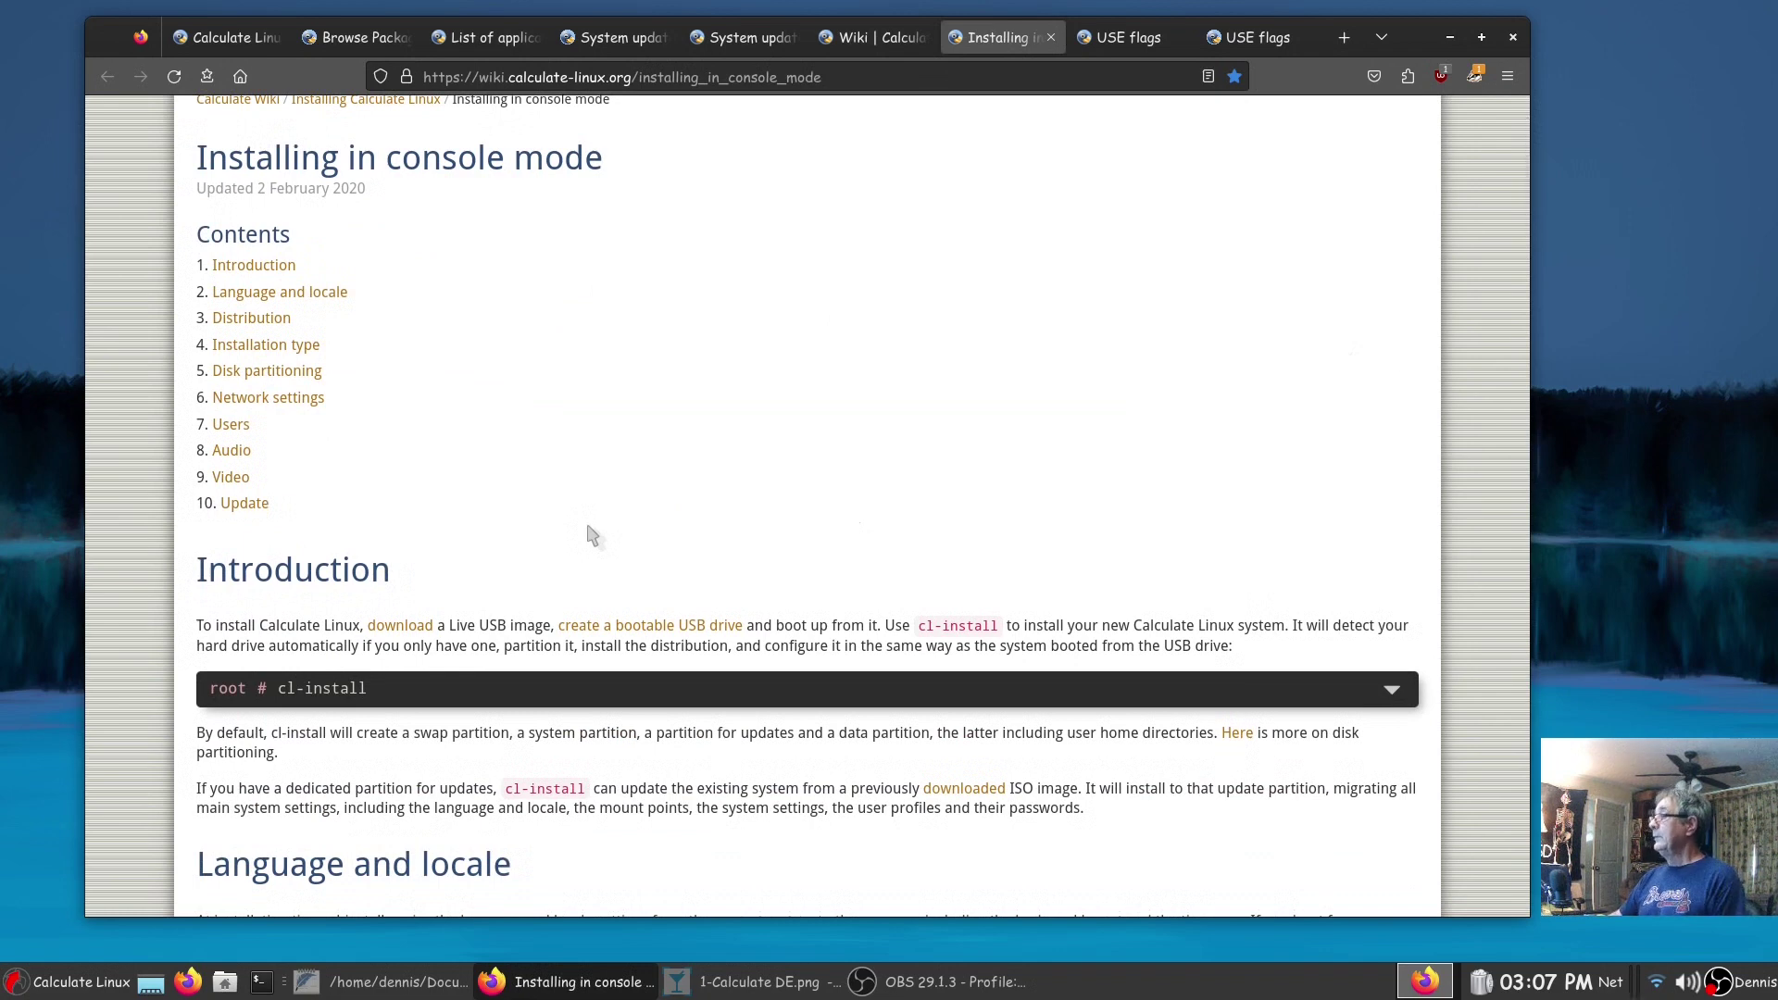
pyautogui.click(1125, 37)
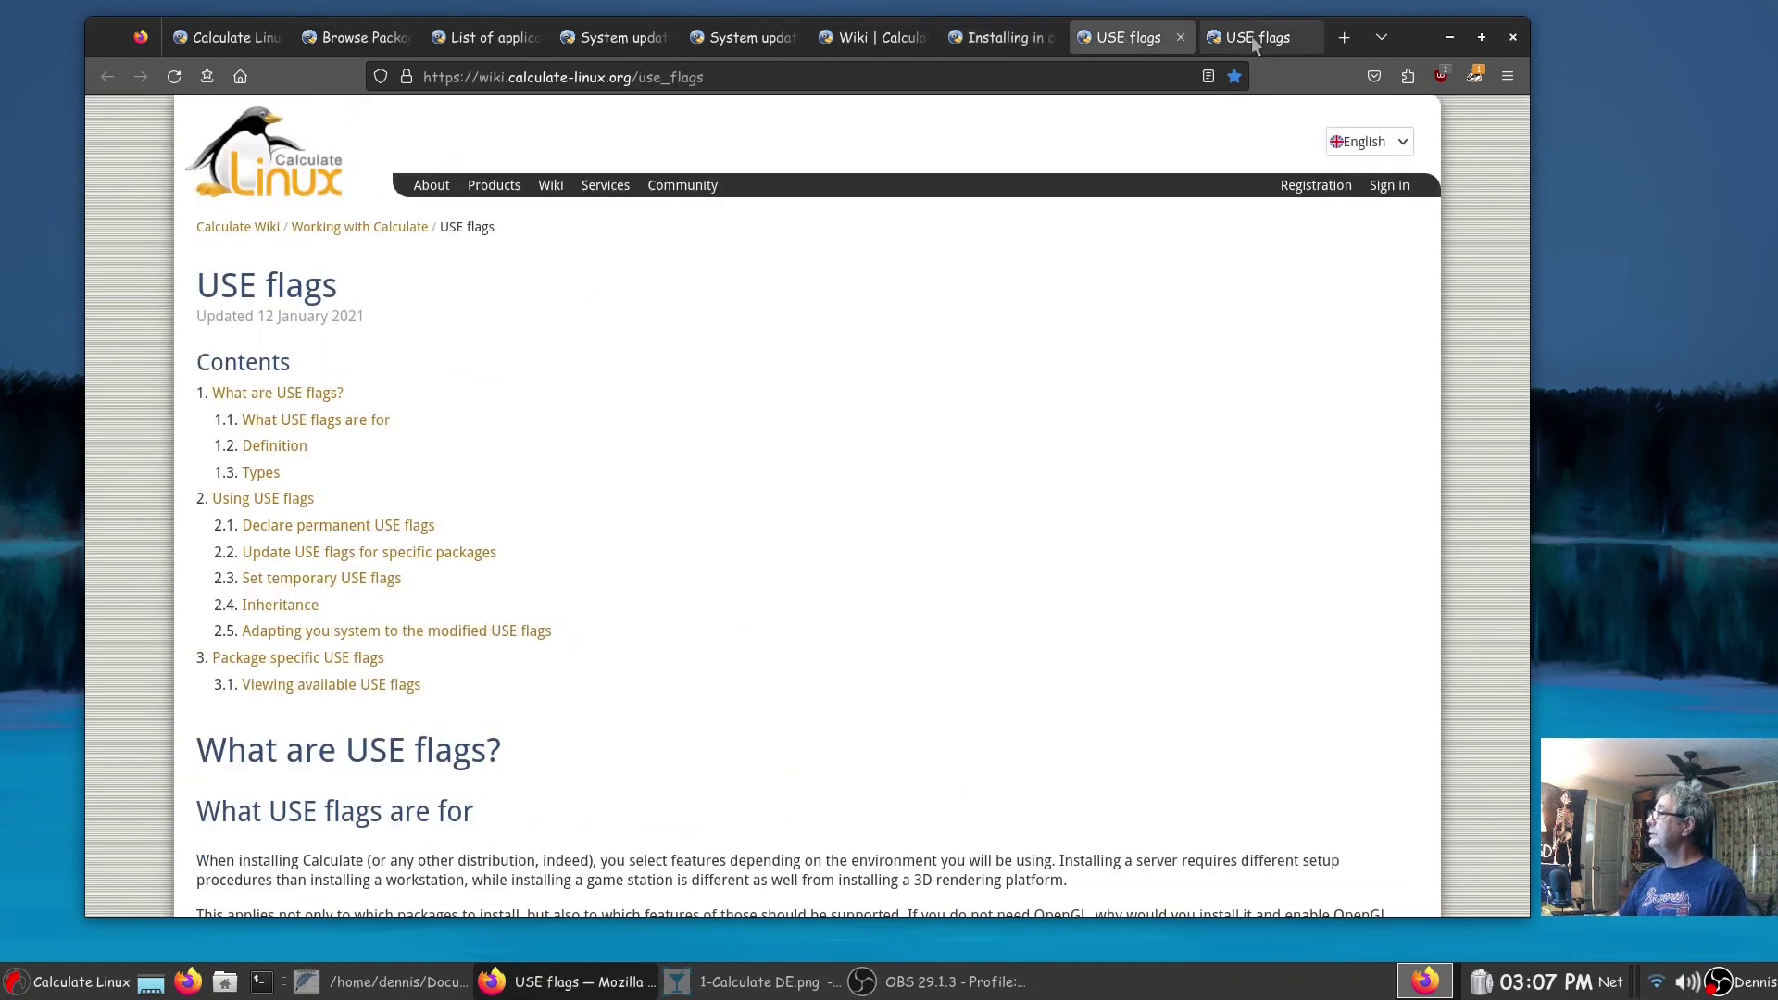
pyautogui.click(1252, 35)
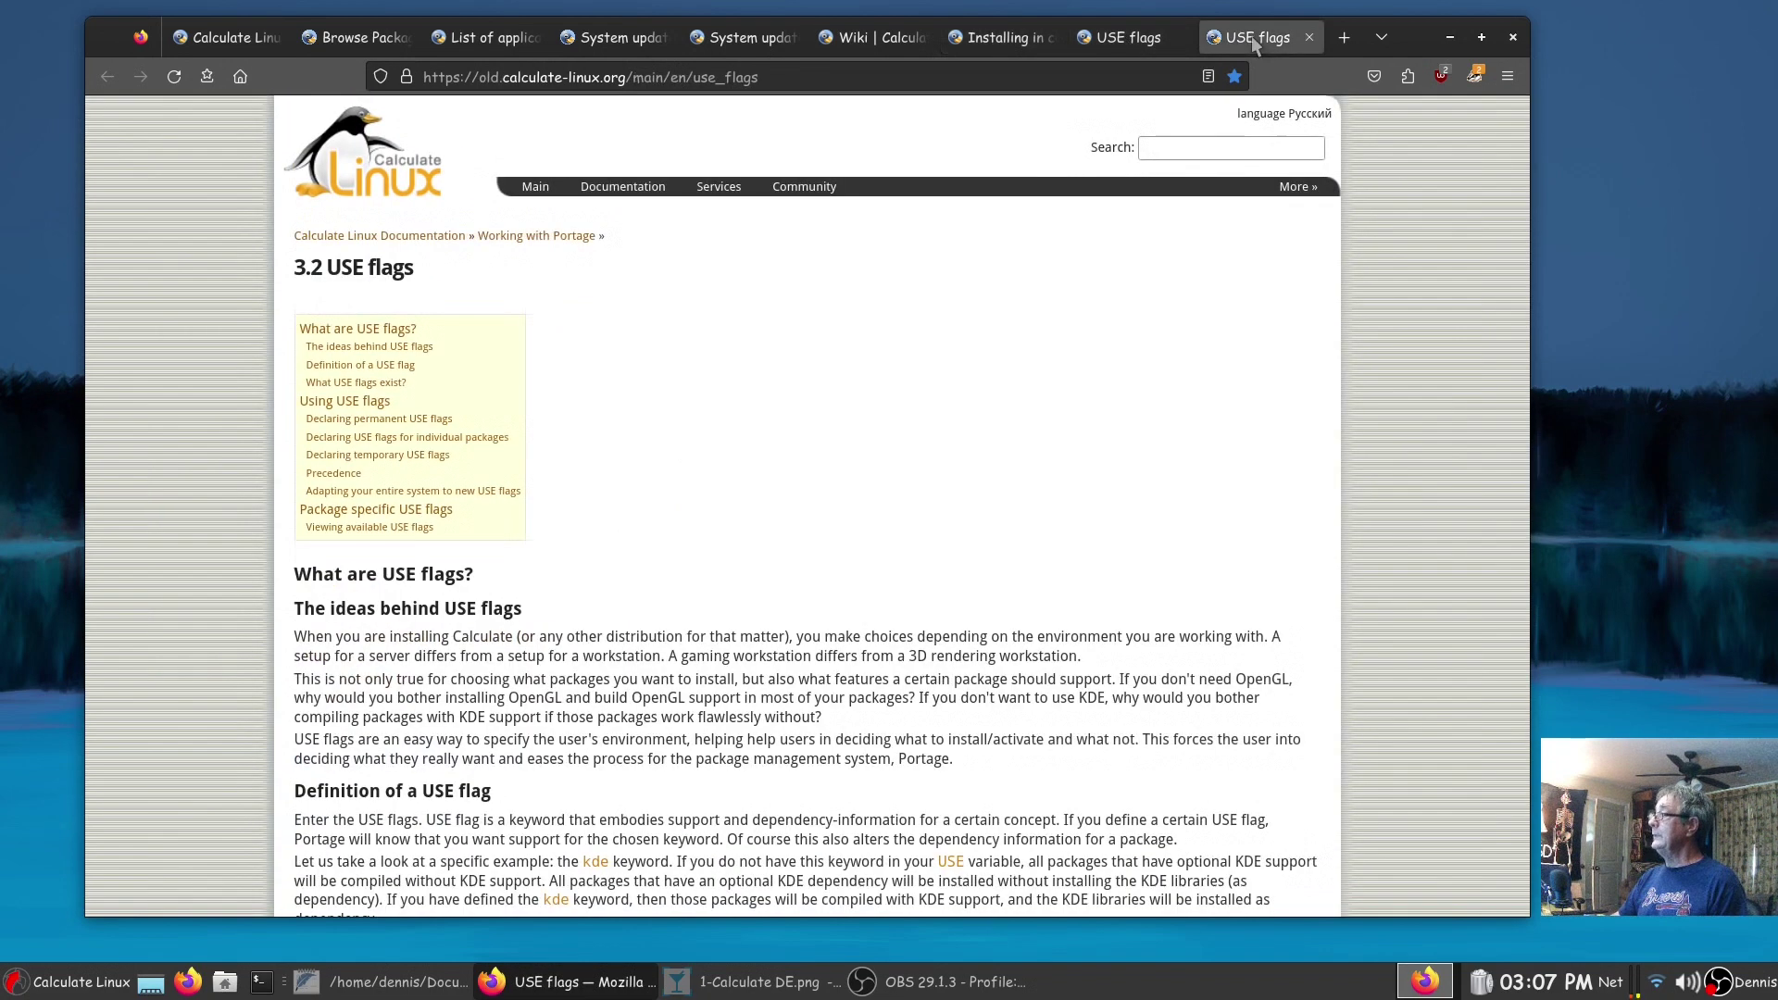
pyautogui.click(1450, 37)
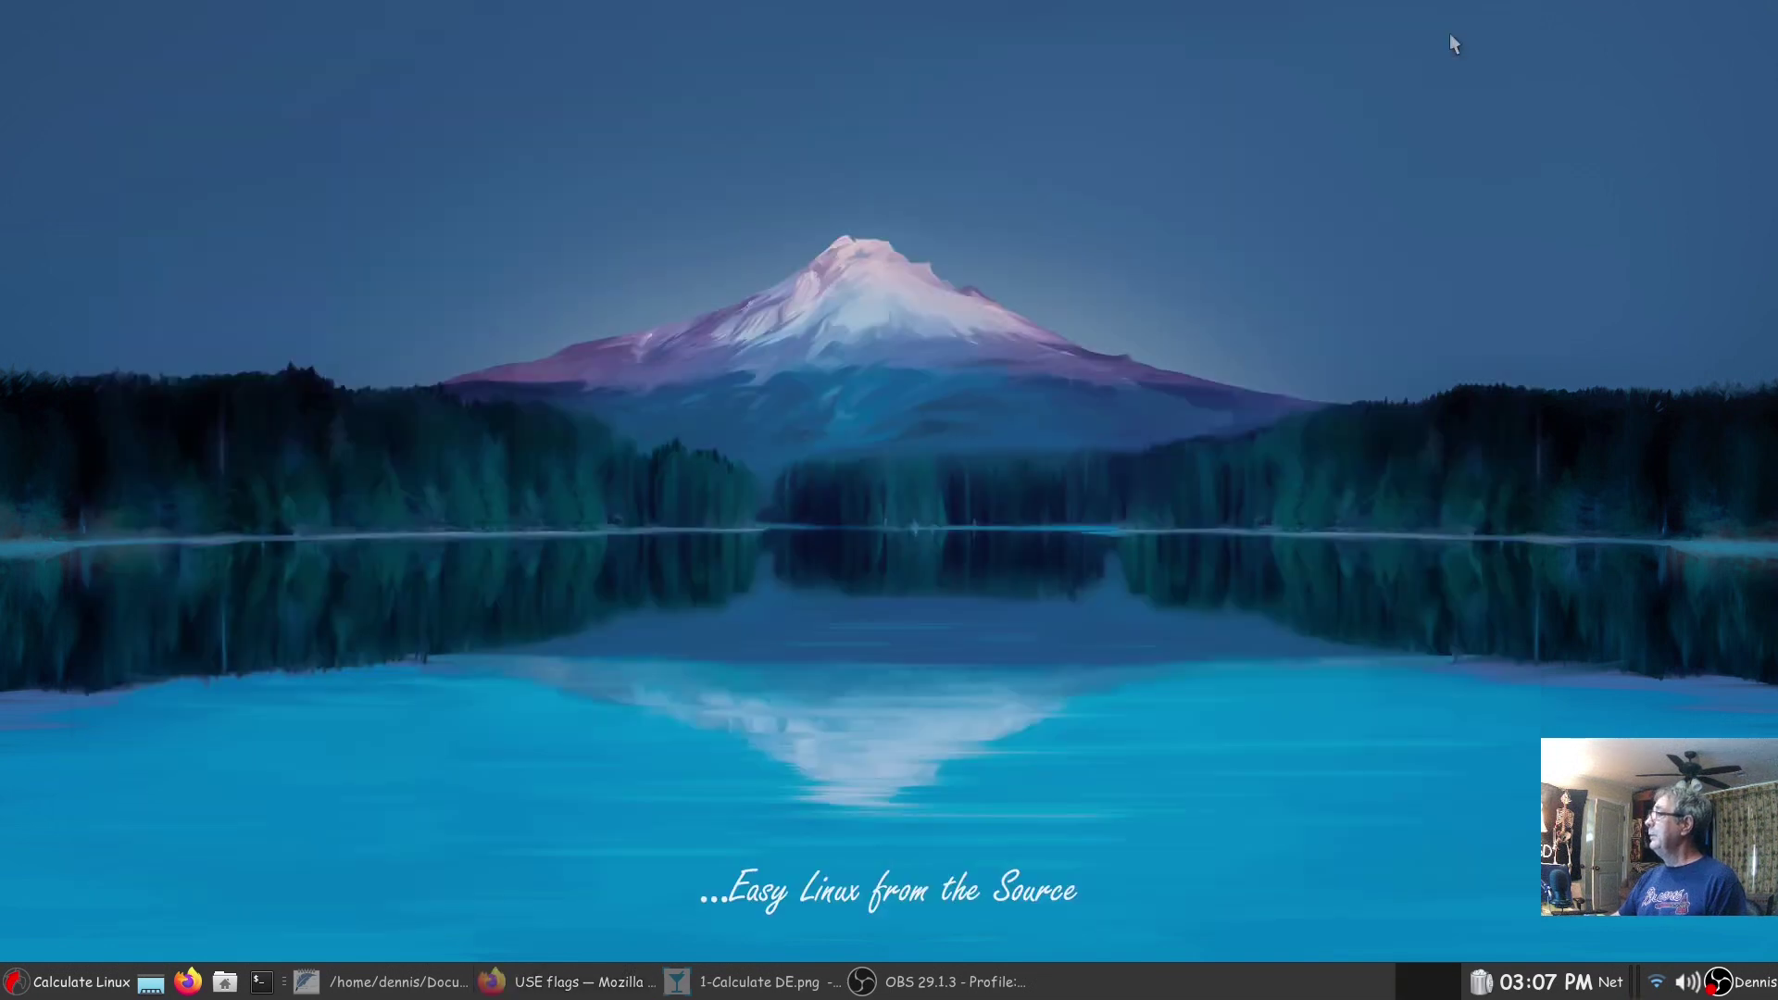
# - Restore the image viewer window showing 1-Calculate DE.png from the taskbar
pyautogui.click(731, 983)
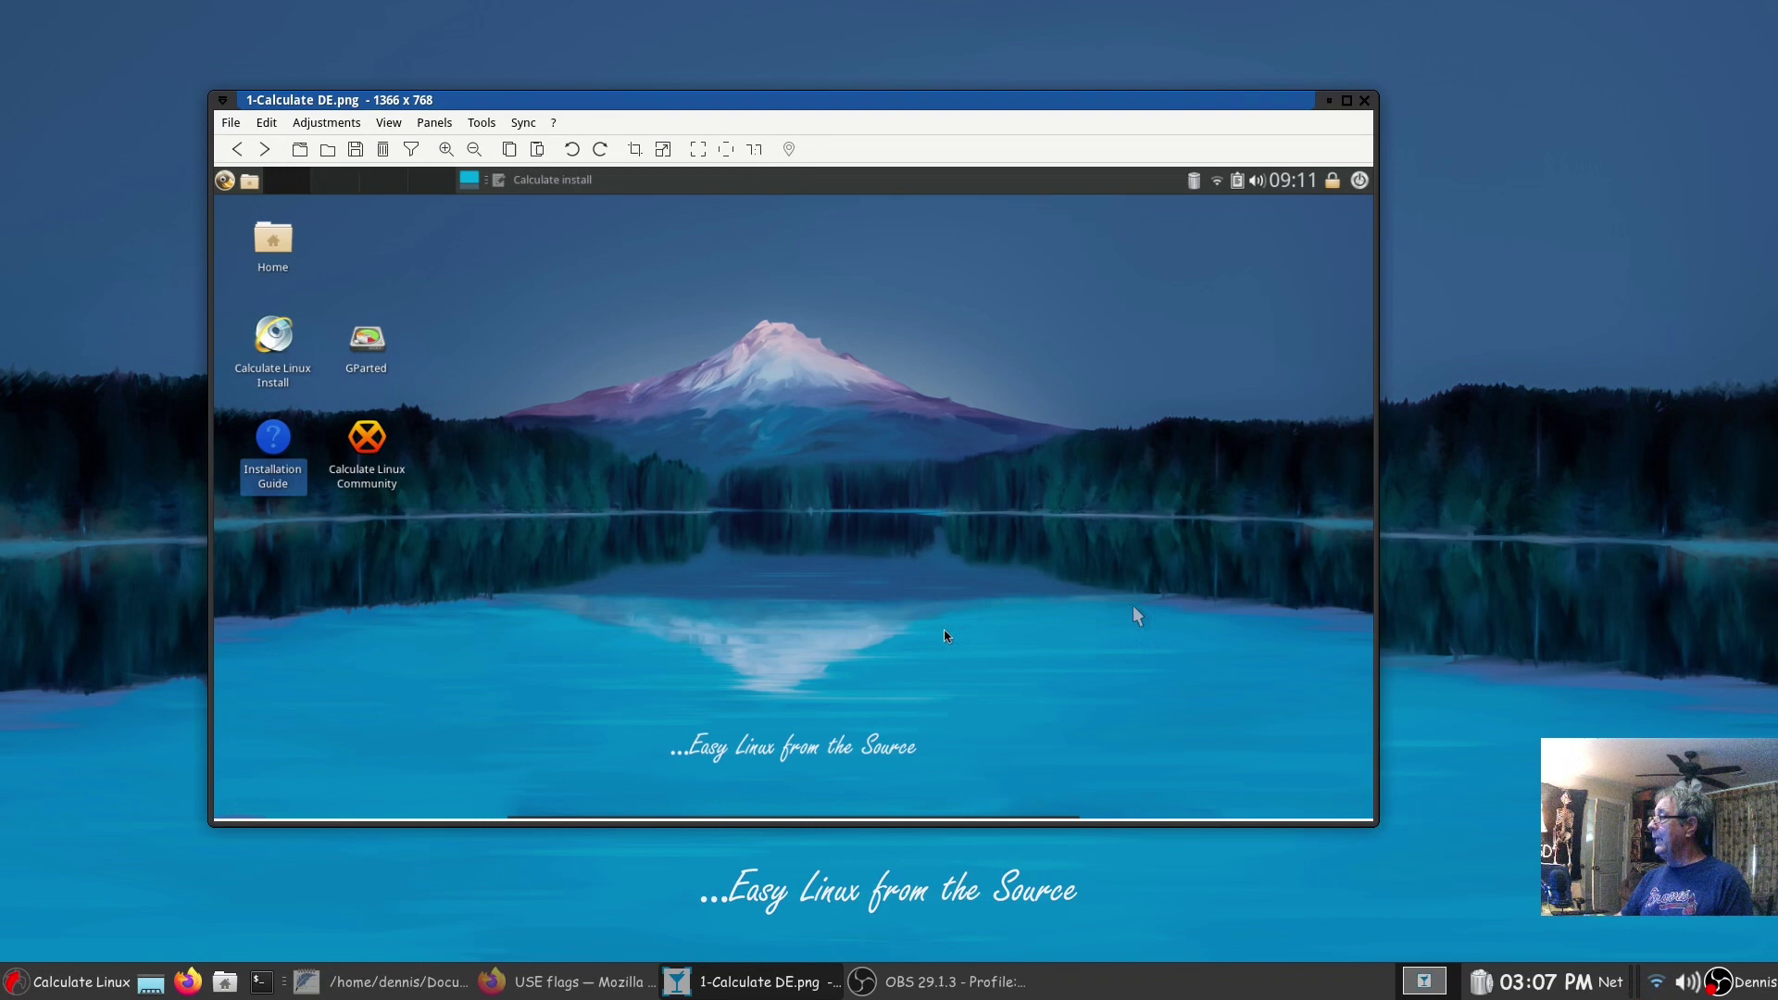
# - Advance past Card-1.png to Card-2.png, the installer's Xfce x86_64 Distribution page
pyautogui.click(1339, 488)
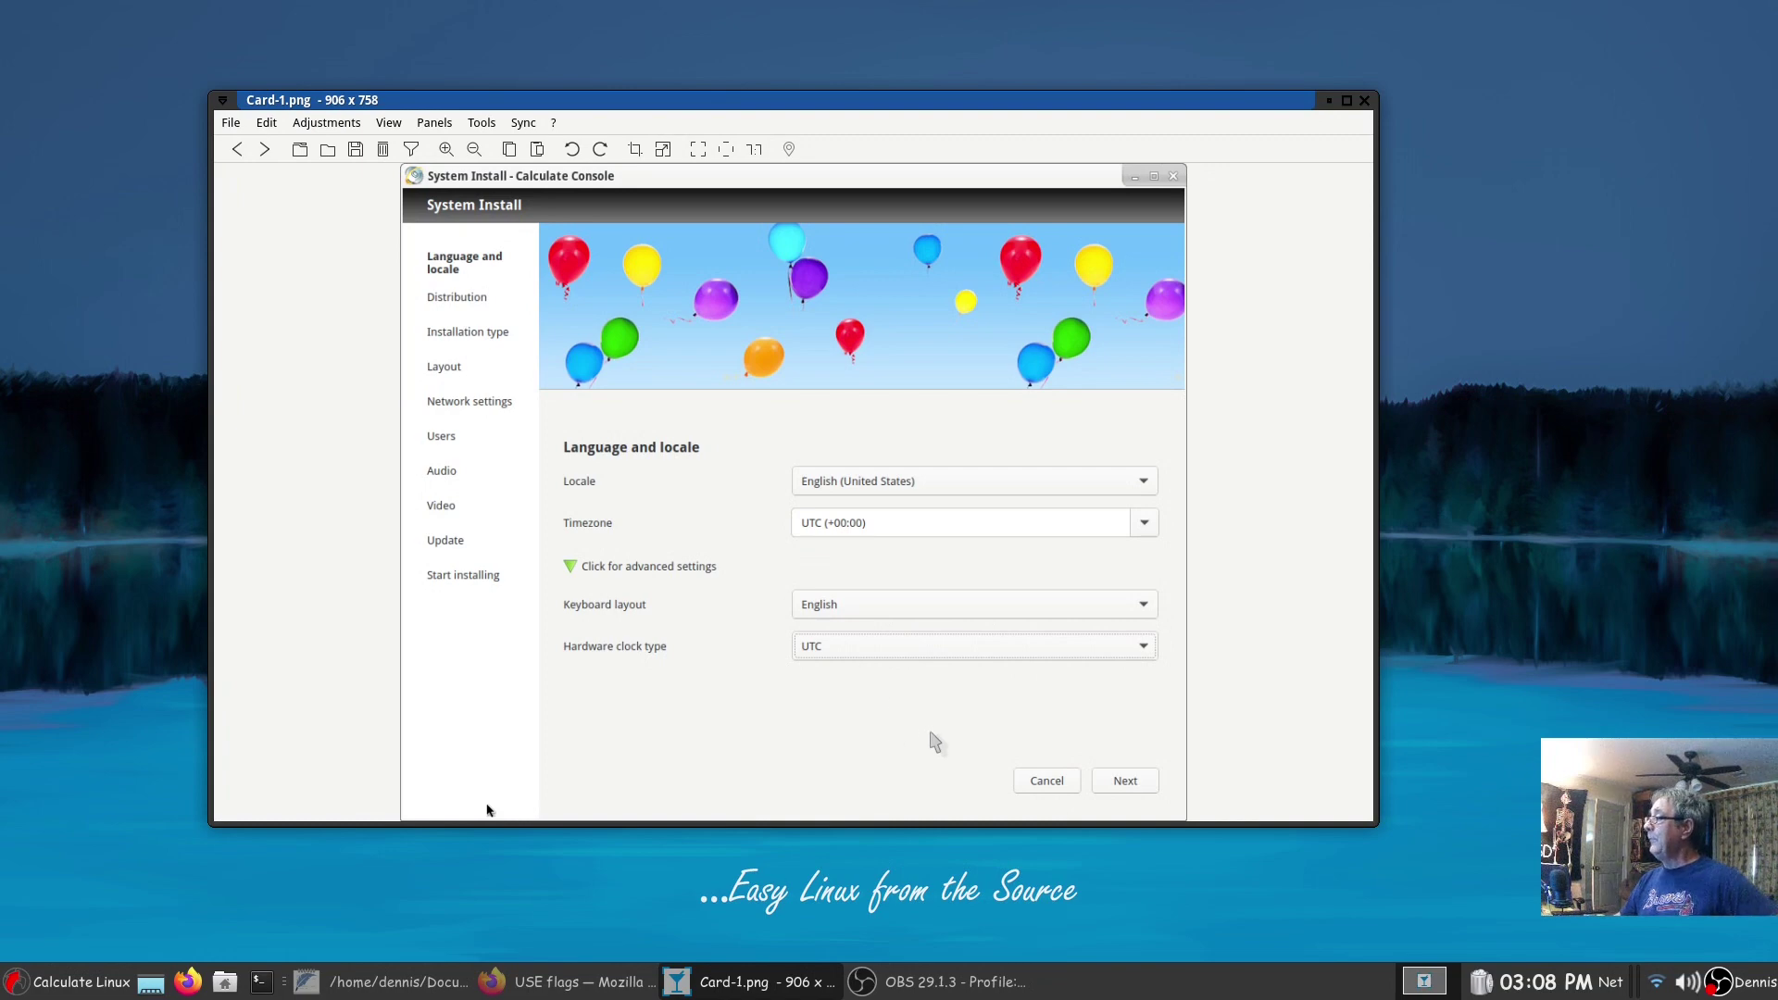
pyautogui.click(1333, 505)
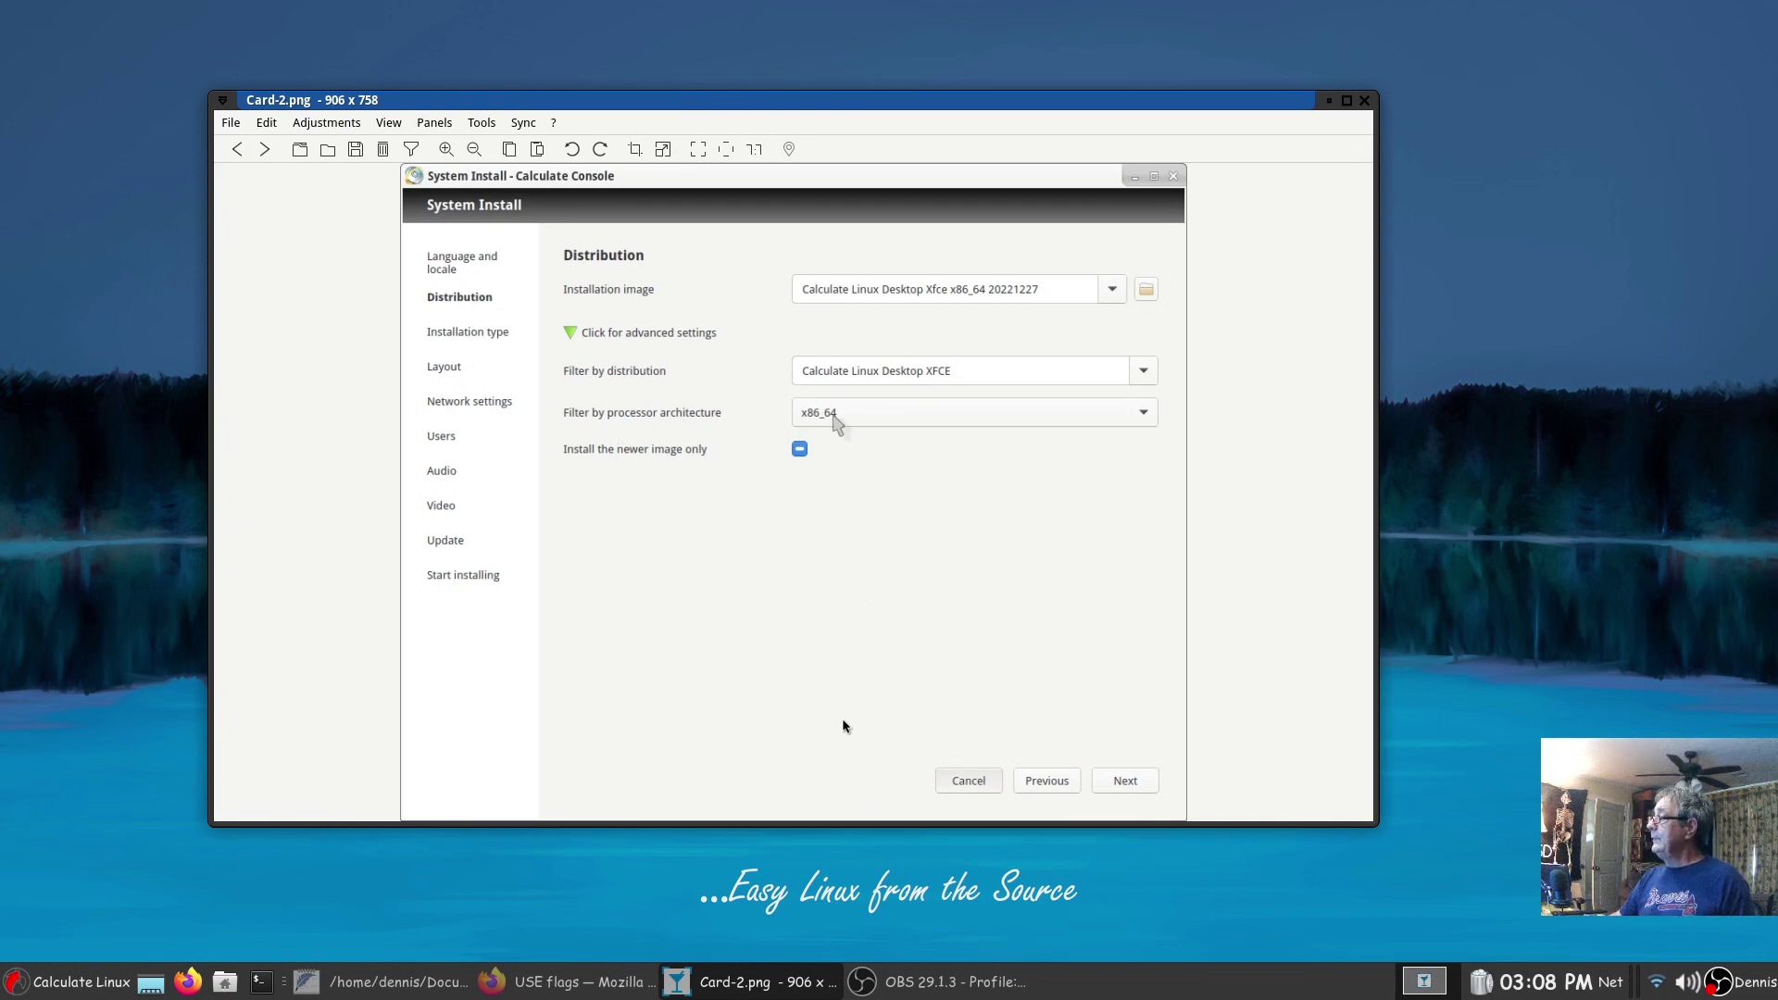
# - Advance to Card-3.png, the Installation type page with ext4 root, GPT and 4096.0 MB swap
pyautogui.click(1352, 504)
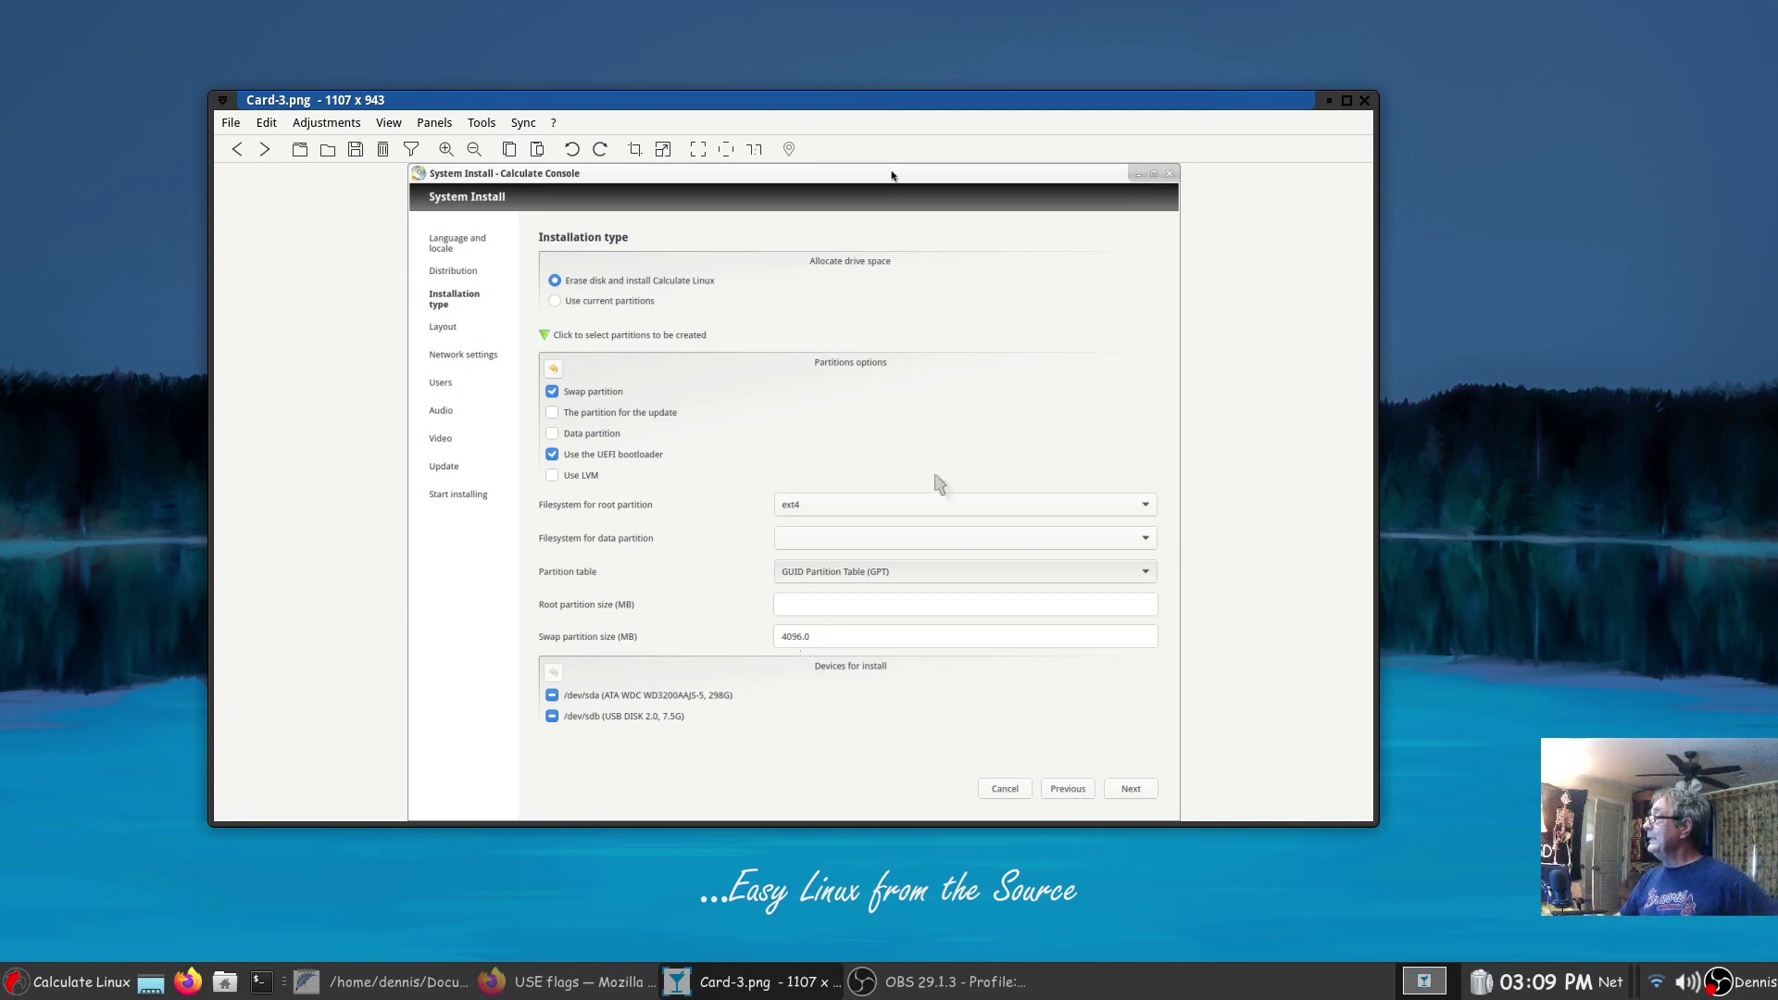
# - Step through Card-4.png, back to Card-3.png, then forward to the Card-5.png Layout screenshot
pyautogui.click(1341, 491)
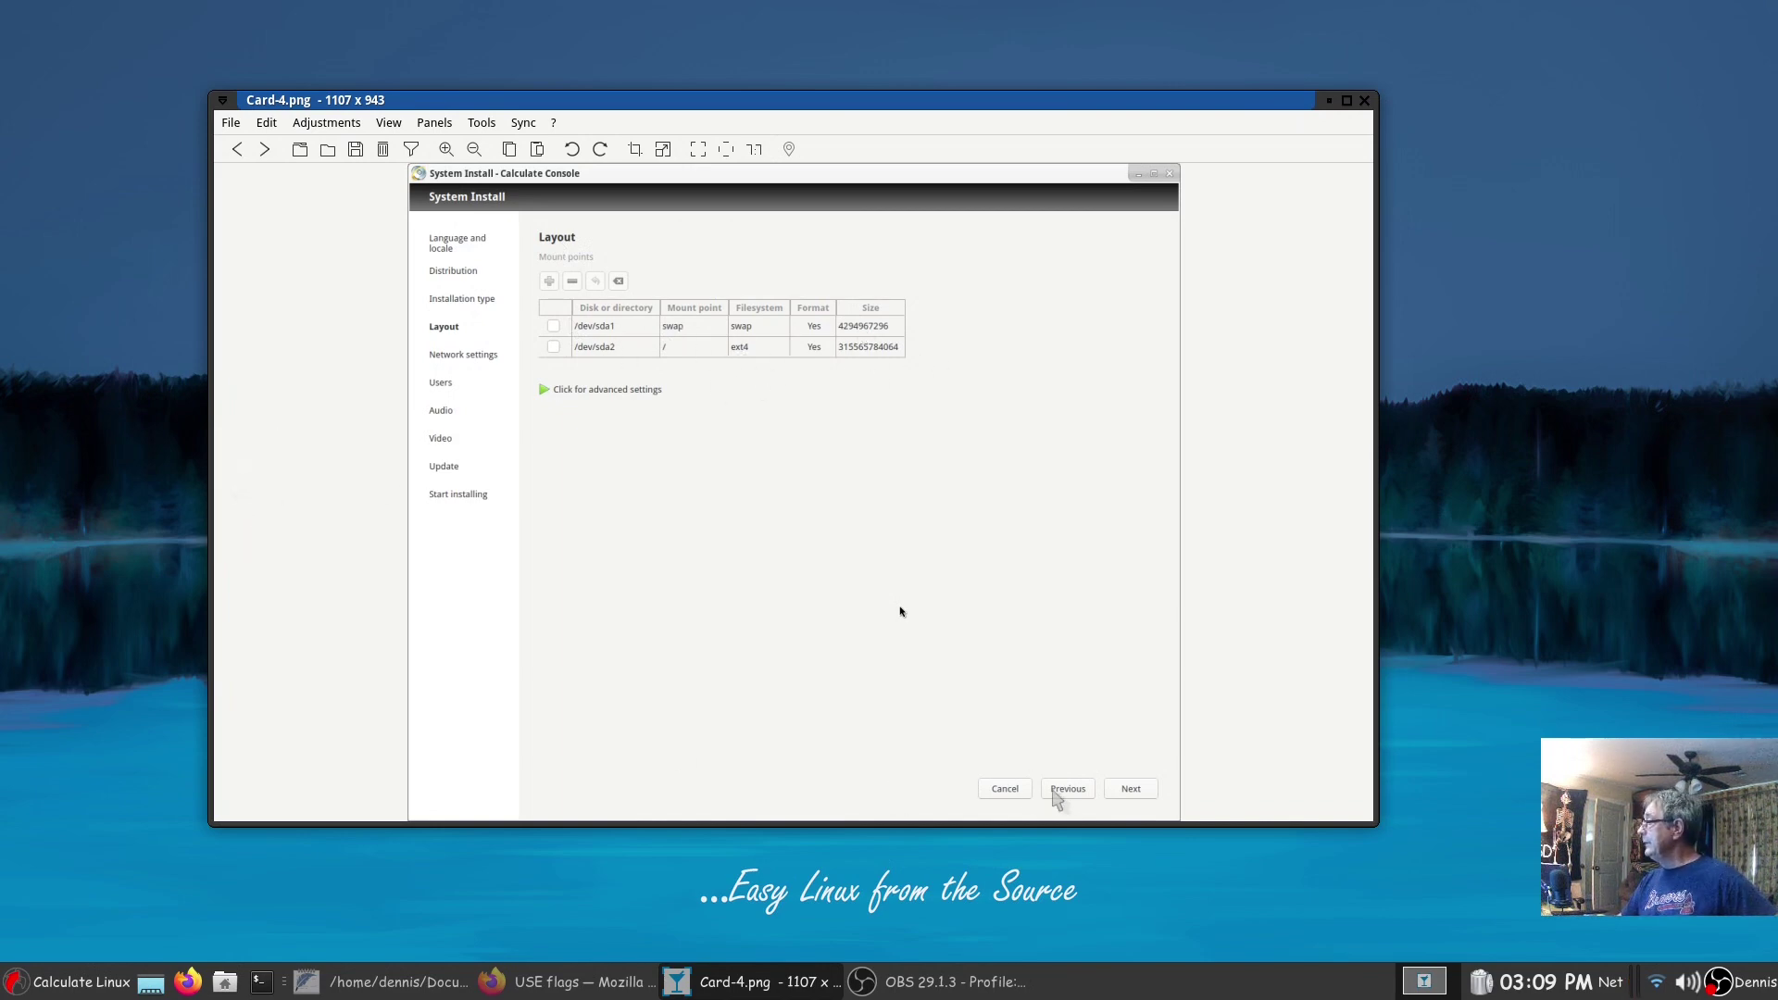
pyautogui.click(246, 491)
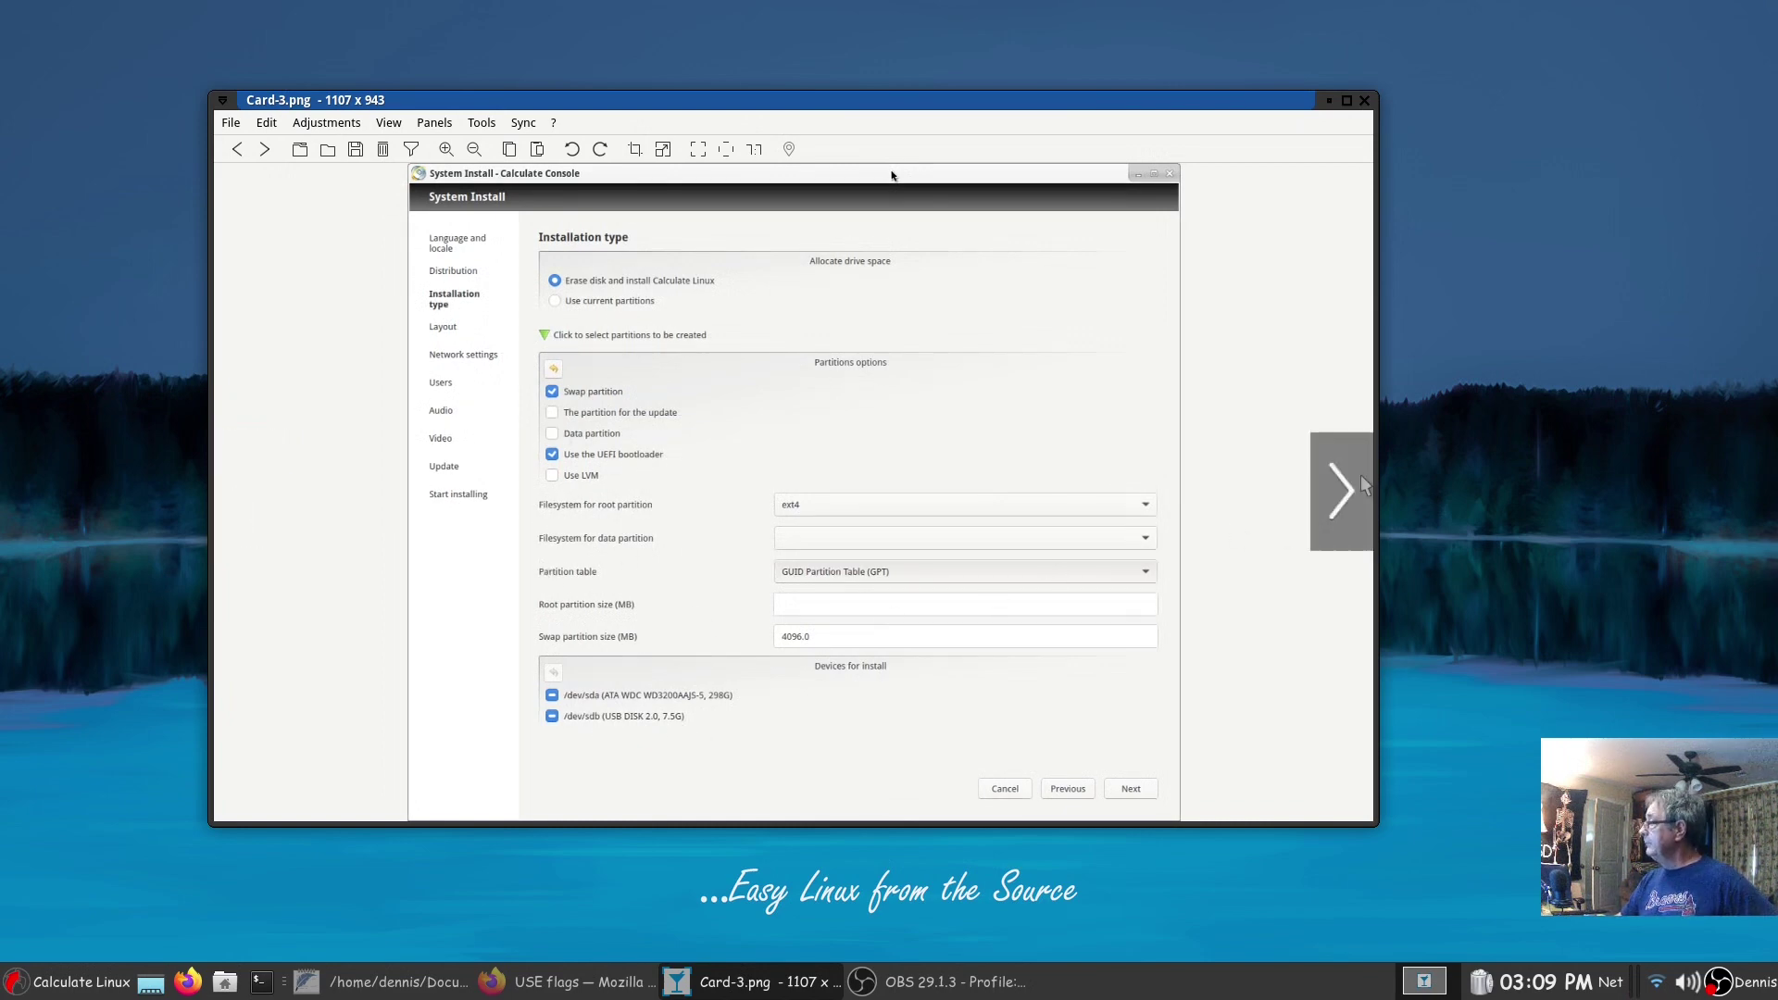
pyautogui.click(1363, 485)
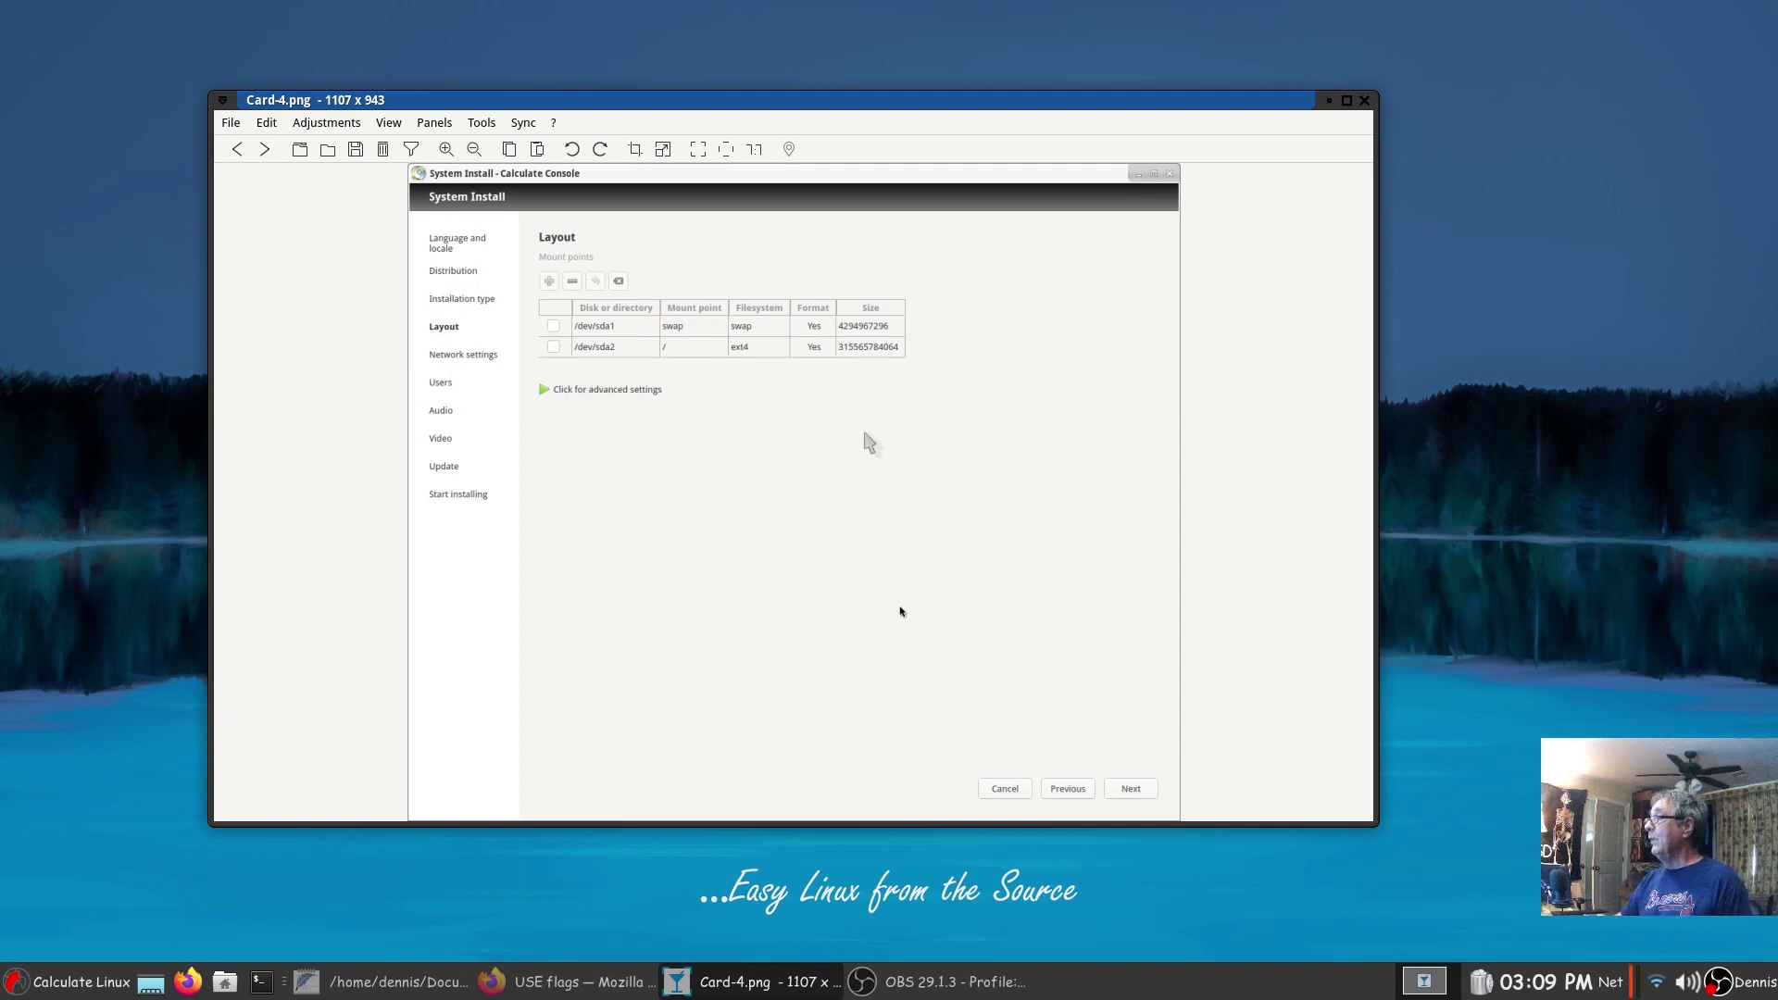
pyautogui.click(1342, 496)
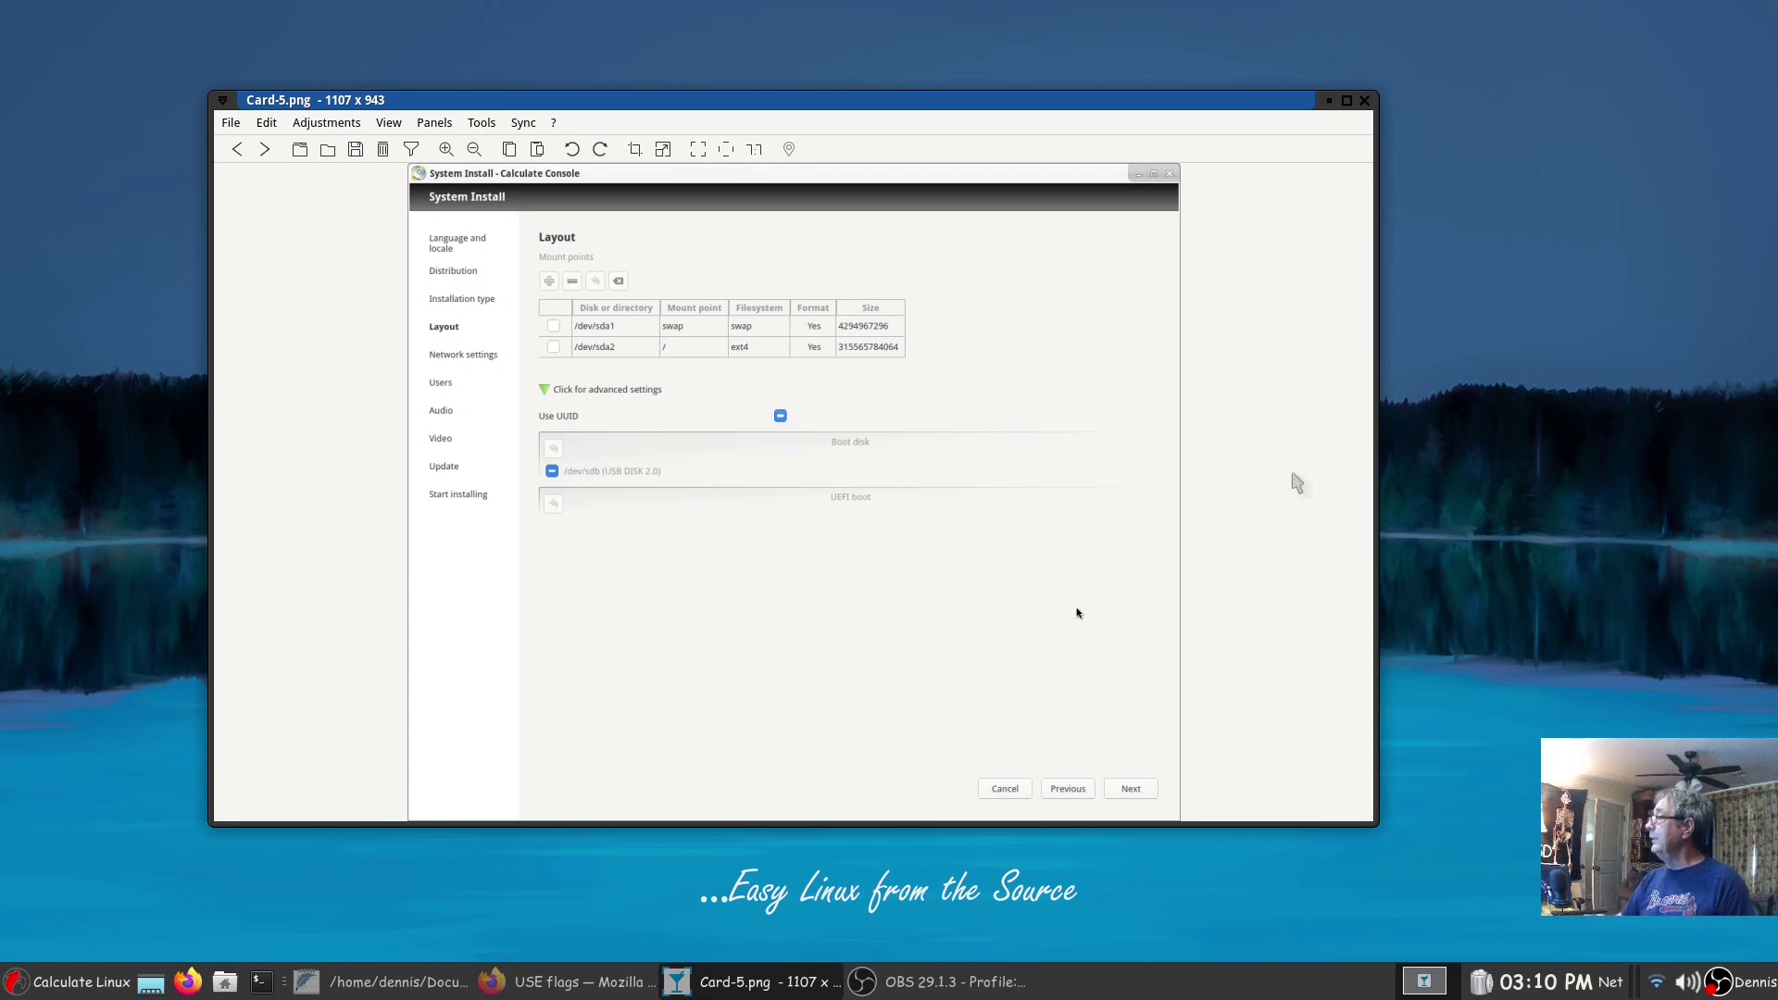
# - Advance to Card-6.png, the Network settings page with Migrate network settings chosen
pyautogui.click(1333, 491)
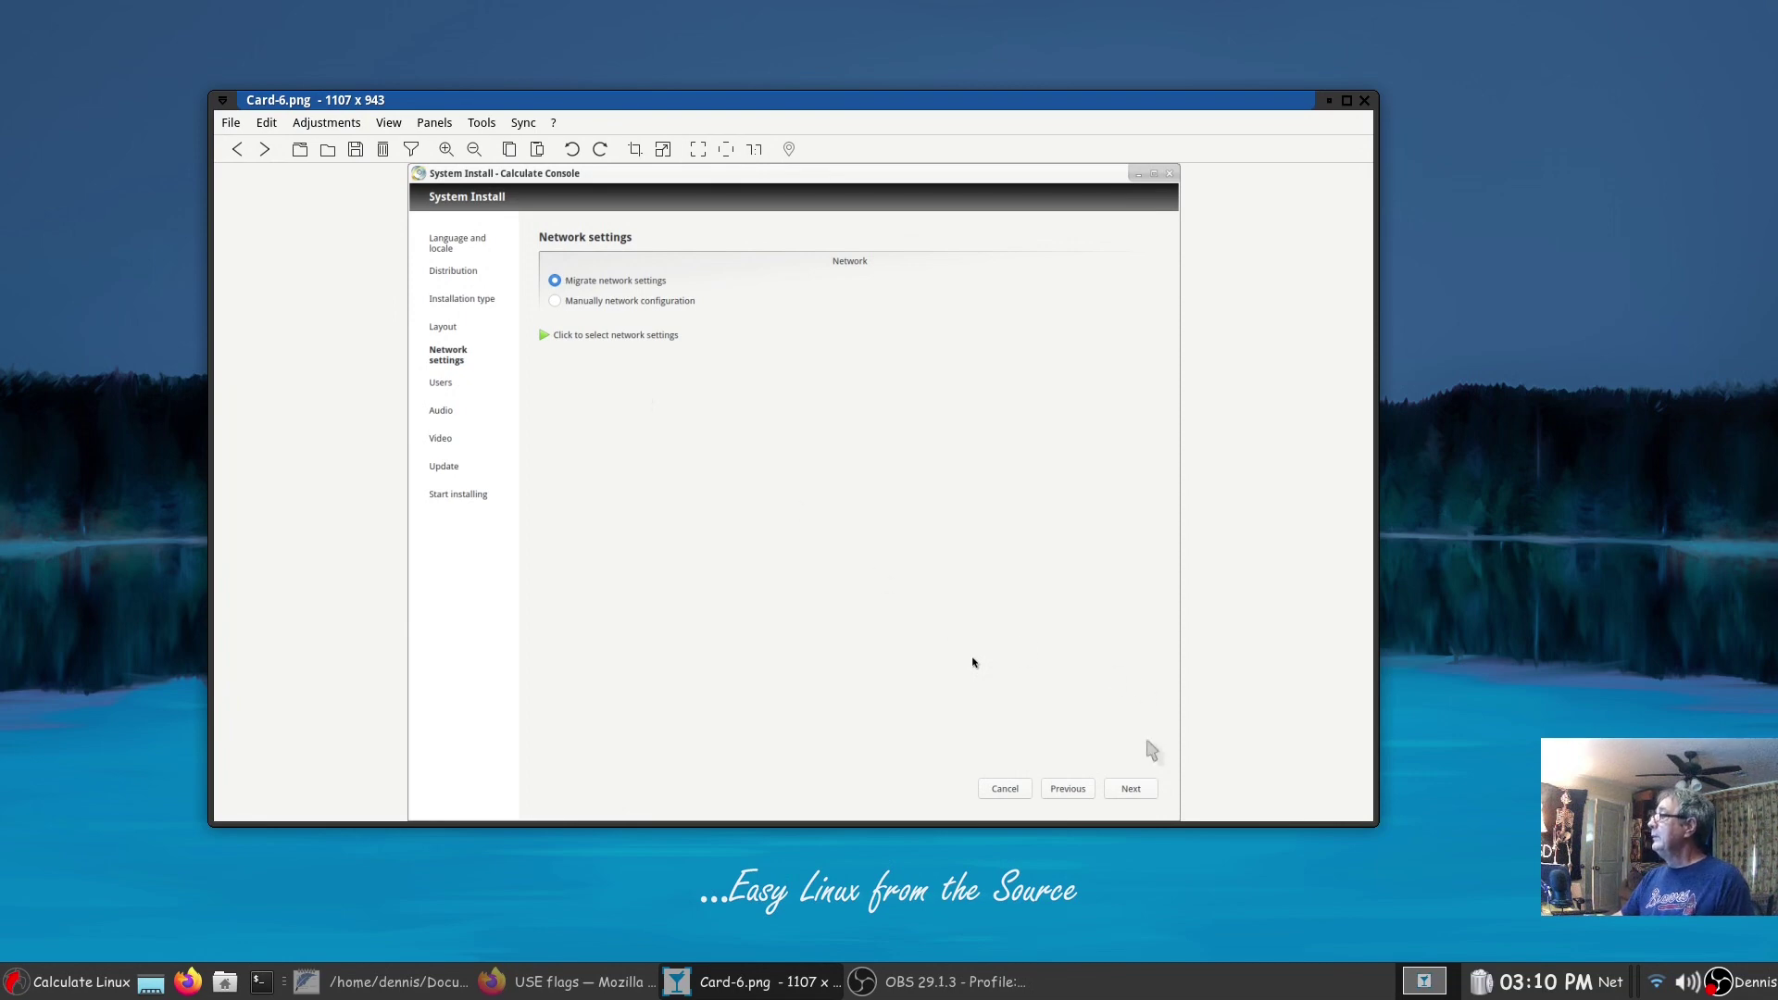
# - Page through the Users (Card-7) and Migrating users (Card-8) screenshots to the Card-9 Audio page
pyautogui.click(1338, 517)
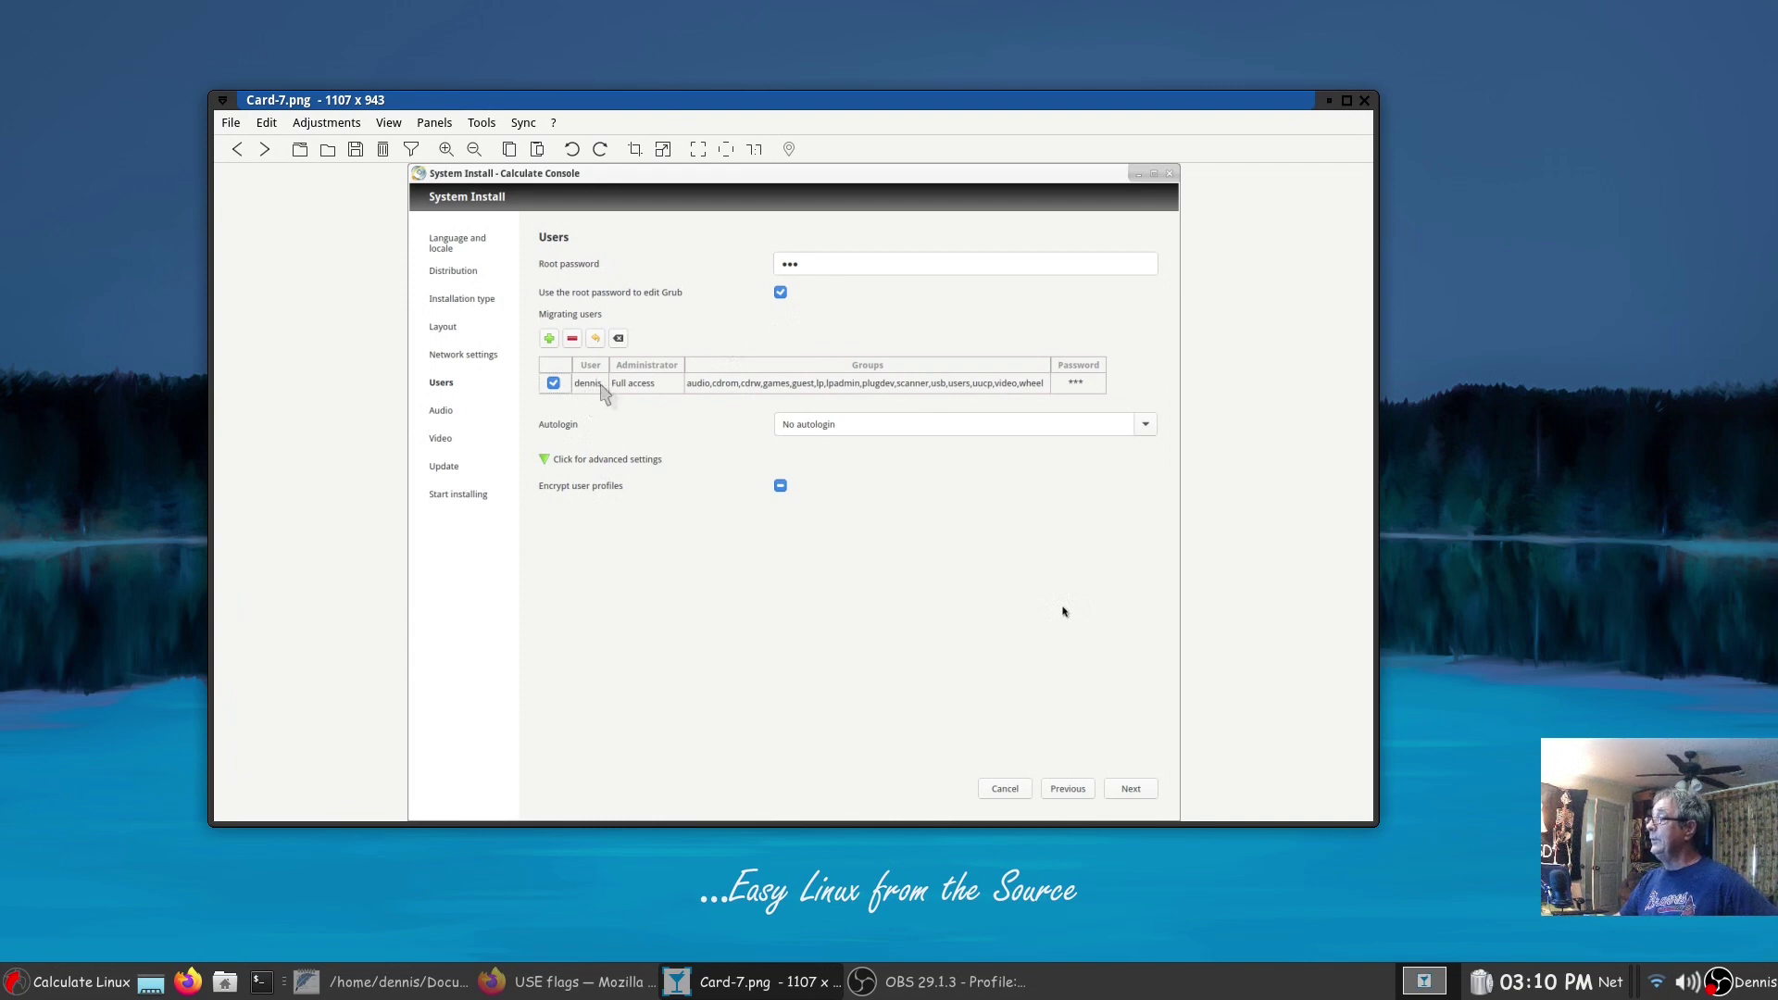
pyautogui.click(1340, 491)
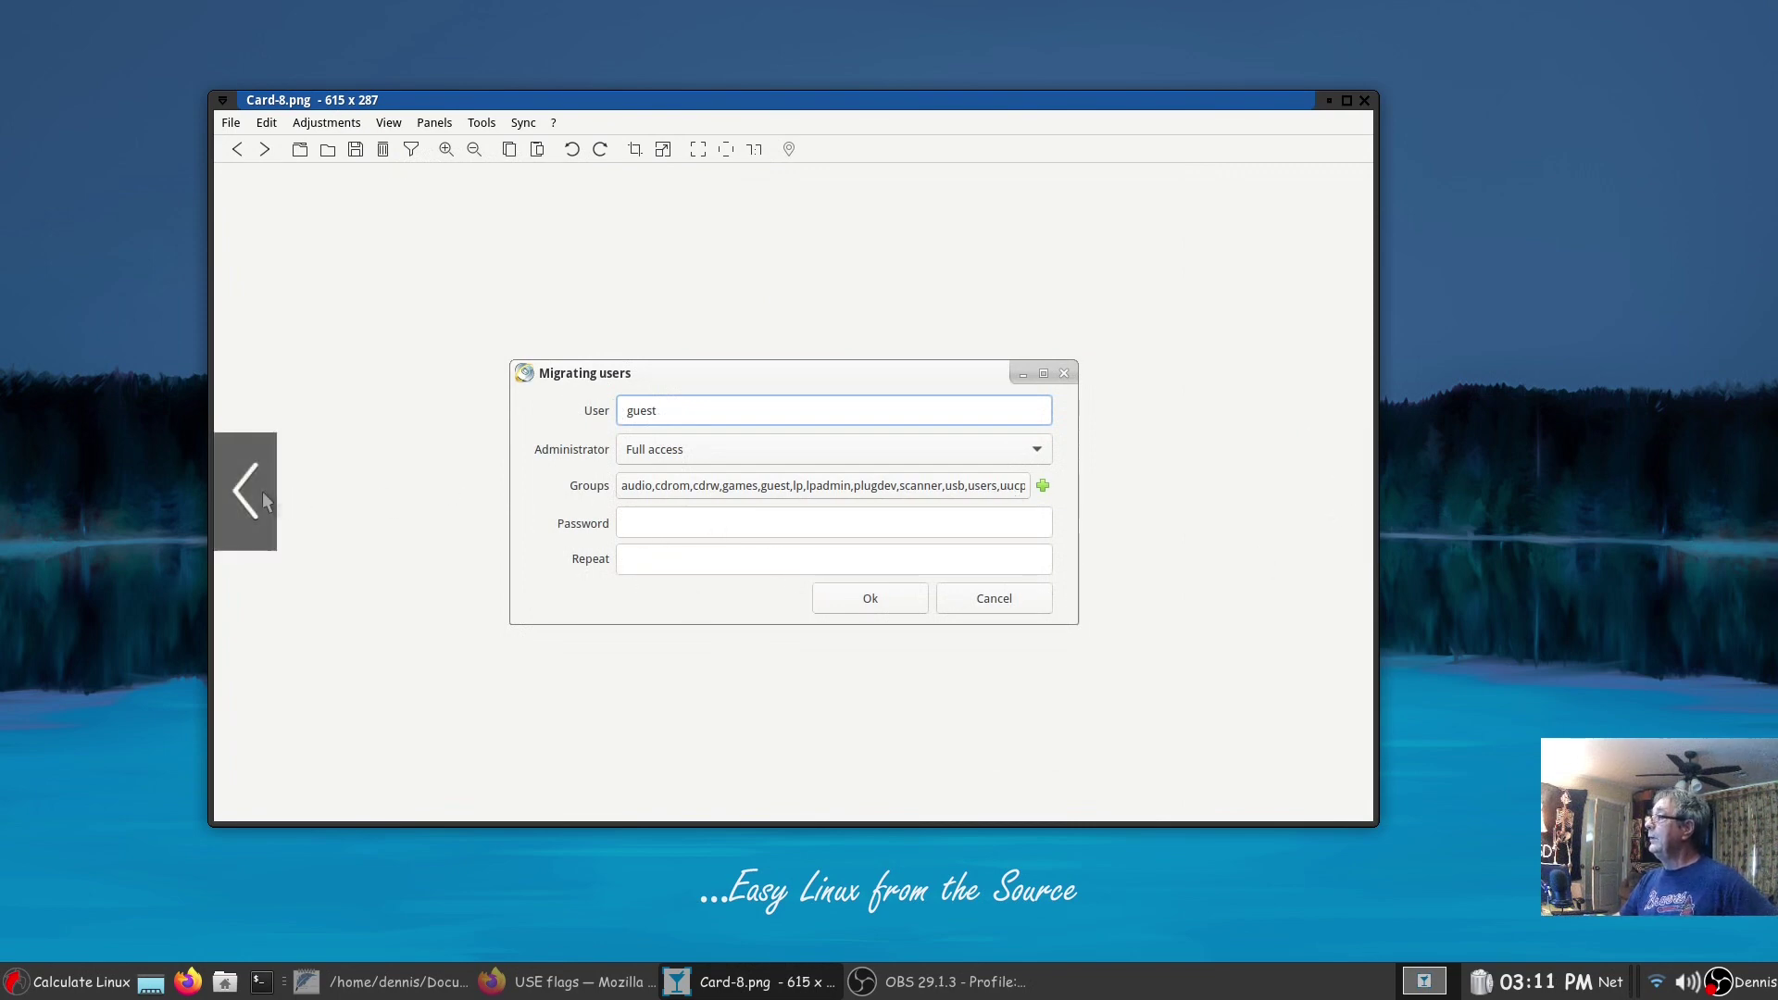
pyautogui.click(263, 490)
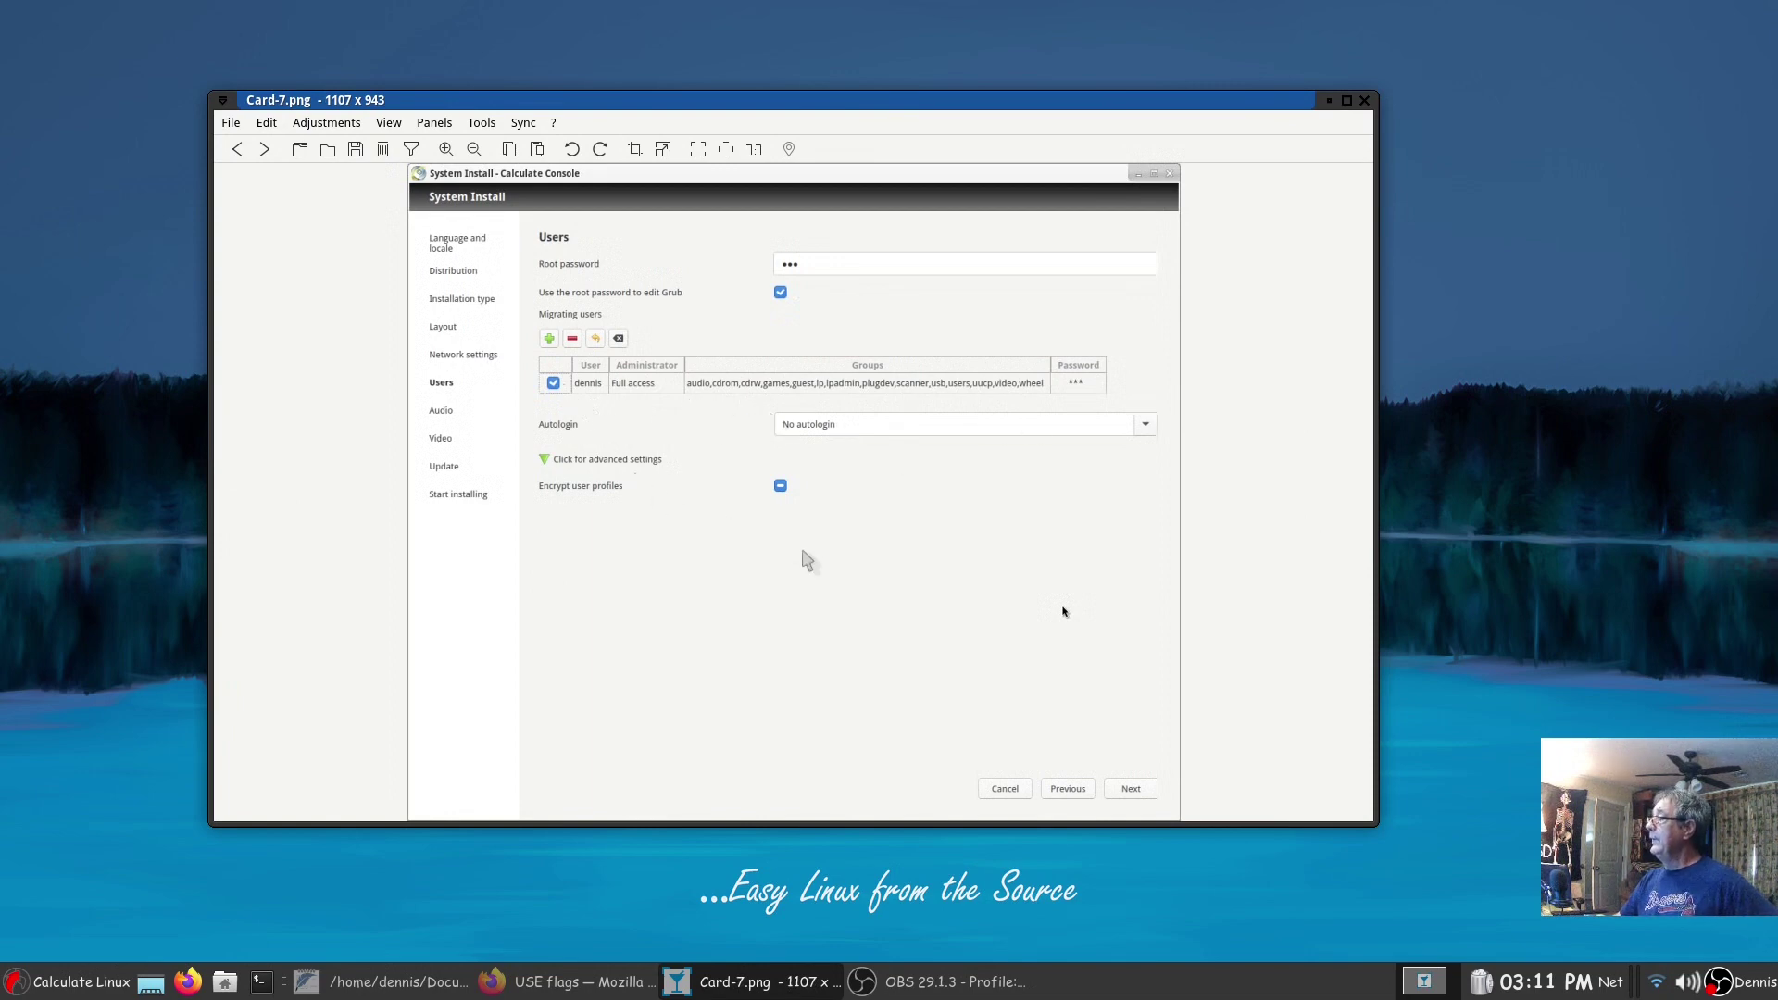
pyautogui.click(1326, 498)
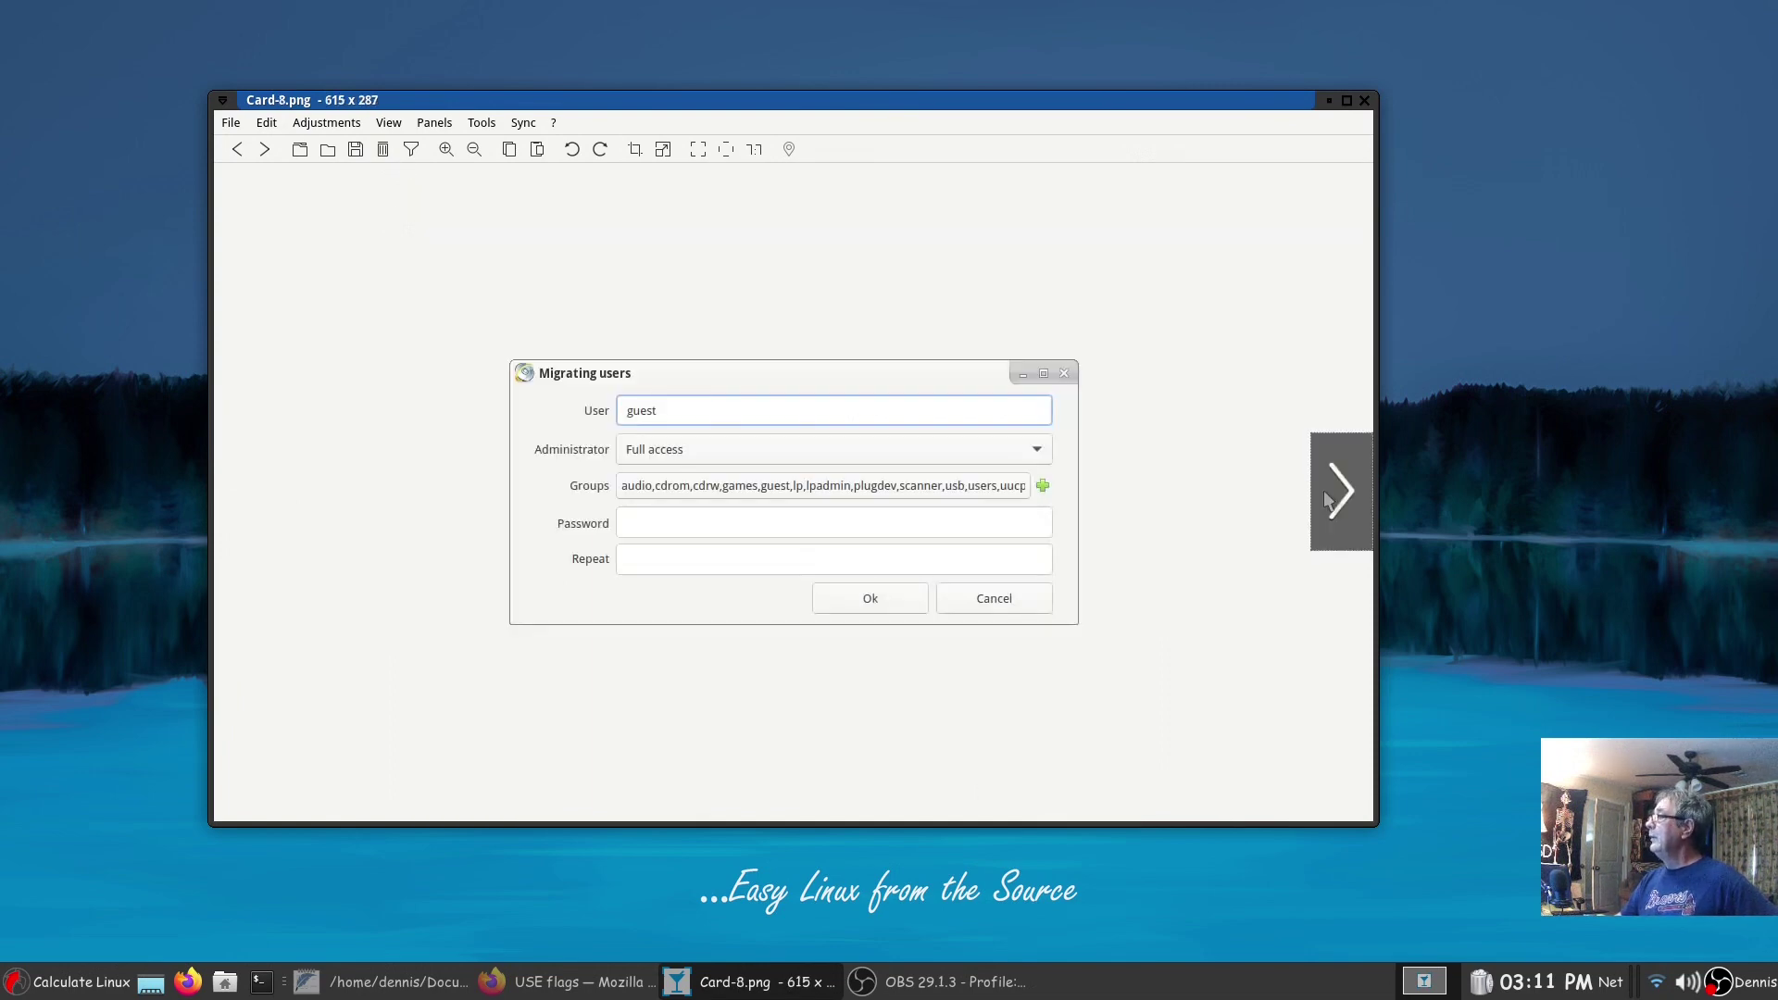
pyautogui.click(1326, 498)
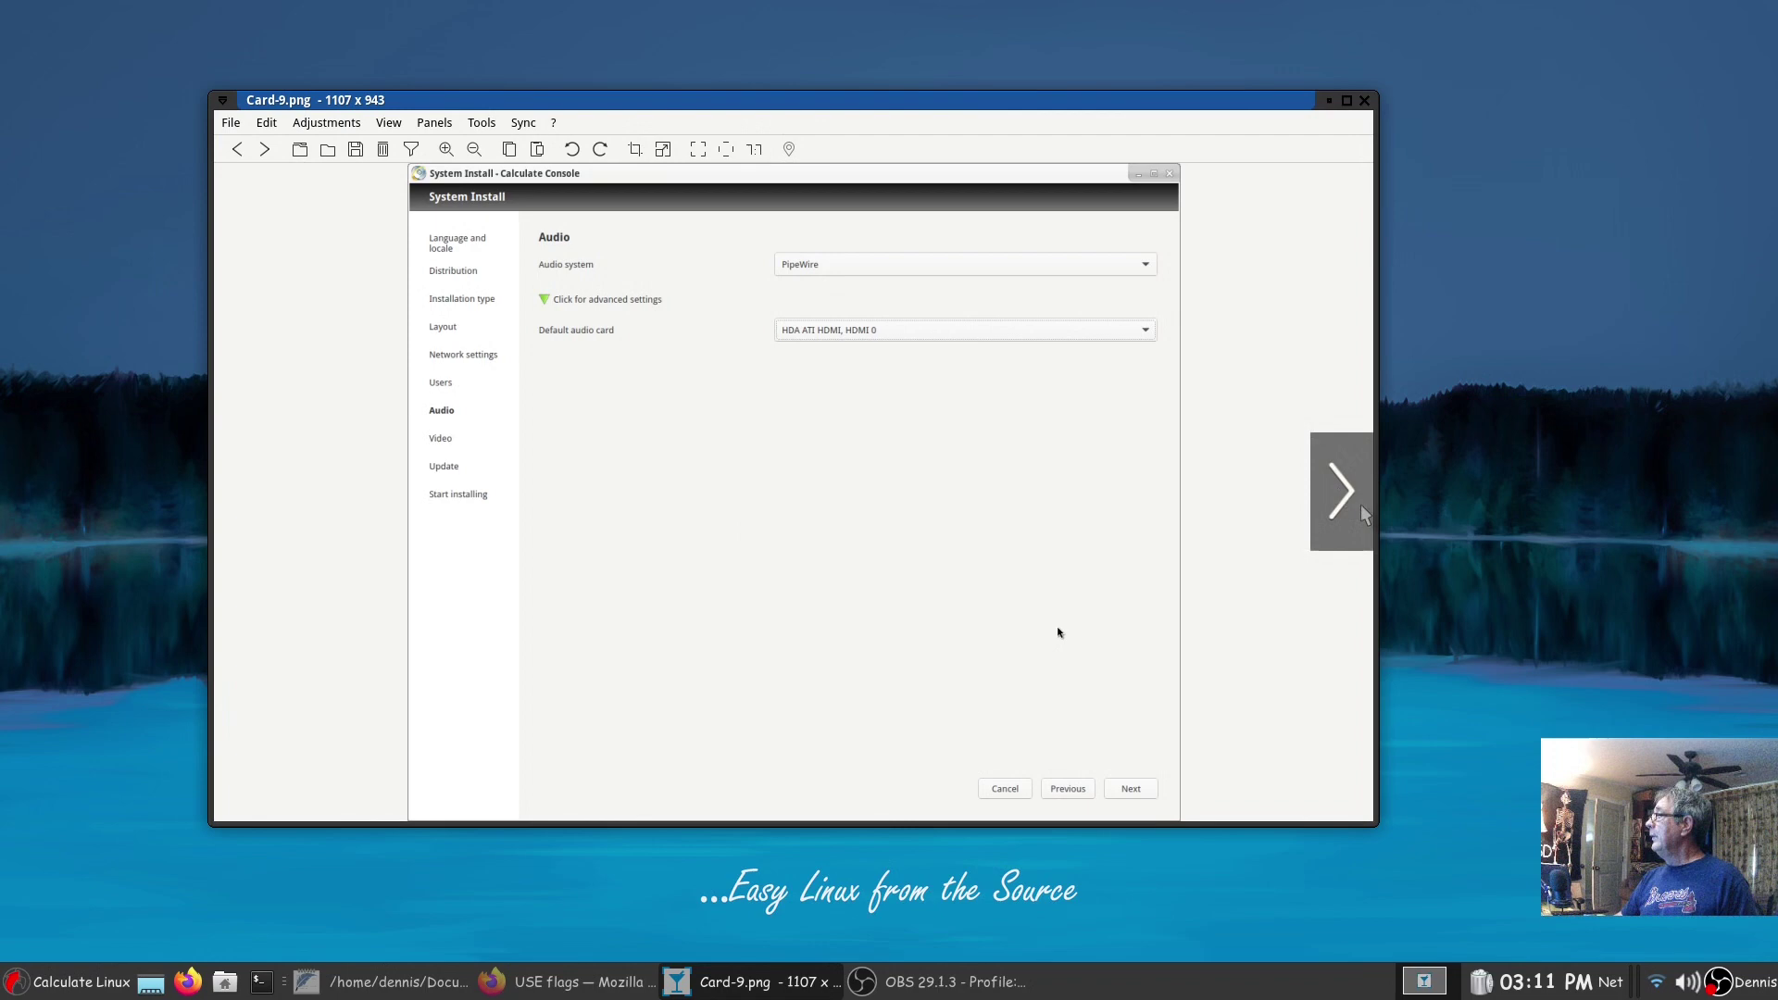
# - Advance through the Video (Card-10) and Update (Card-11) screenshots to the Card-12A summary
pyautogui.click(1339, 493)
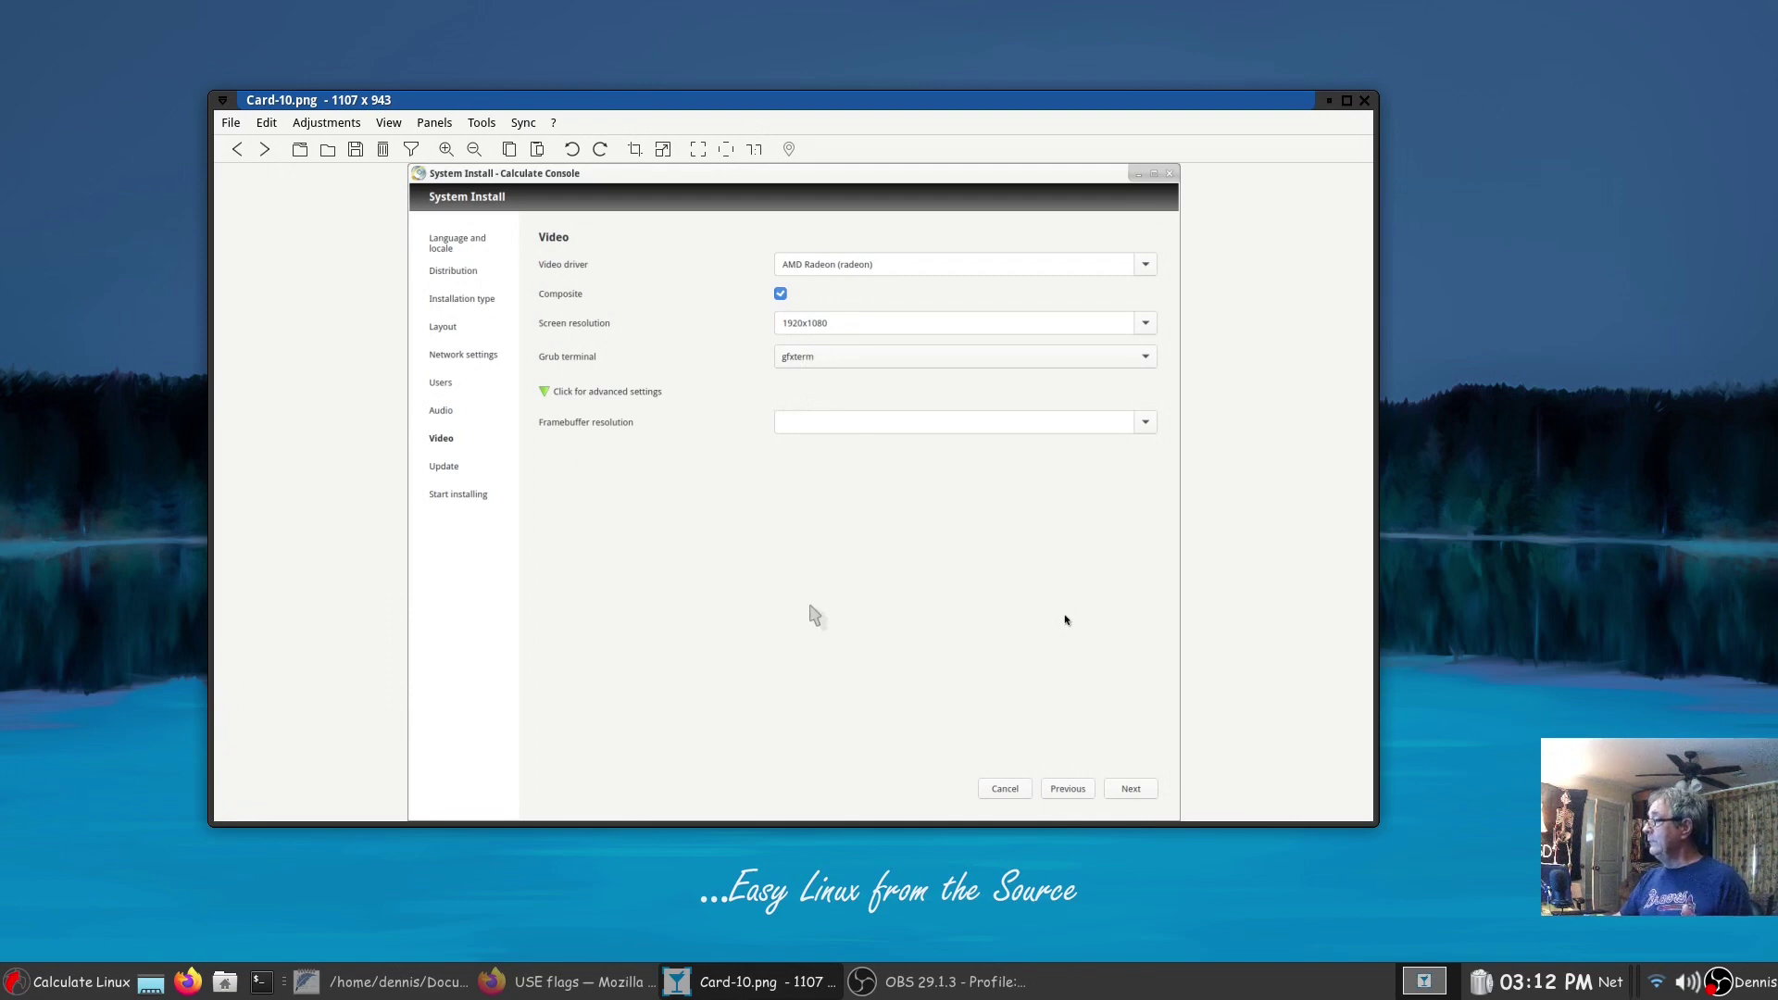
pyautogui.click(1341, 513)
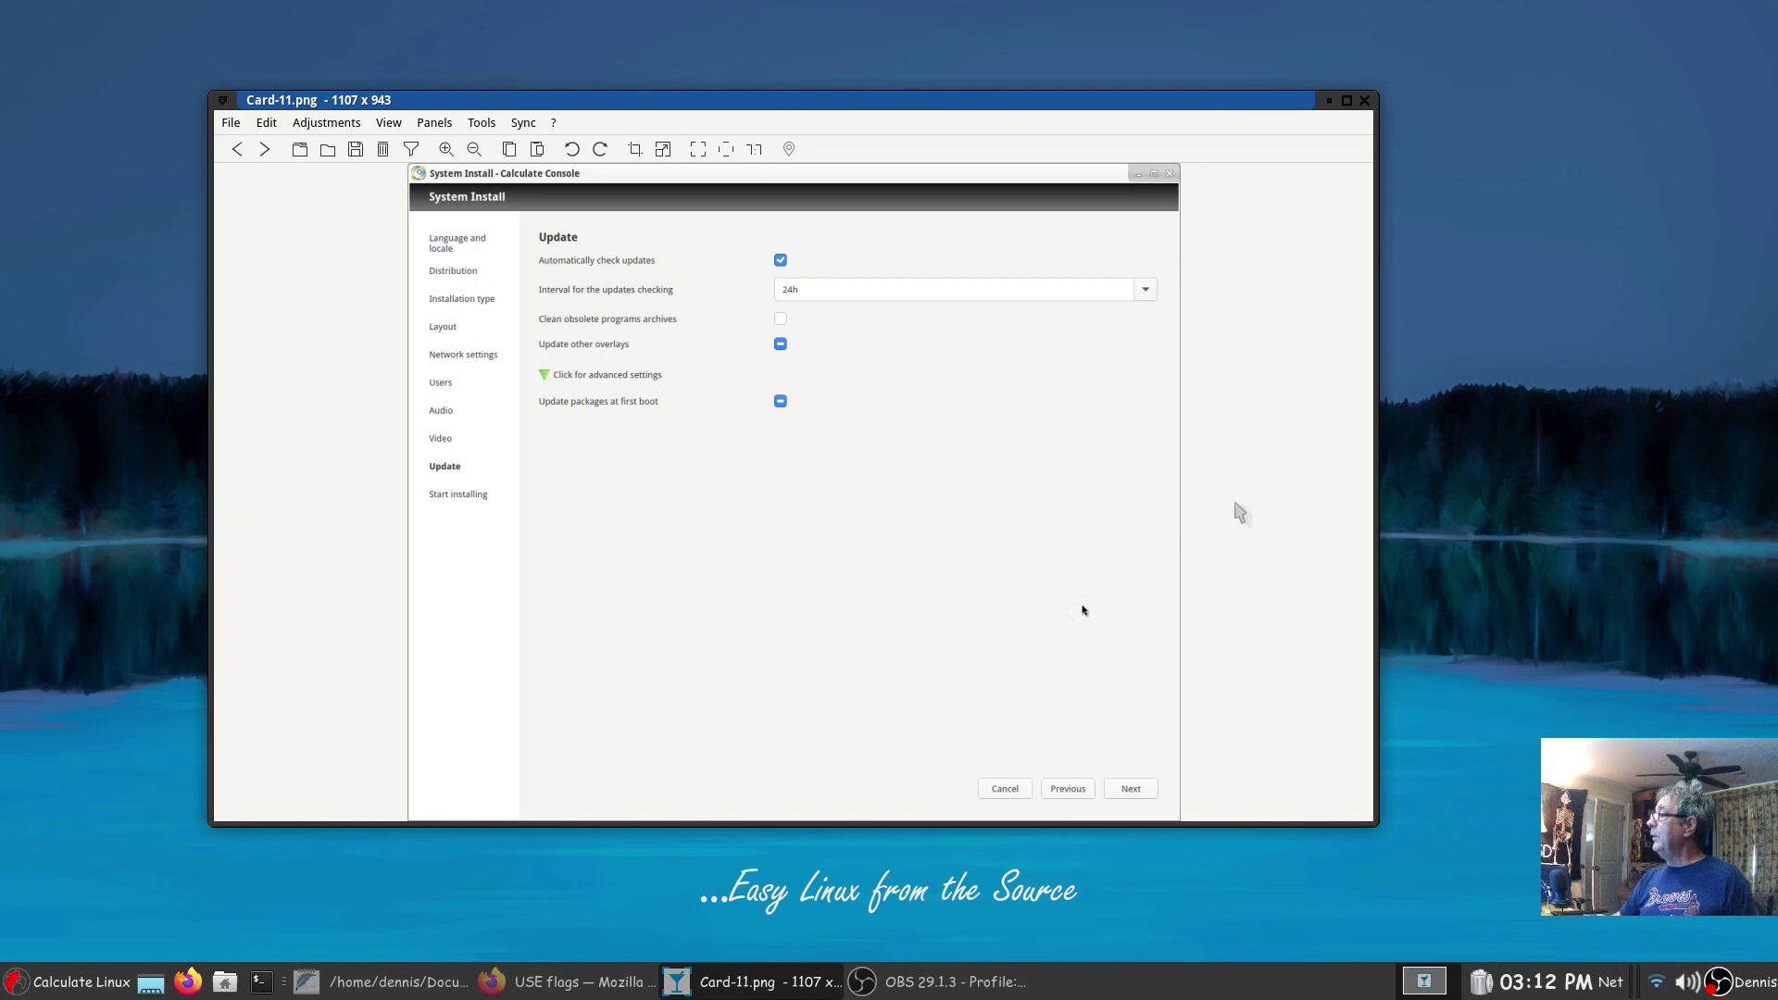
pyautogui.click(1338, 498)
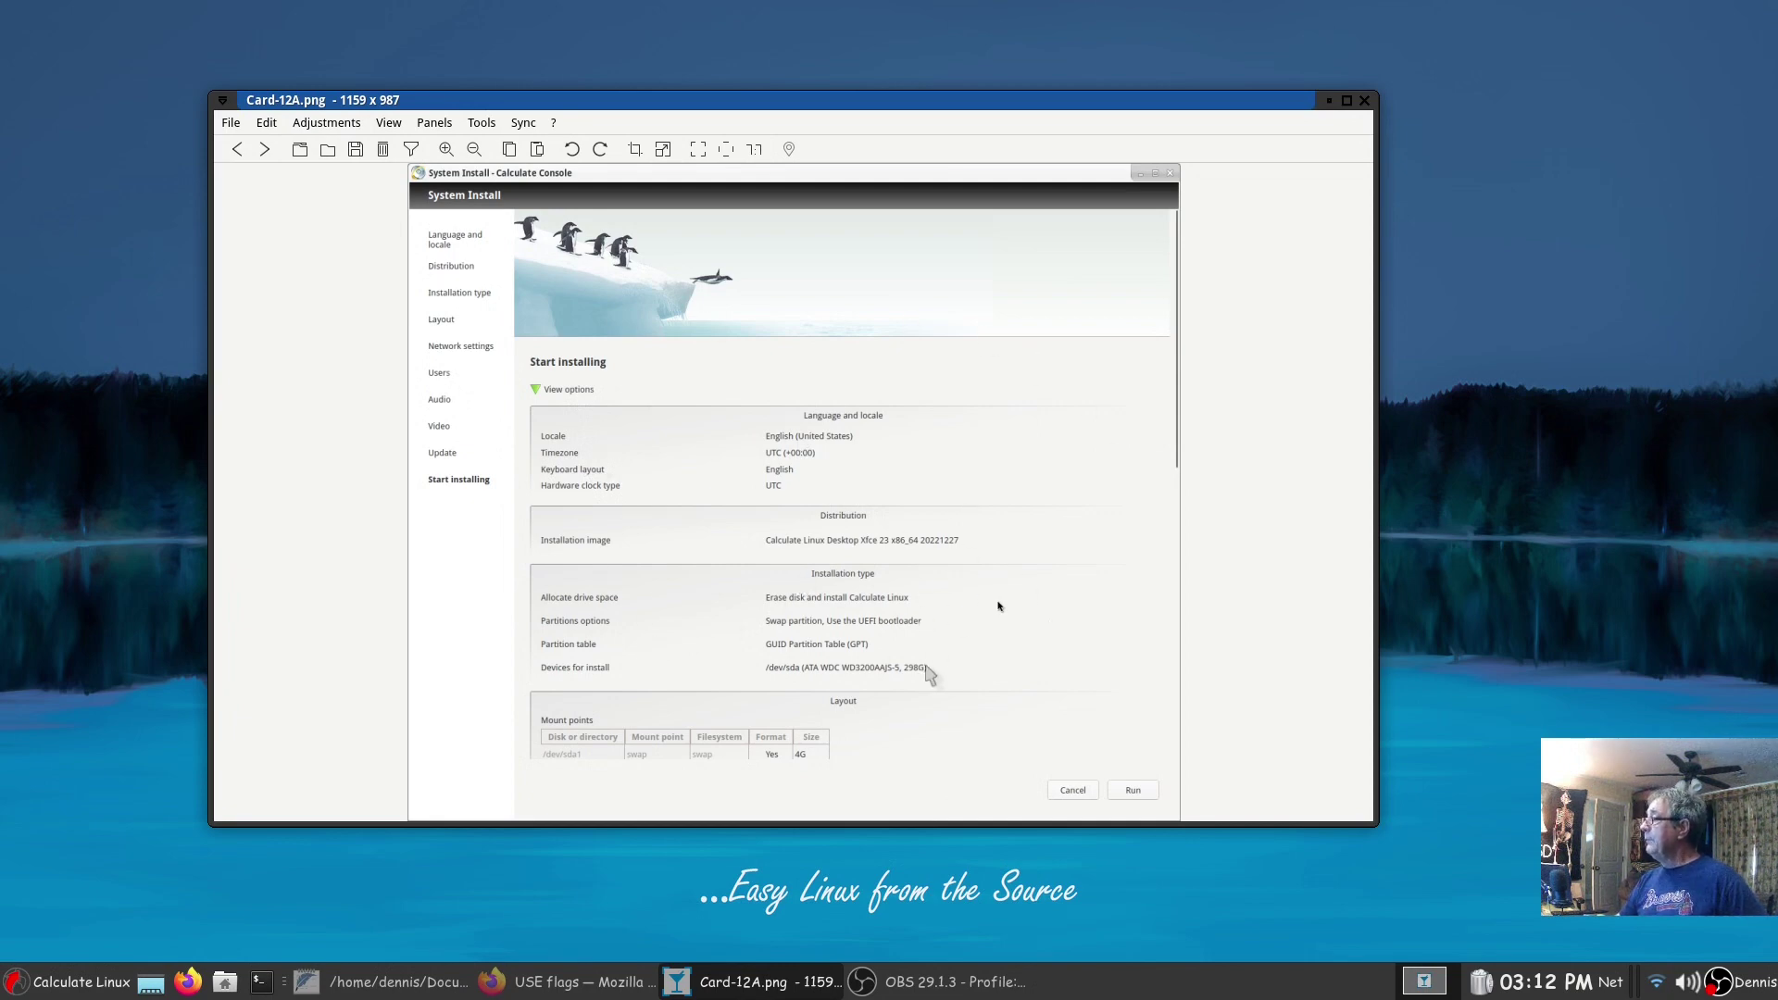
# - Advance through Card-12B, Card-12C and the installing screenshots to the installed desktop, then close nomacs
pyautogui.click(1339, 490)
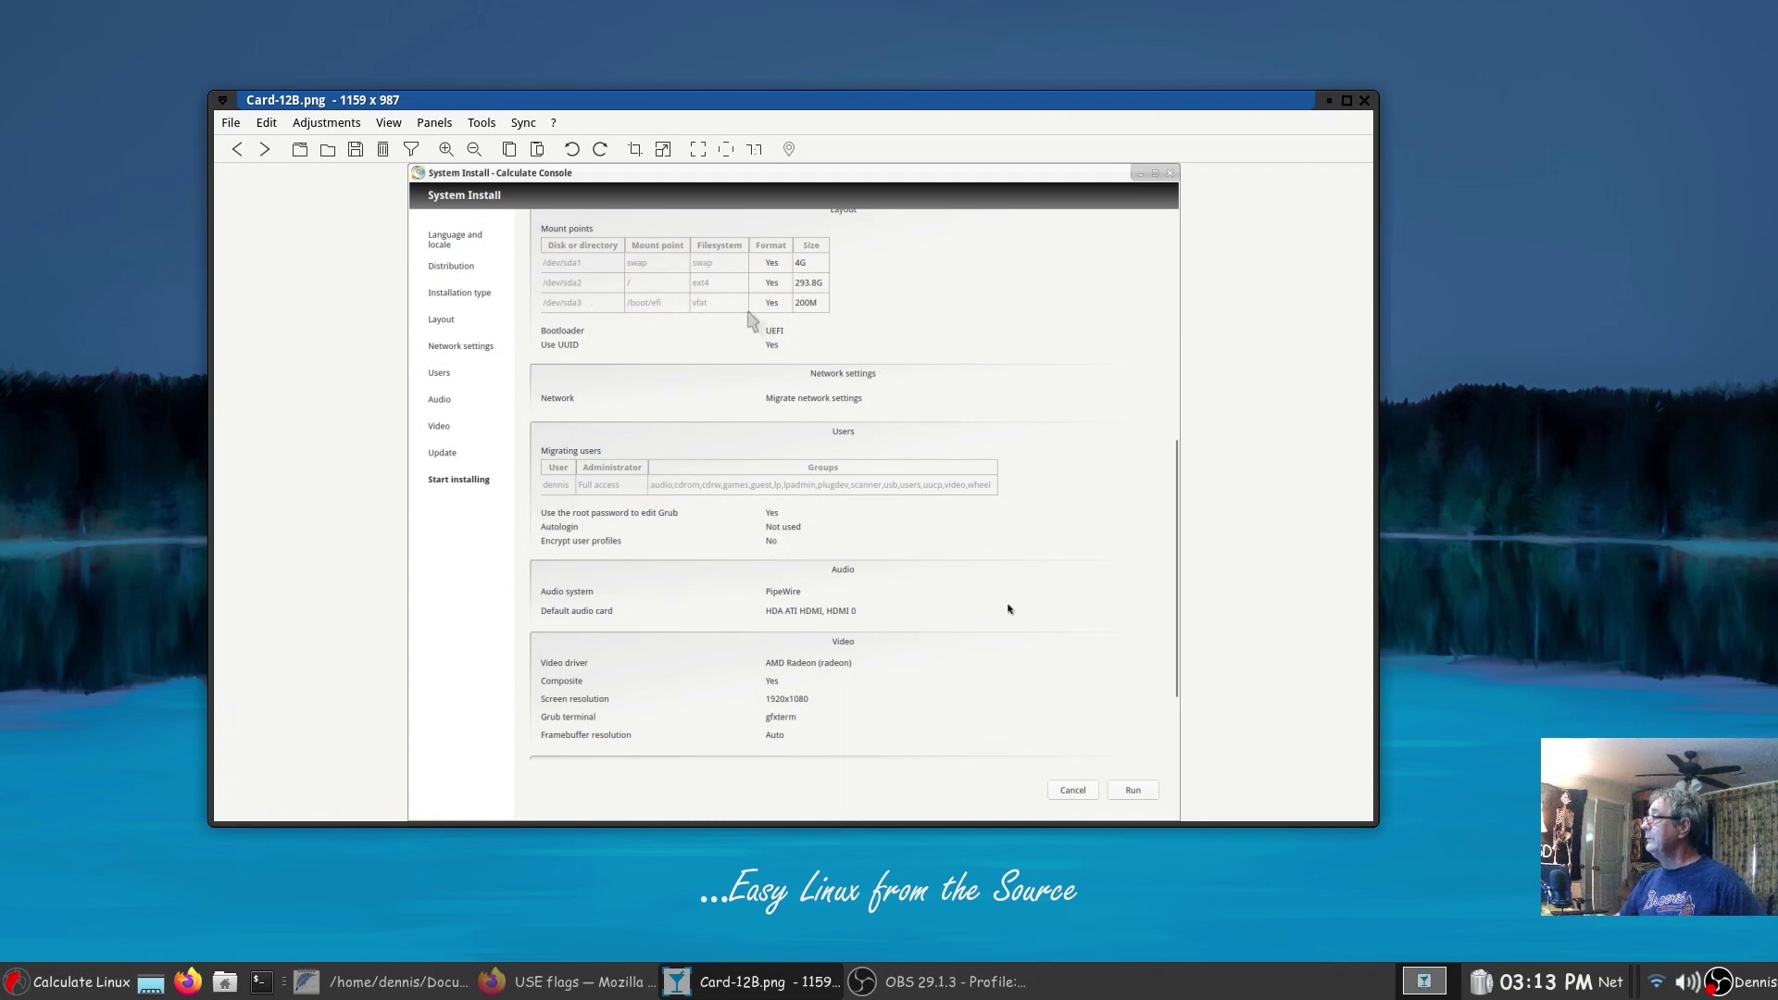
pyautogui.click(1325, 520)
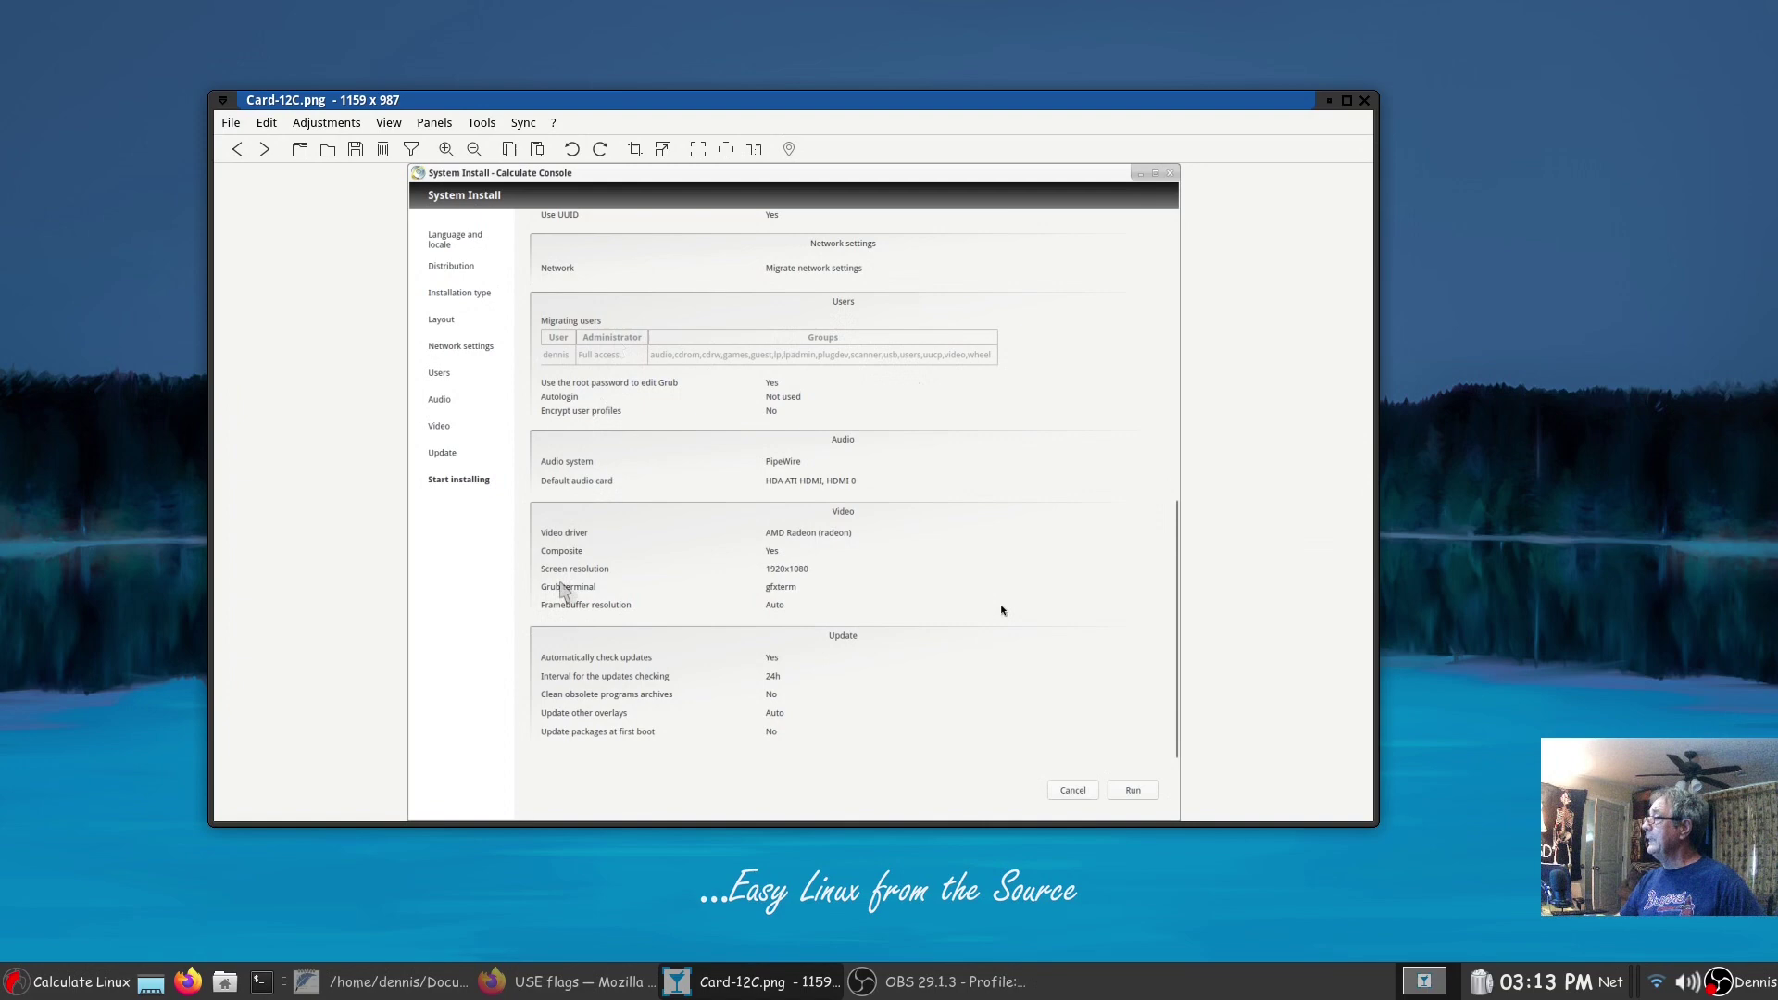
pyautogui.click(1339, 509)
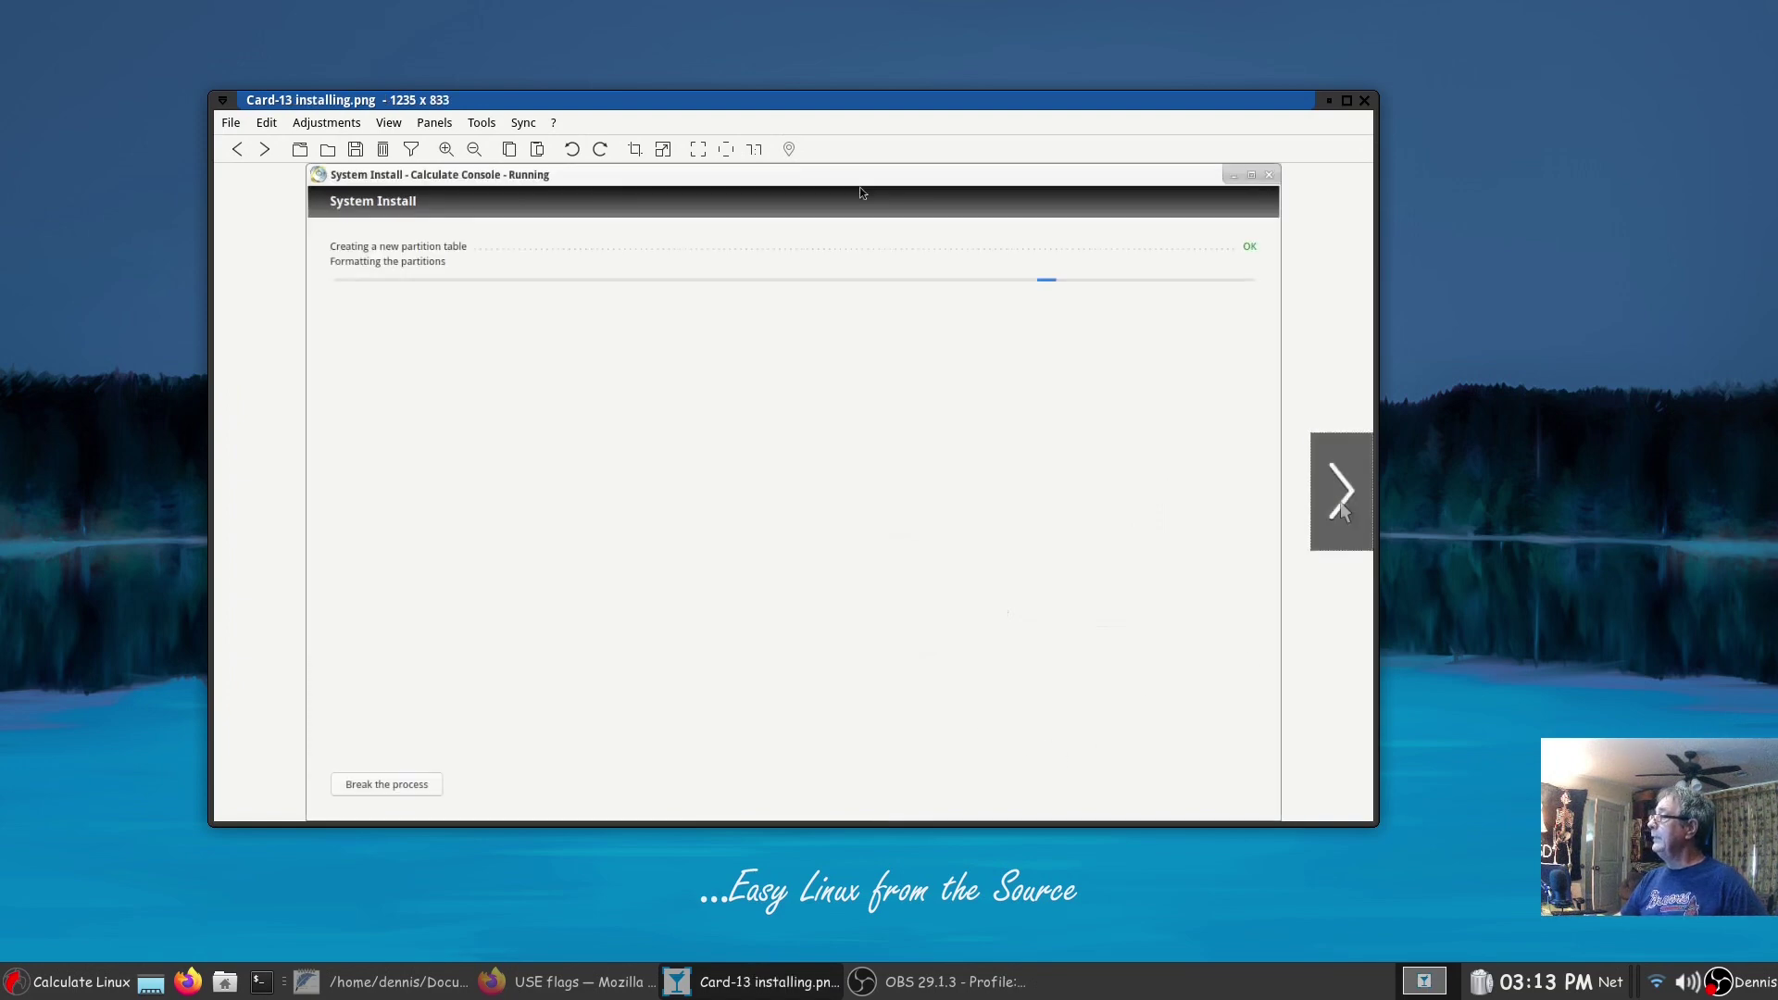
pyautogui.click(1342, 511)
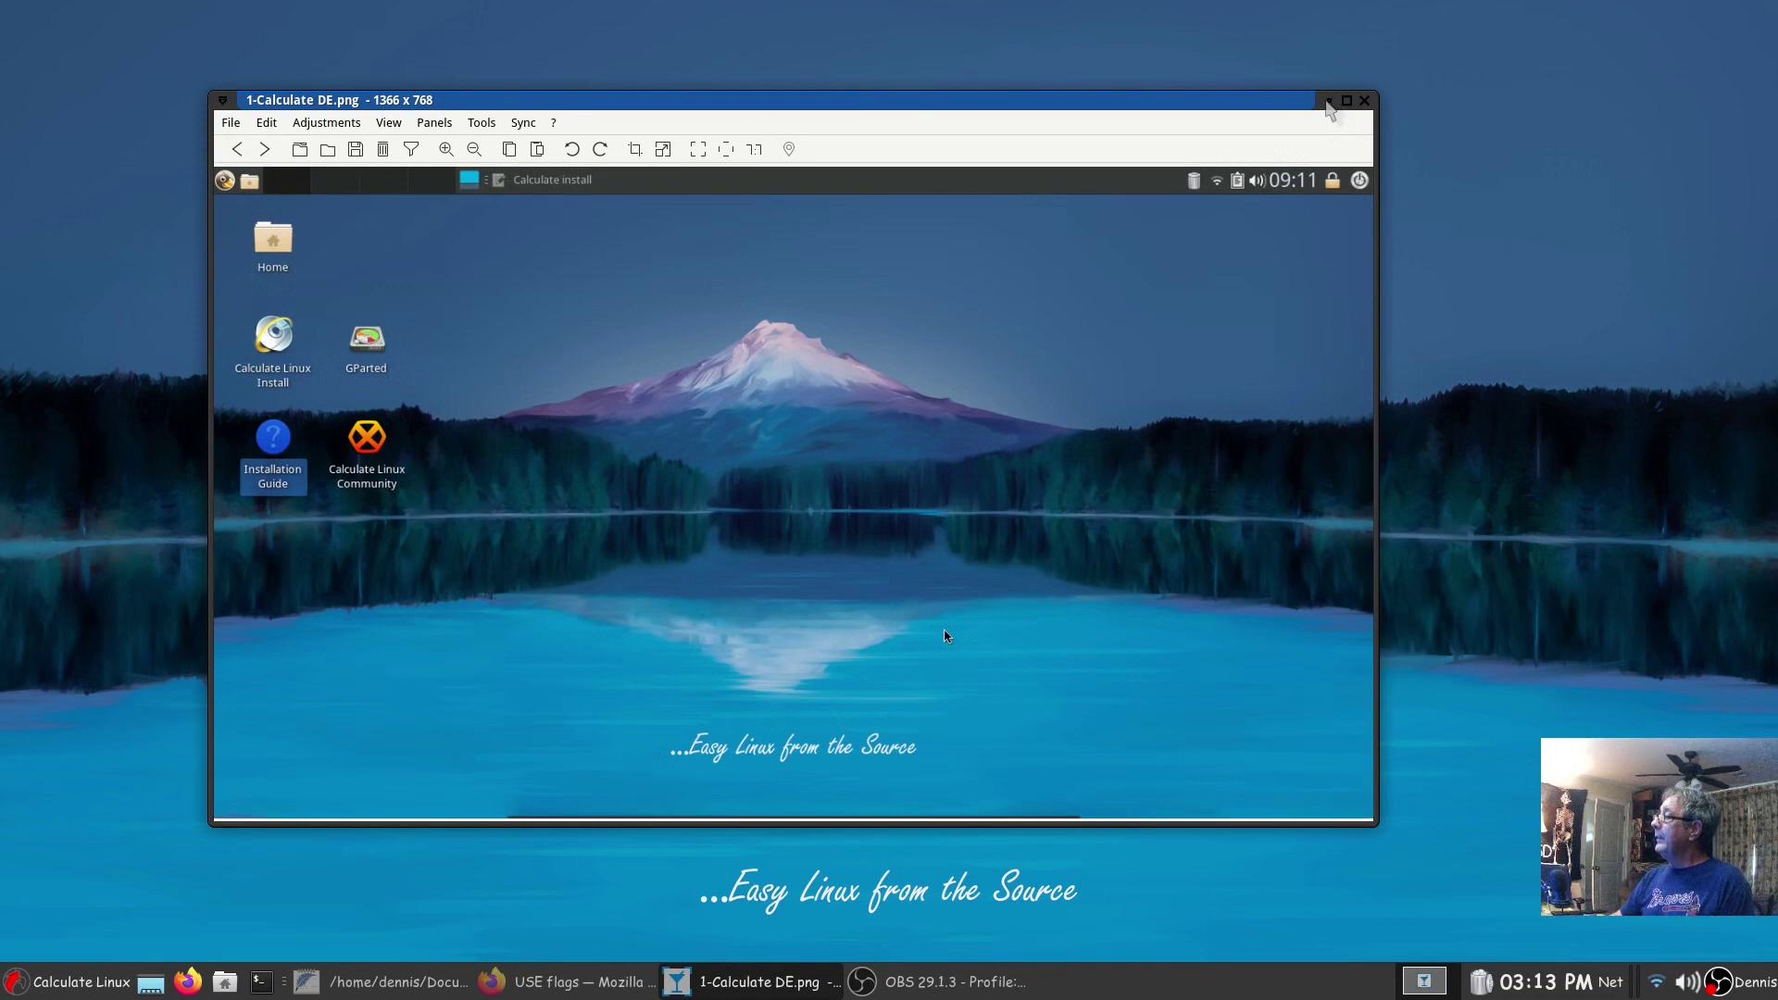
pyautogui.click(1364, 100)
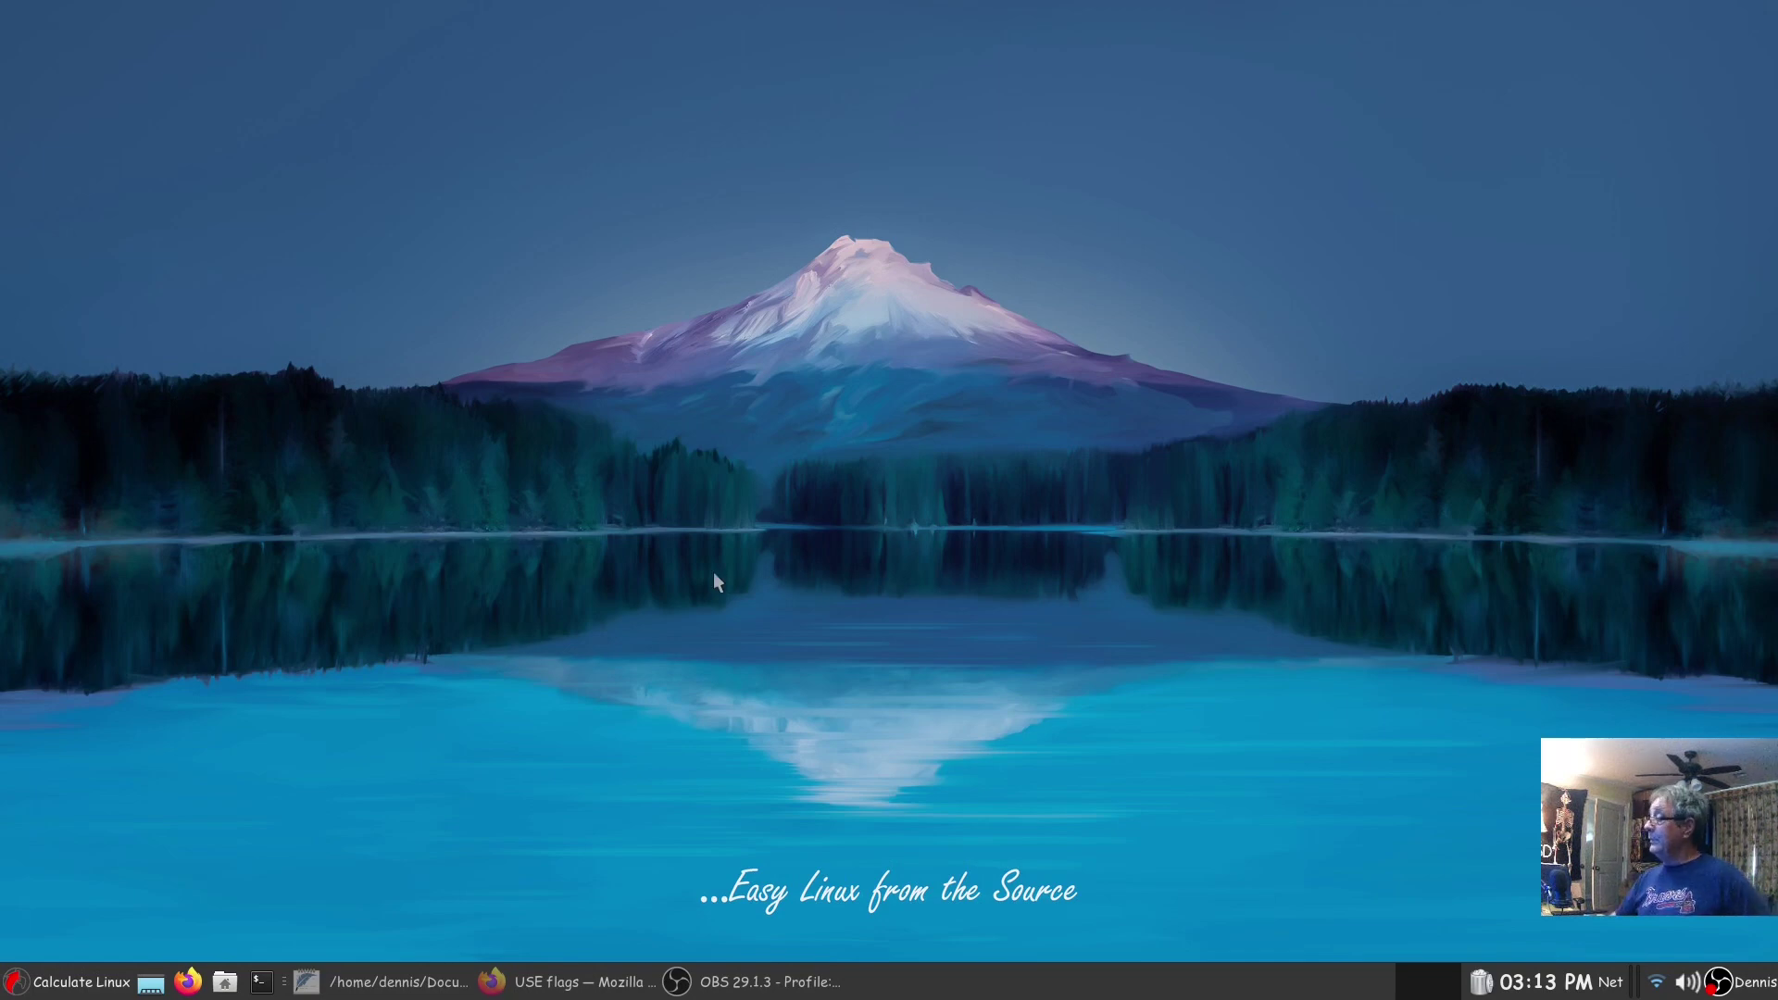
# - Restore the Firefox USE flags page from the taskbar and close its window
pyautogui.click(566, 981)
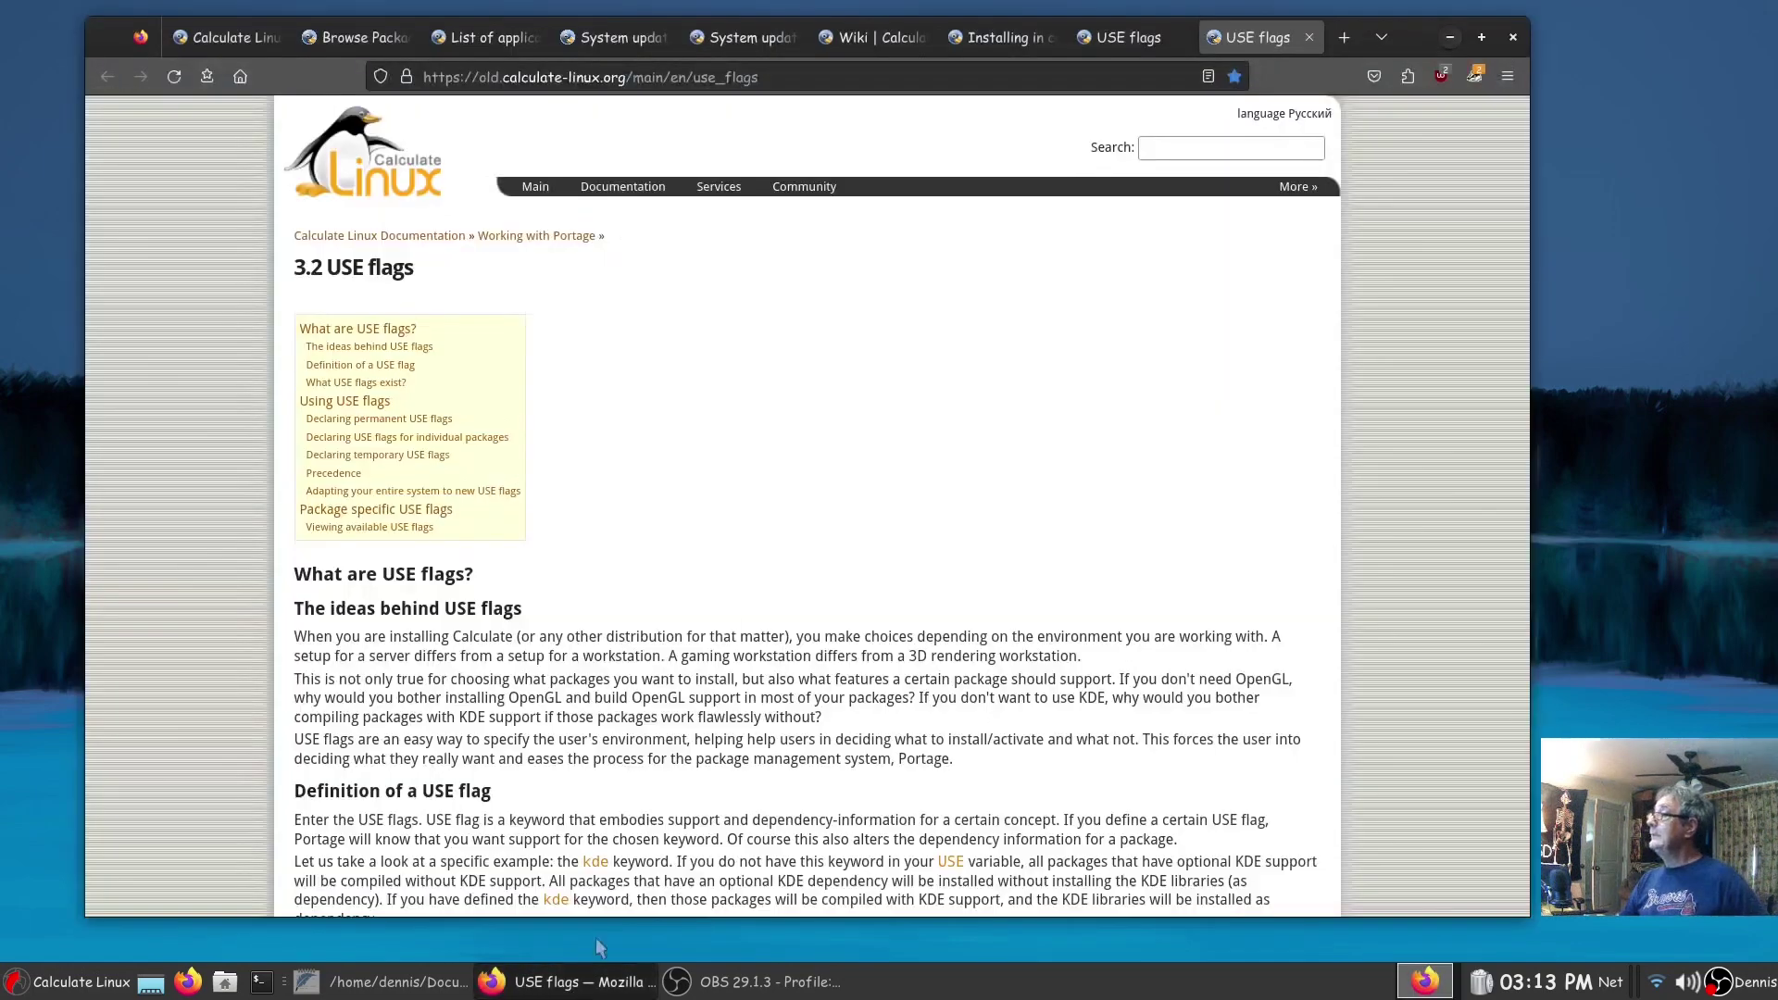
pyautogui.click(1513, 37)
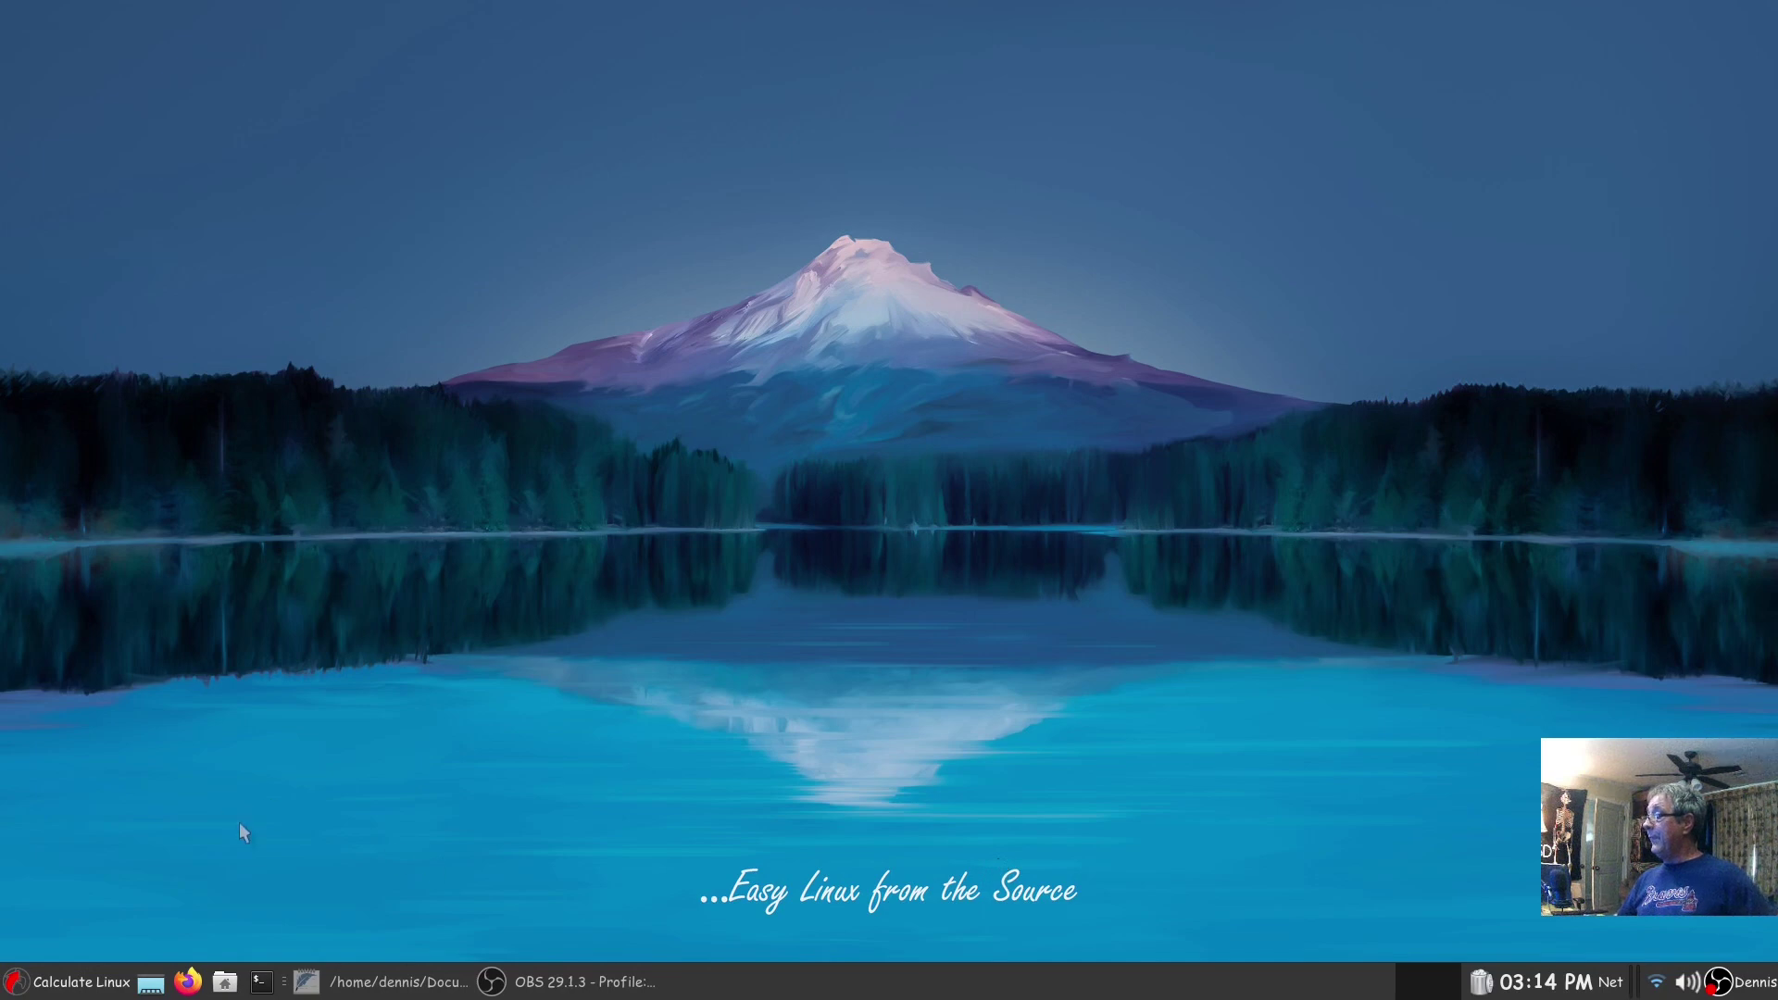
# - Open a new terminal, enlarge the window, and run neofetch
pyautogui.click(262, 981)
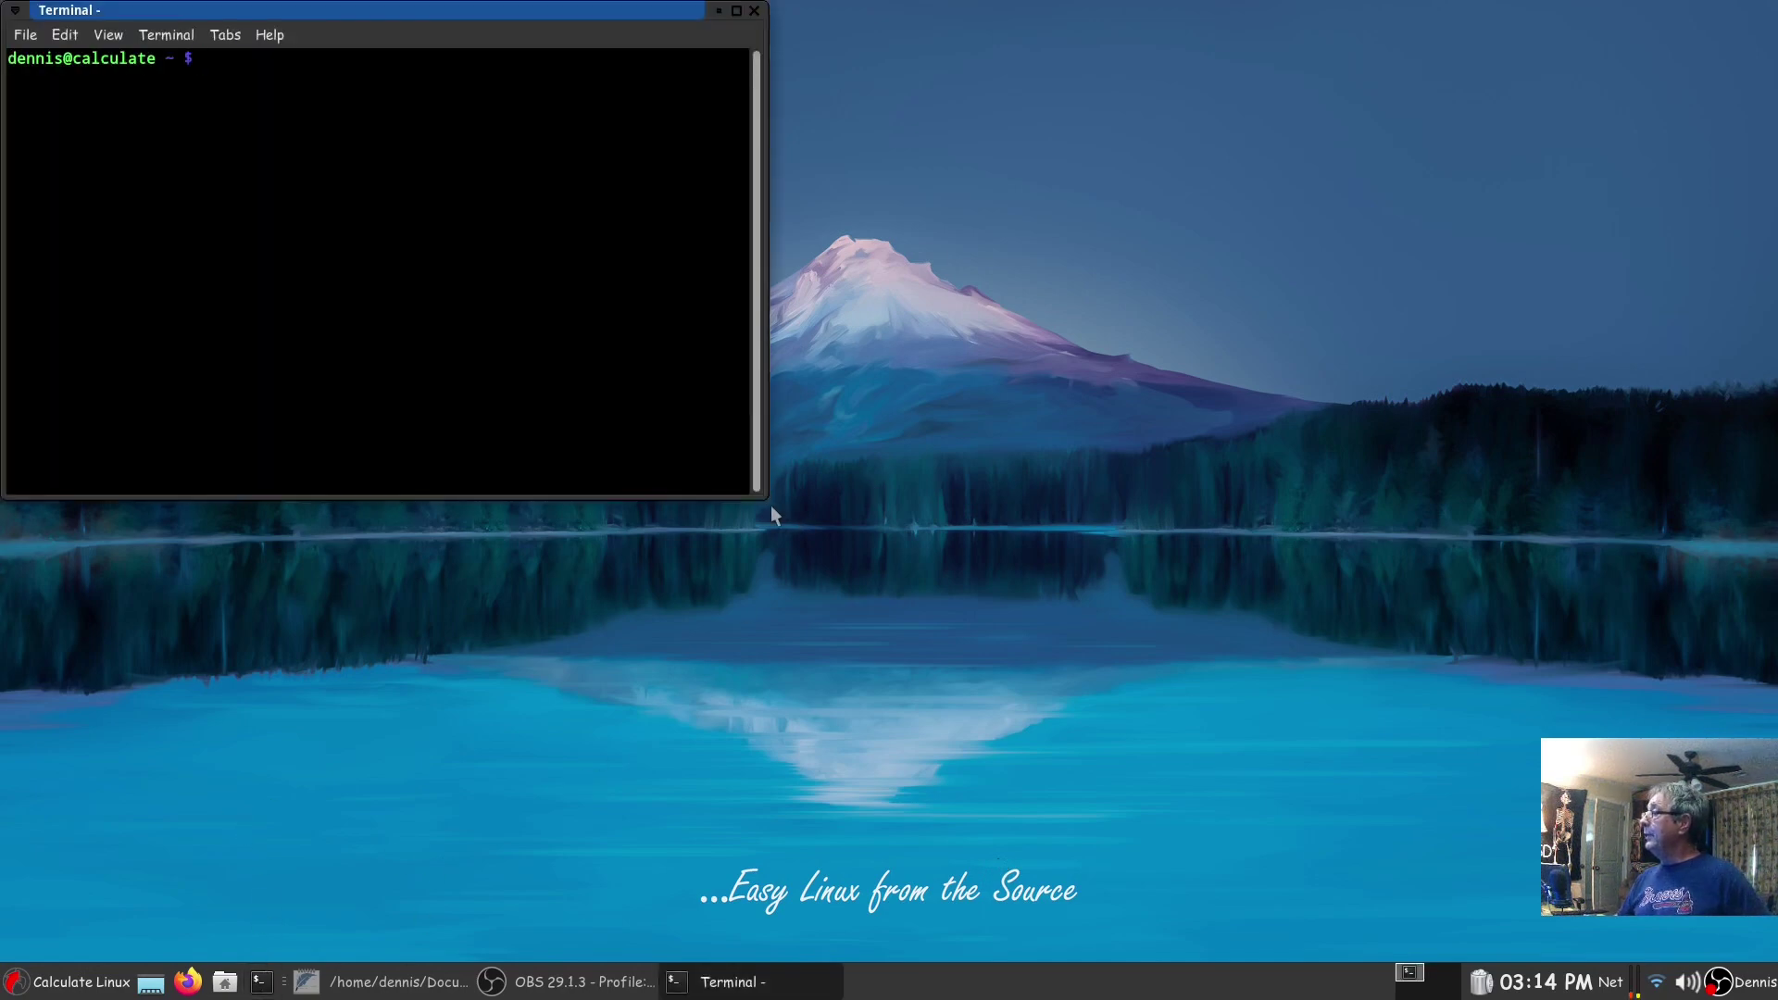
pyautogui.moveTo(764, 496); pyautogui.dragTo(1304, 813)
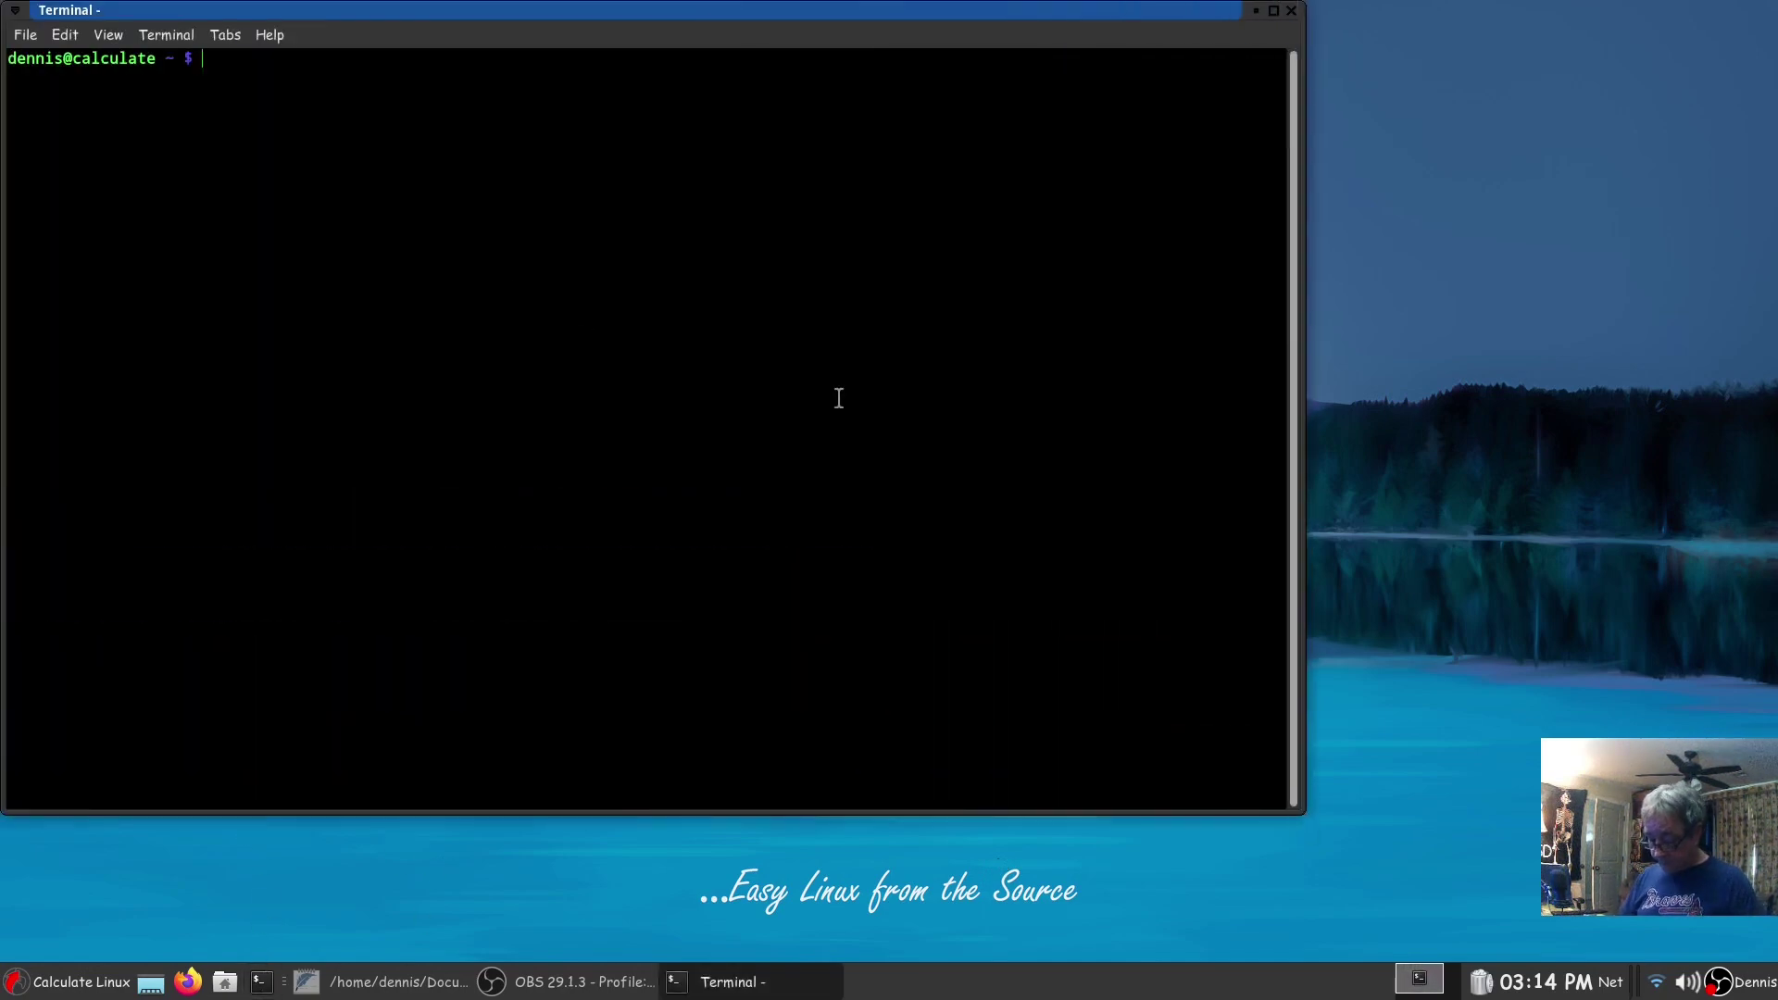
pyautogui.write('neofetch')
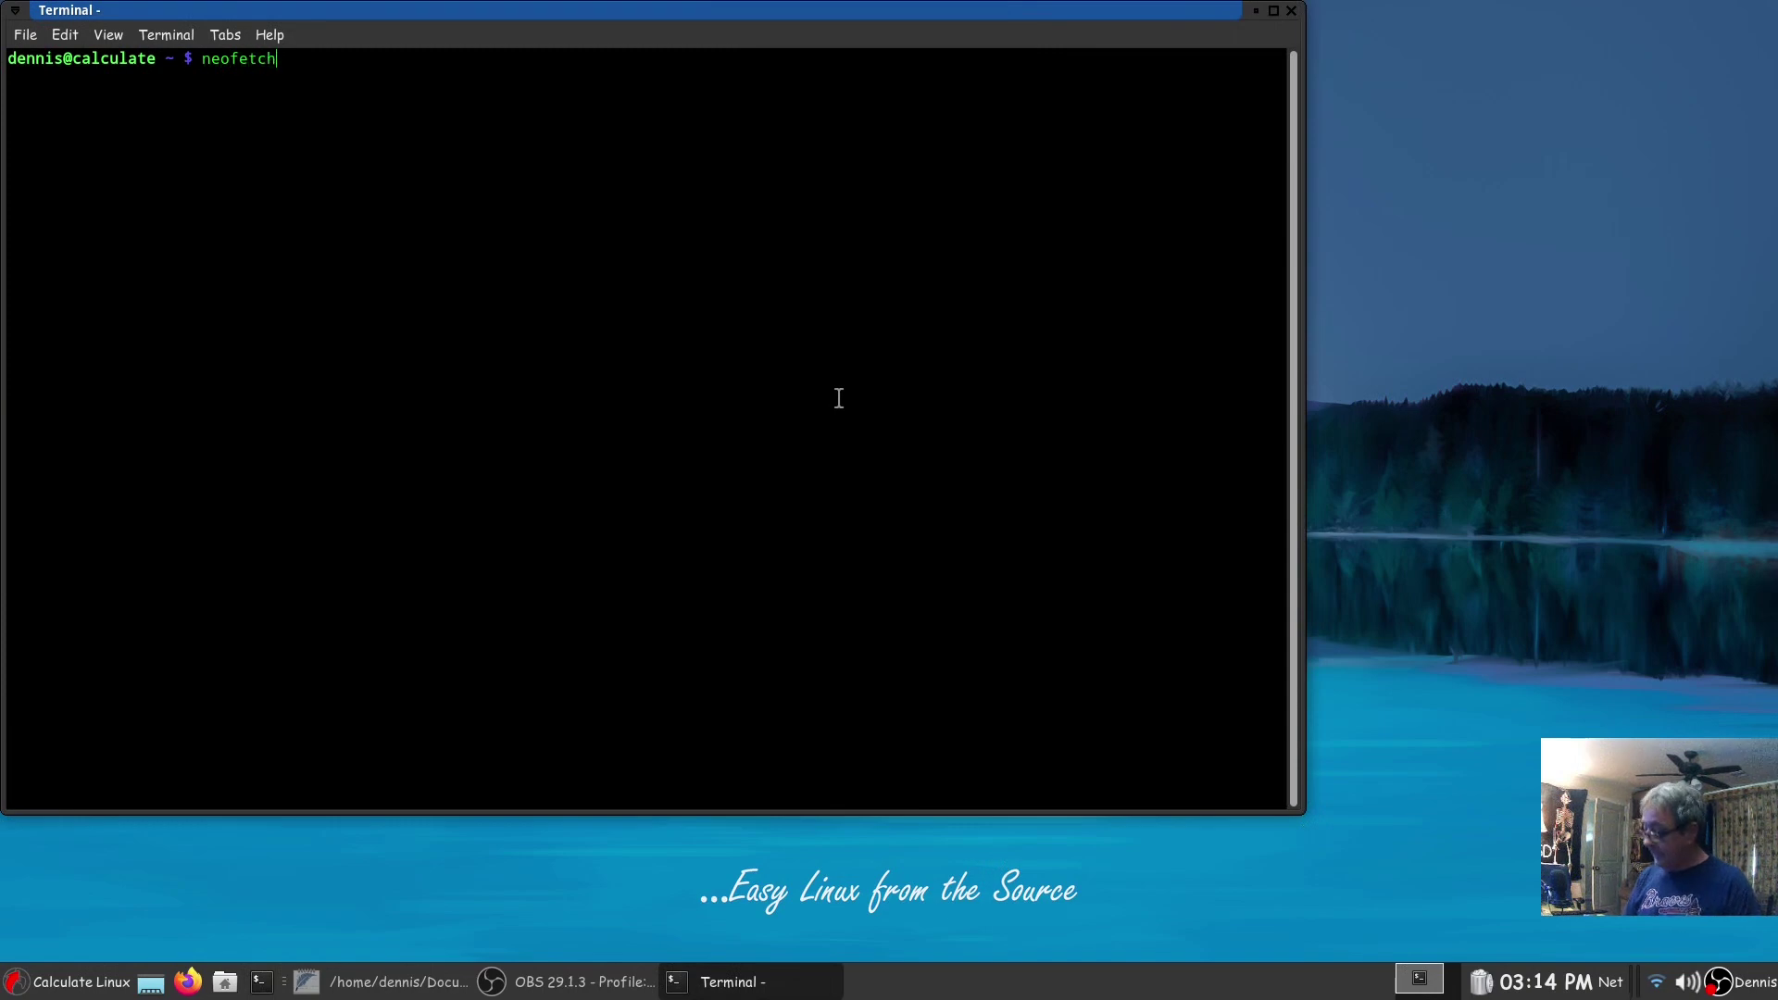
pyautogui.press('Return')
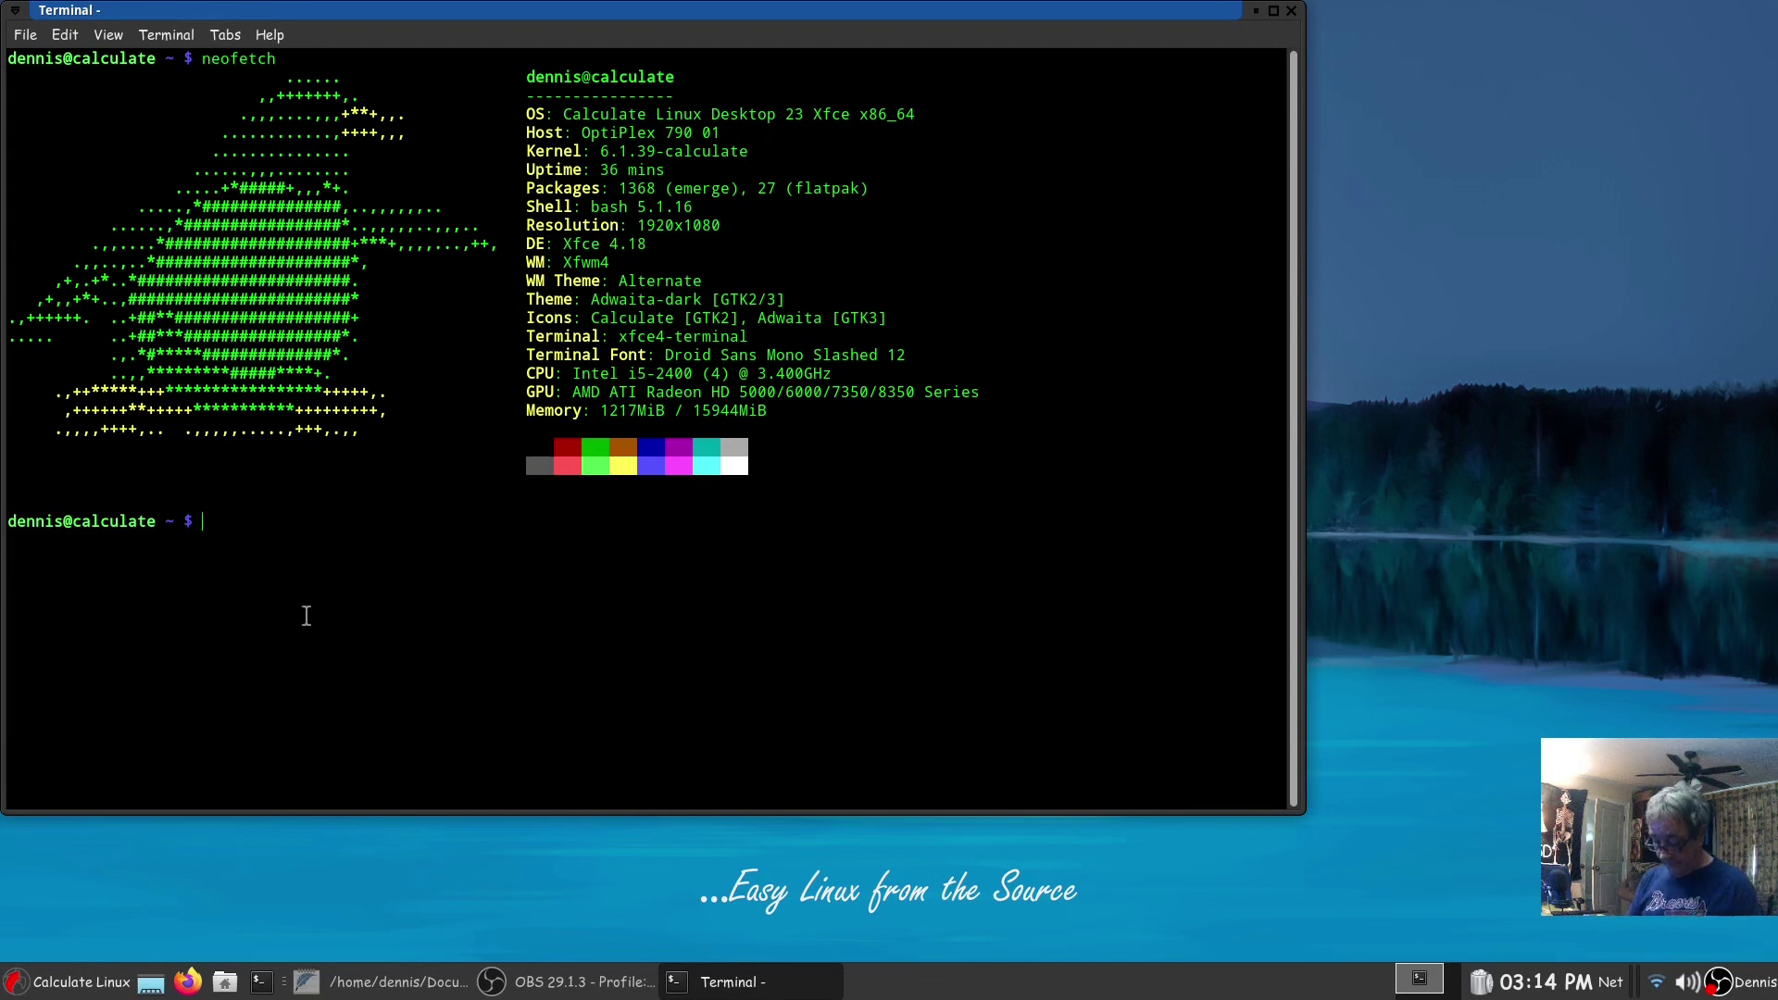
# - Run inxi -SAGM and highlight the X.Org display server and PipeWire audio server lines
pyautogui.write('inxi -')
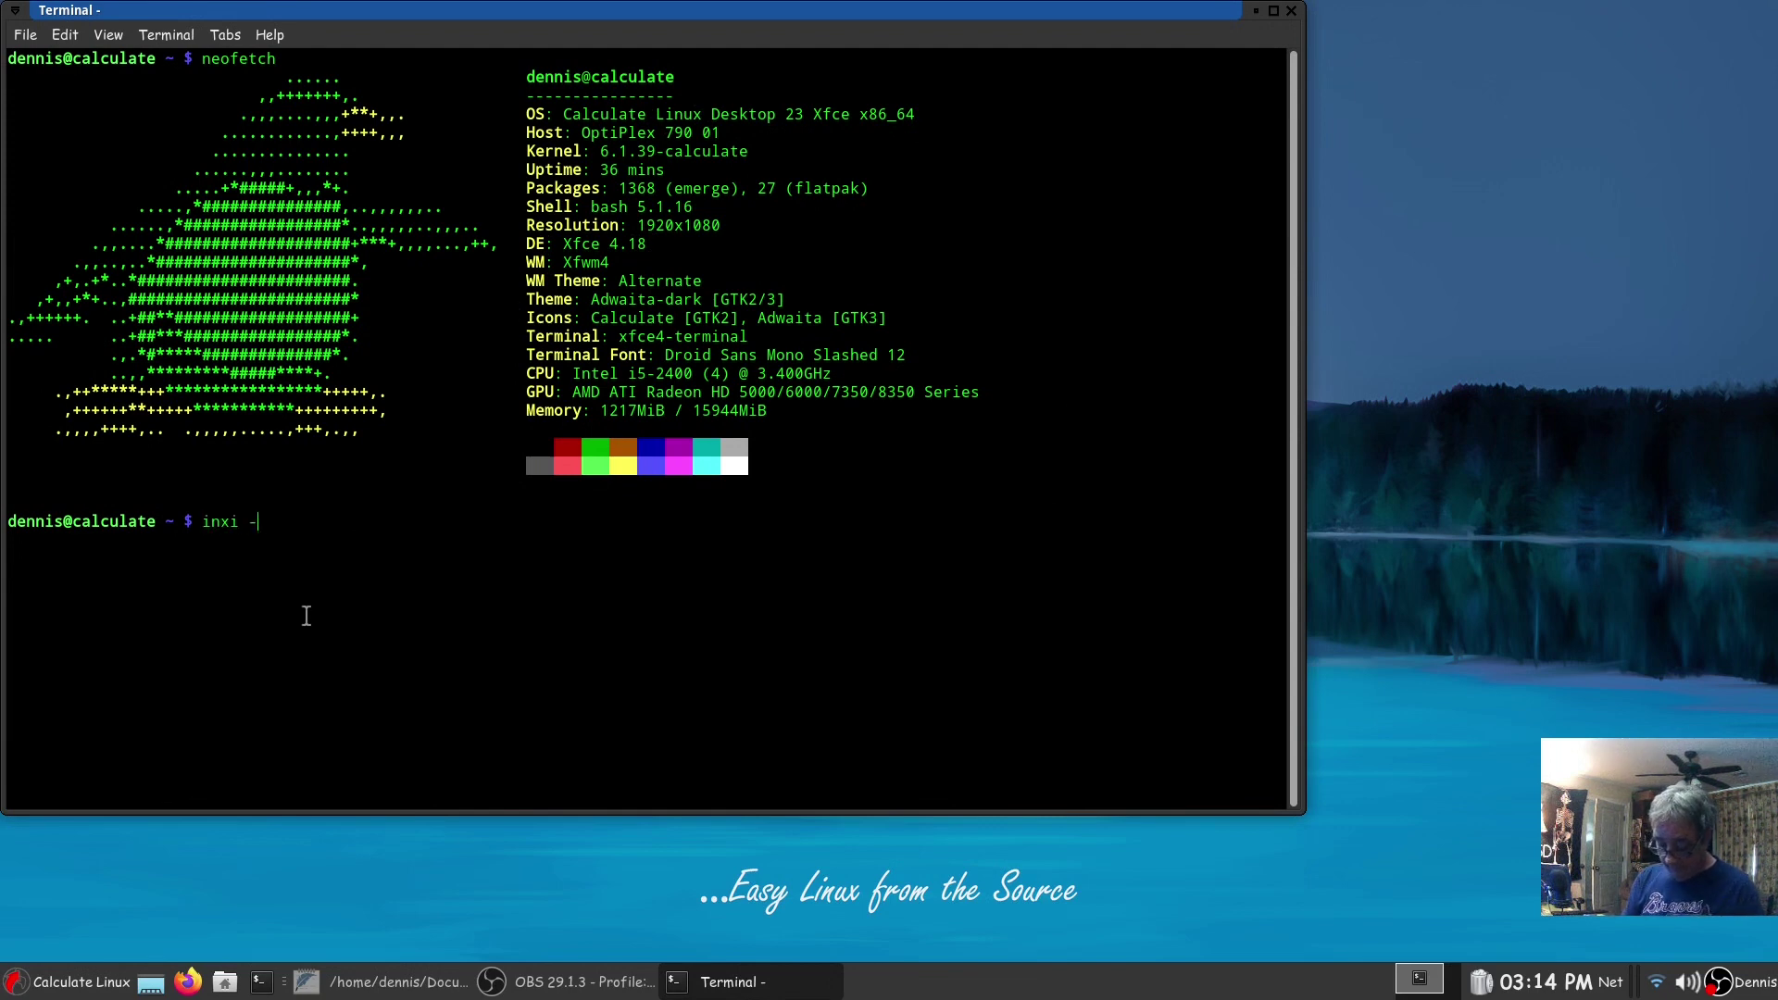
pyautogui.write('SAGM')
pyautogui.press('Return')
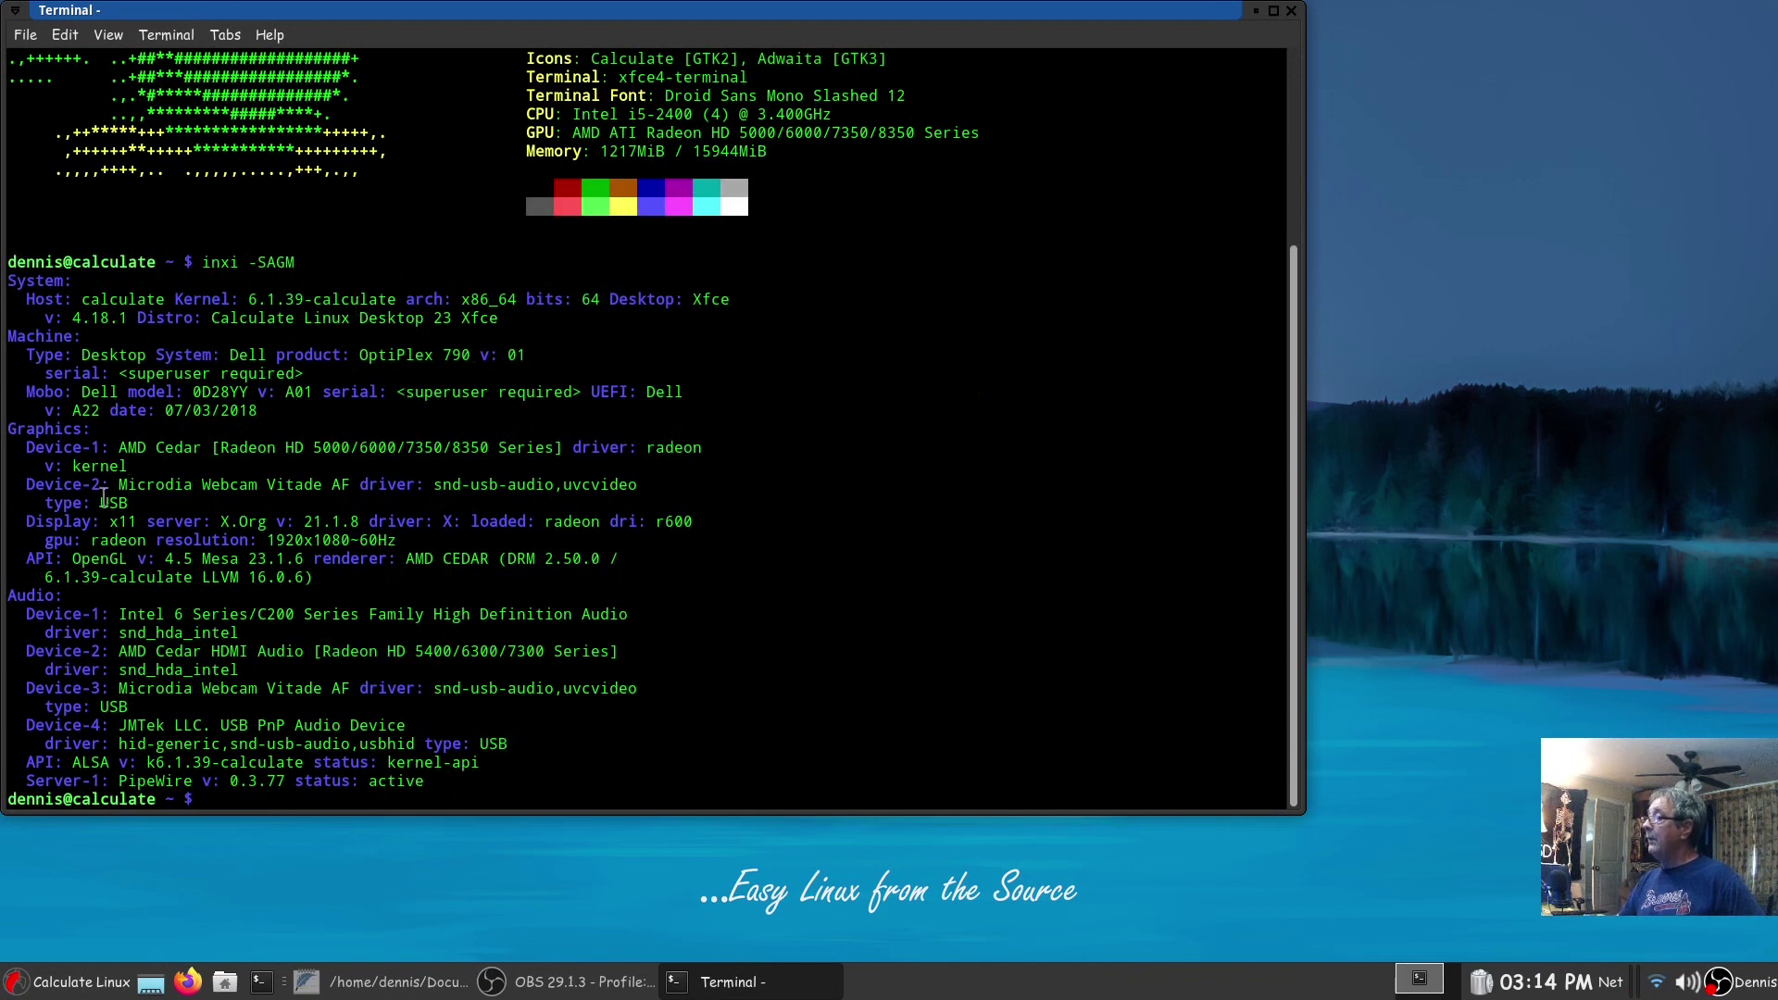
pyautogui.moveTo(99, 521); pyautogui.dragTo(694, 523)
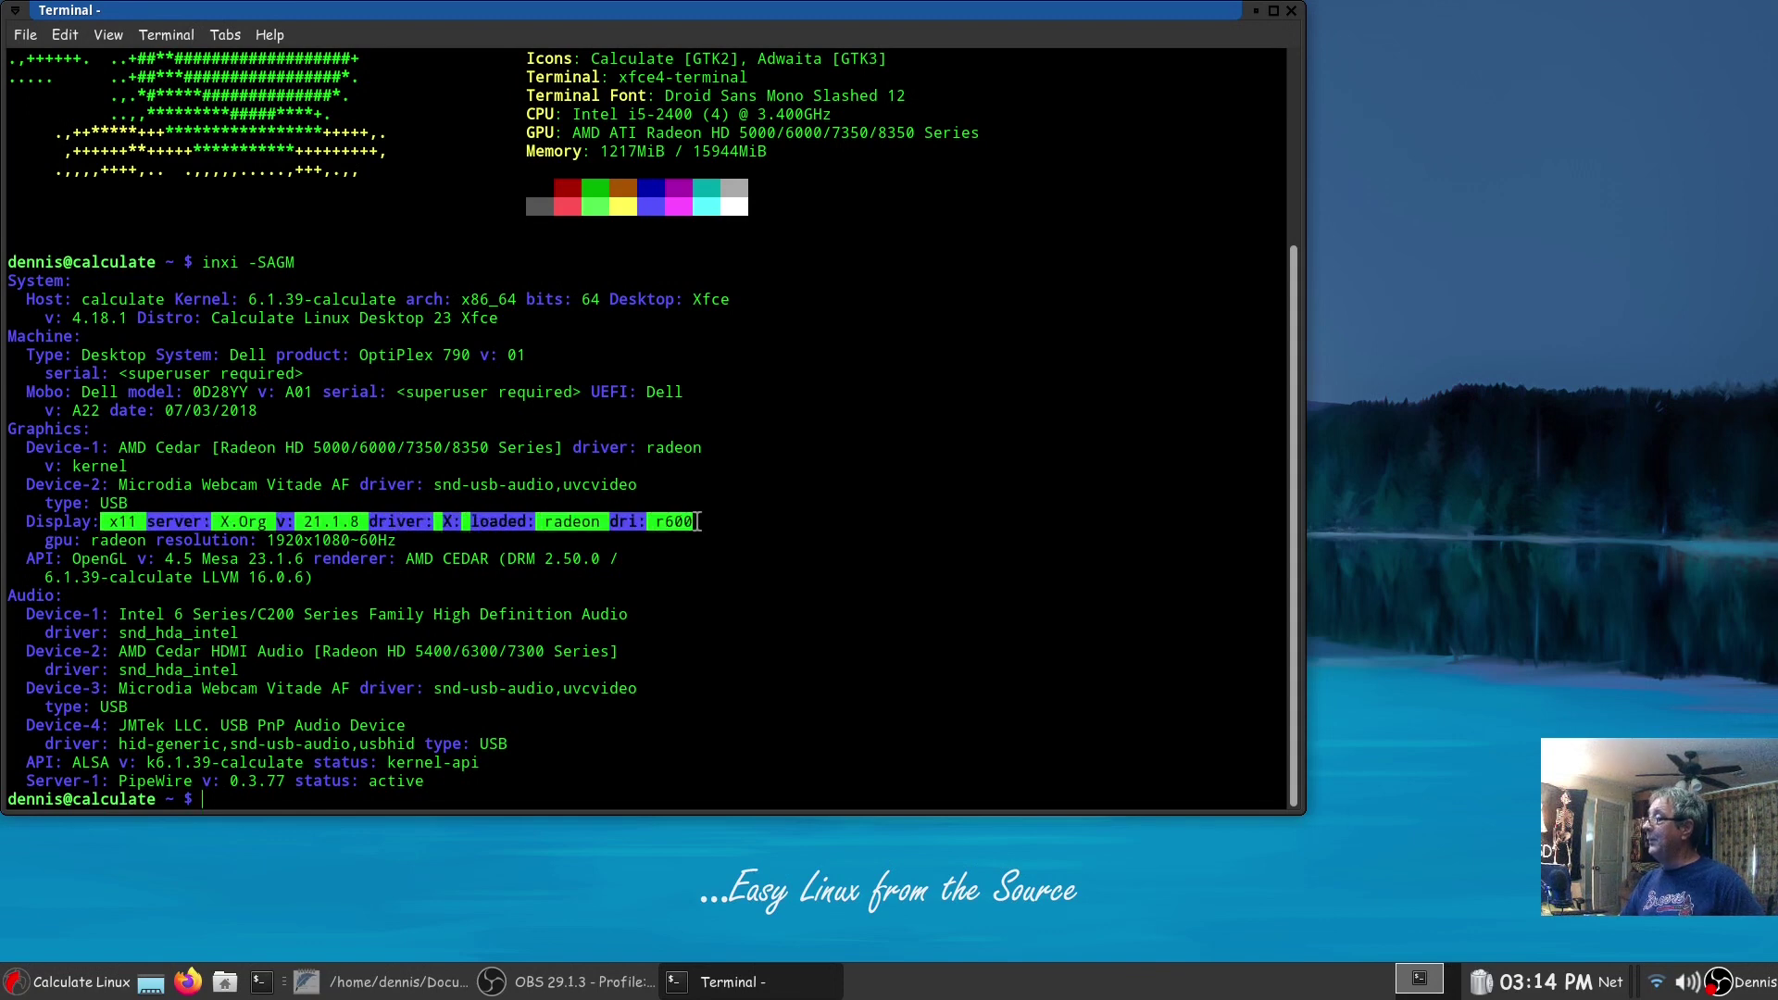
pyautogui.click(778, 580)
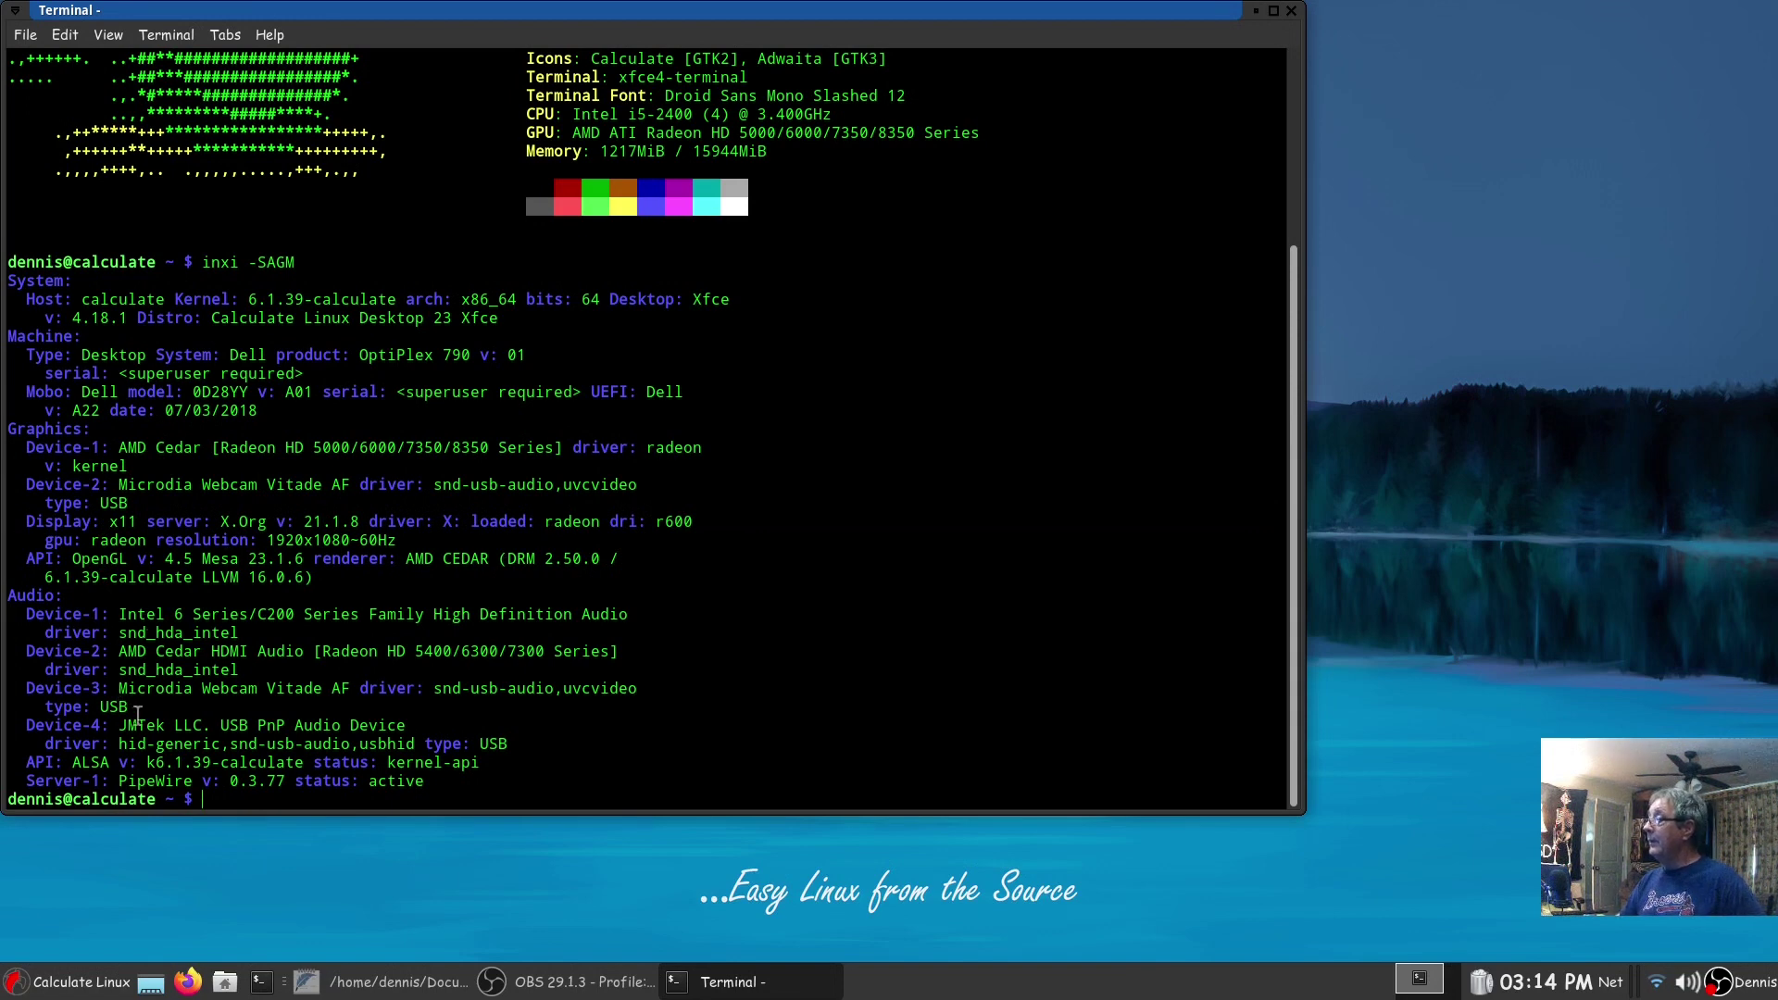
pyautogui.moveTo(118, 782); pyautogui.dragTo(195, 782)
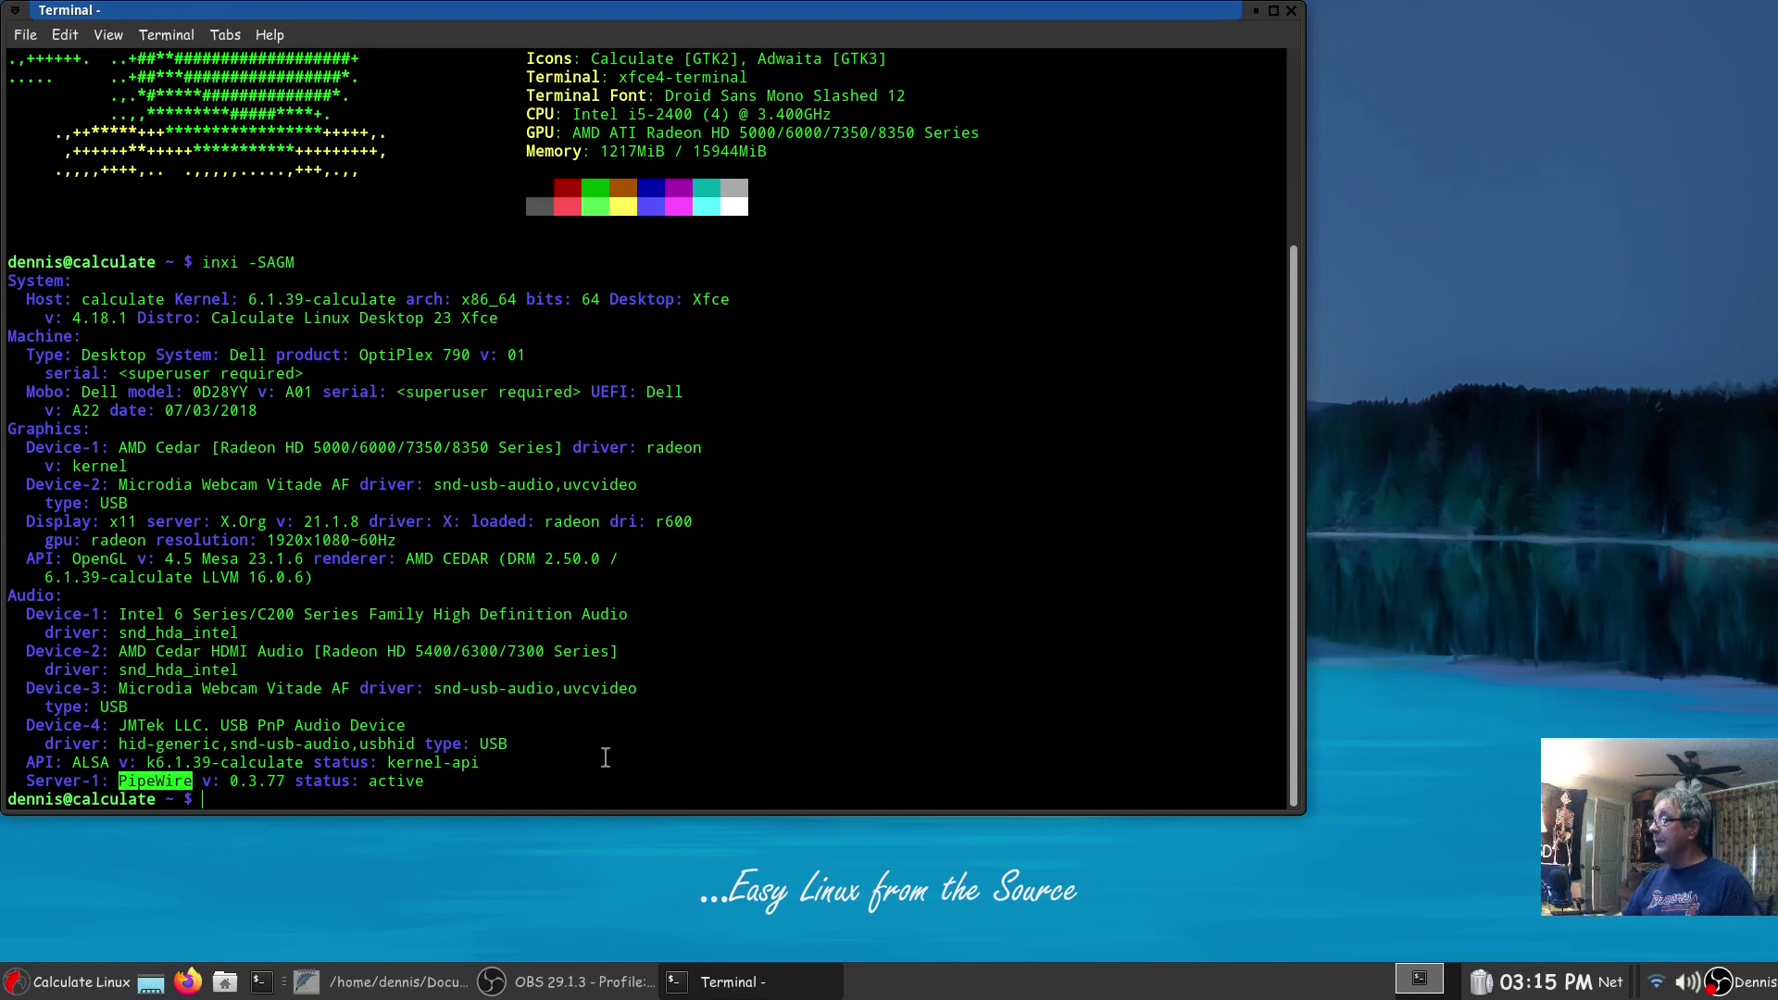
pyautogui.click(530, 775)
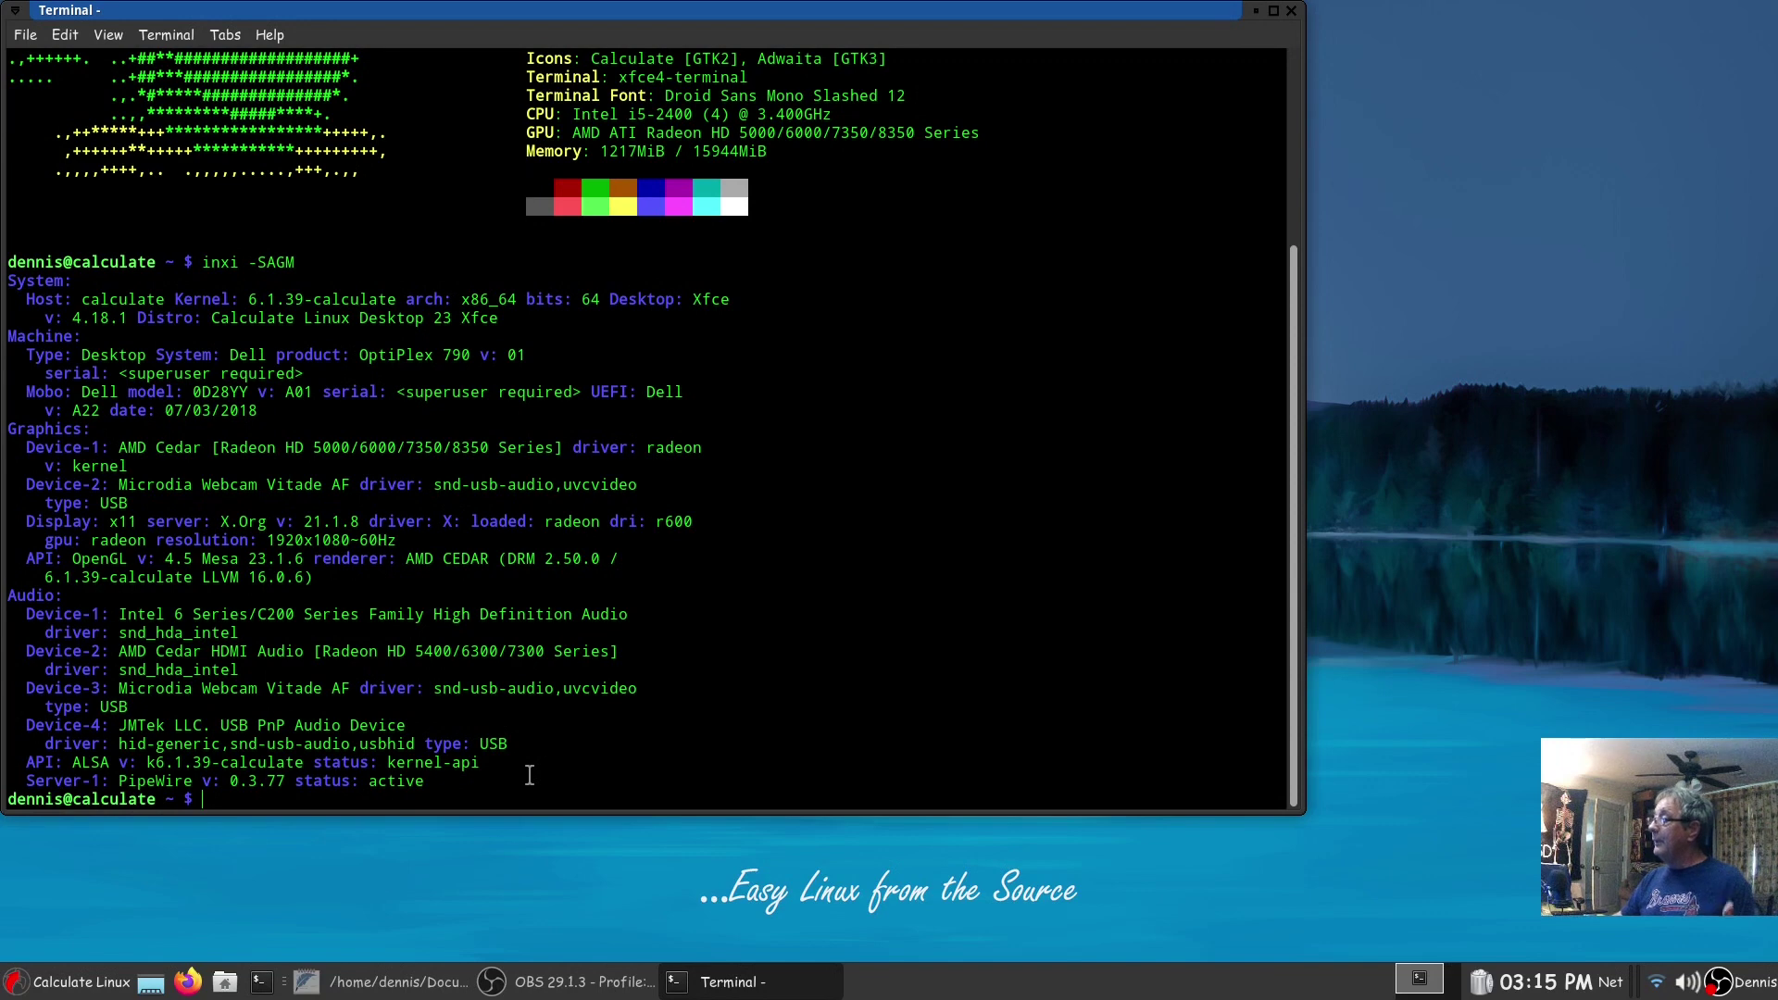
# - Print /etc/os-release and move the terminal window toward the screen centre
pyautogui.write('ca')
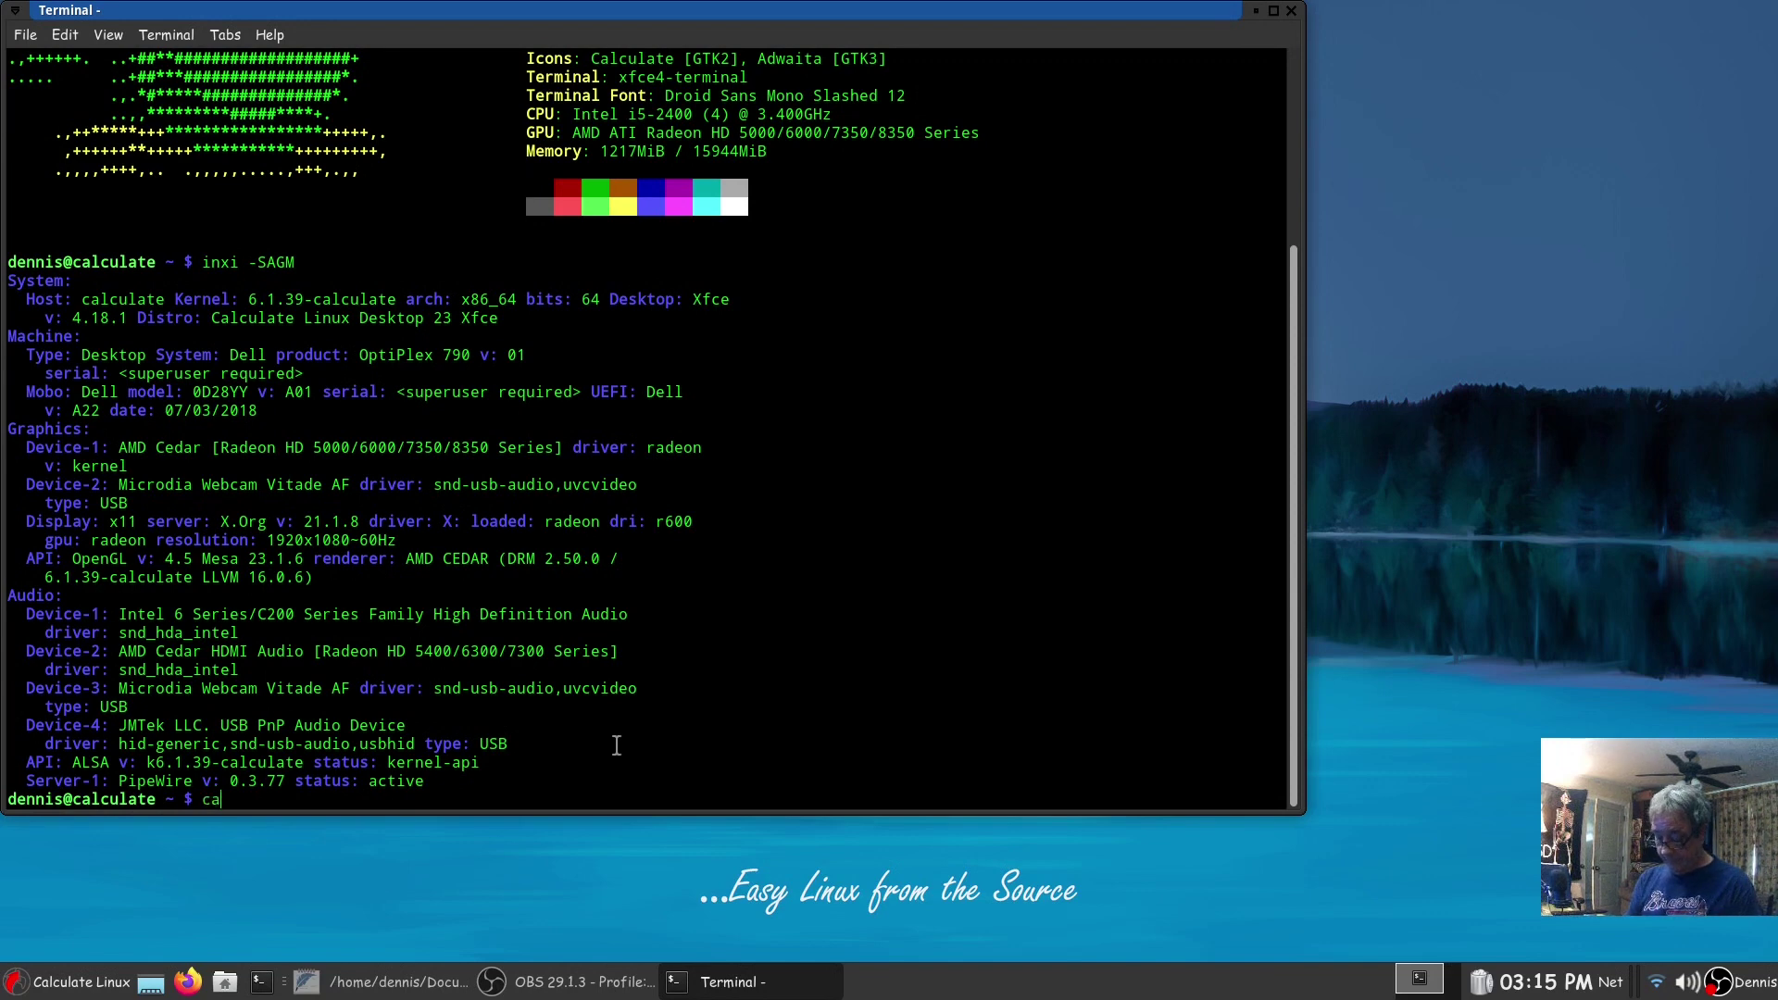
pyautogui.write('t /etc/os-release')
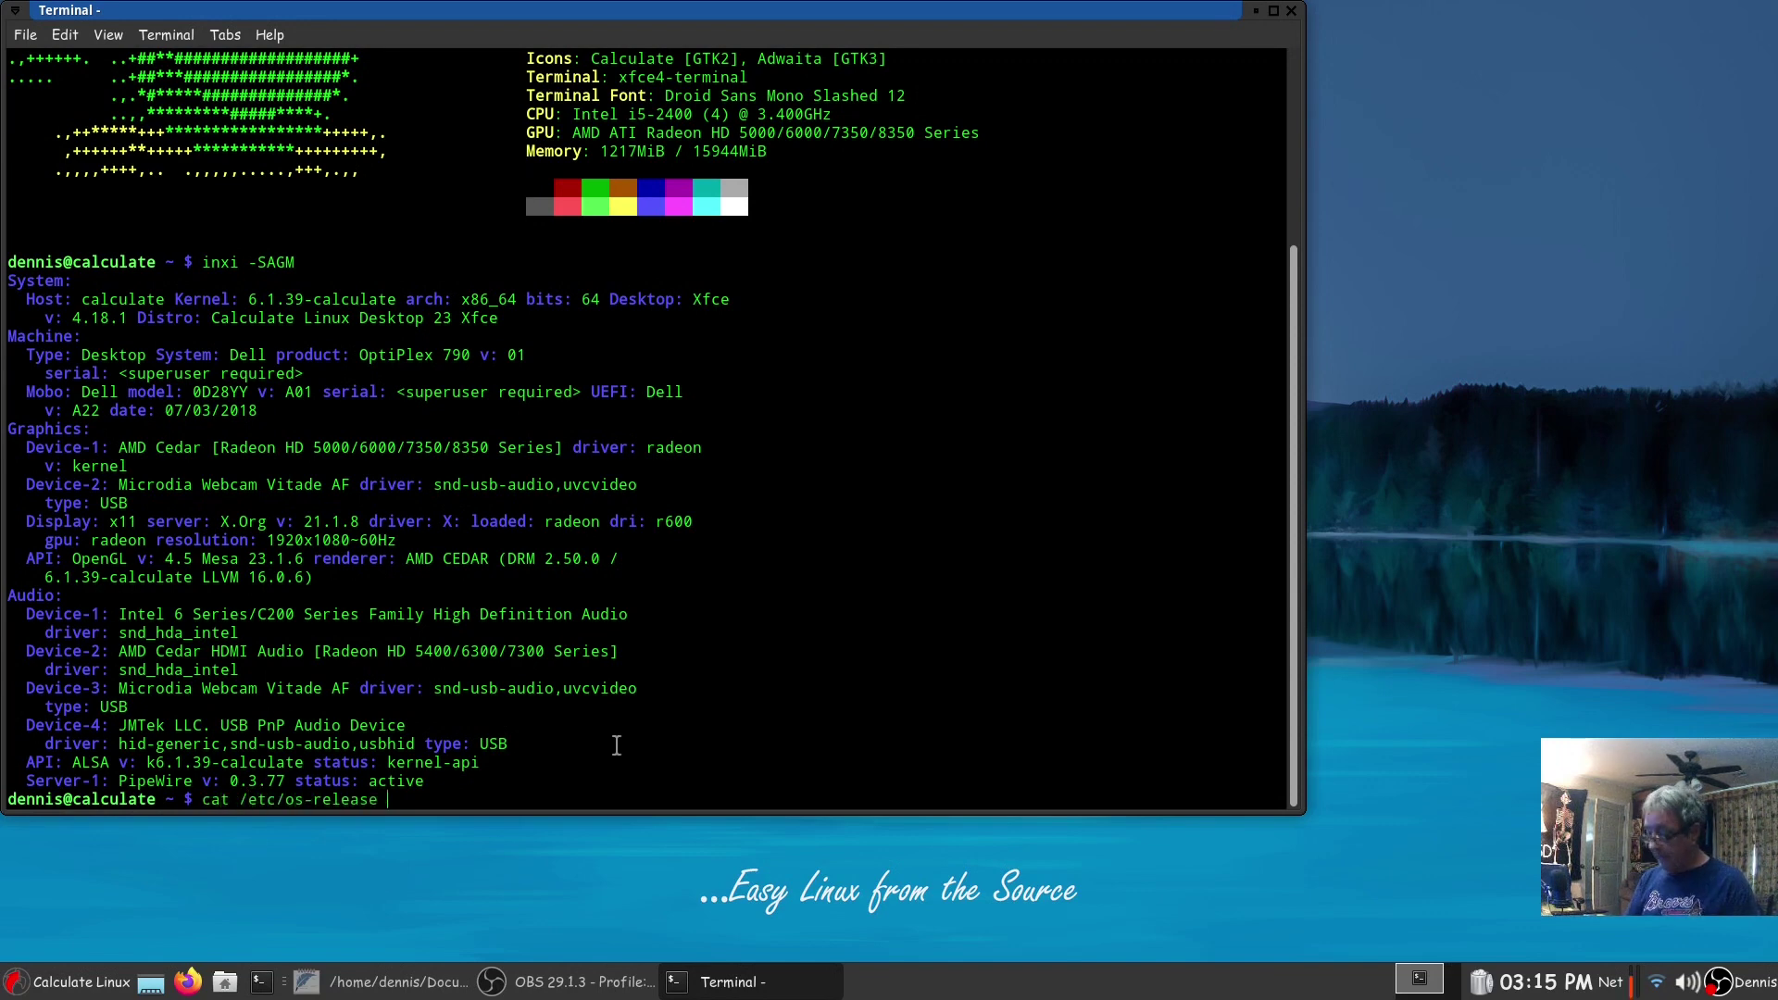
pyautogui.press('Return')
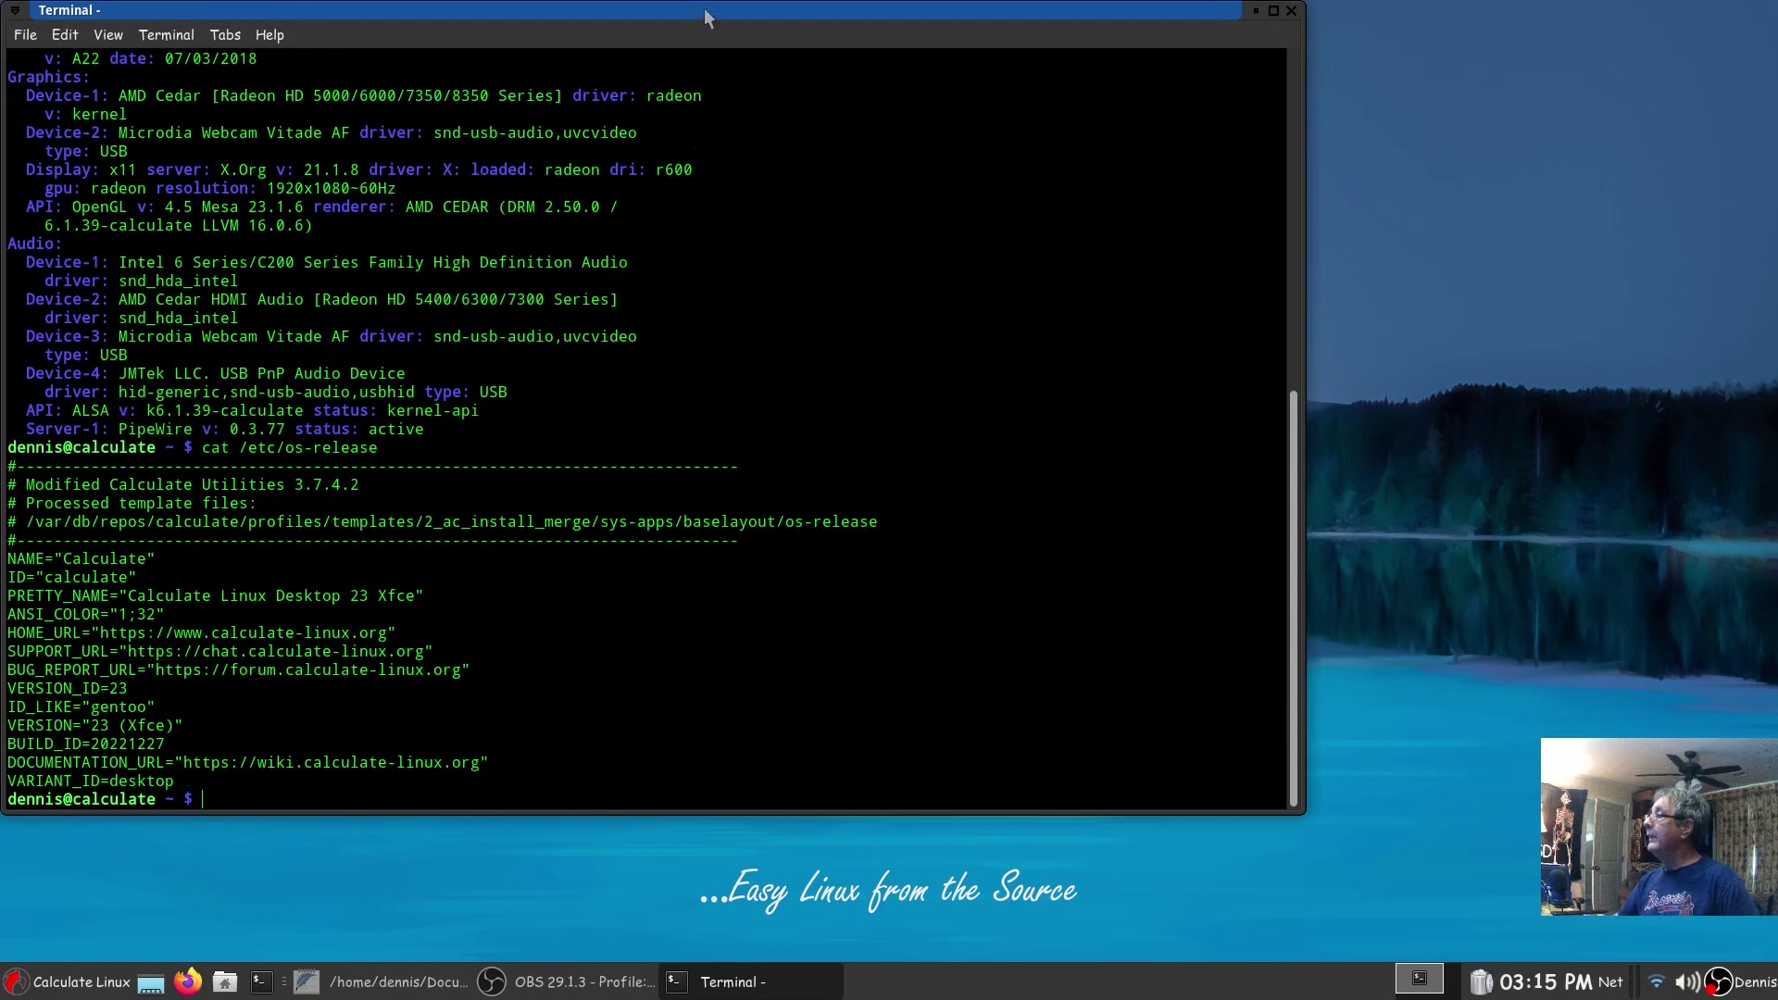
pyautogui.moveTo(704, 10); pyautogui.dragTo(866, 4)
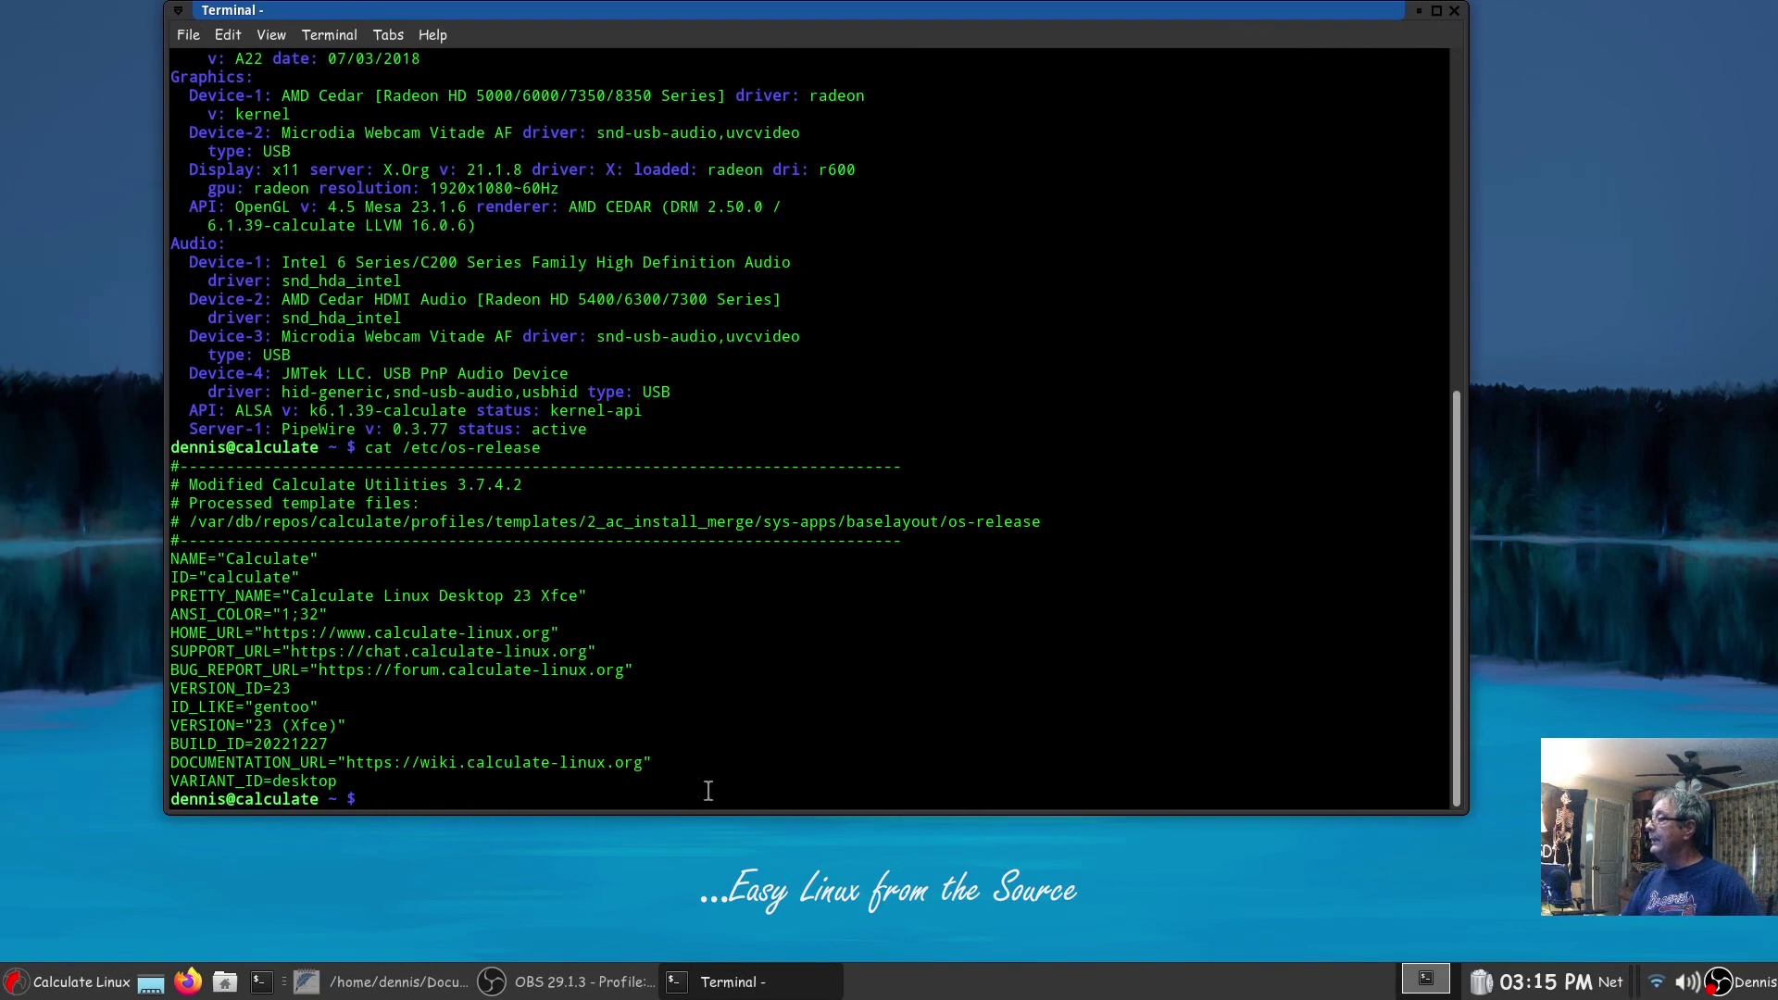
# - Play the sl steam locomotive animation, then close the terminal
pyautogui.write('sl')
pyautogui.press('Return')
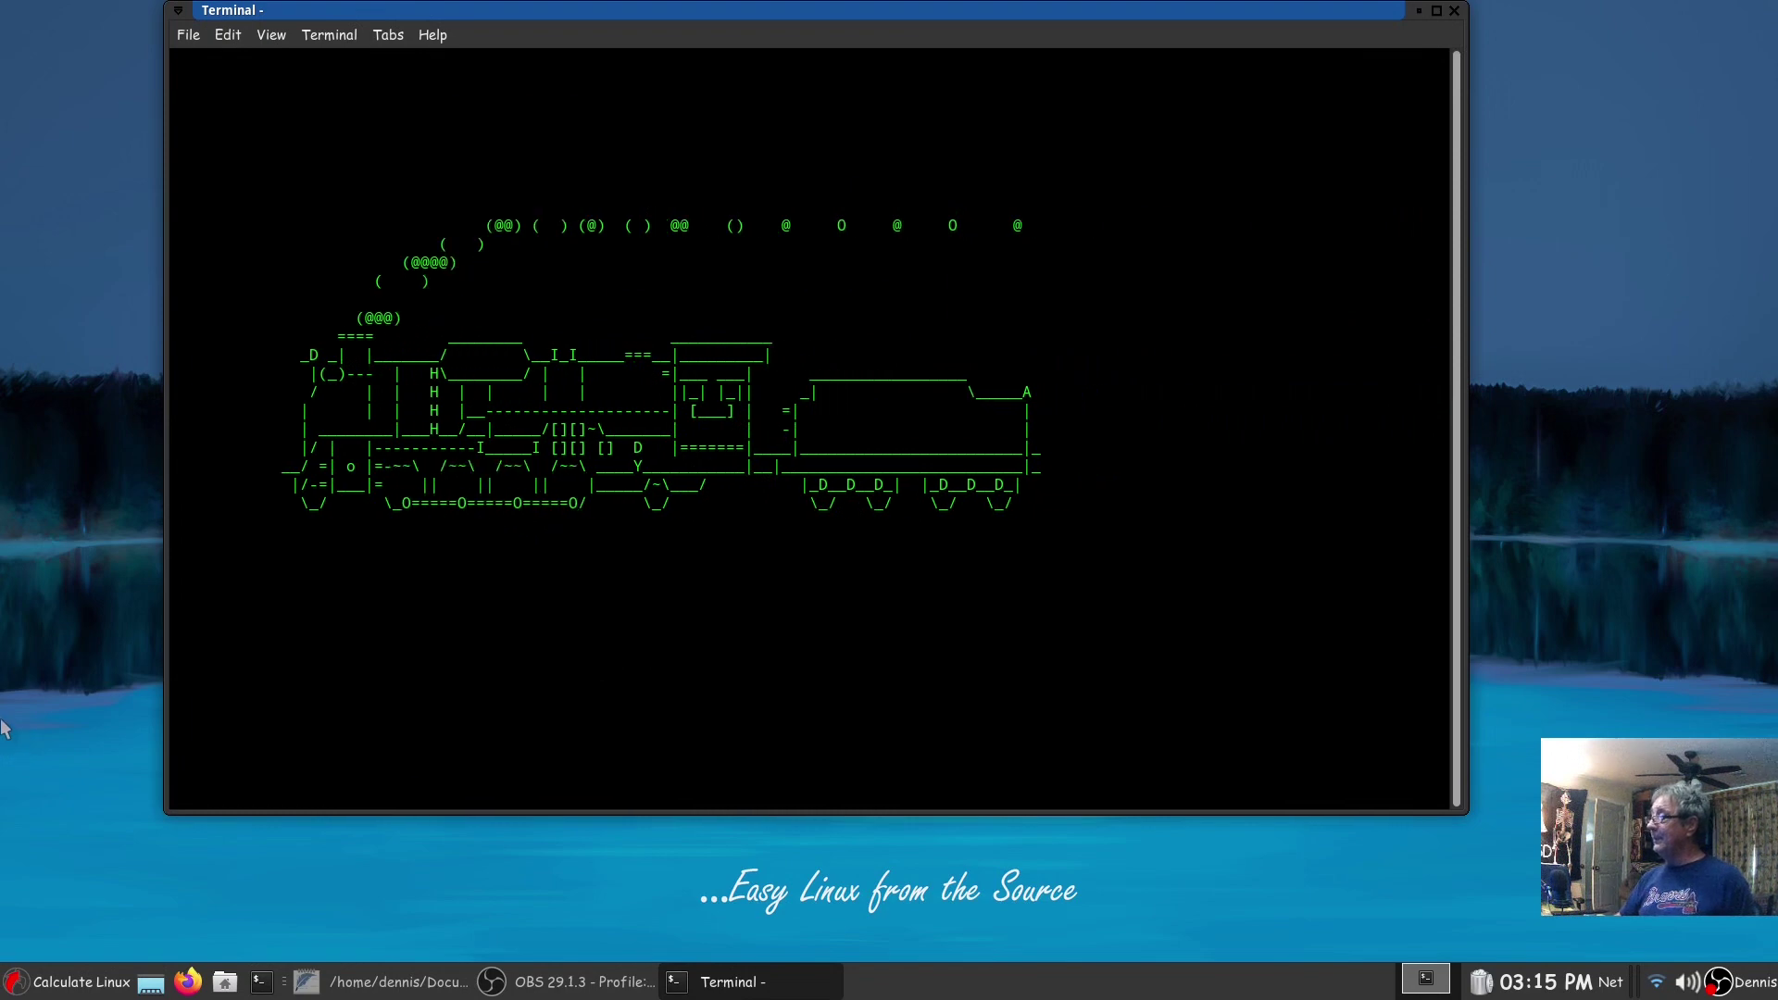
pyautogui.click(58, 993)
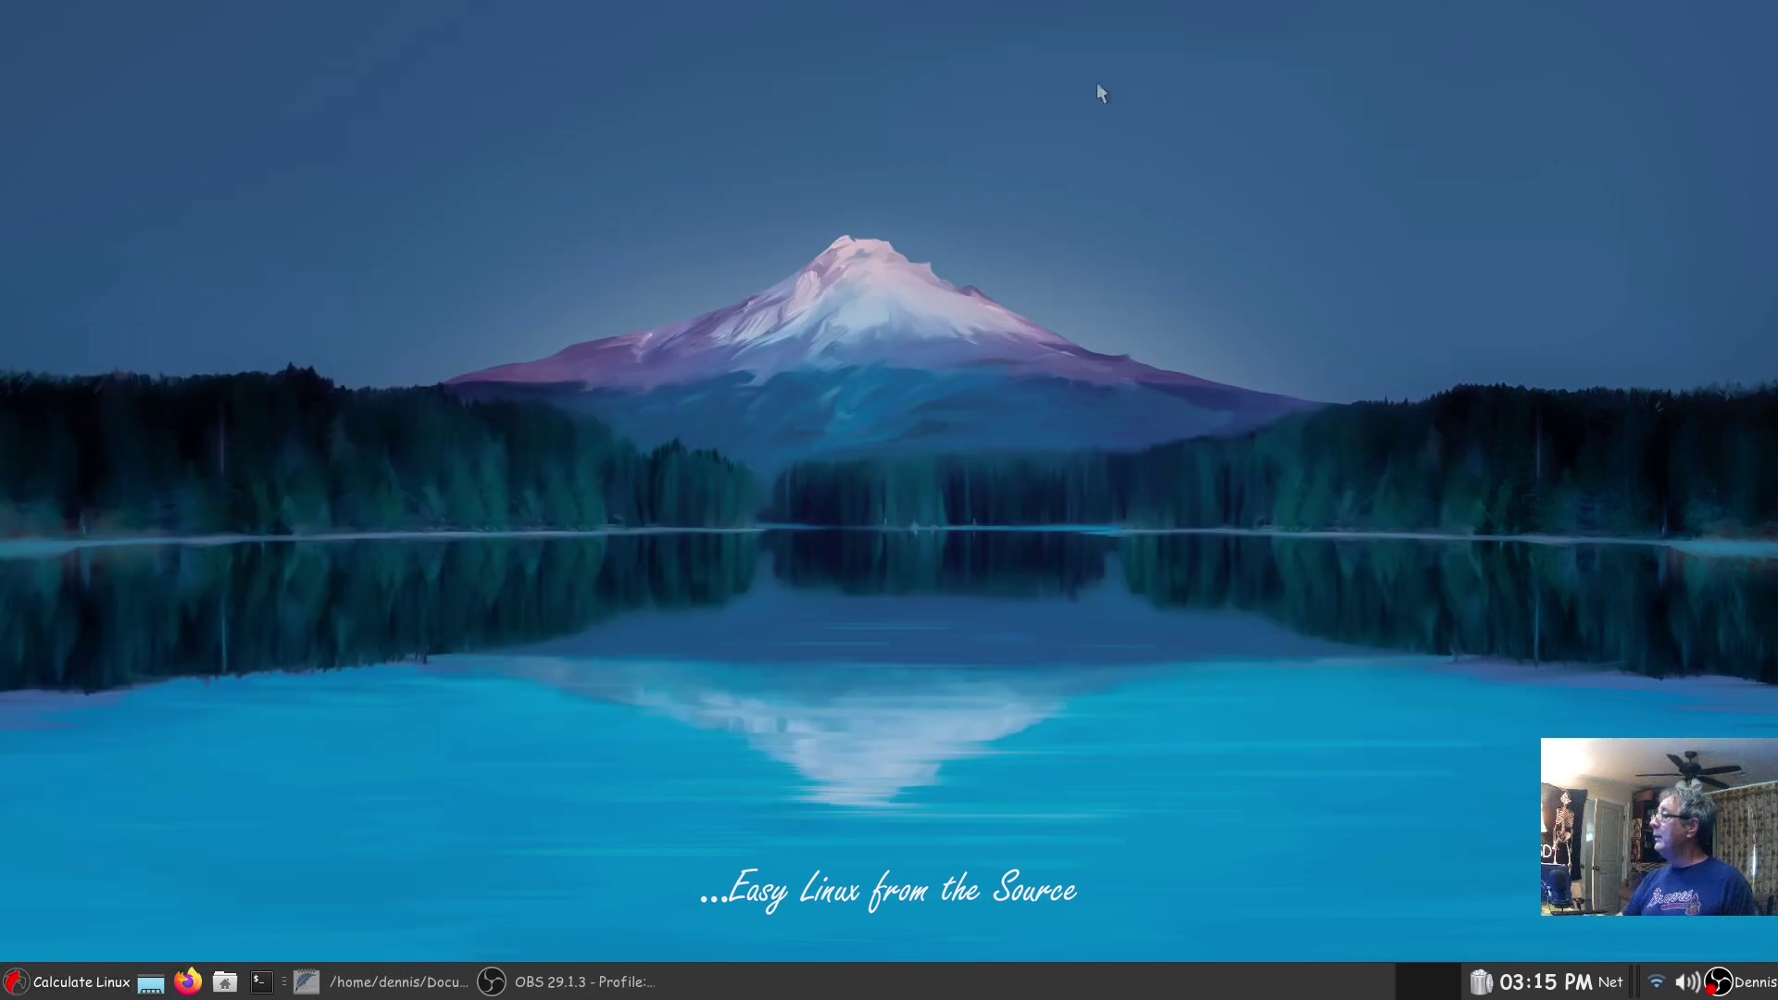
# - Open the Whisker Menu, view the Games category, then return to Favorites
pyautogui.click(56, 989)
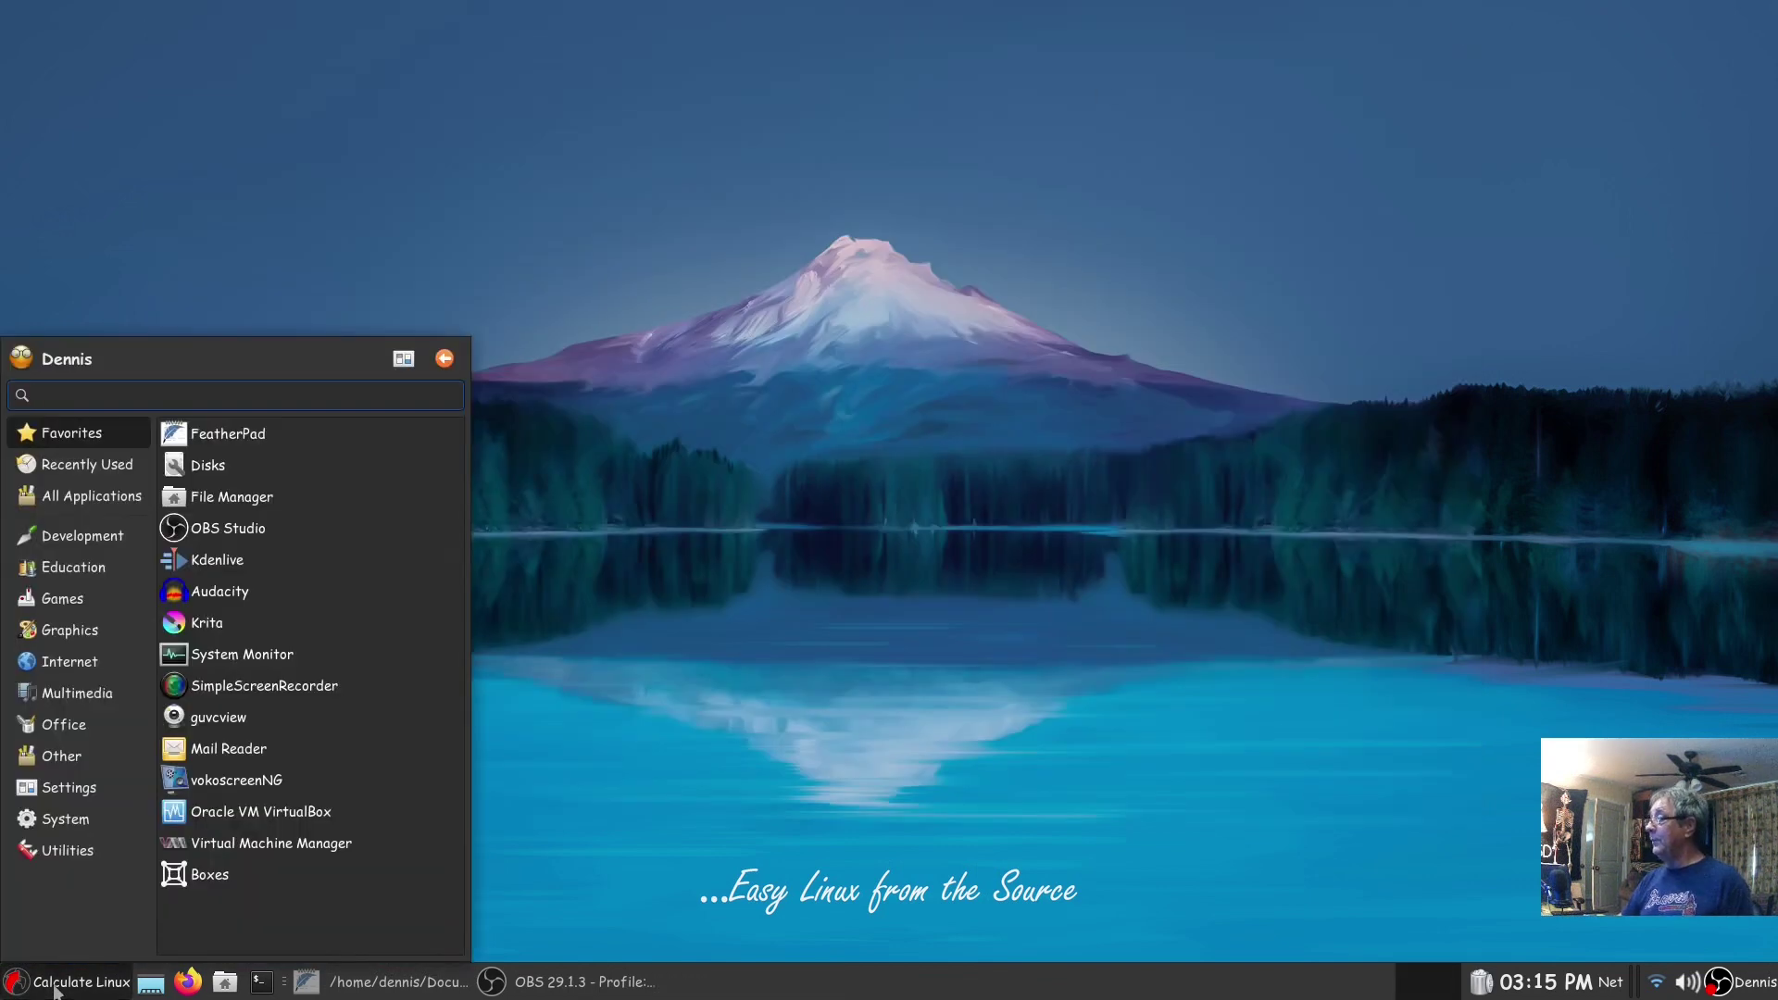
pyautogui.click(89, 598)
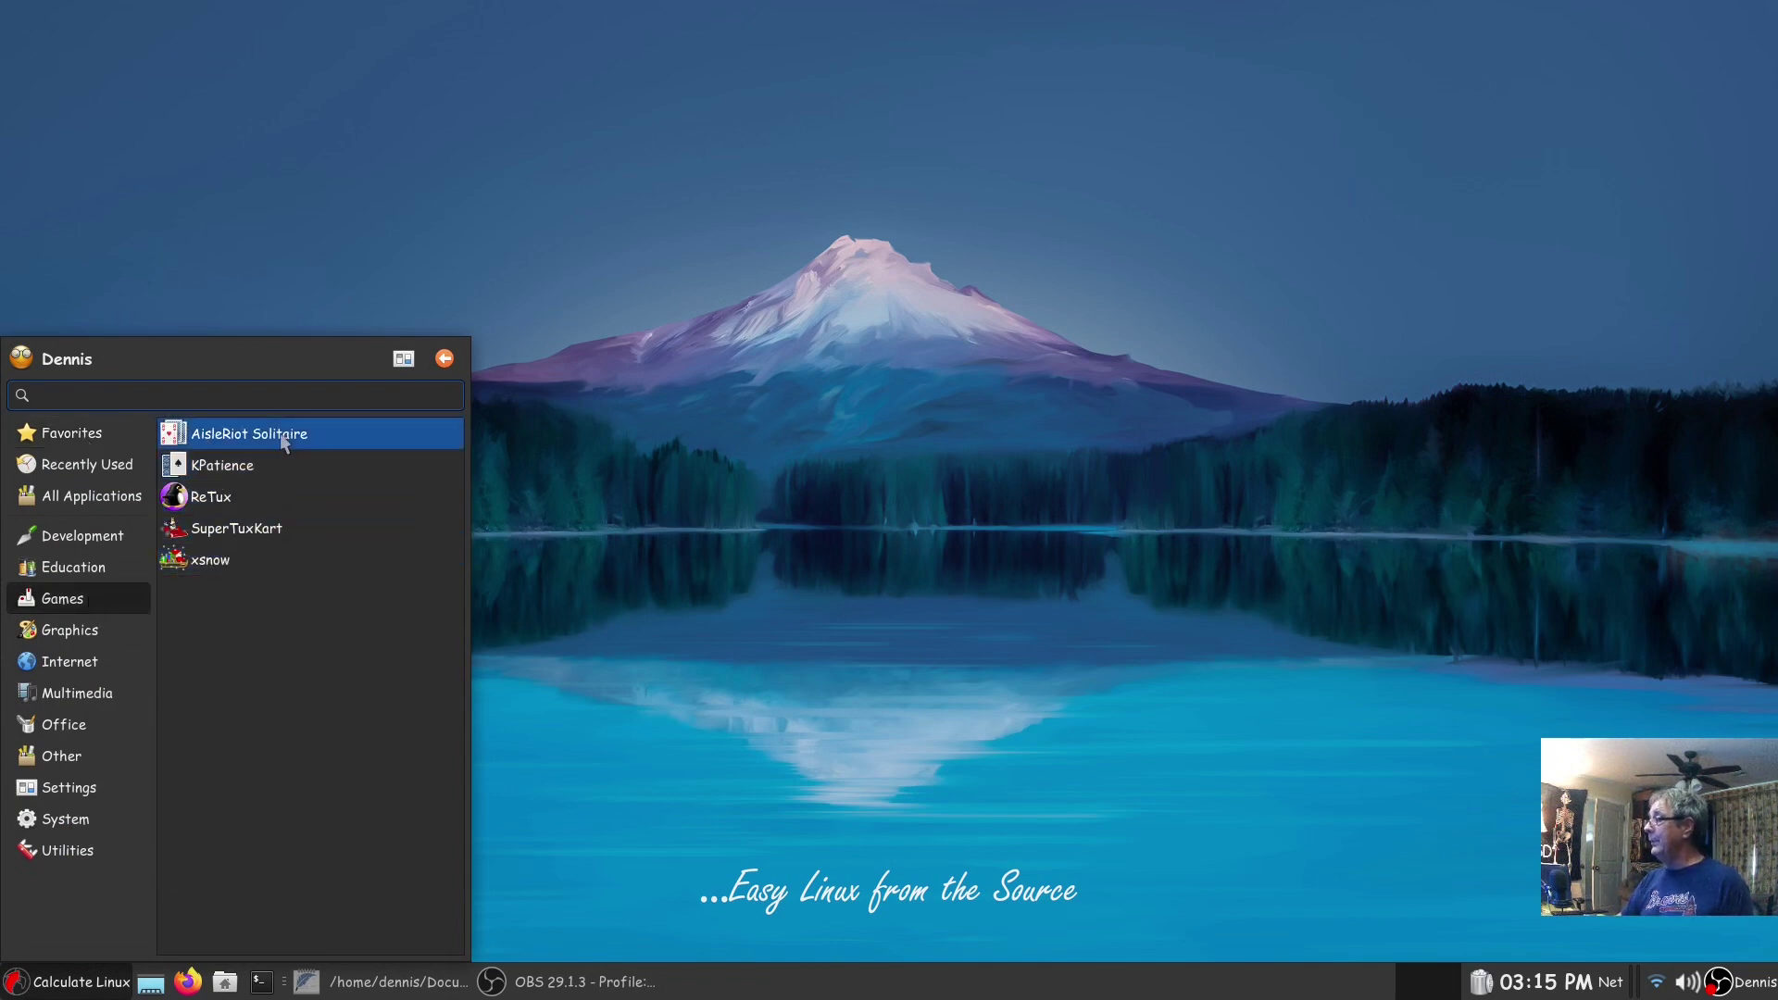
pyautogui.click(54, 435)
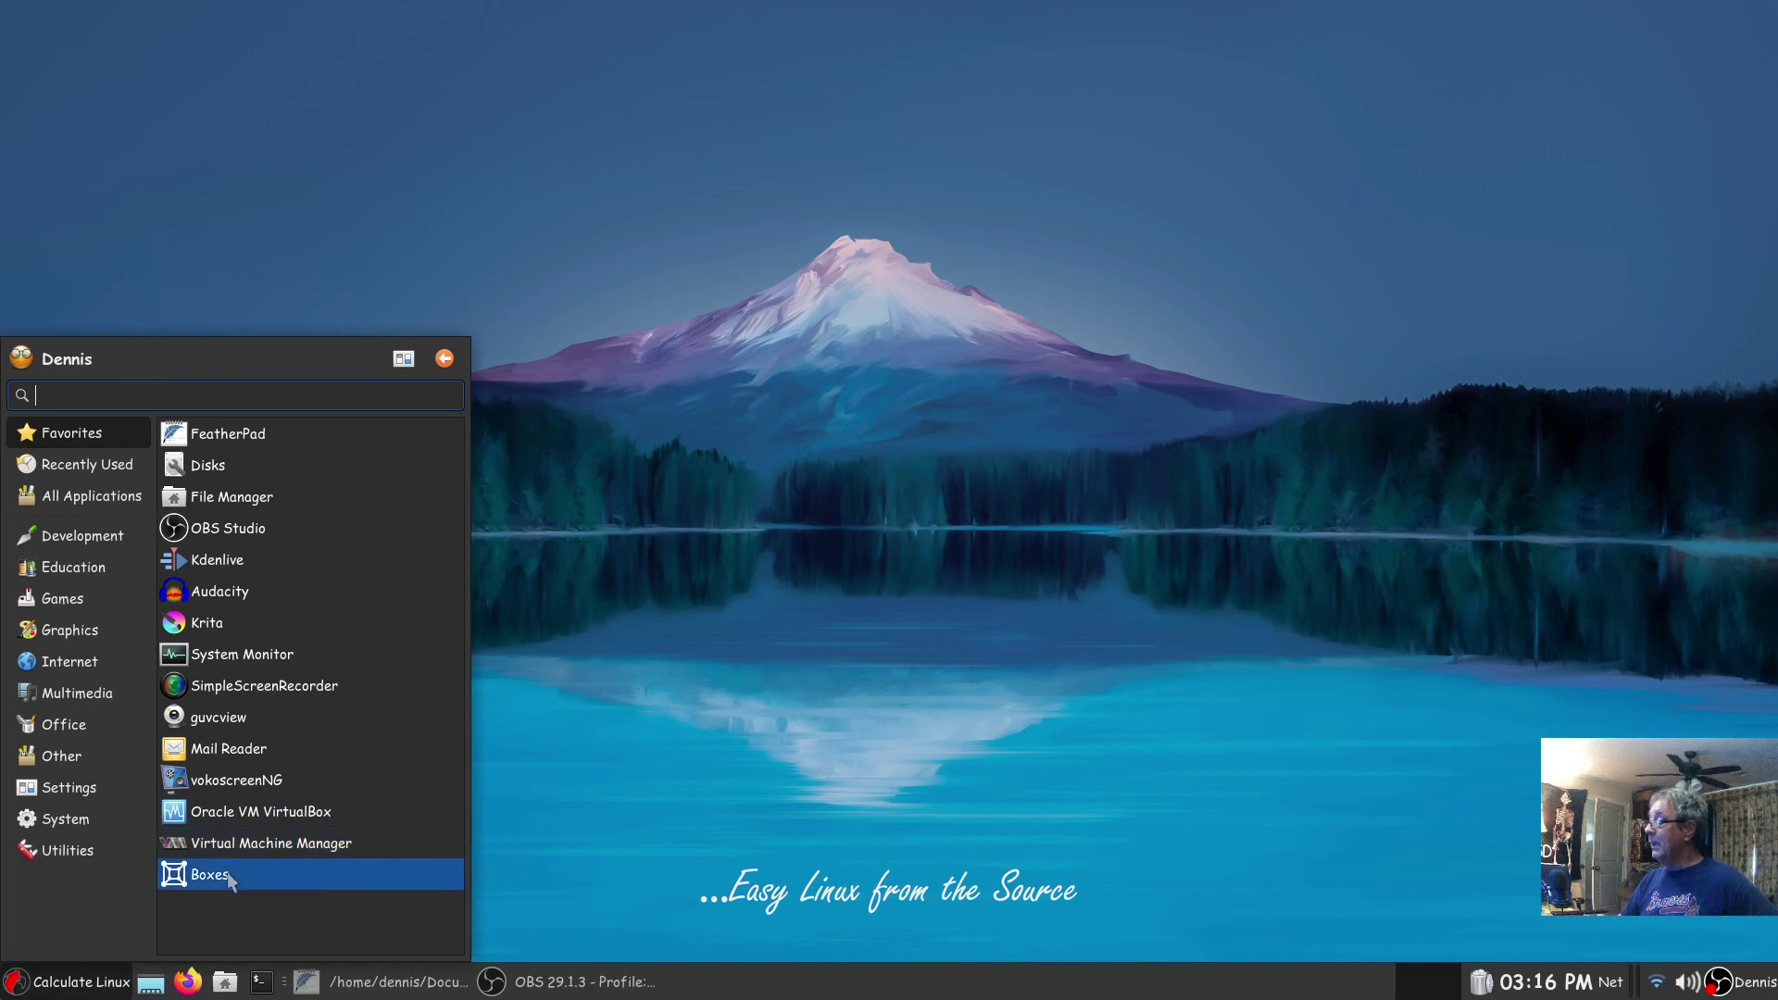
# - Bring up the Read First Calculate Linux notes in FeatherPad and scroll down through them
pyautogui.click(709, 687)
pyautogui.click(398, 981)
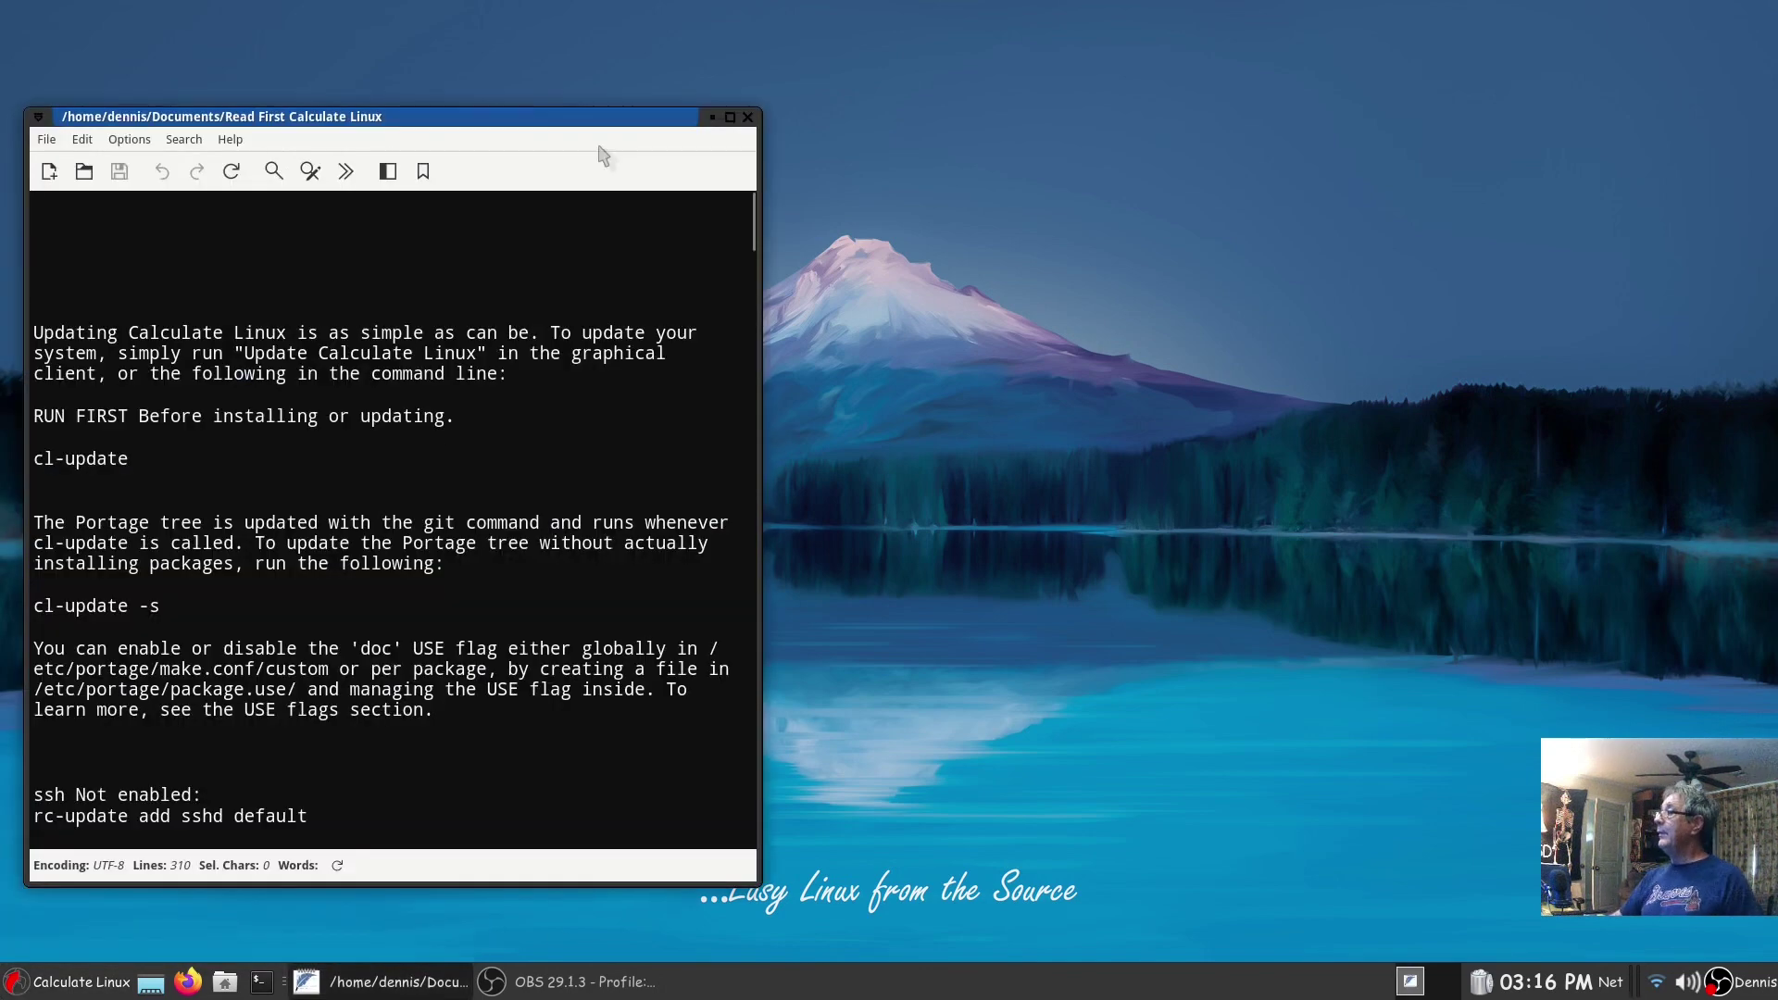
pyautogui.click(733, 124)
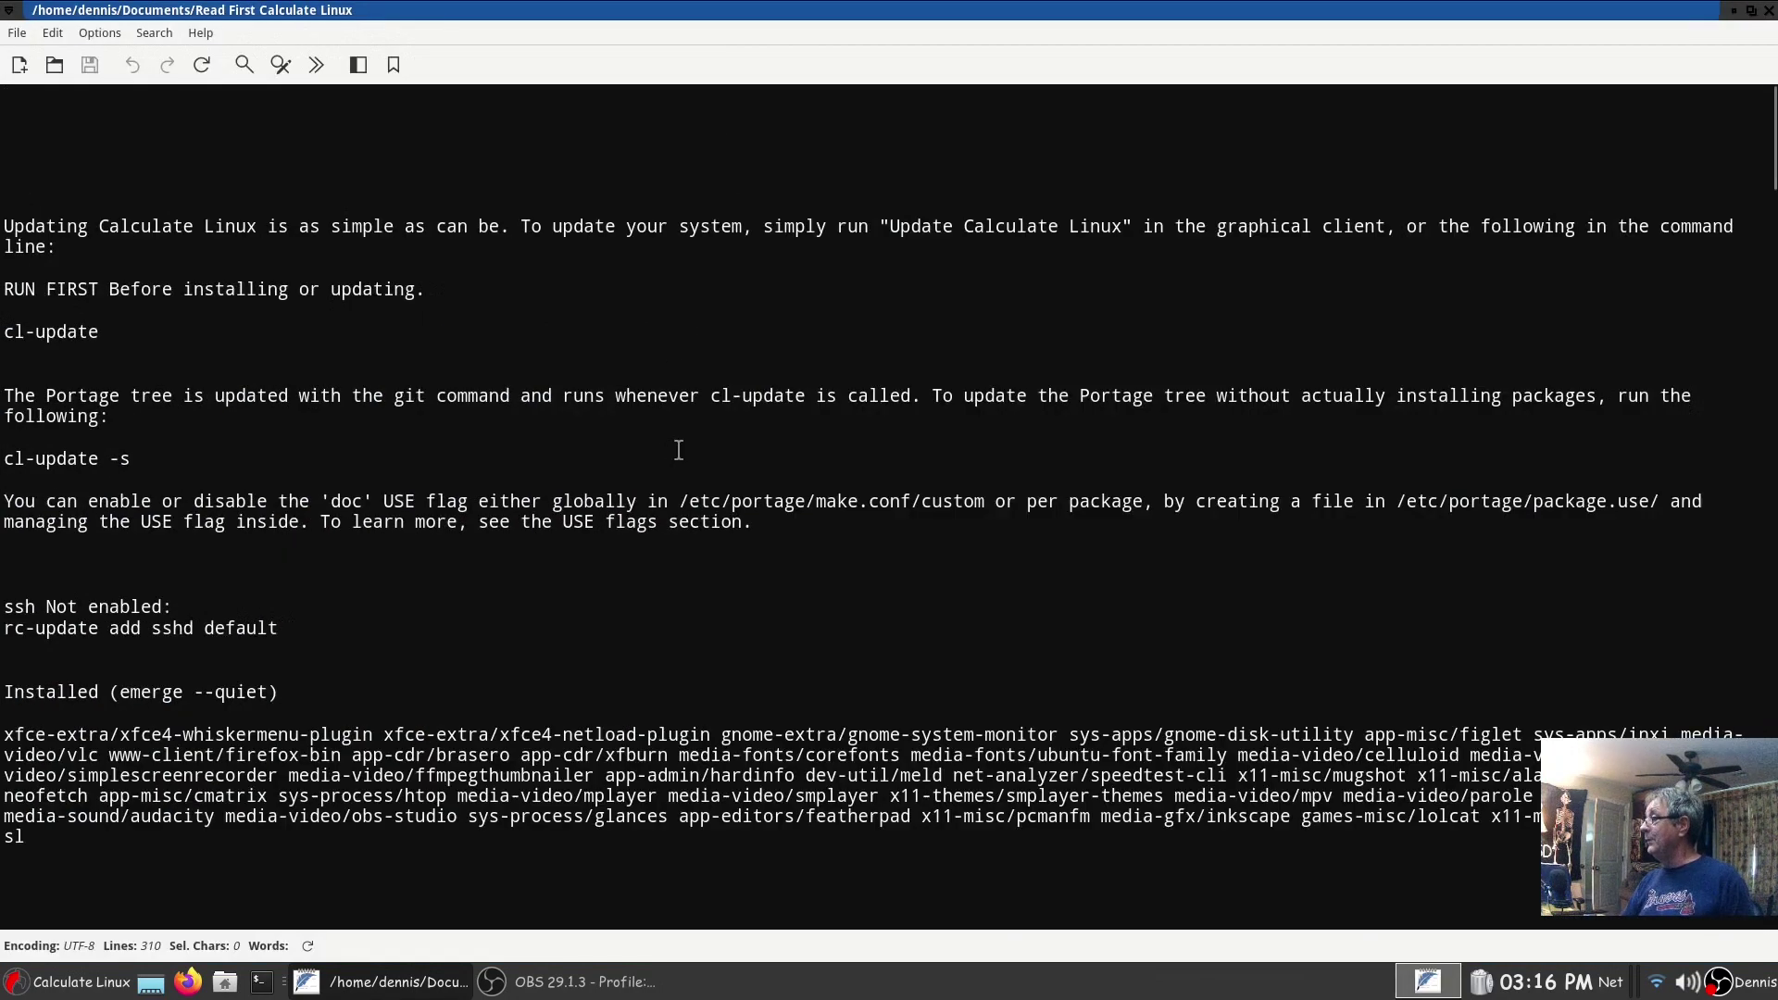
pyautogui.scroll(-2, 679, 450)
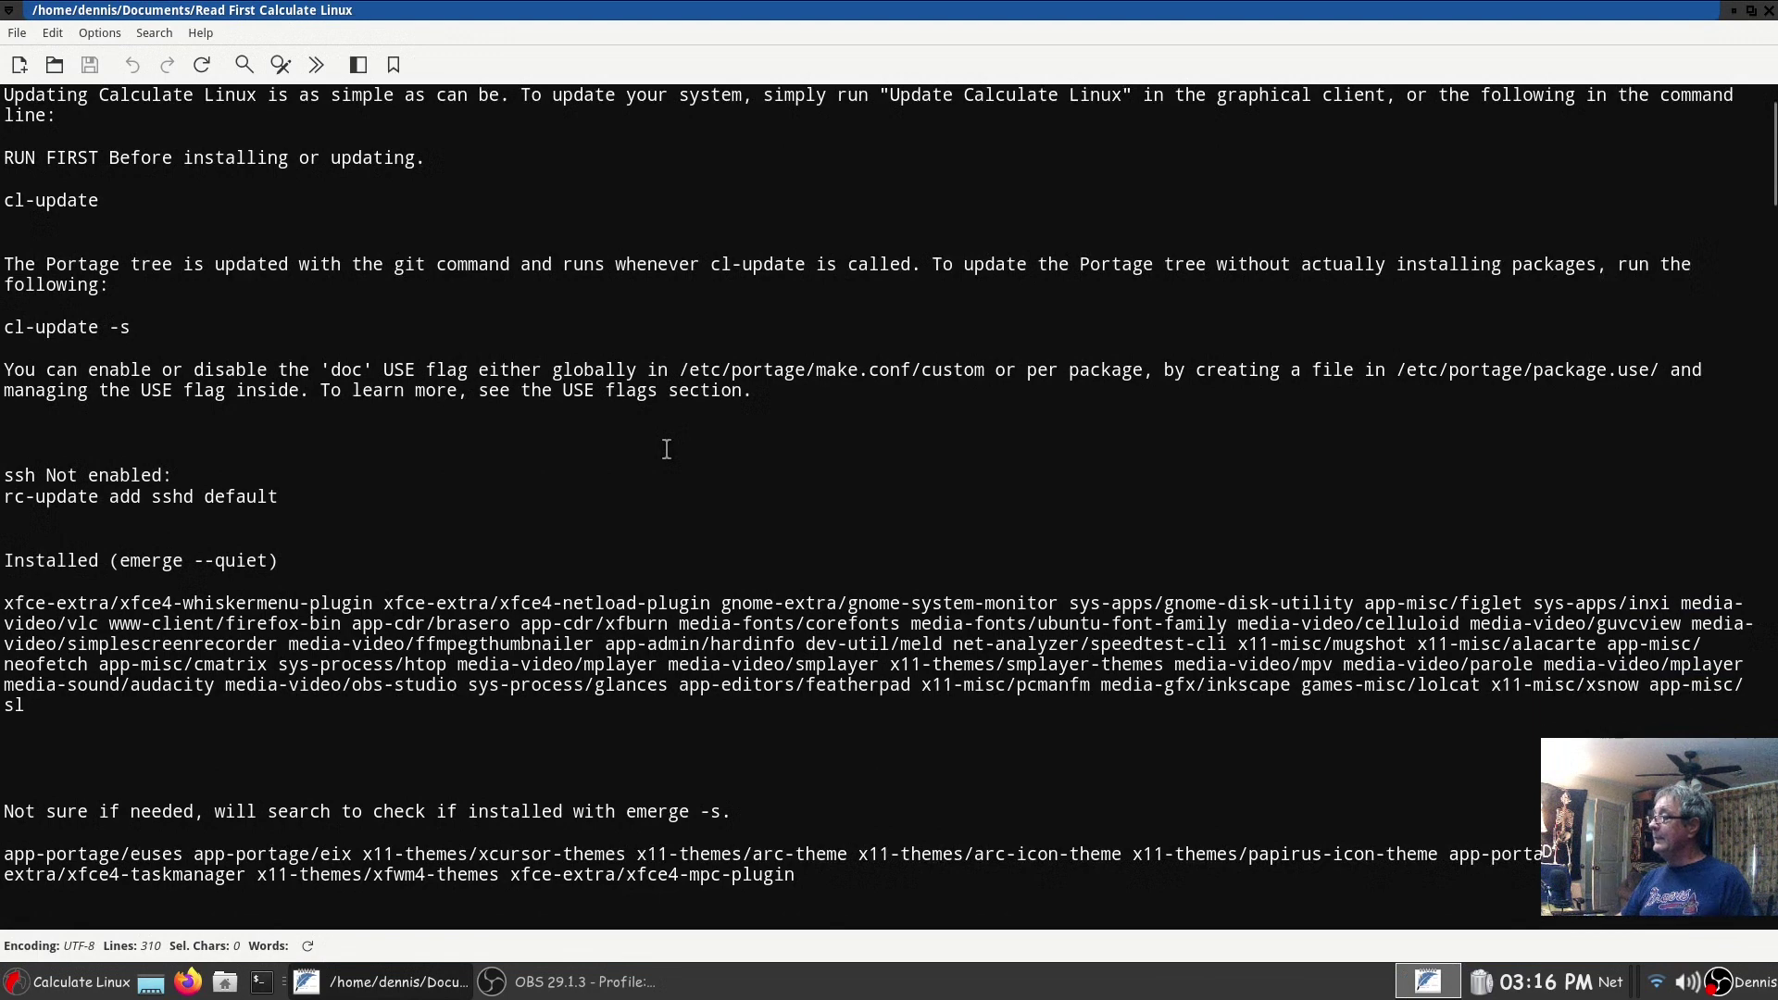
pyautogui.scroll(-2, 666, 450)
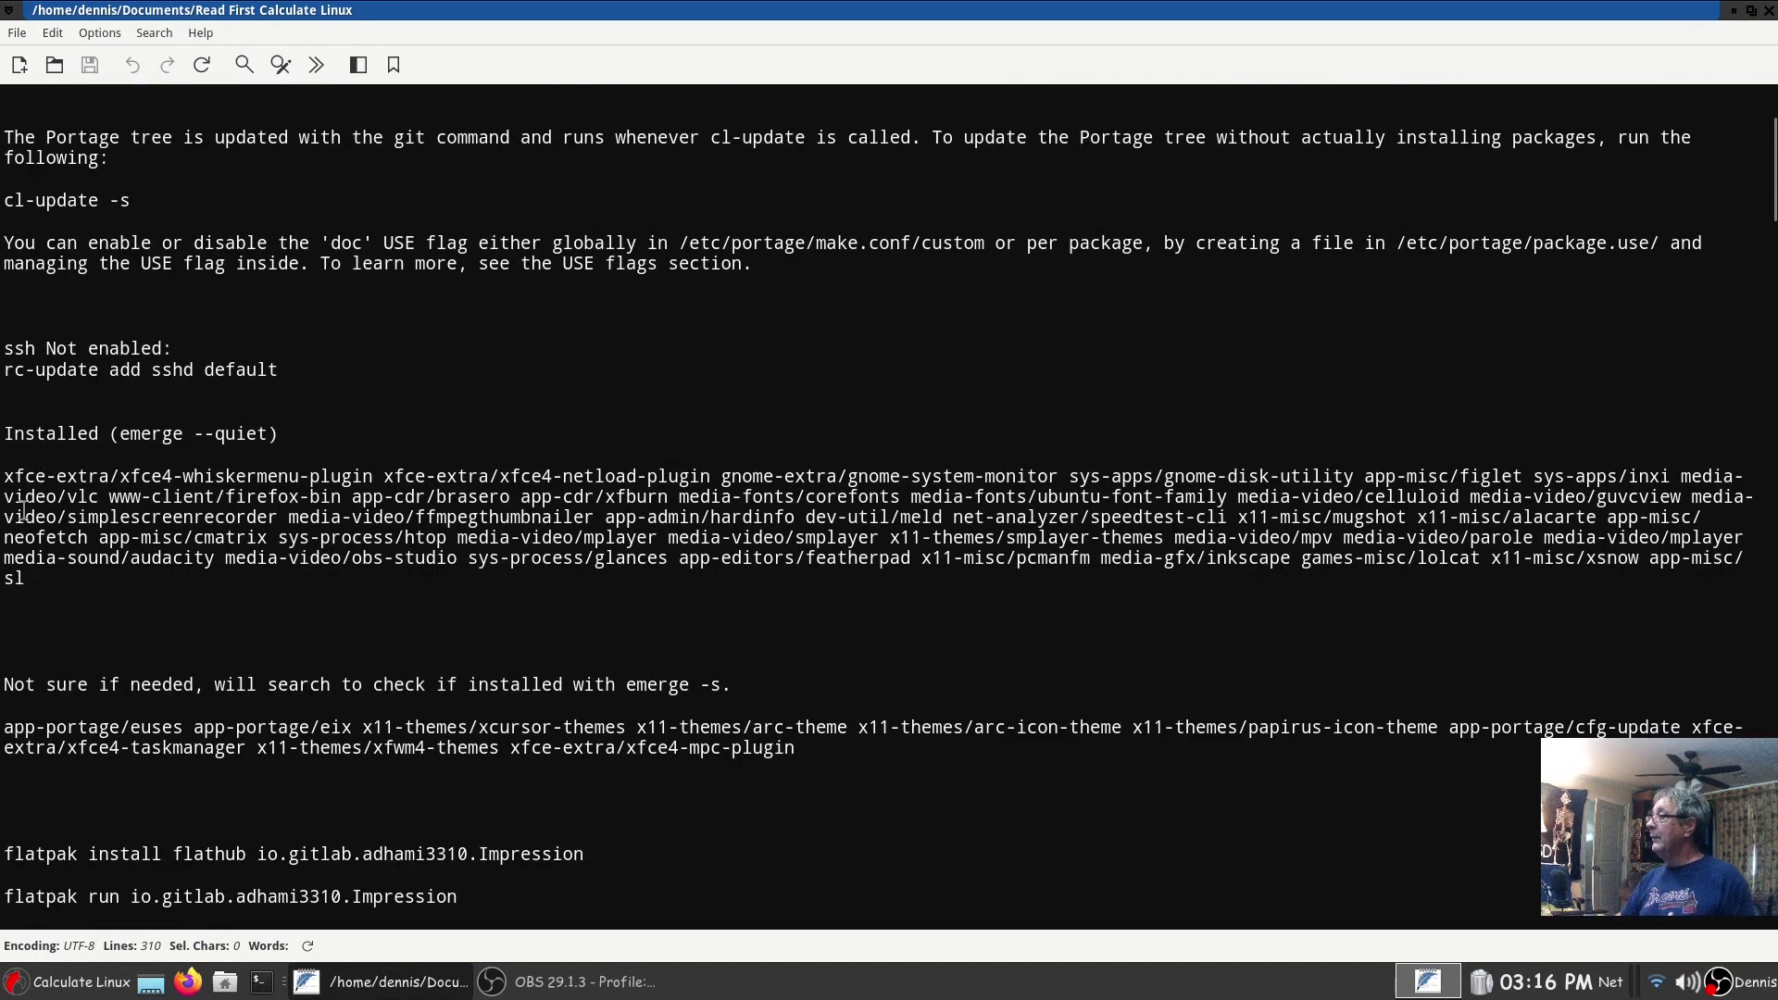
pyautogui.scroll(-1, 606, 606)
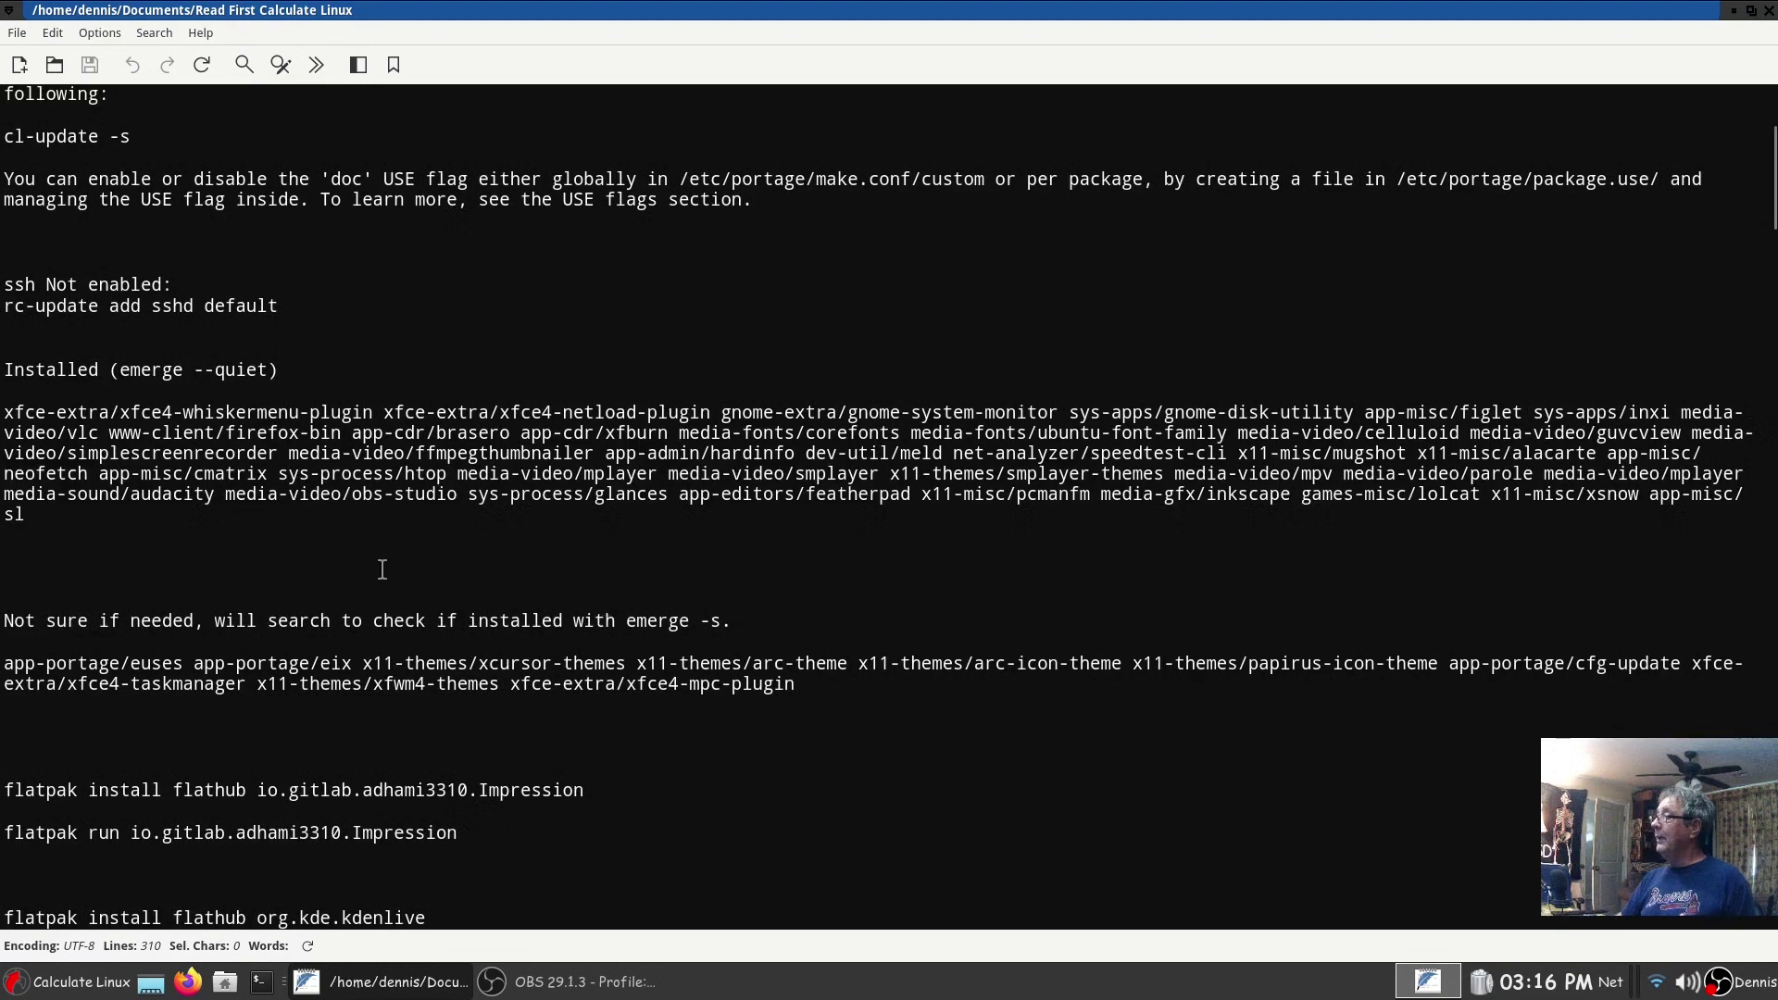
# - Unmaximize the notes window, move it toward the desktop centre, and widen it
pyautogui.doubleClick(1654, 13)
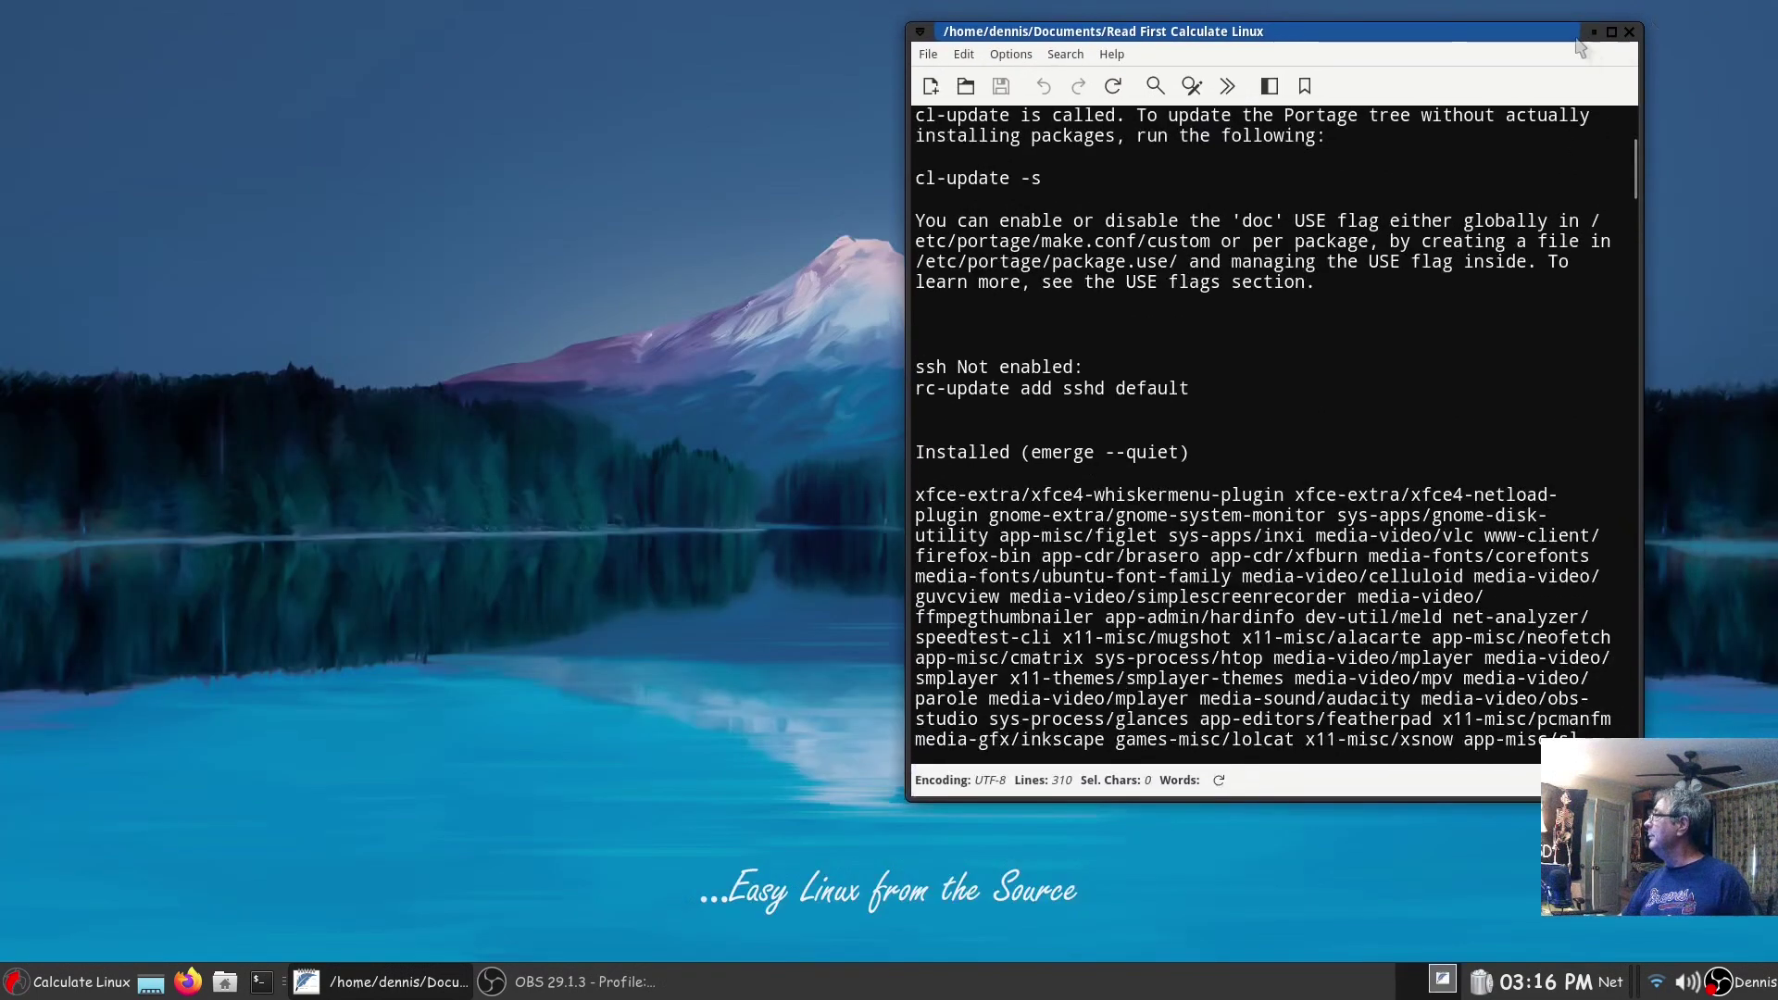
pyautogui.moveTo(1525, 27); pyautogui.dragTo(1011, 26)
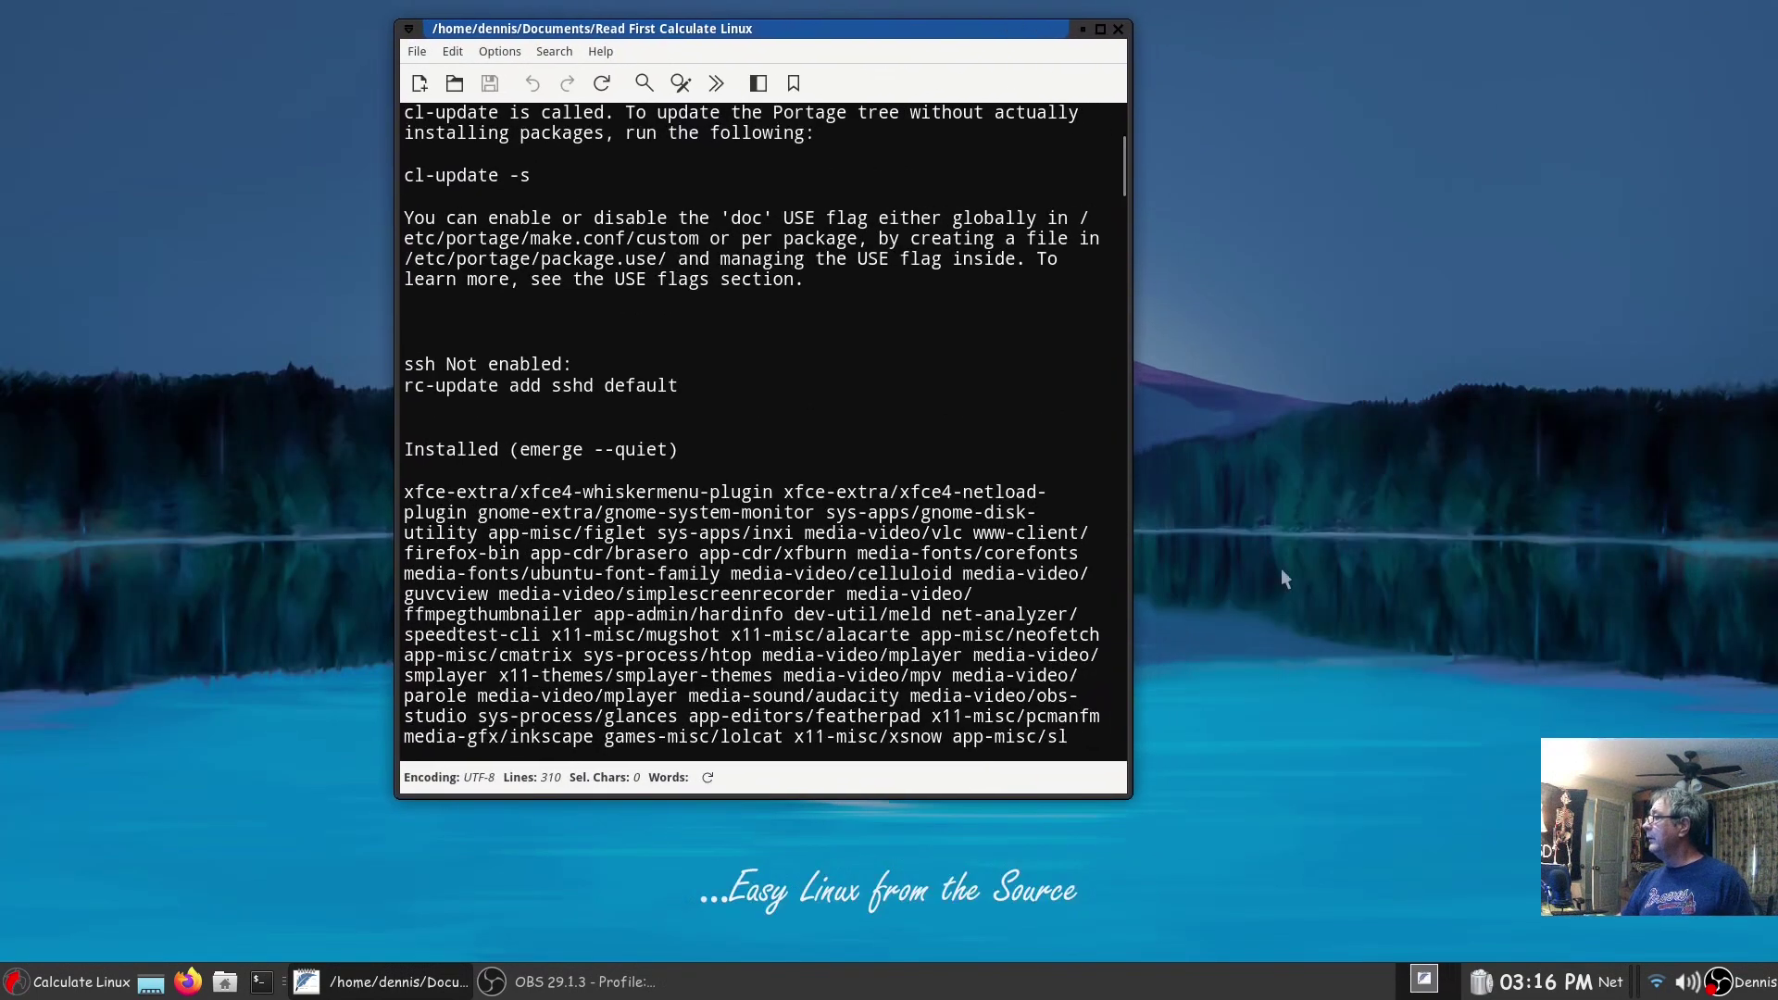
pyautogui.moveTo(1130, 812); pyautogui.dragTo(1301, 810)
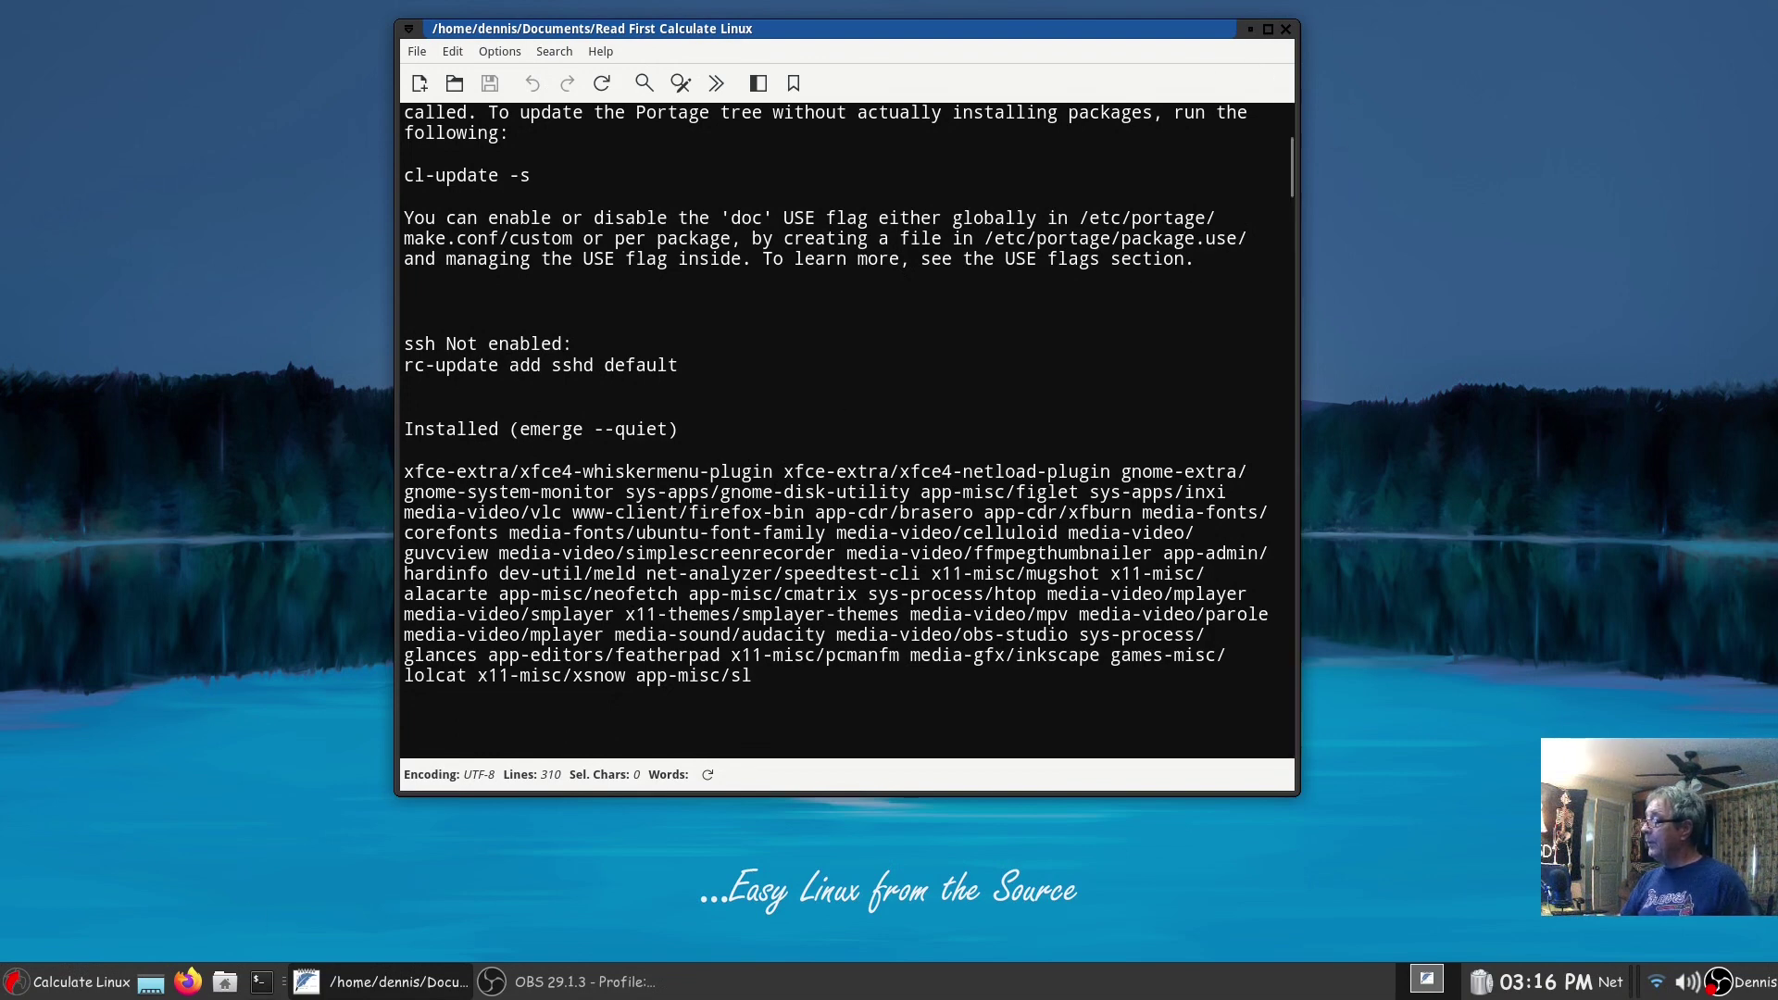
# - Open a terminal, move it left, and run sudo emerge -s xfce4-
pyautogui.click(261, 984)
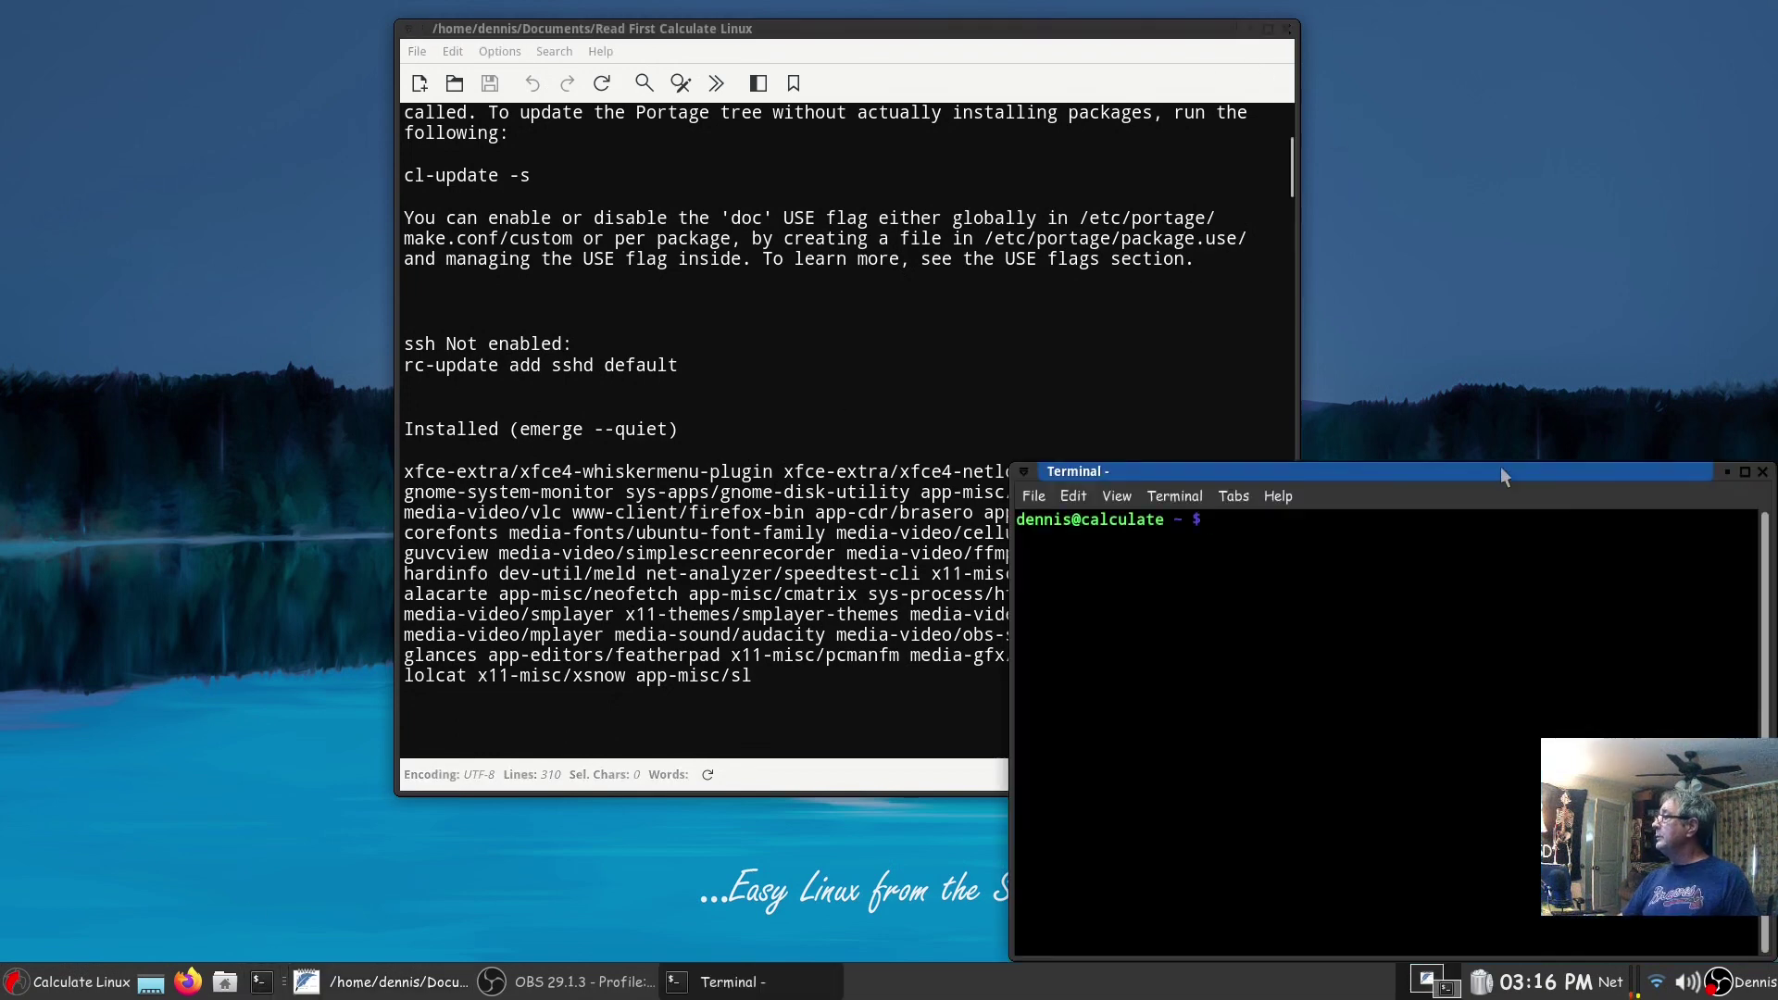
pyautogui.moveTo(1501, 471); pyautogui.dragTo(586, 260)
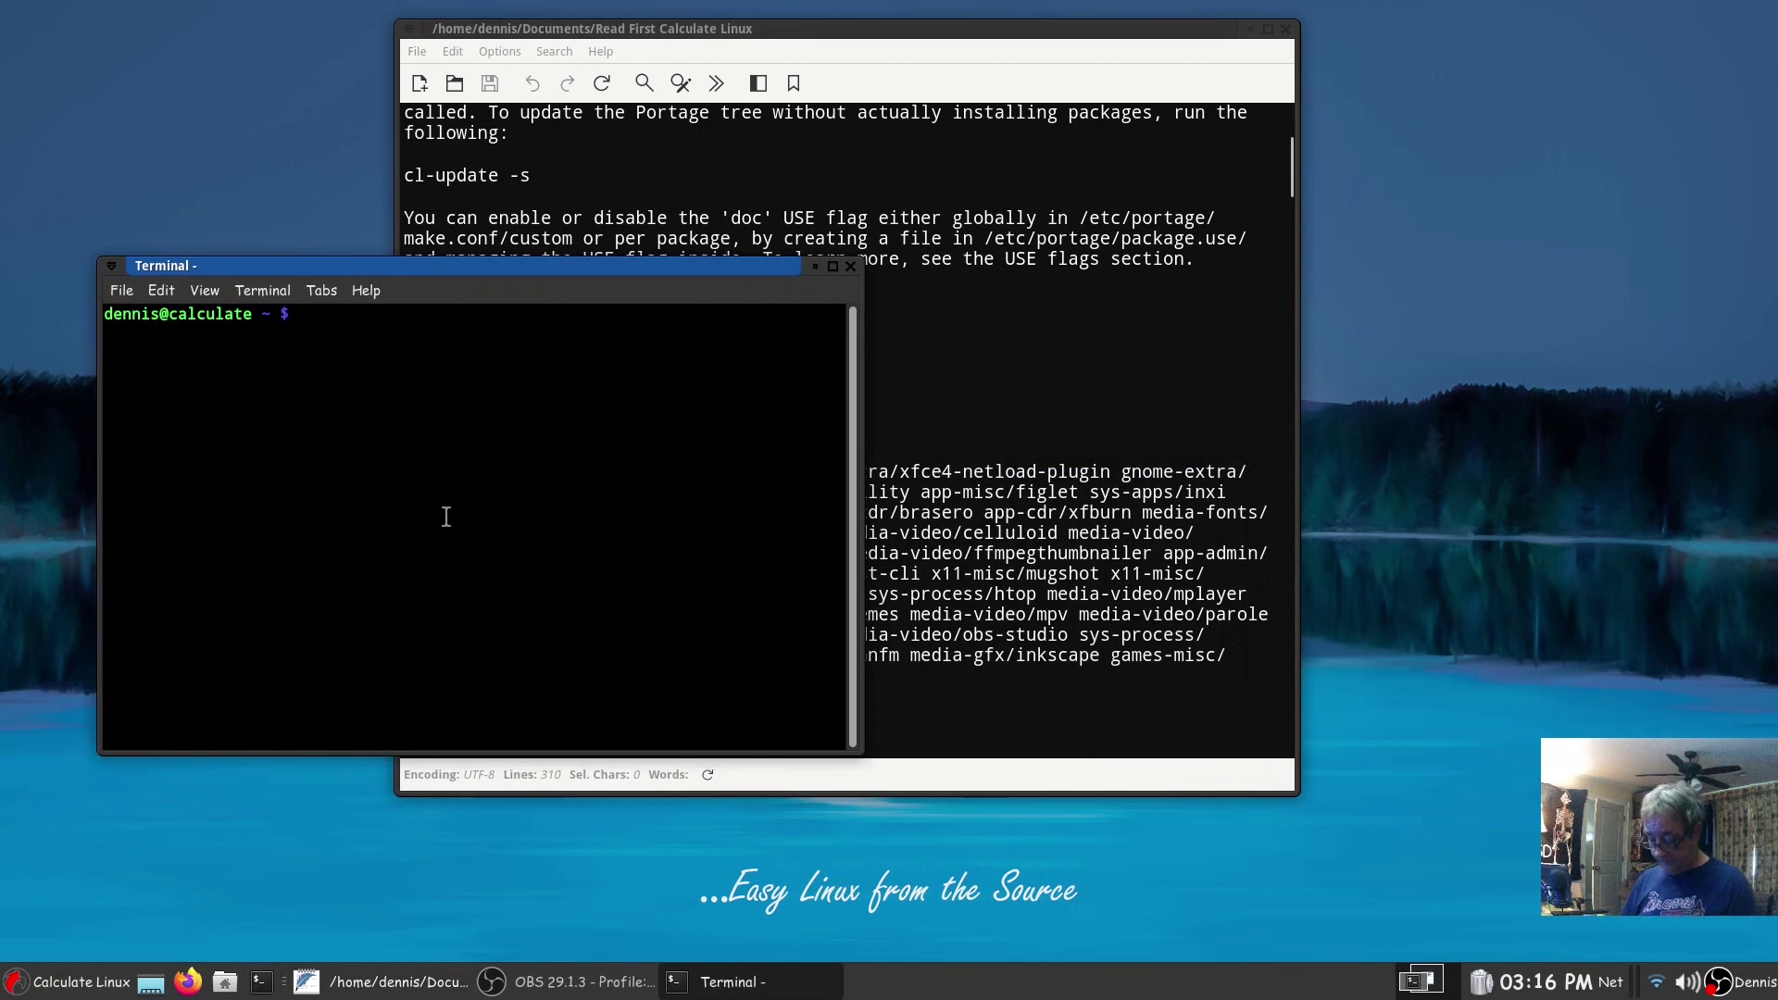
pyautogui.write('sudo em')
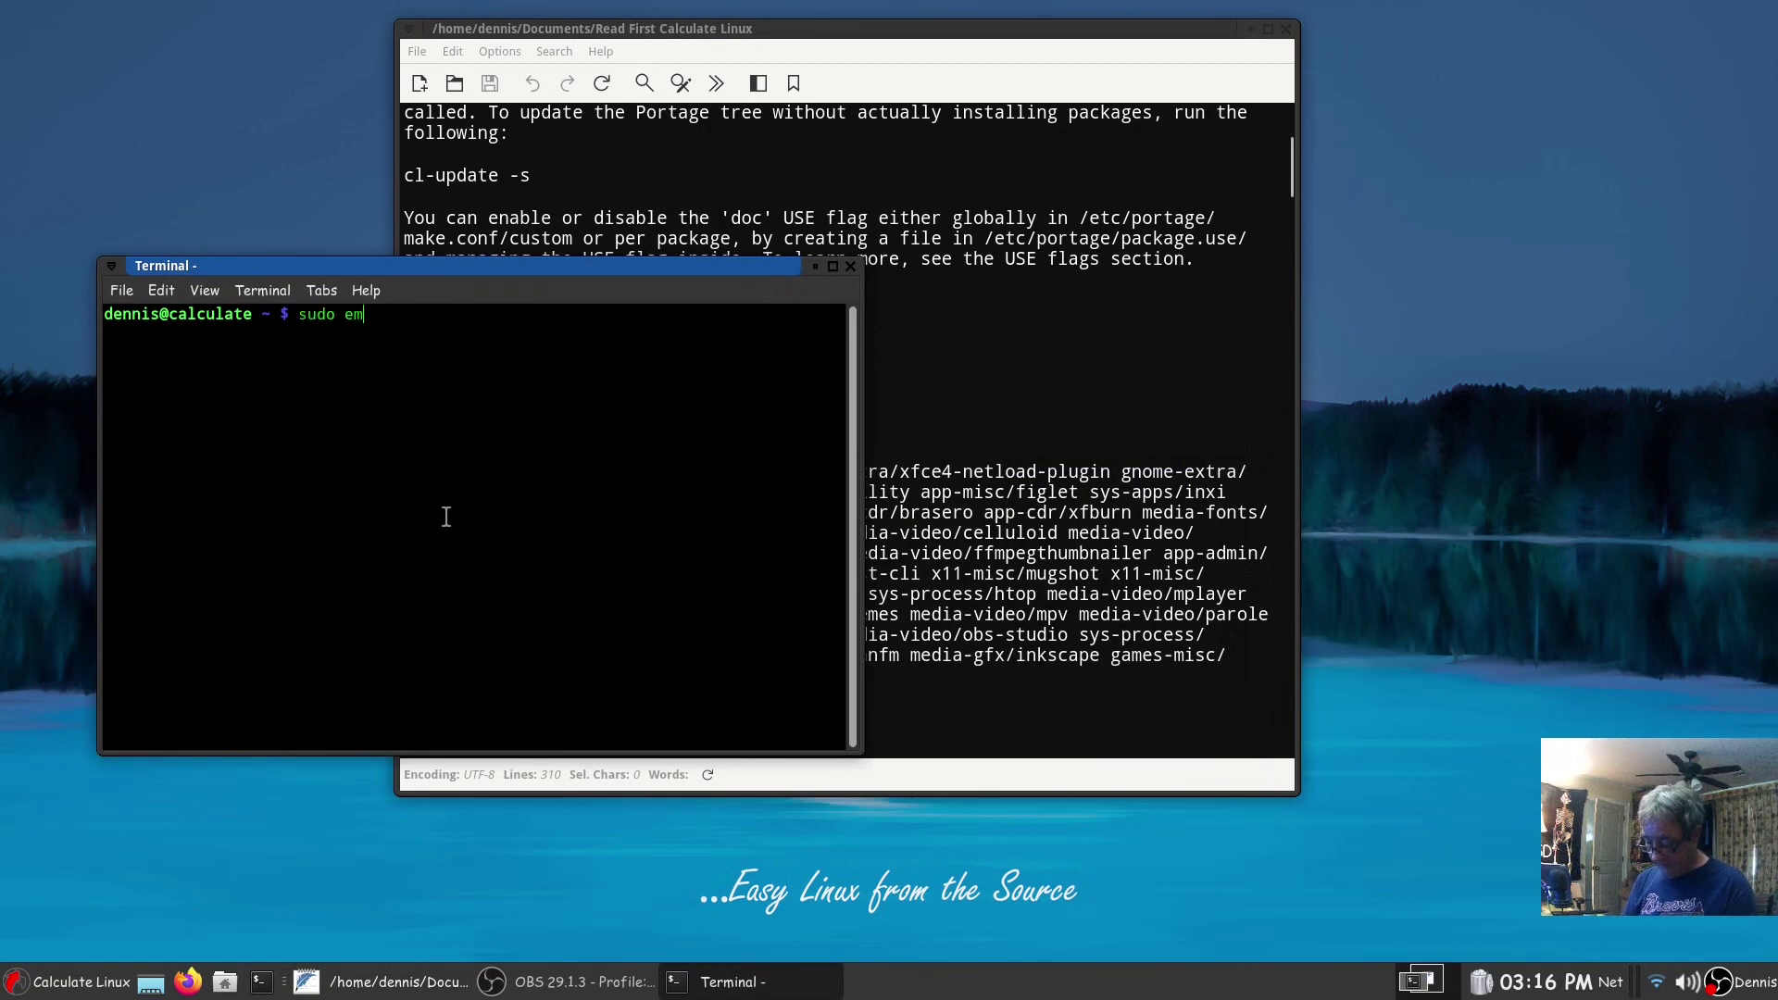
pyautogui.write('erge -s')
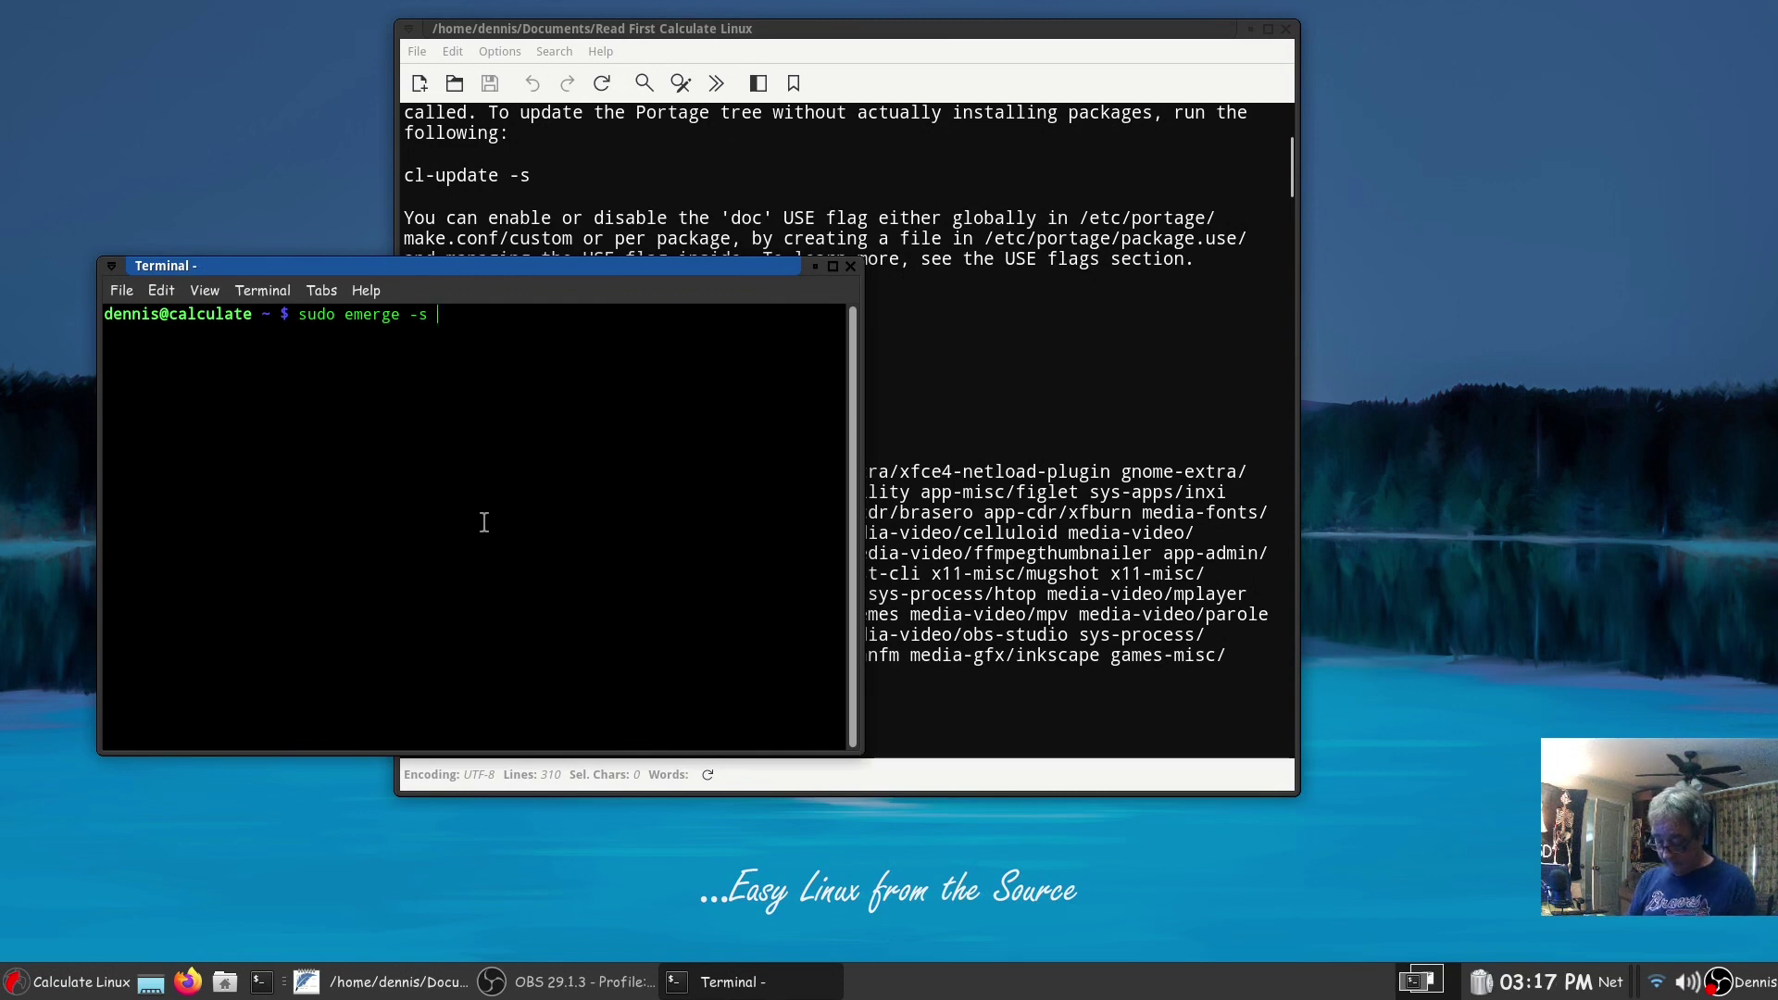
pyautogui.write('xfce4-')
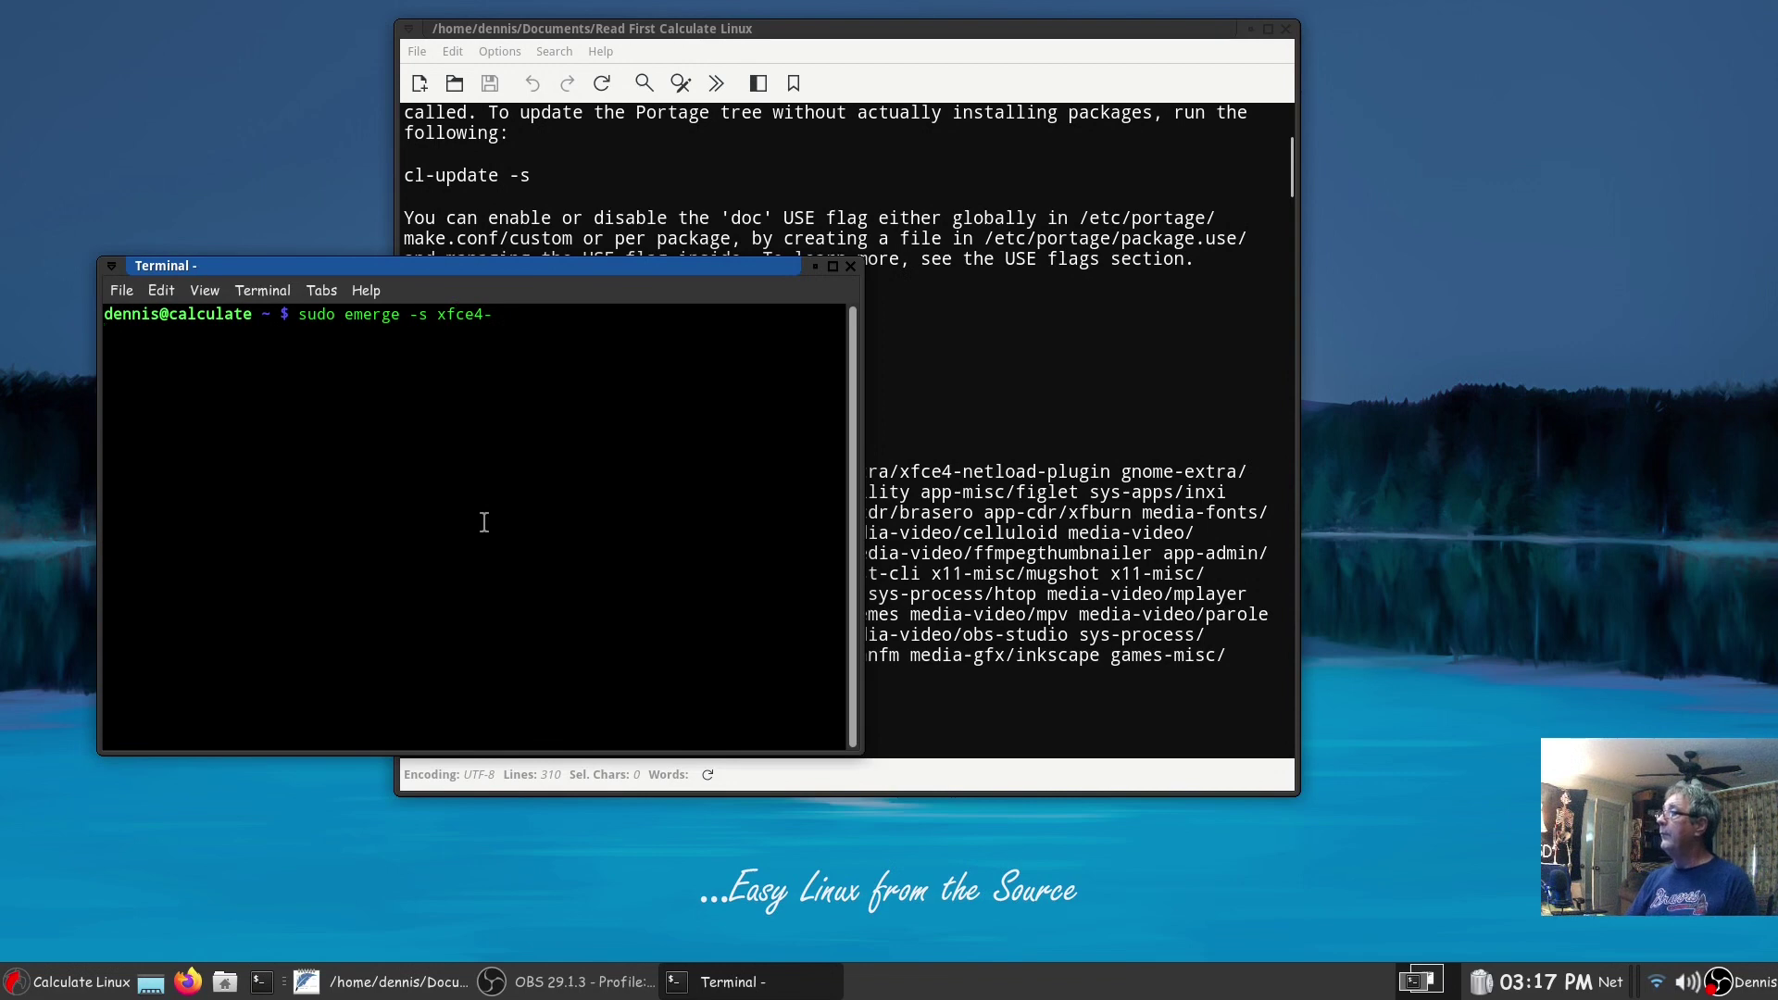
pyautogui.press('Return')
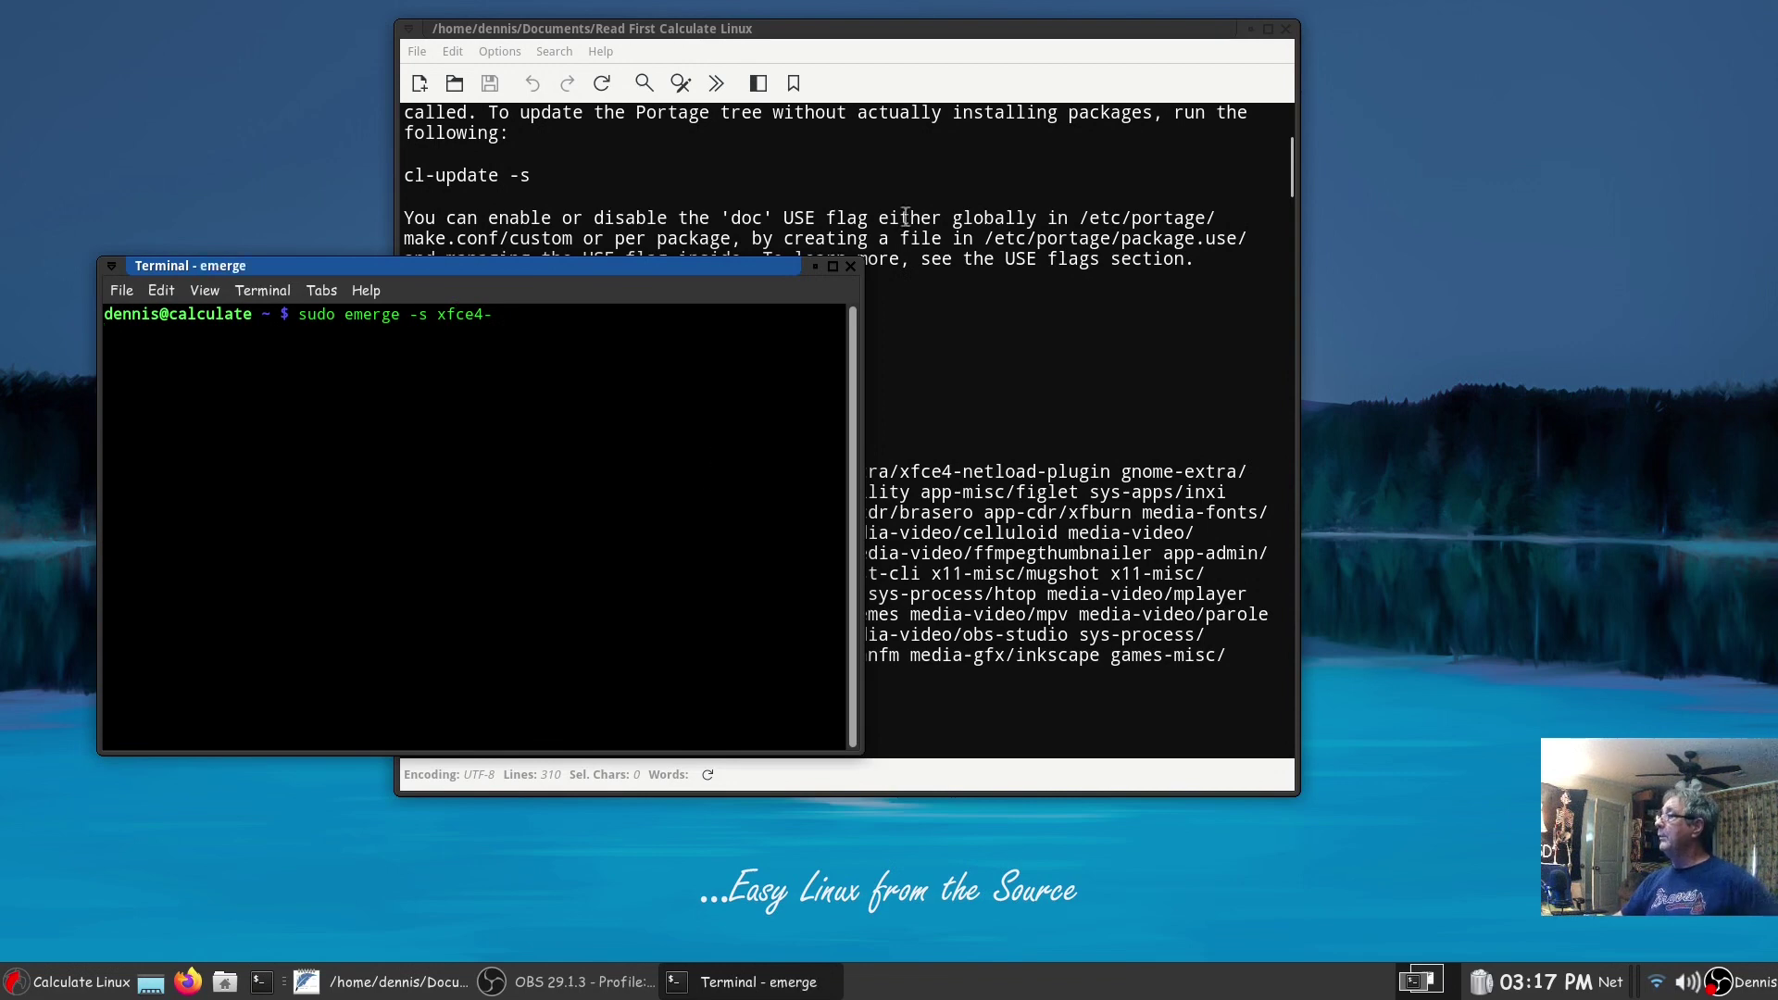
# - Maximize the terminal, scroll through the 48 package results, then clear the screen
pyautogui.click(831, 269)
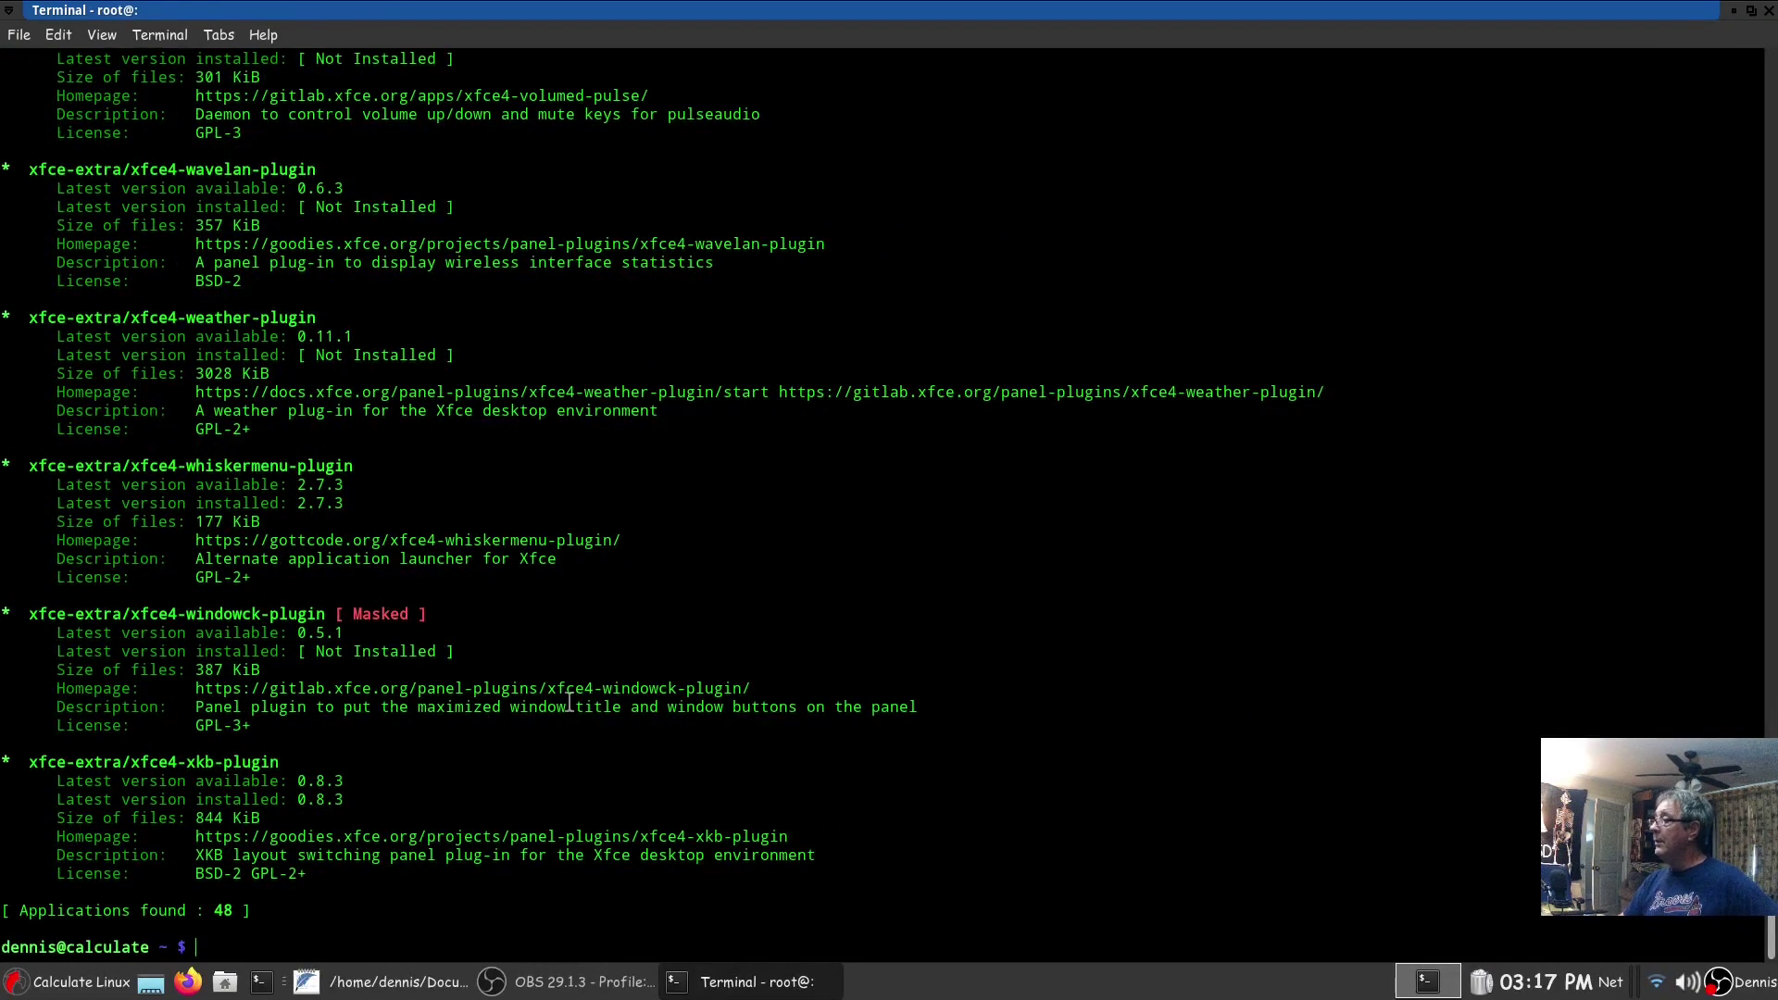
pyautogui.scroll(10, 587, 639)
pyautogui.scroll(20, 587, 648)
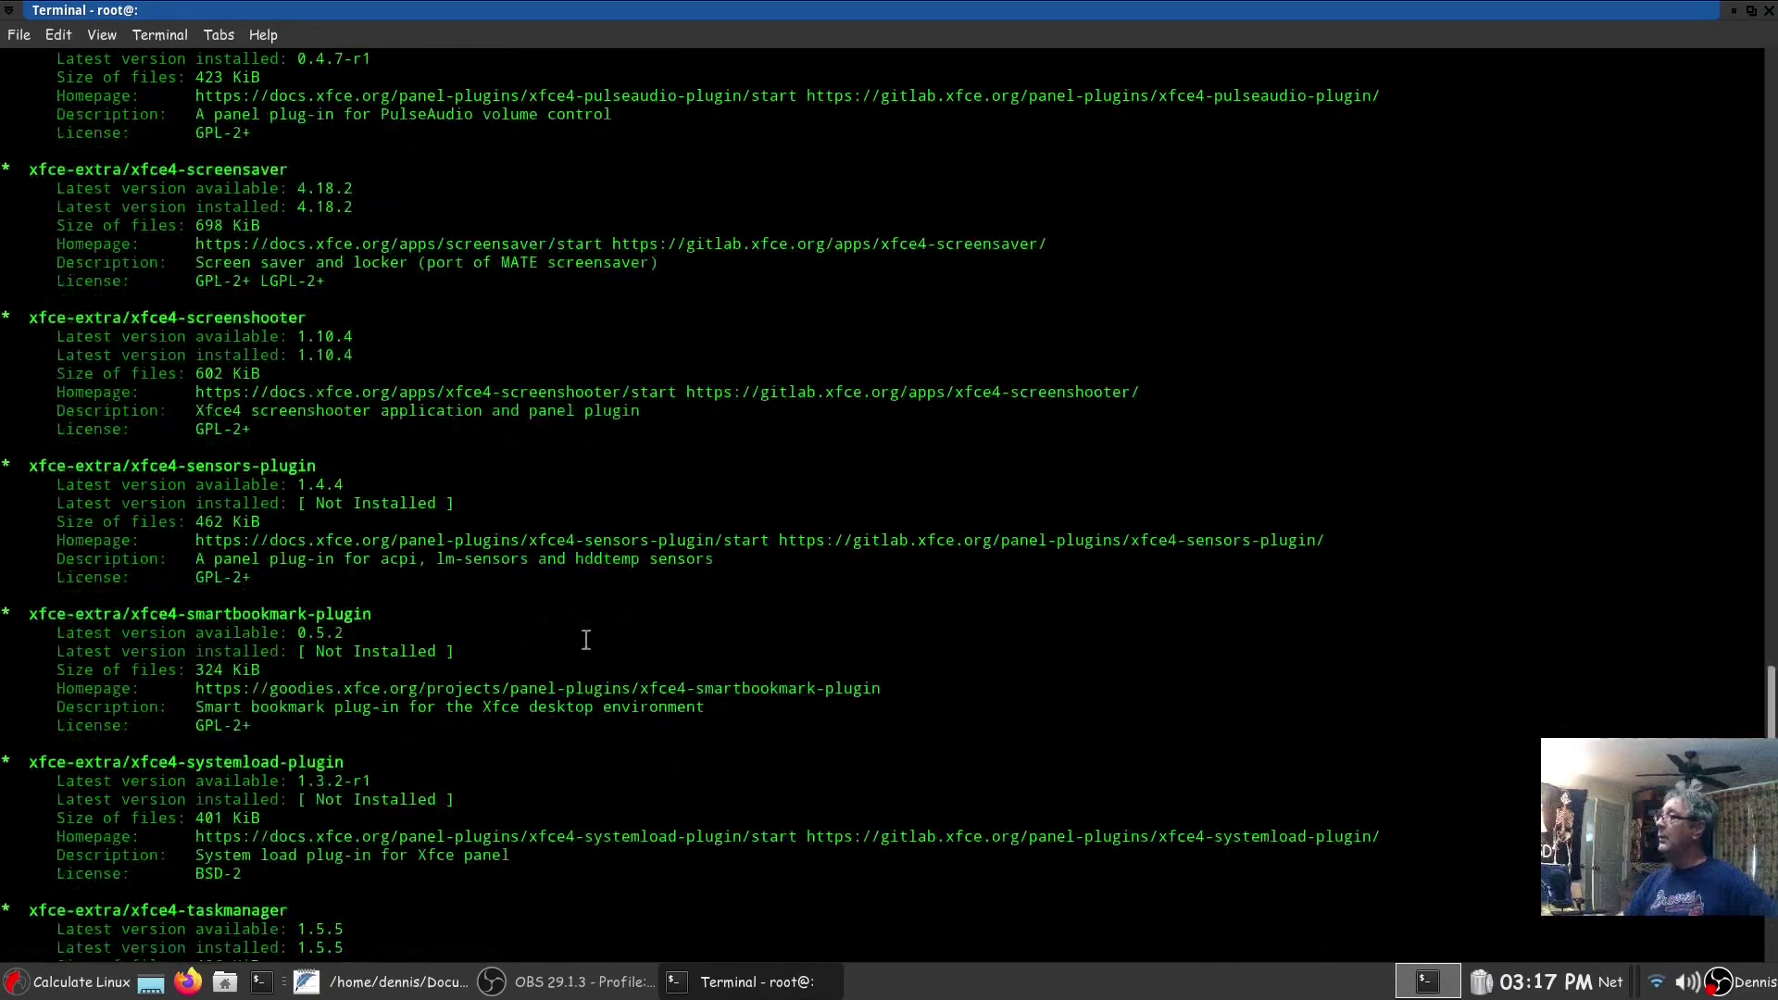
pyautogui.scroll(20, 582, 639)
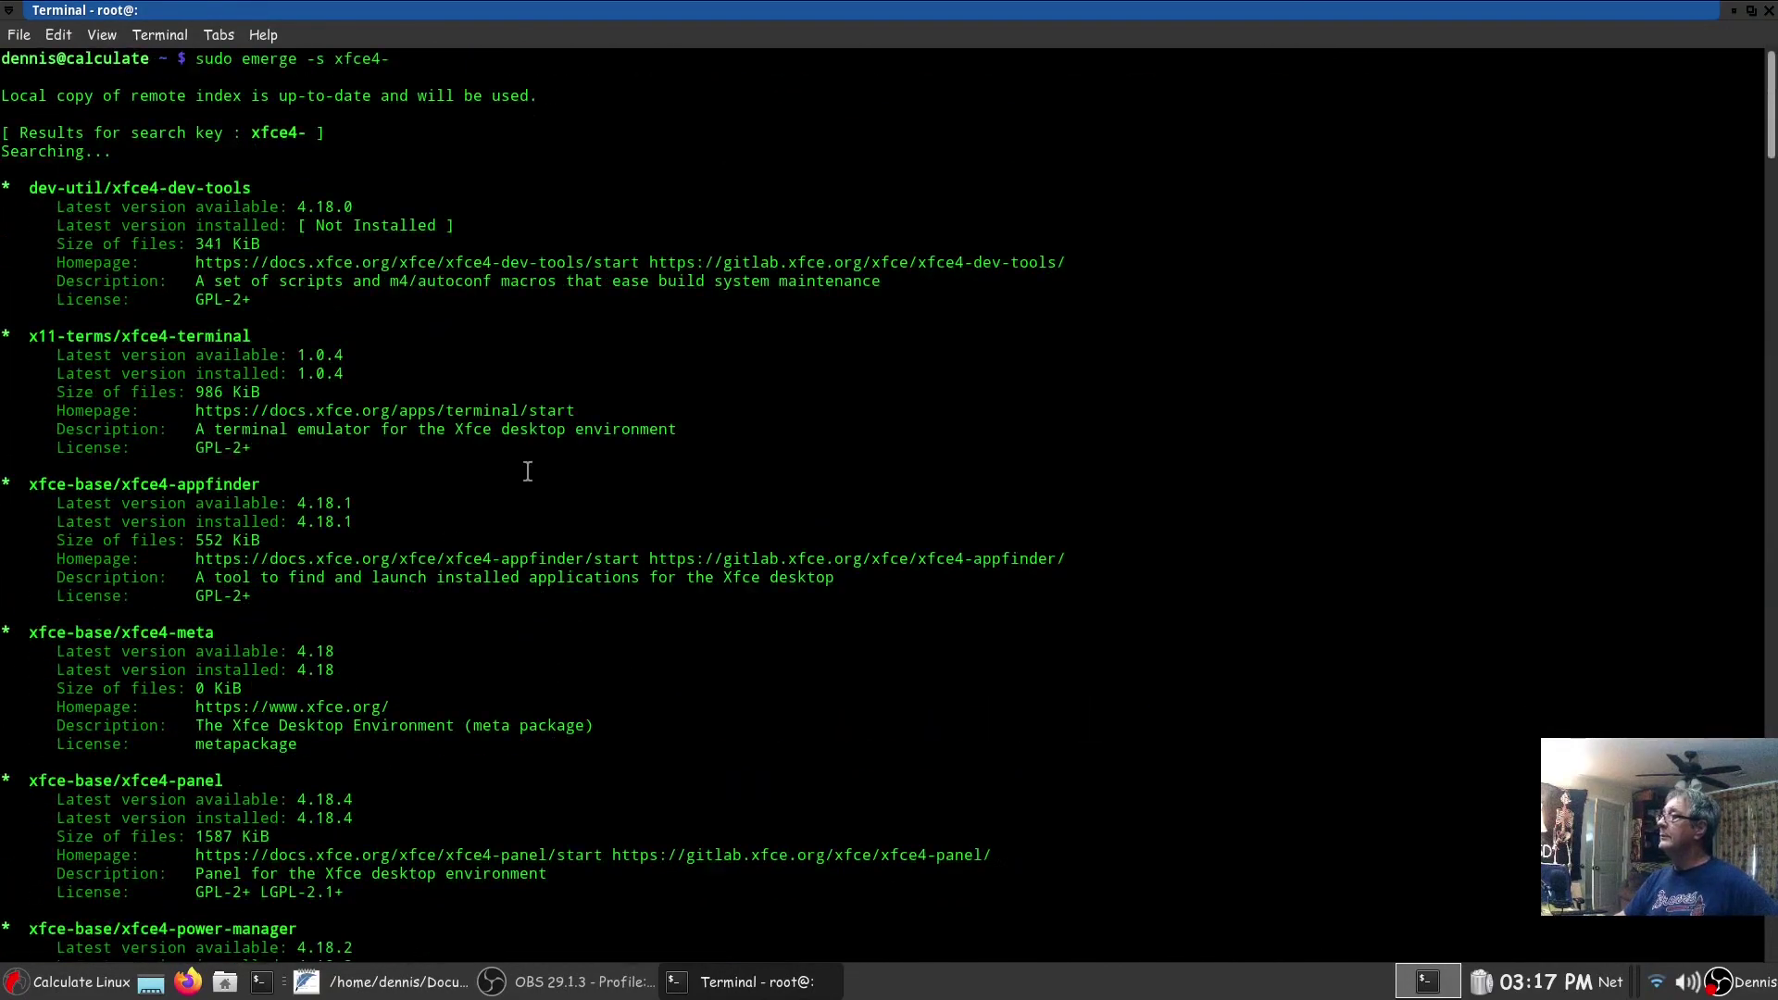
pyautogui.scroll(-20, 889, 574)
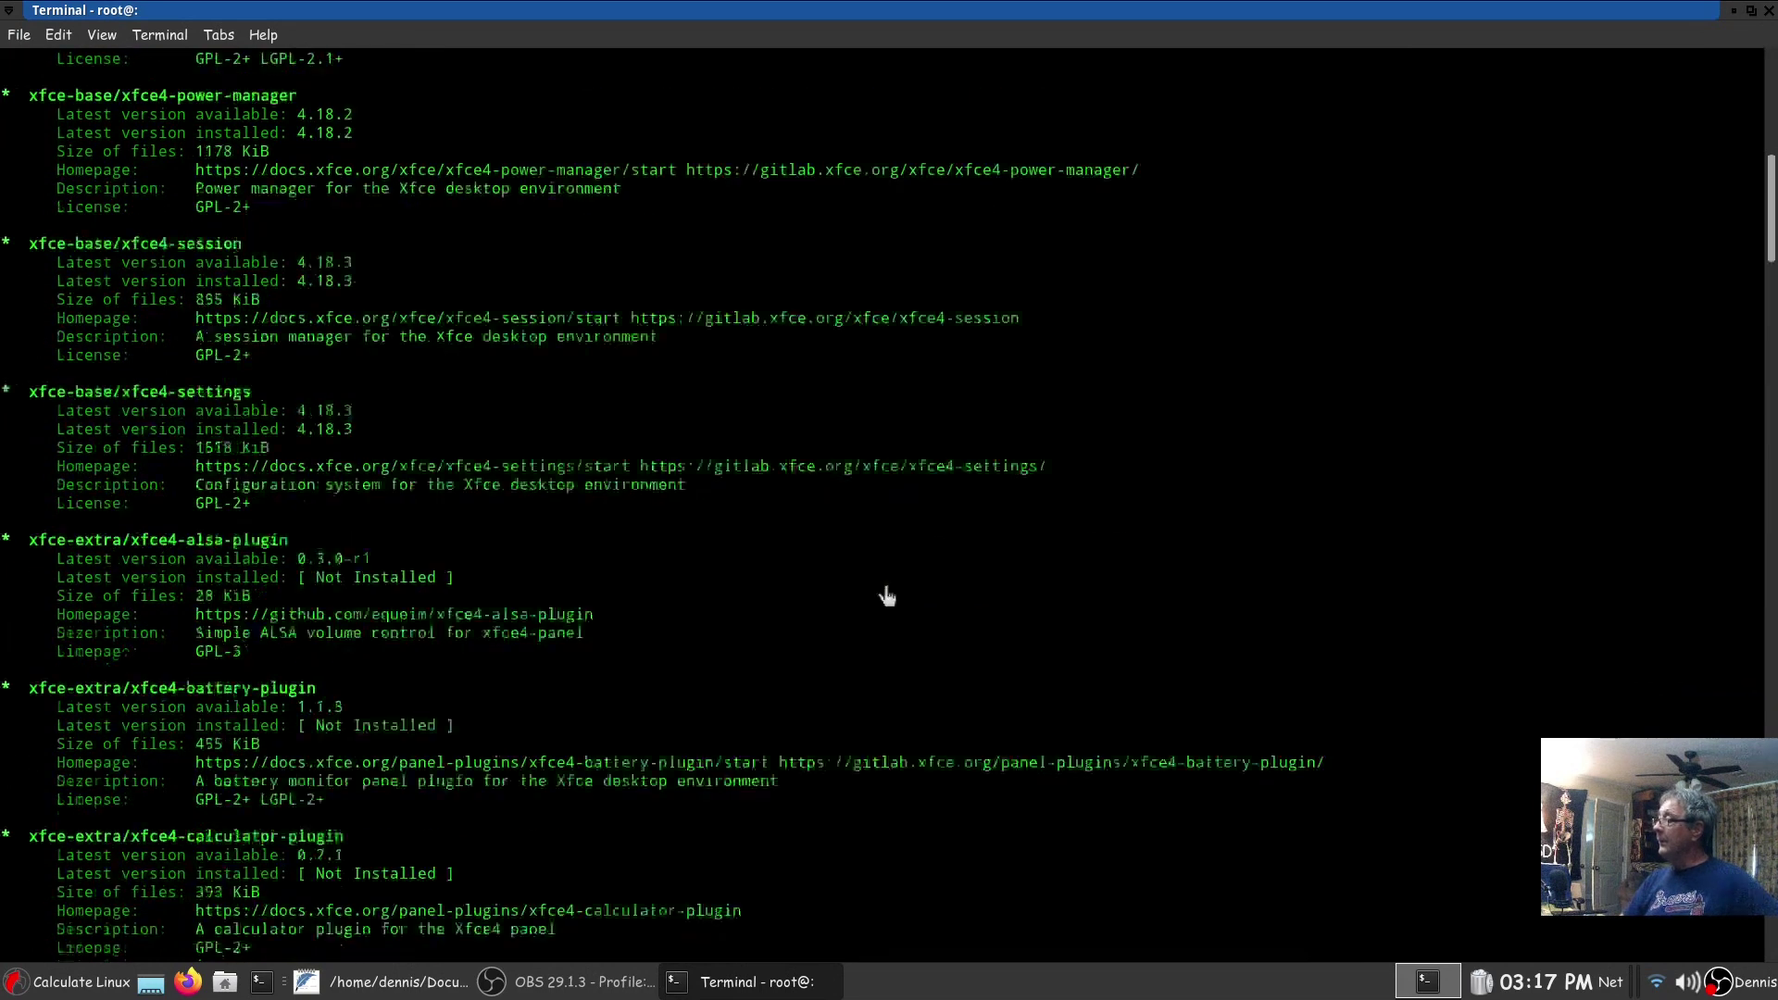
pyautogui.scroll(-3, 952, 468)
pyautogui.hotkey('ctrl', 'l')
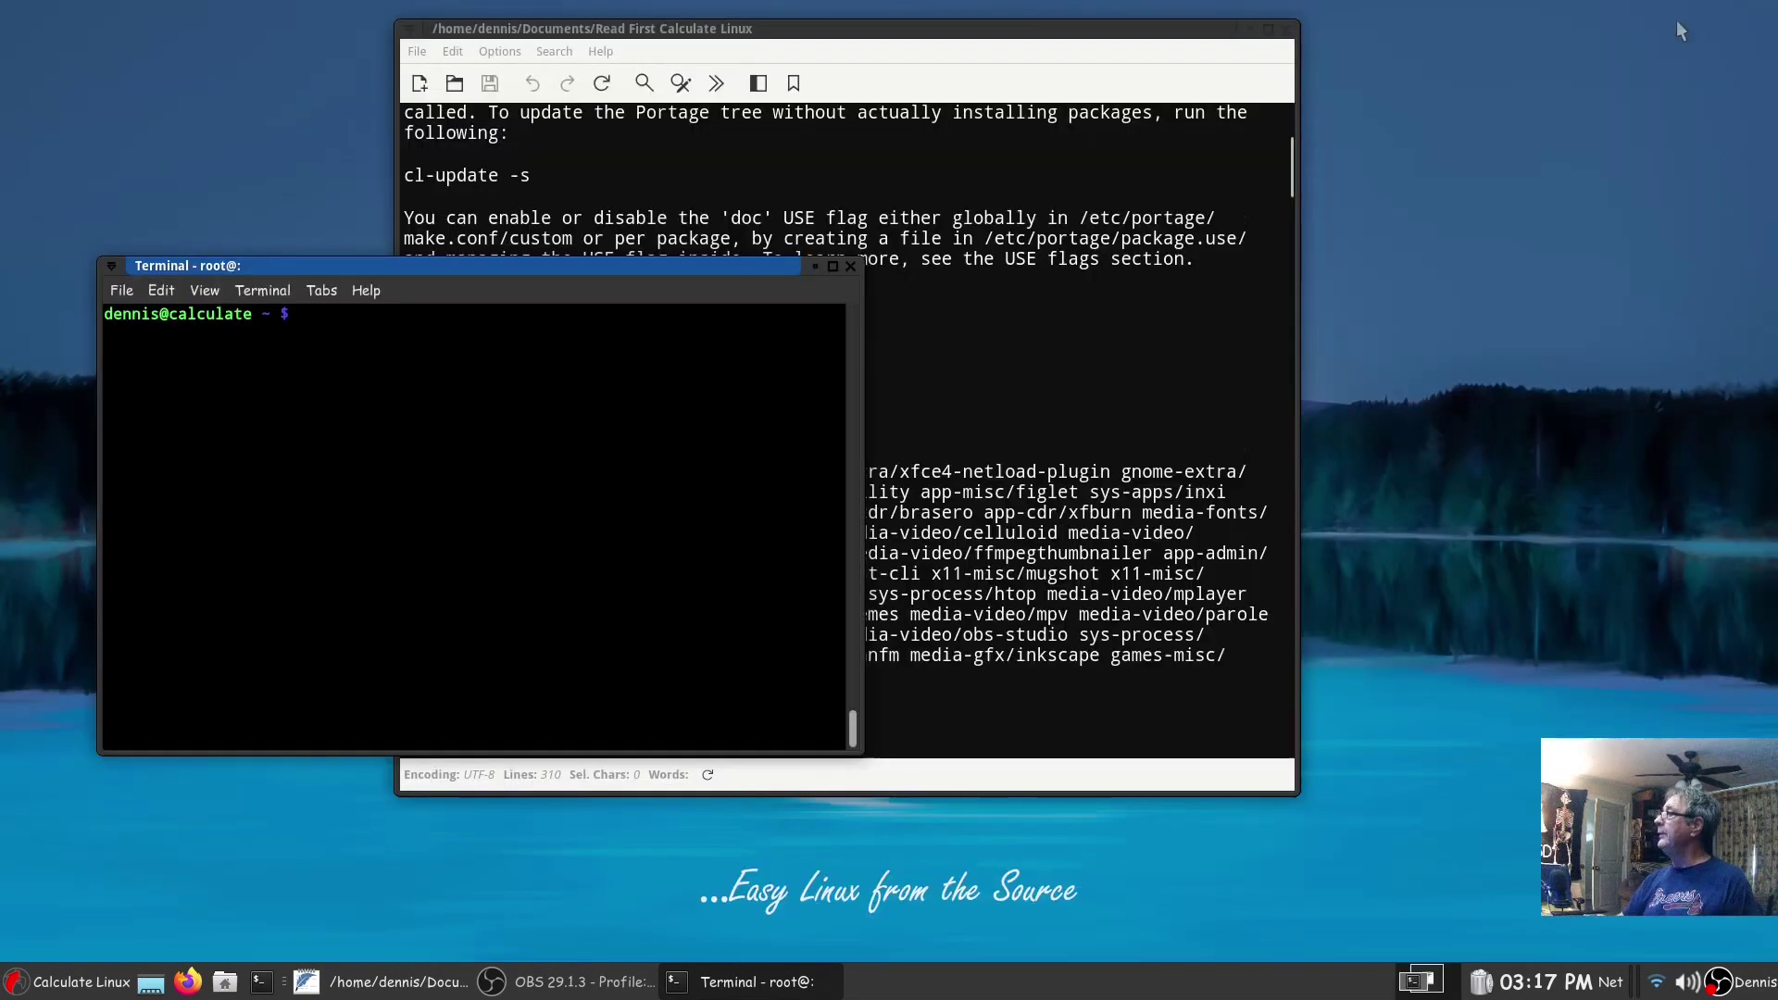
# - Restore the terminal as a larger window over the notes, clear it, and run uname -a
pyautogui.click(1750, 10)
pyautogui.moveTo(699, 270); pyautogui.dragTo(901, 307)
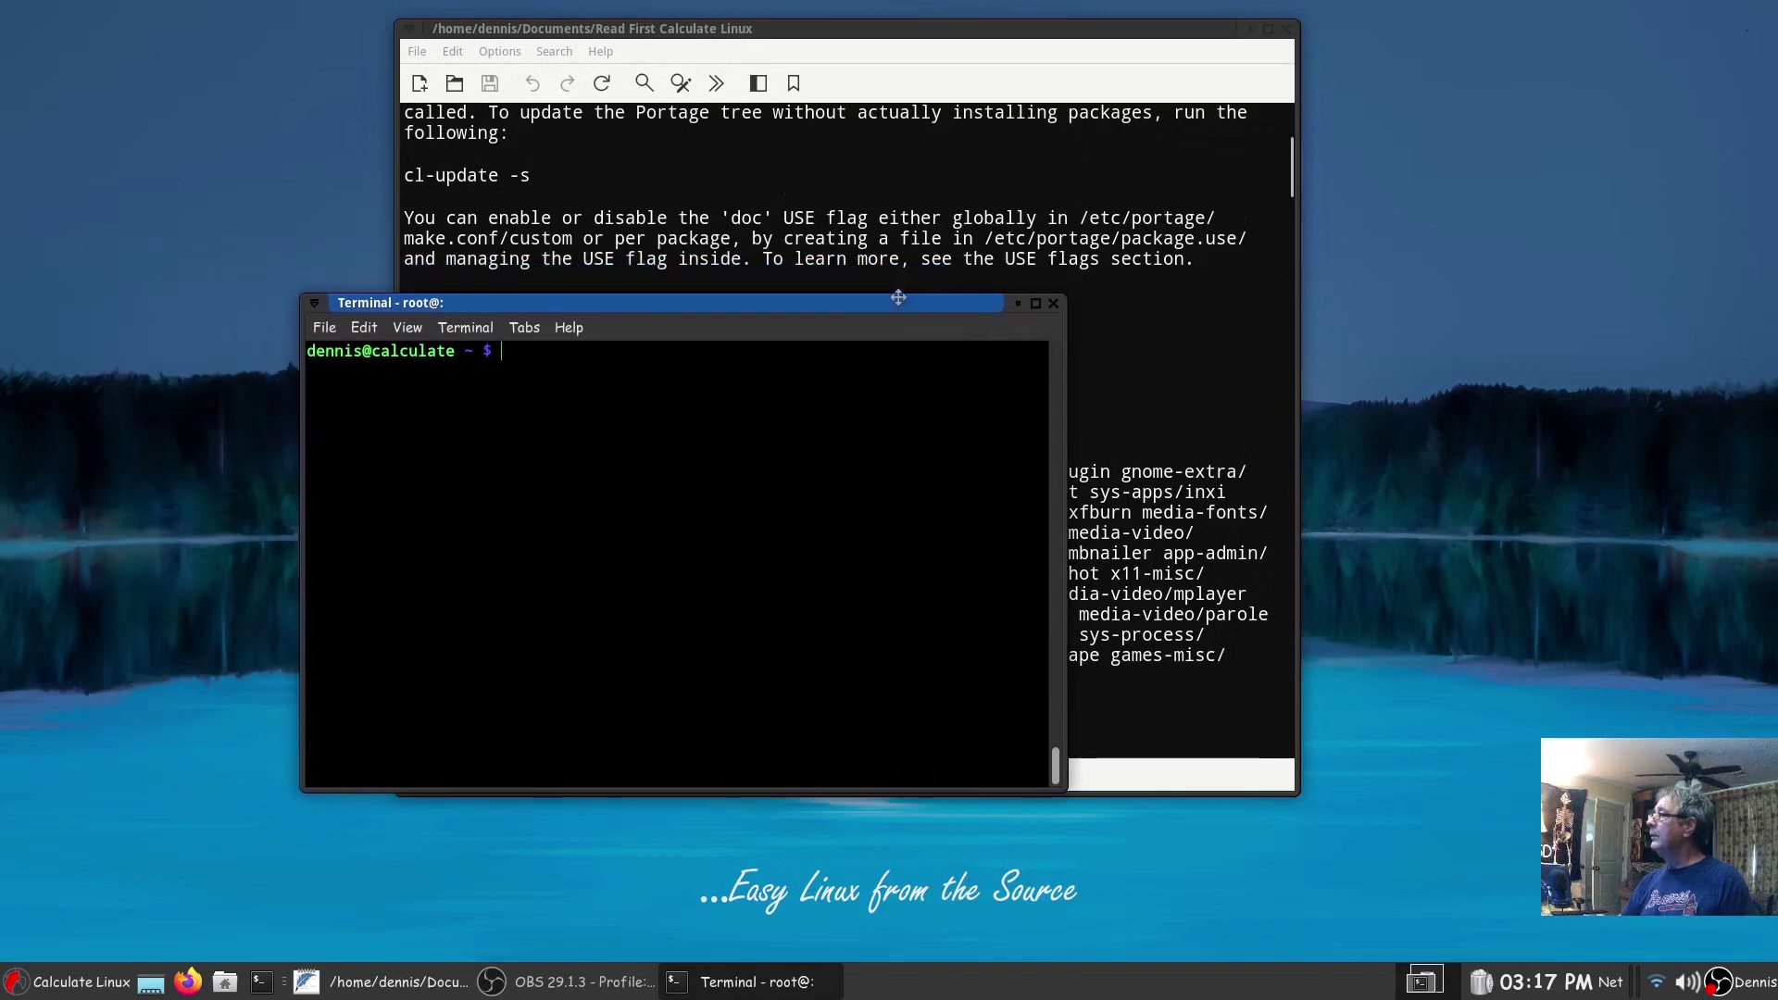
pyautogui.moveTo(1063, 304); pyautogui.dragTo(1159, 165)
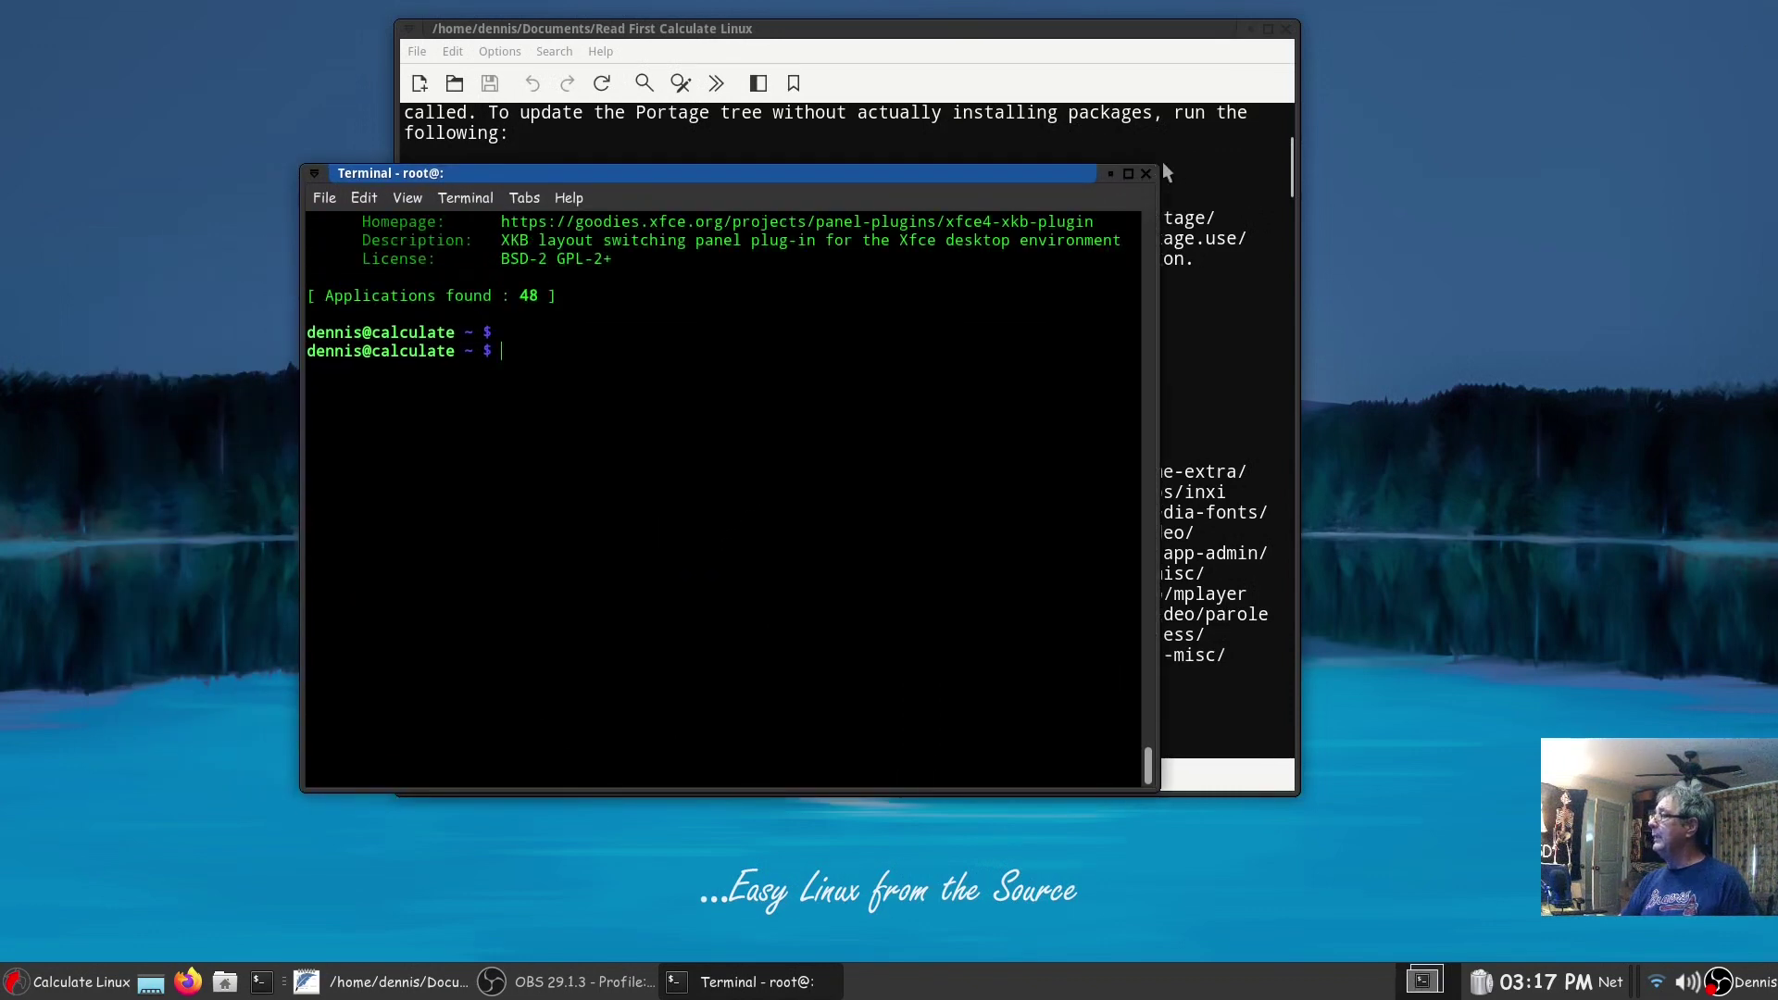
pyautogui.hotkey('ctrl', 'l')
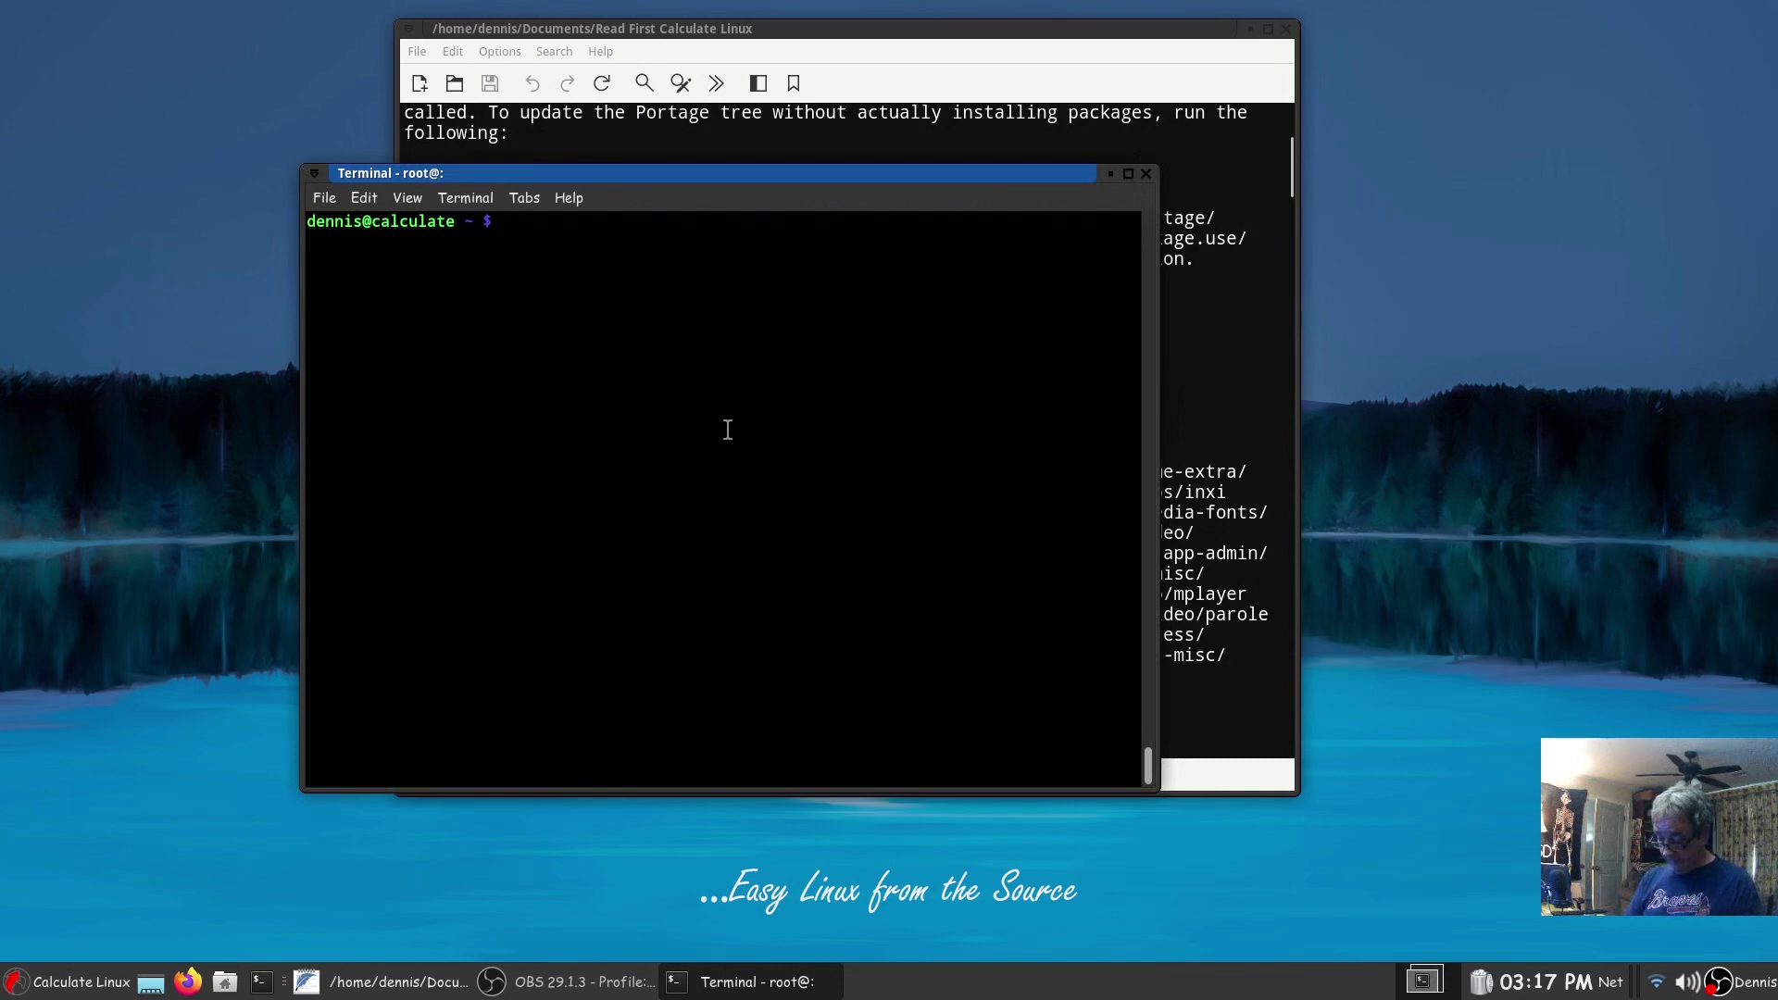
pyautogui.write('uname -')
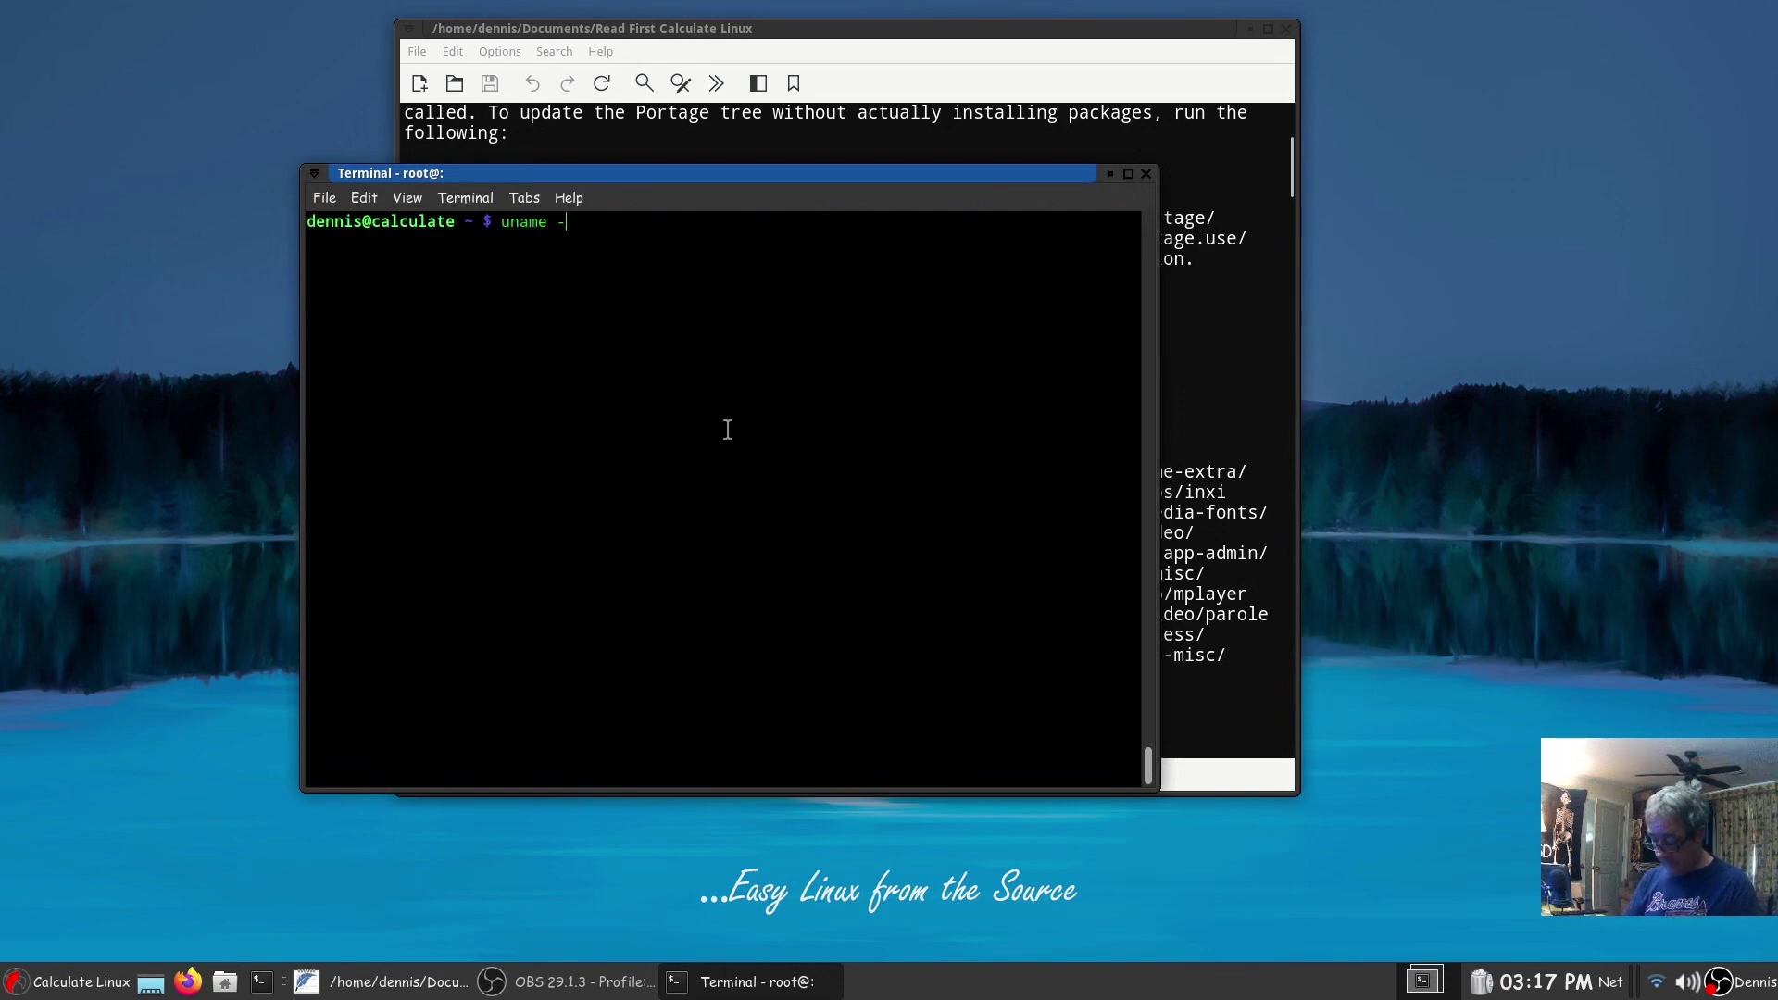
pyautogui.write('a')
pyautogui.press('Return')
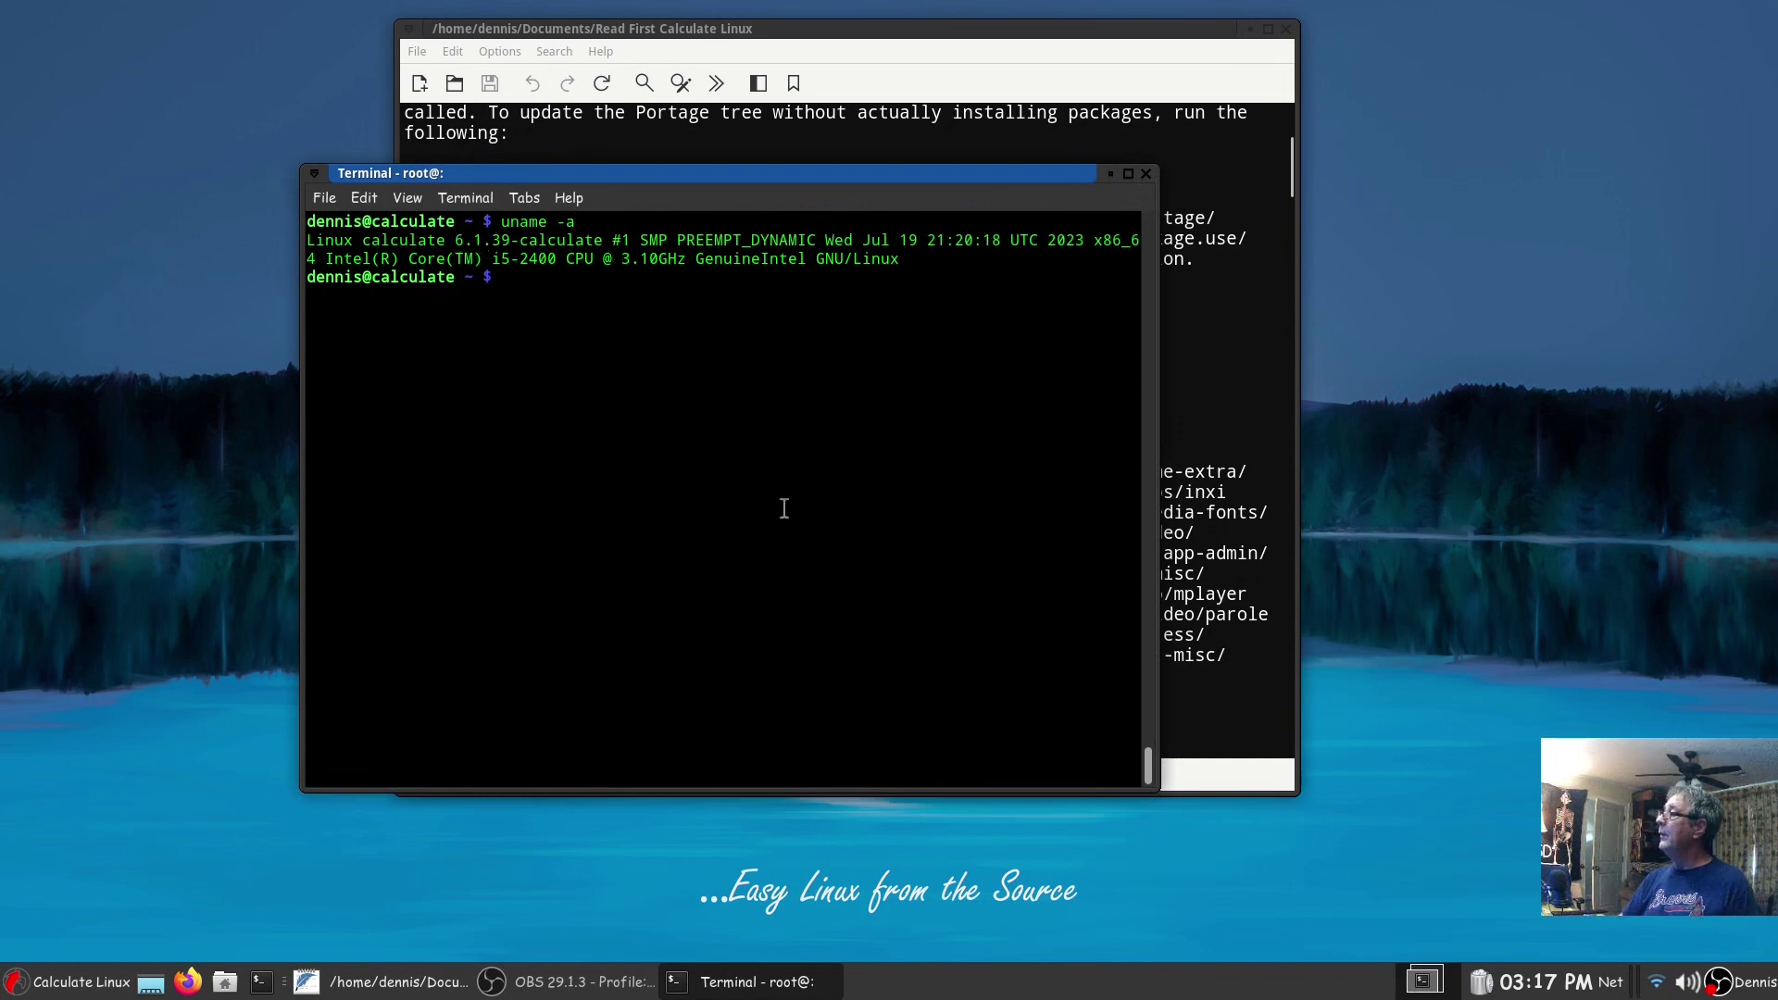
# - Run htop, then switch to the glances system monitor and quit it
pyautogui.write('htop')
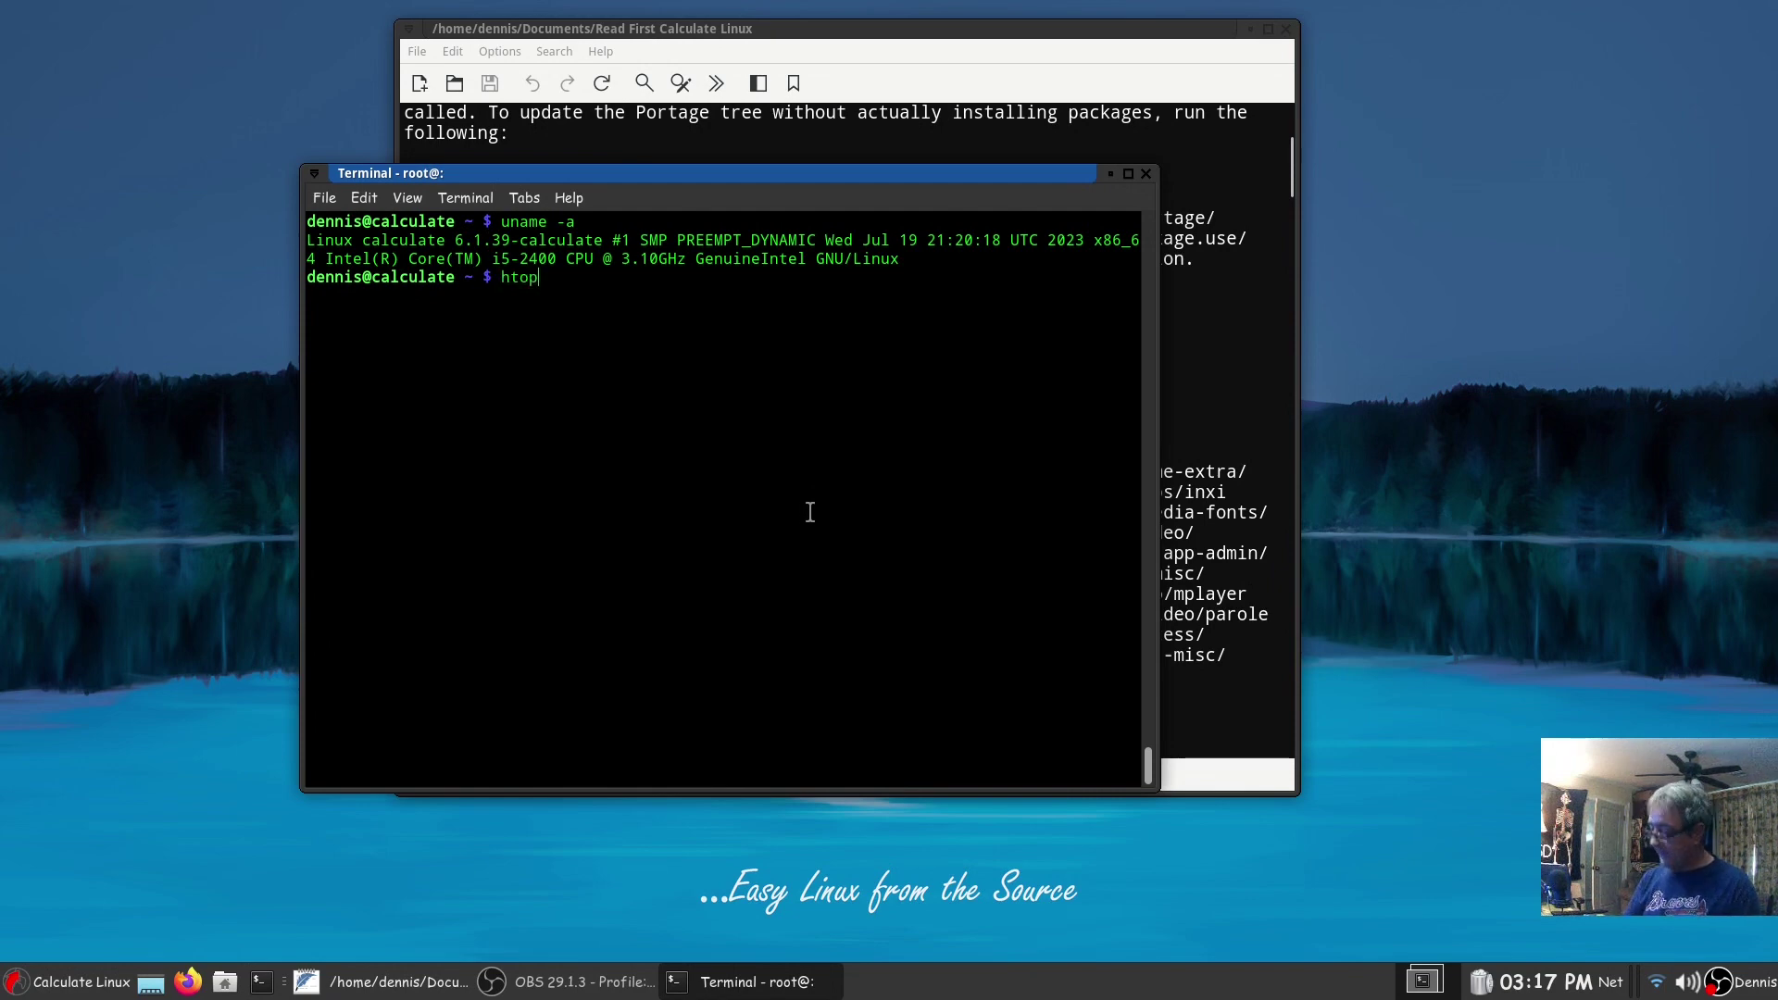
pyautogui.press('Return')
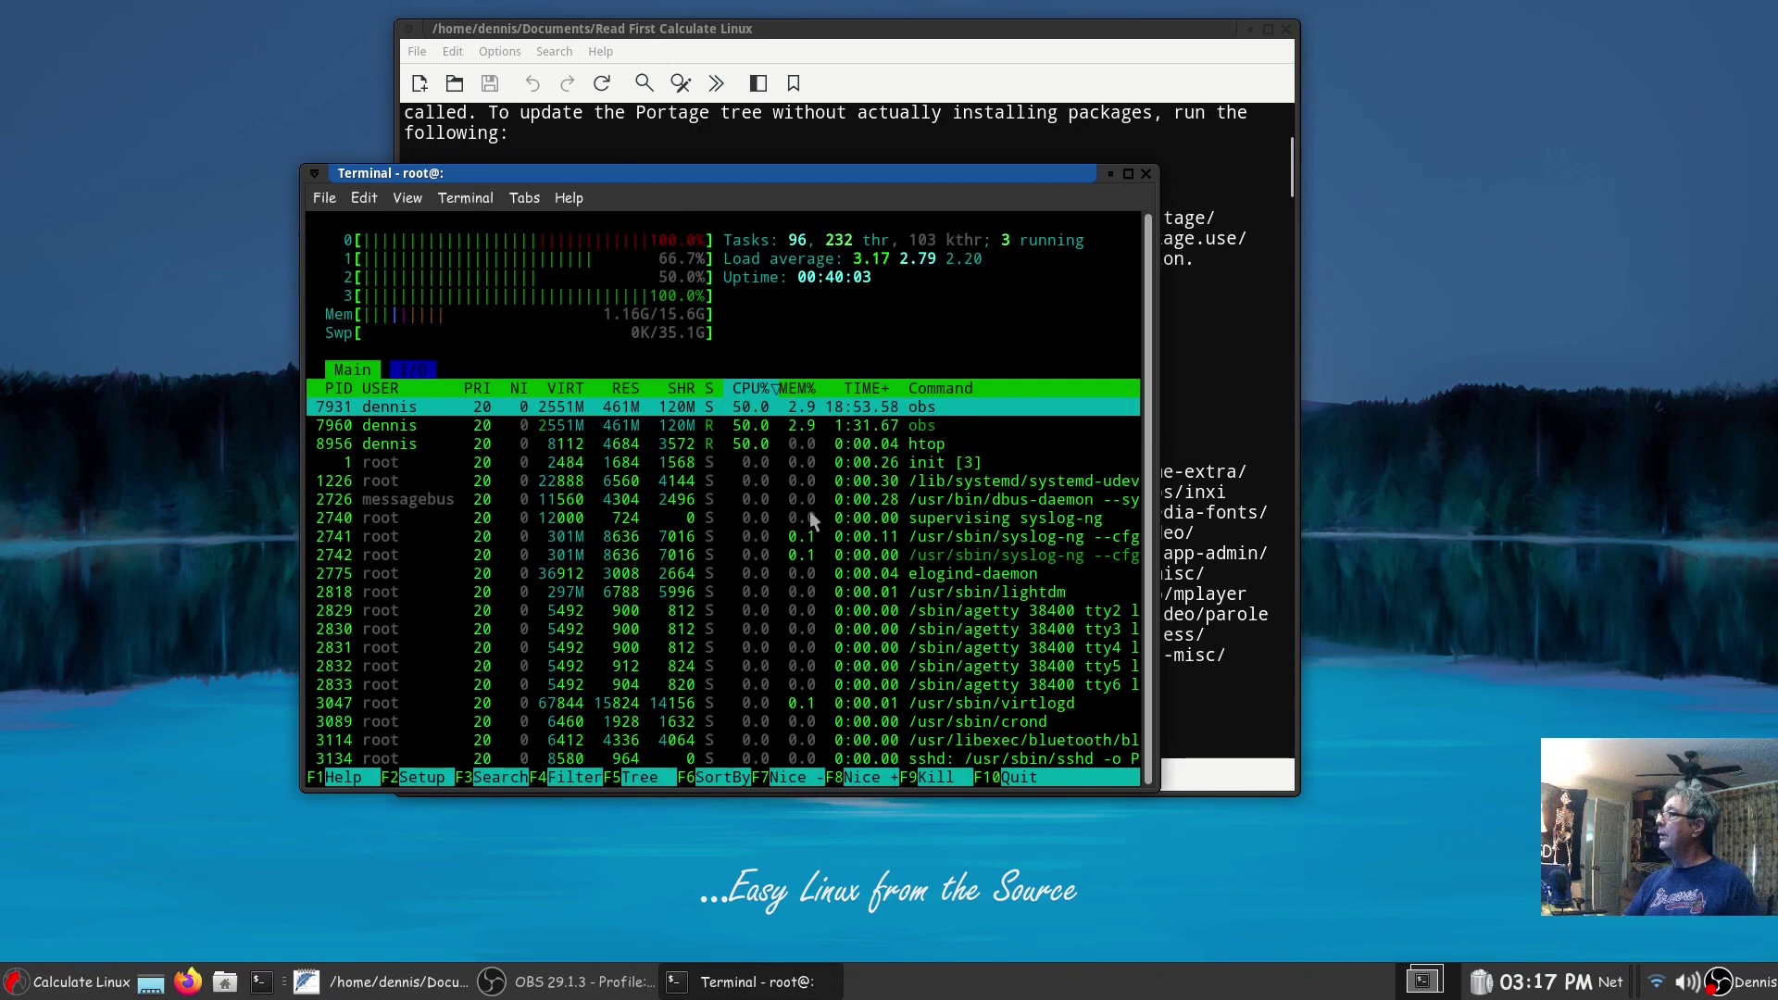
pyautogui.write('qgla')
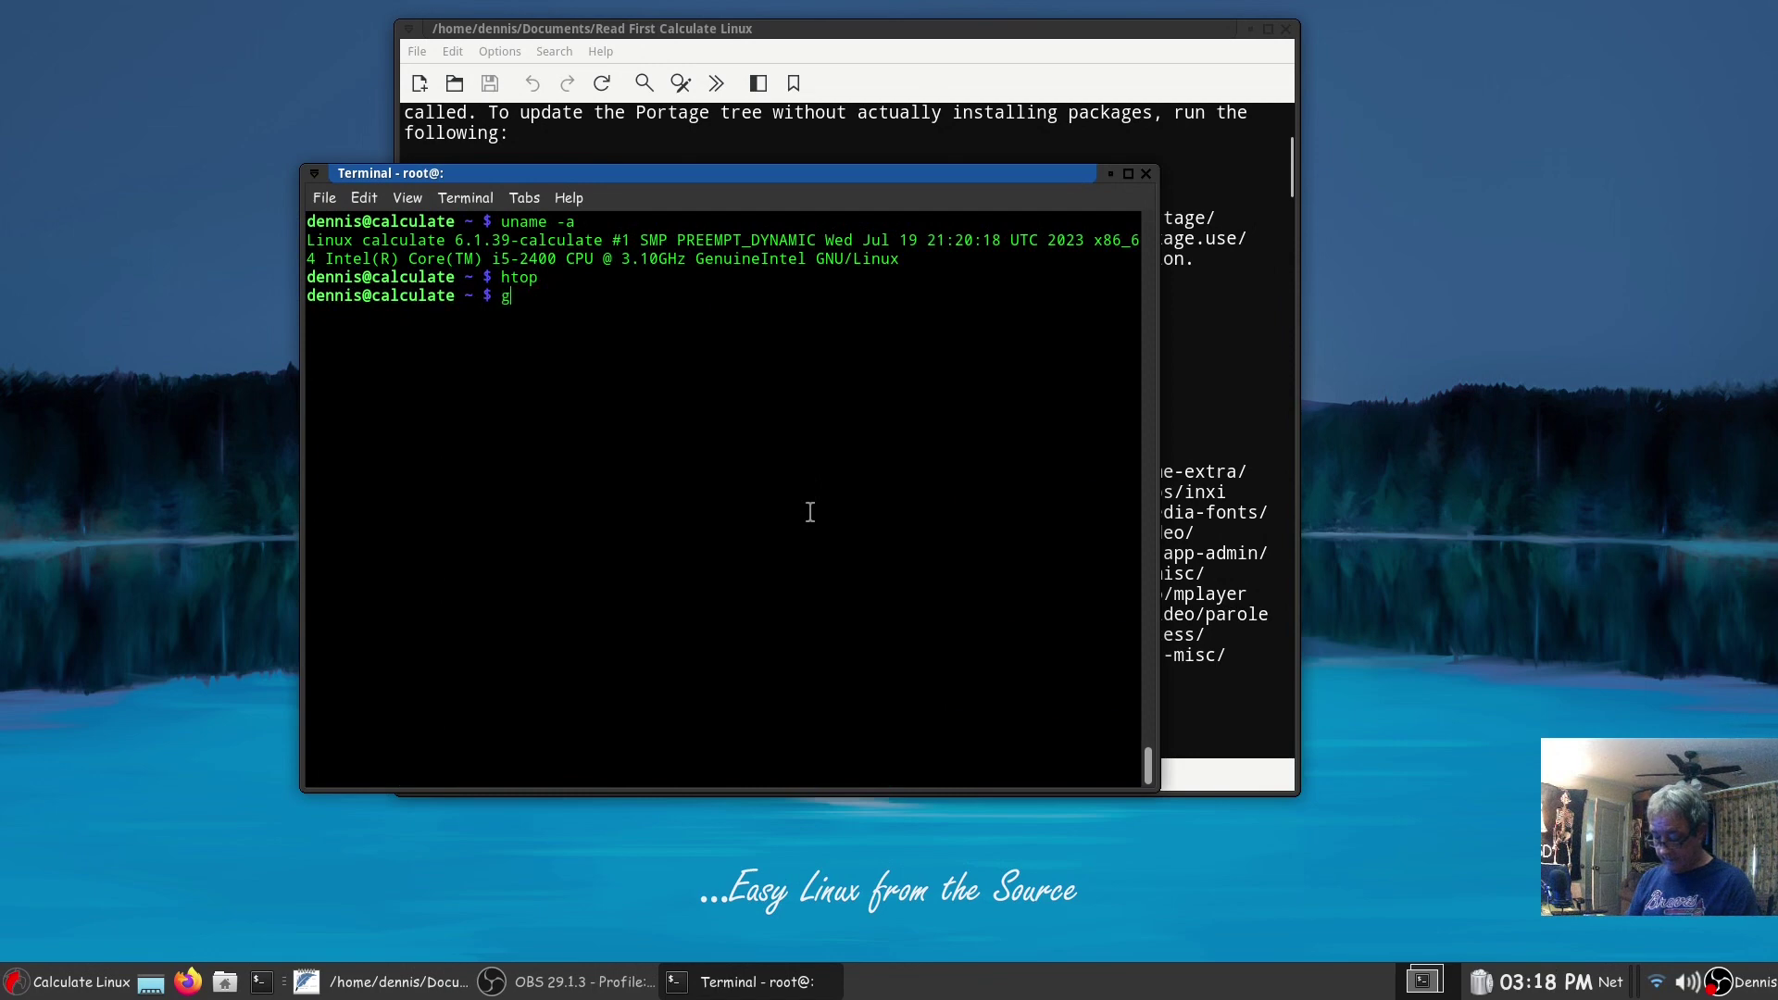
pyautogui.write('nces')
pyautogui.press('Return')
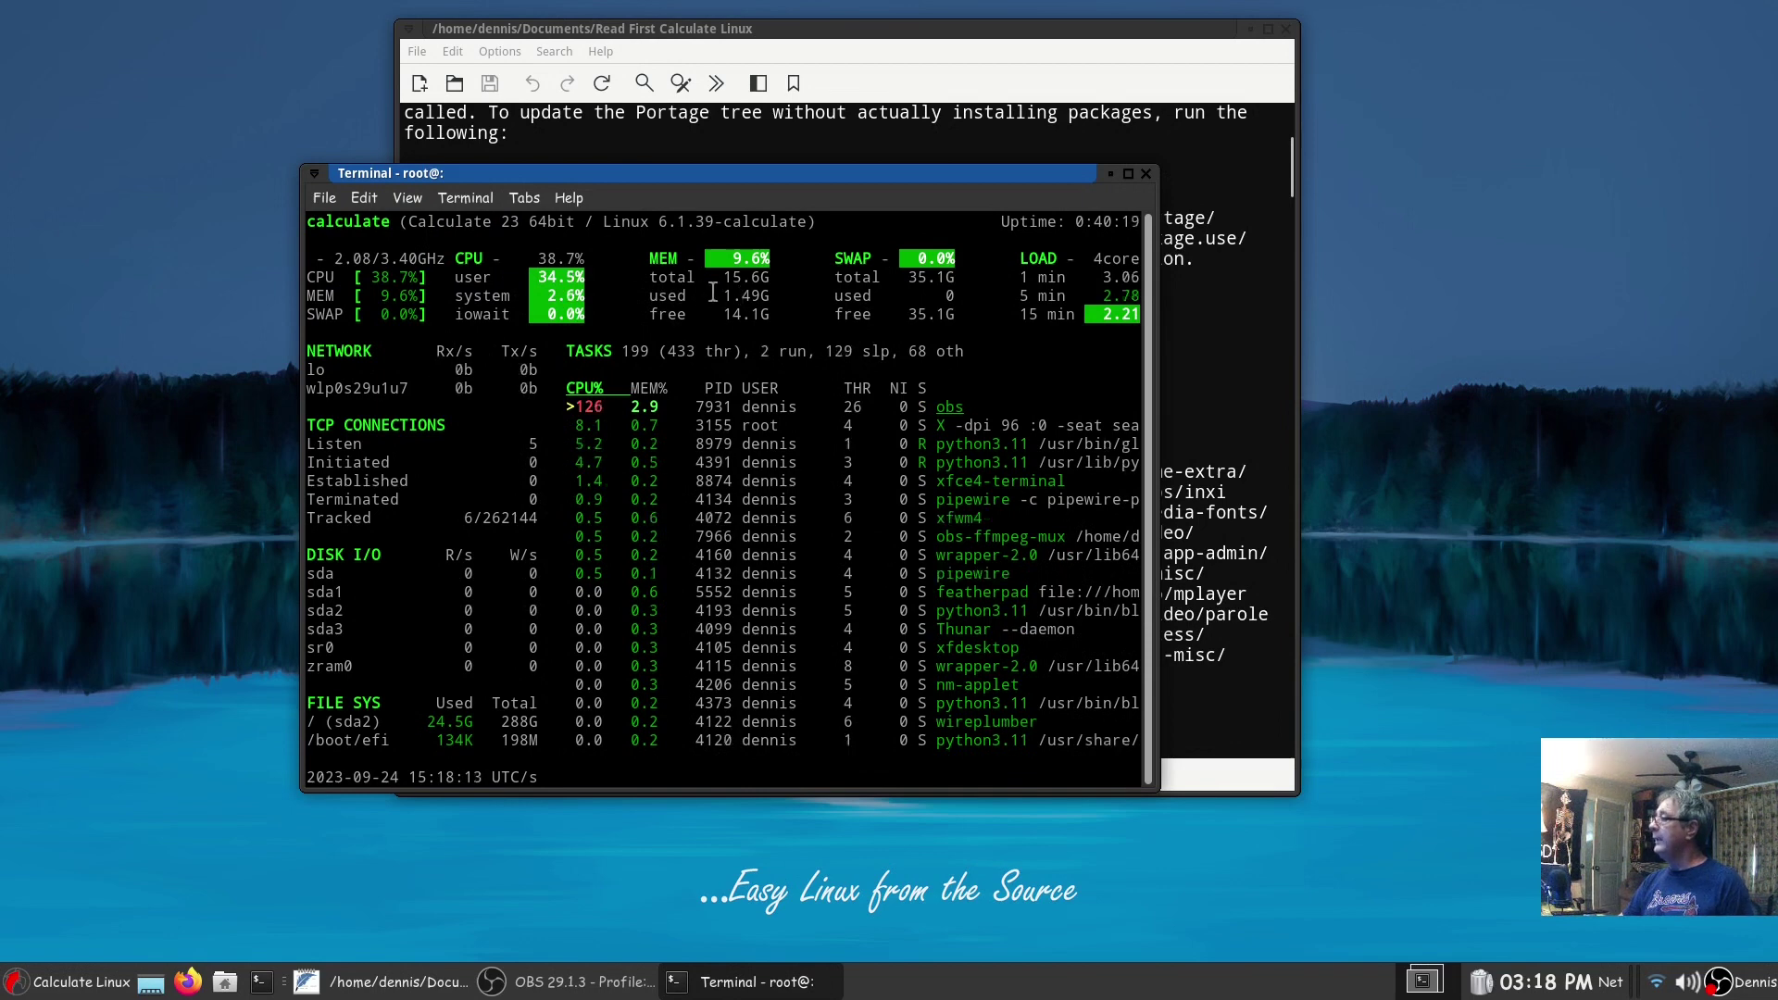
pyautogui.press('q')
# - Launch htop again to view running processes
pyautogui.press('Up')
pyautogui.press('Up')
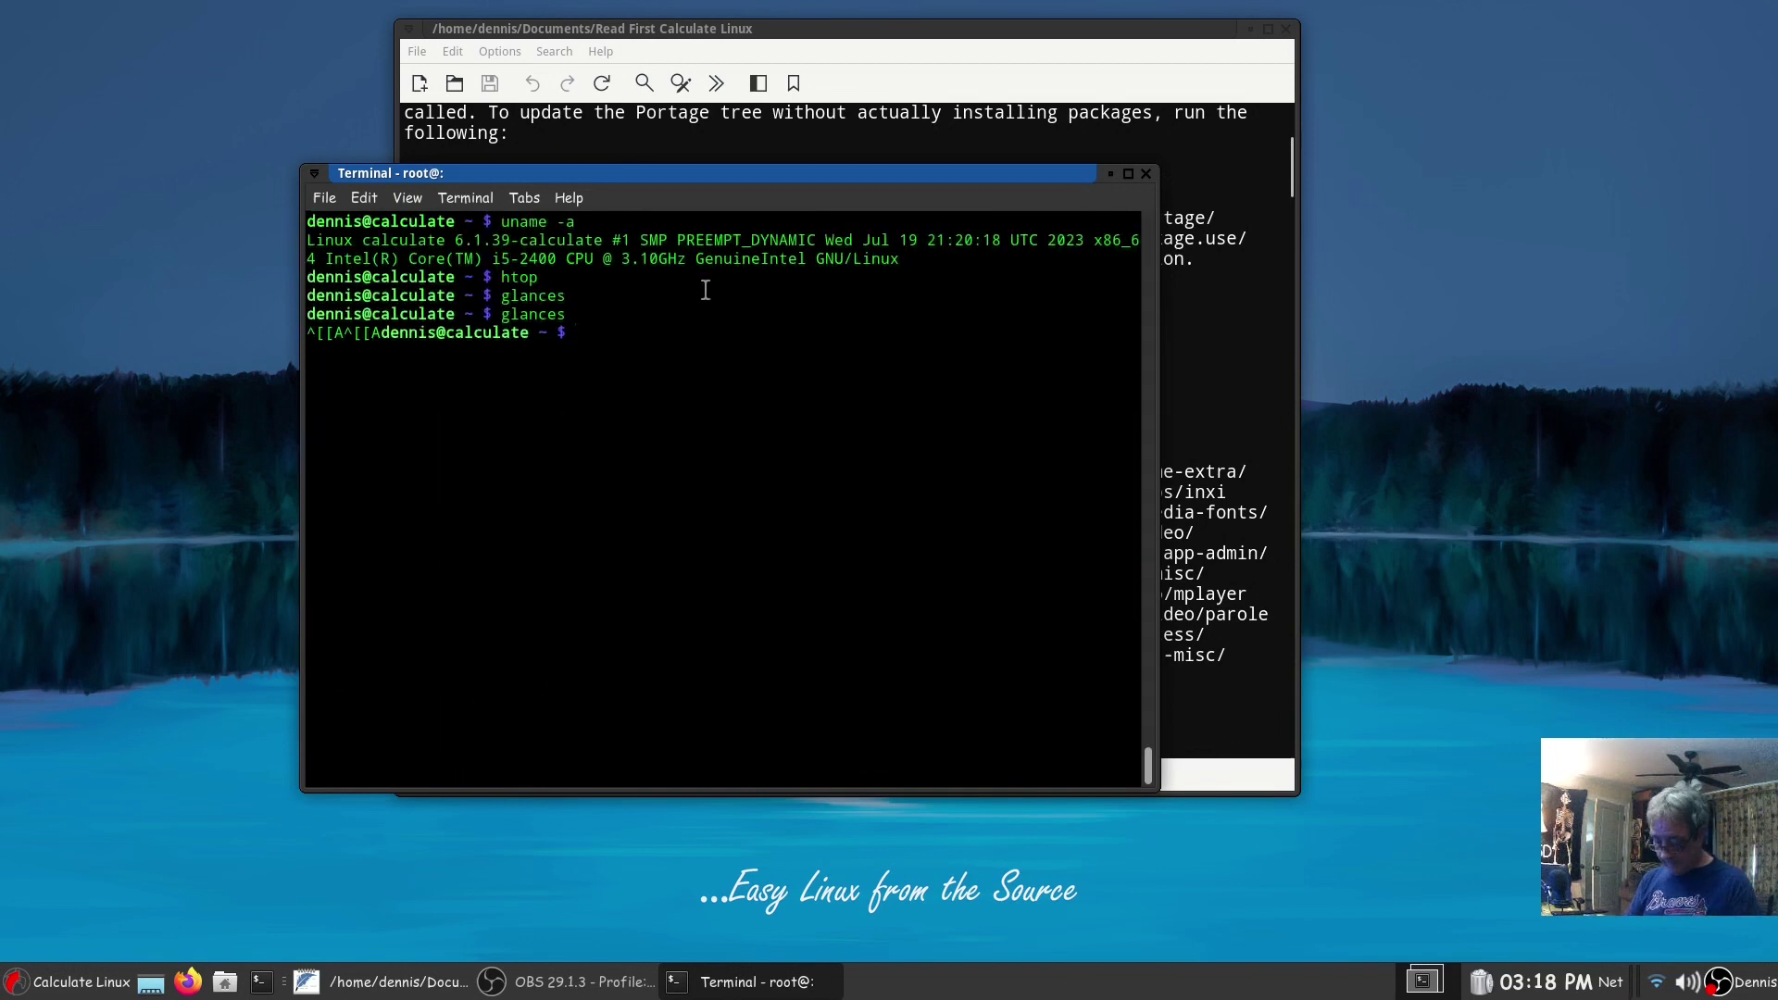
pyautogui.write('htop')
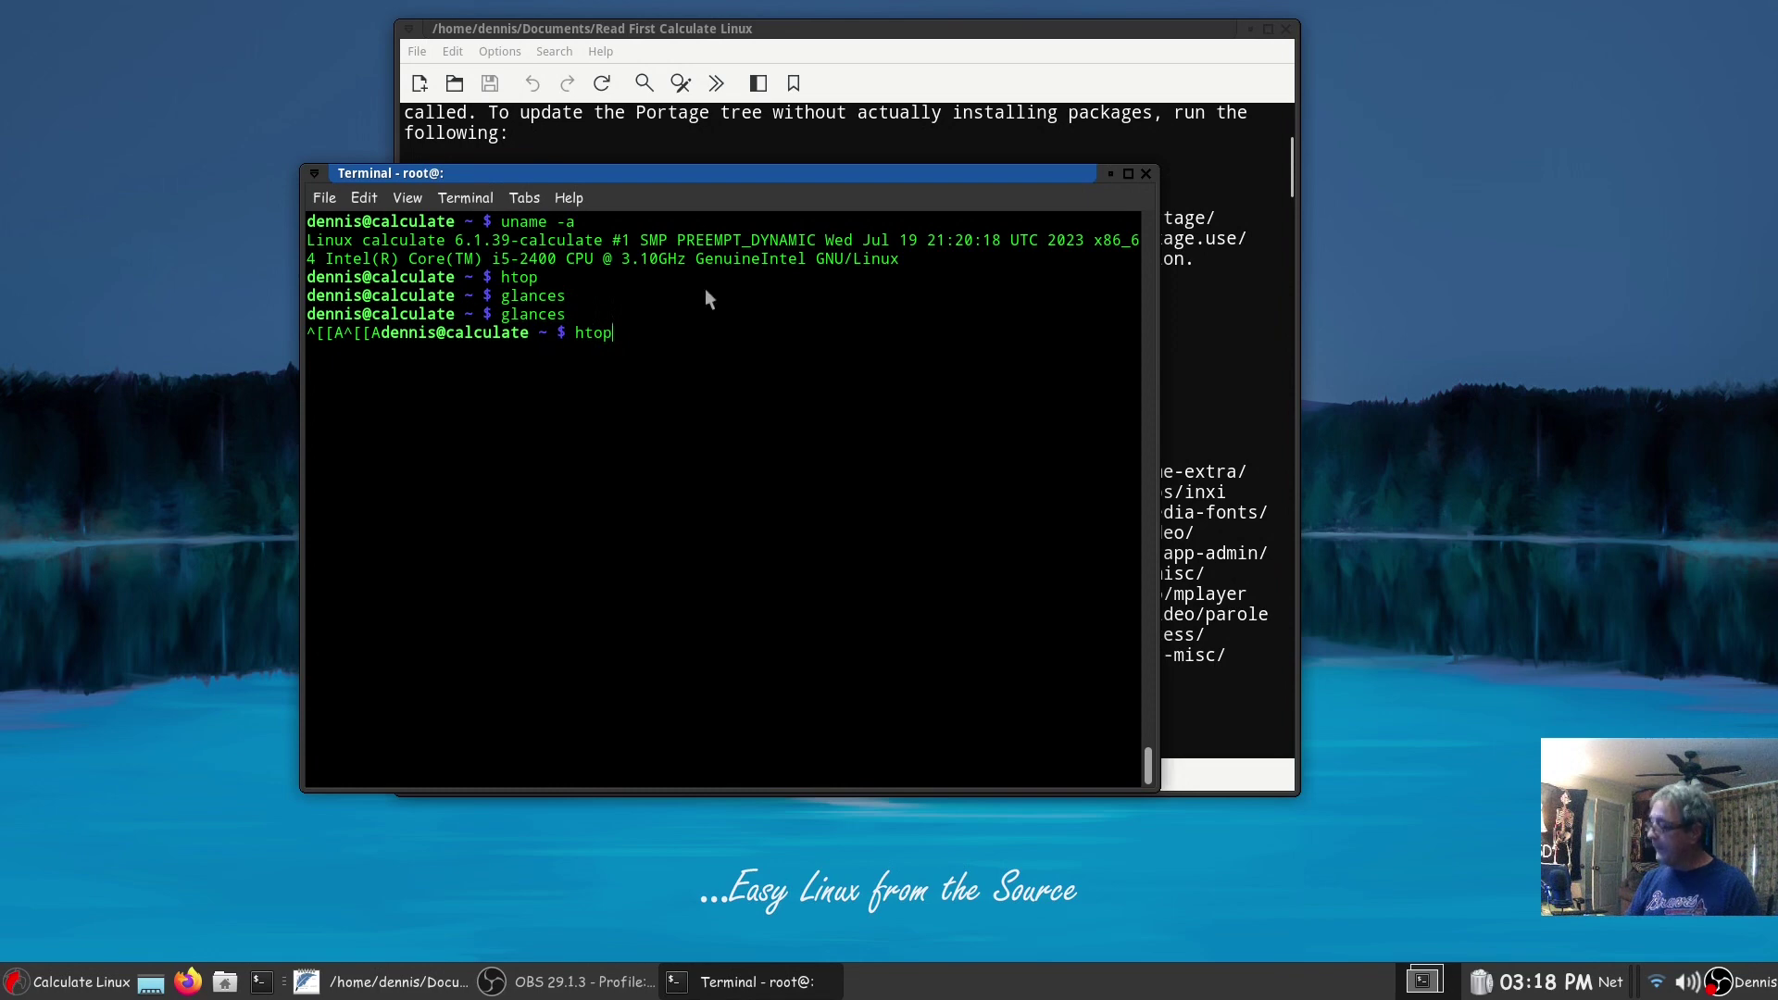
pyautogui.press('Return')
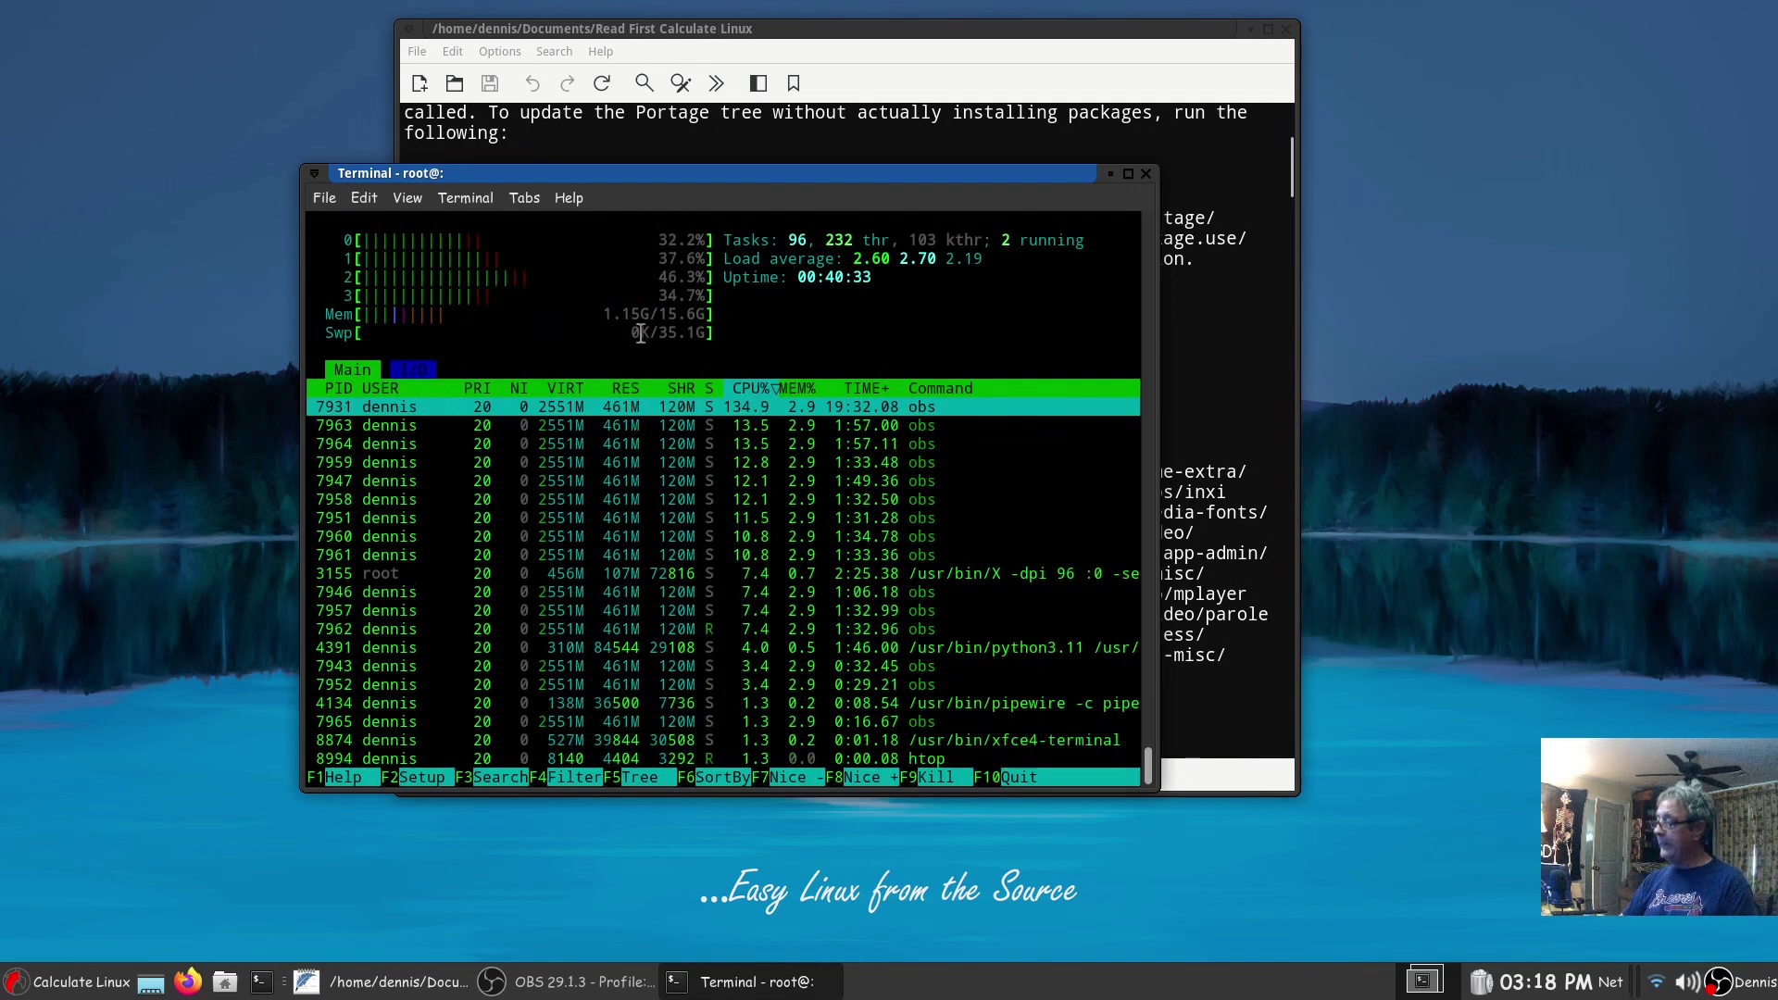
# - Quit htop, close the terminal, and read down the Read First notes past the package and flatpak lists
pyautogui.press('q')
pyautogui.click(1145, 174)
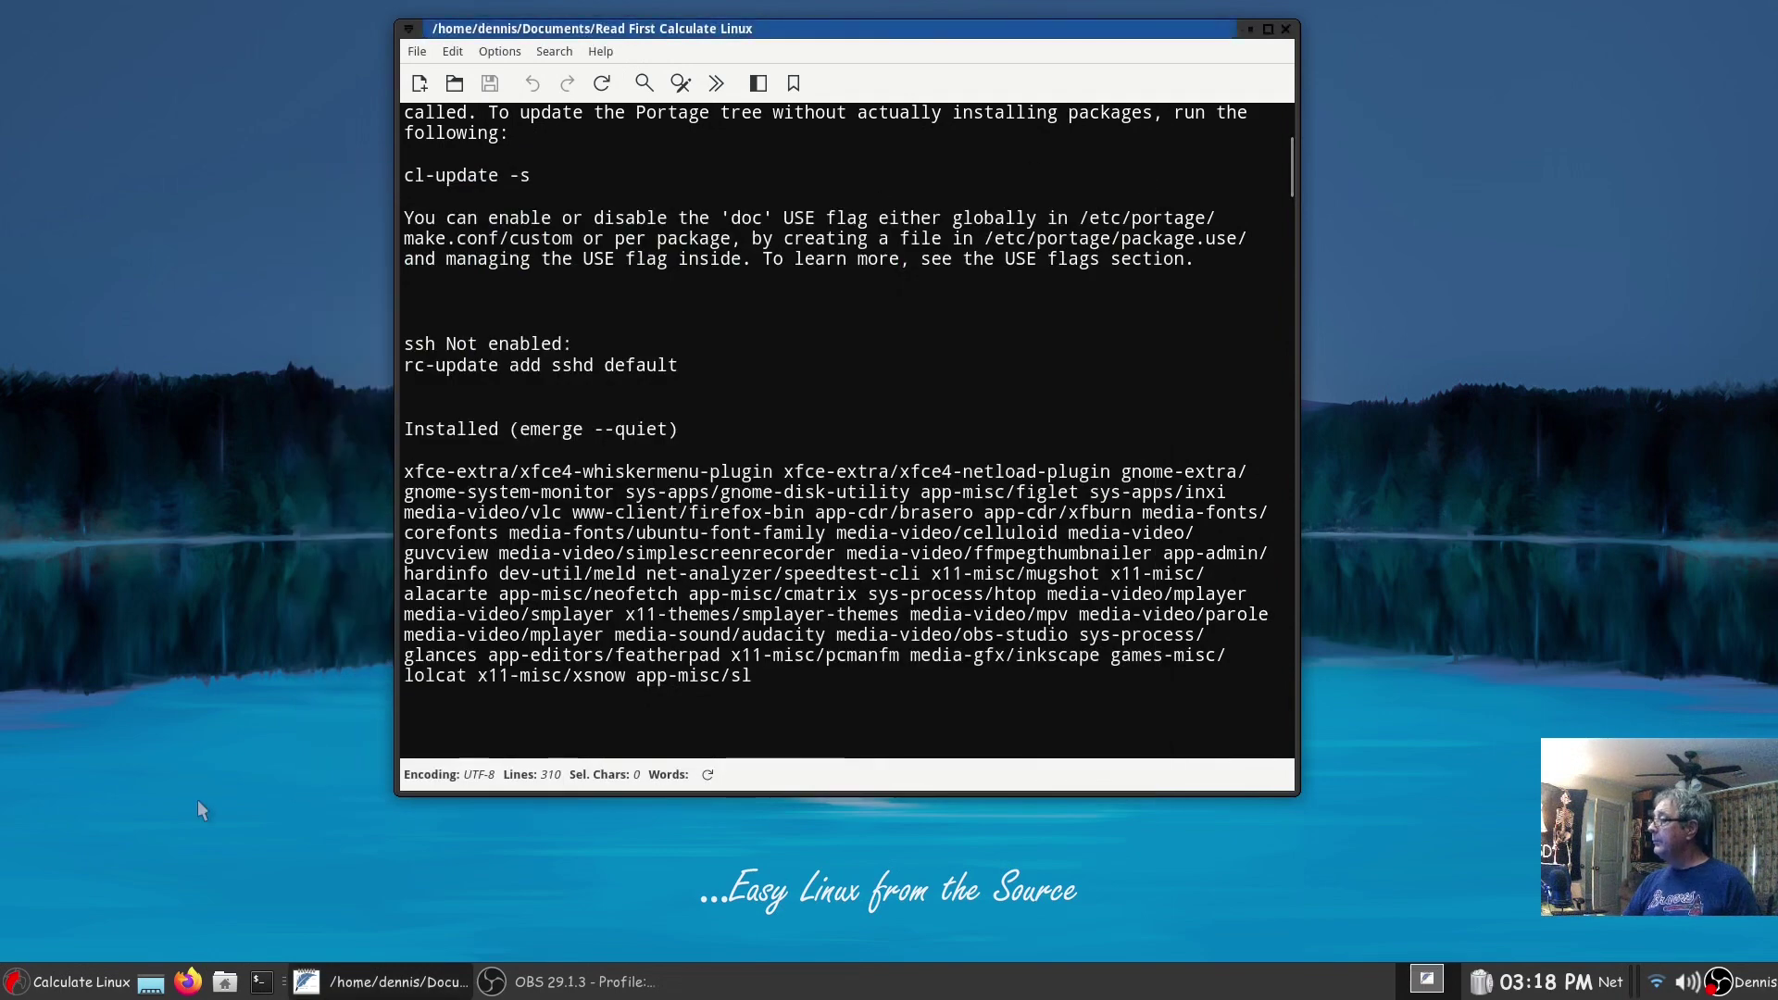
pyautogui.scroll(-3, 787, 593)
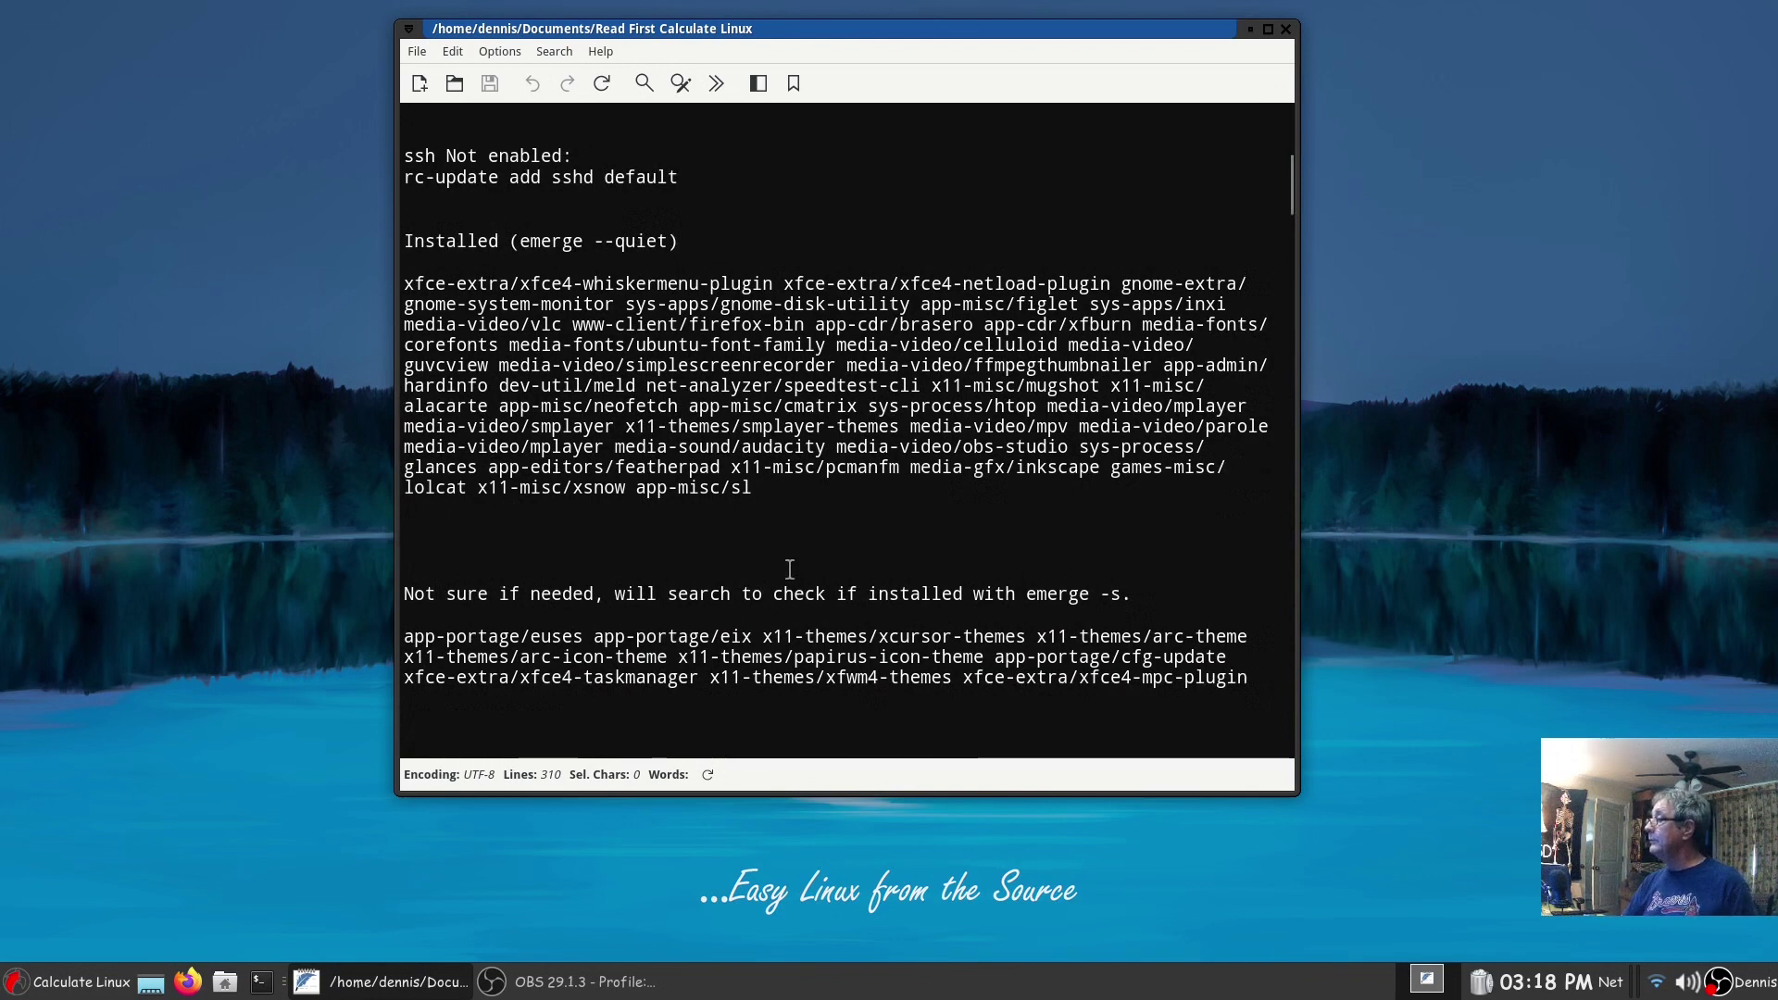
pyautogui.scroll(-2, 789, 568)
pyautogui.scroll(-3, 789, 568)
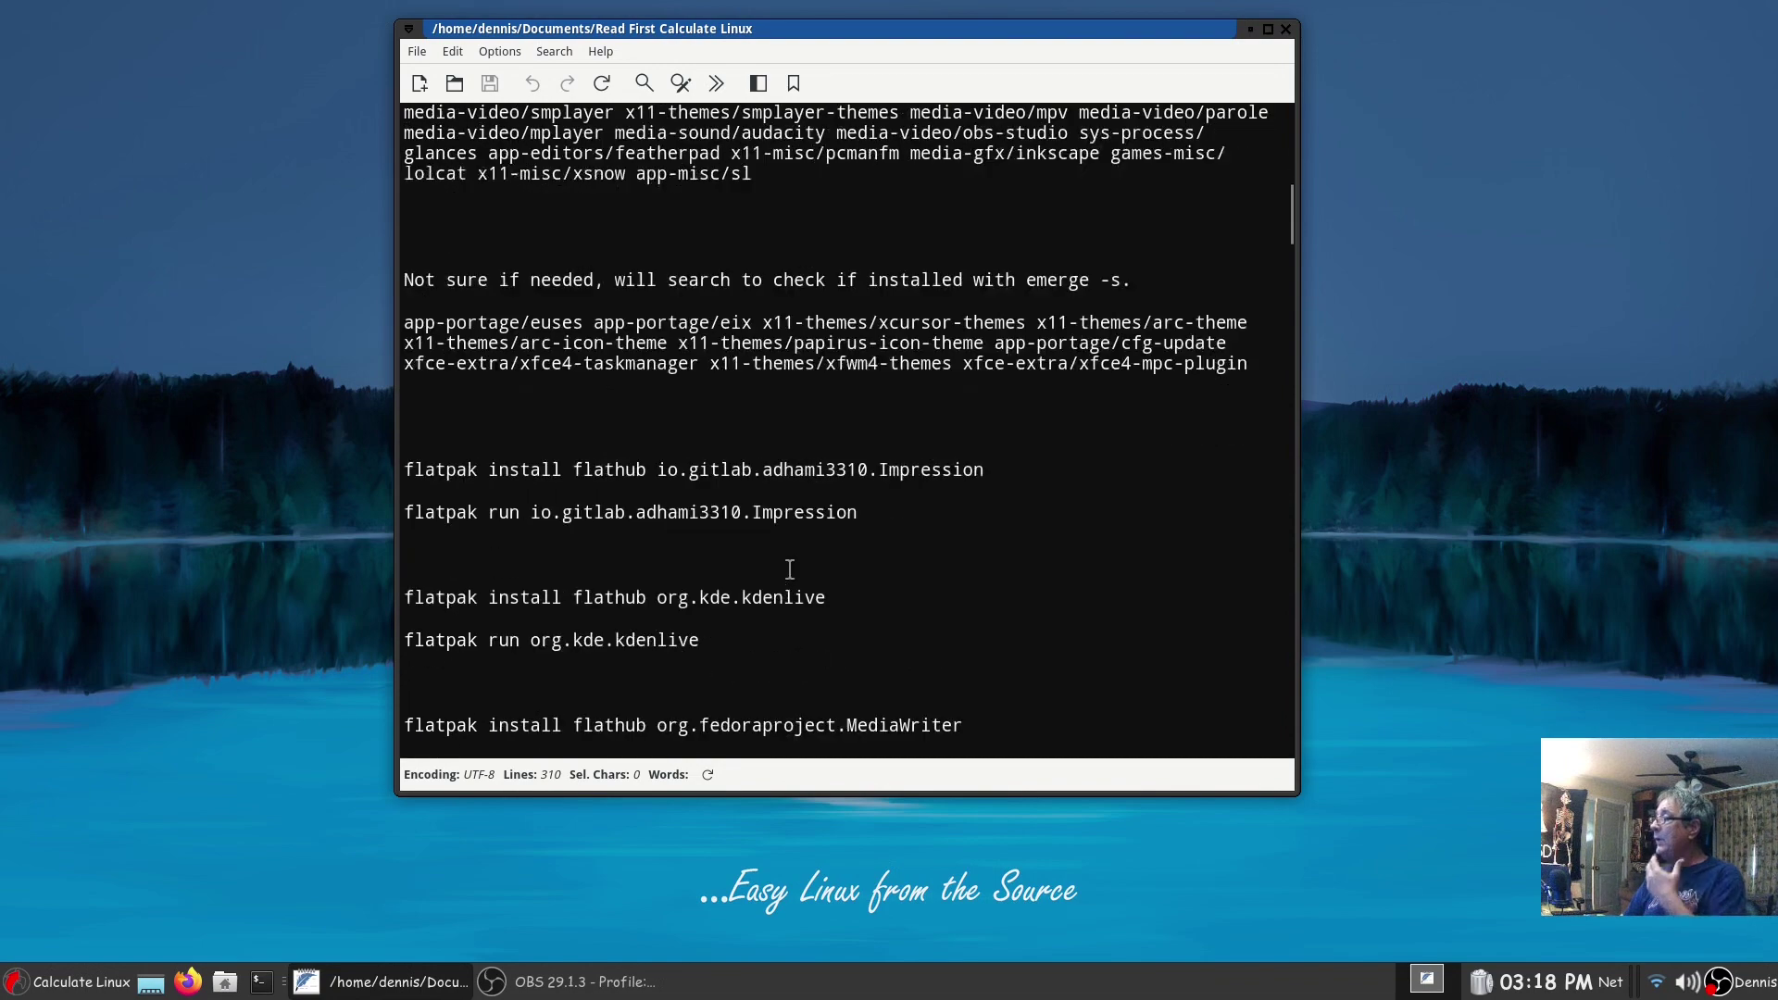
pyautogui.scroll(-3, 789, 568)
pyautogui.scroll(-18, 788, 568)
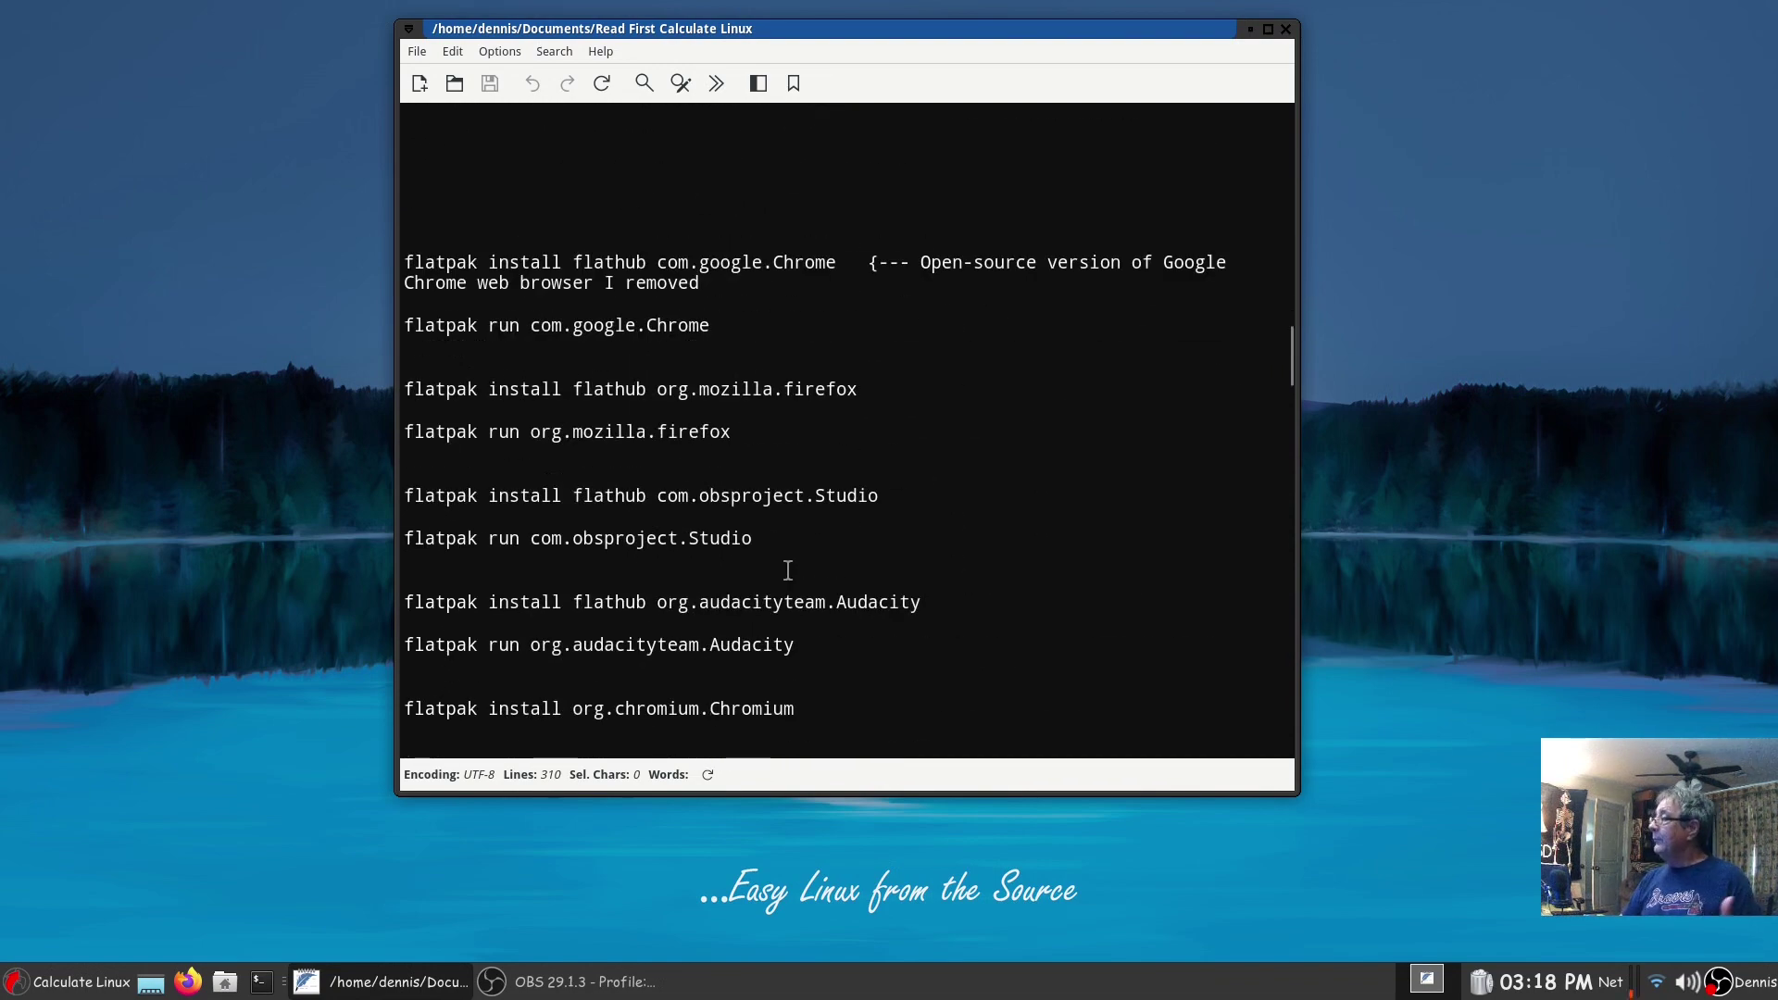
pyautogui.scroll(-10, 787, 570)
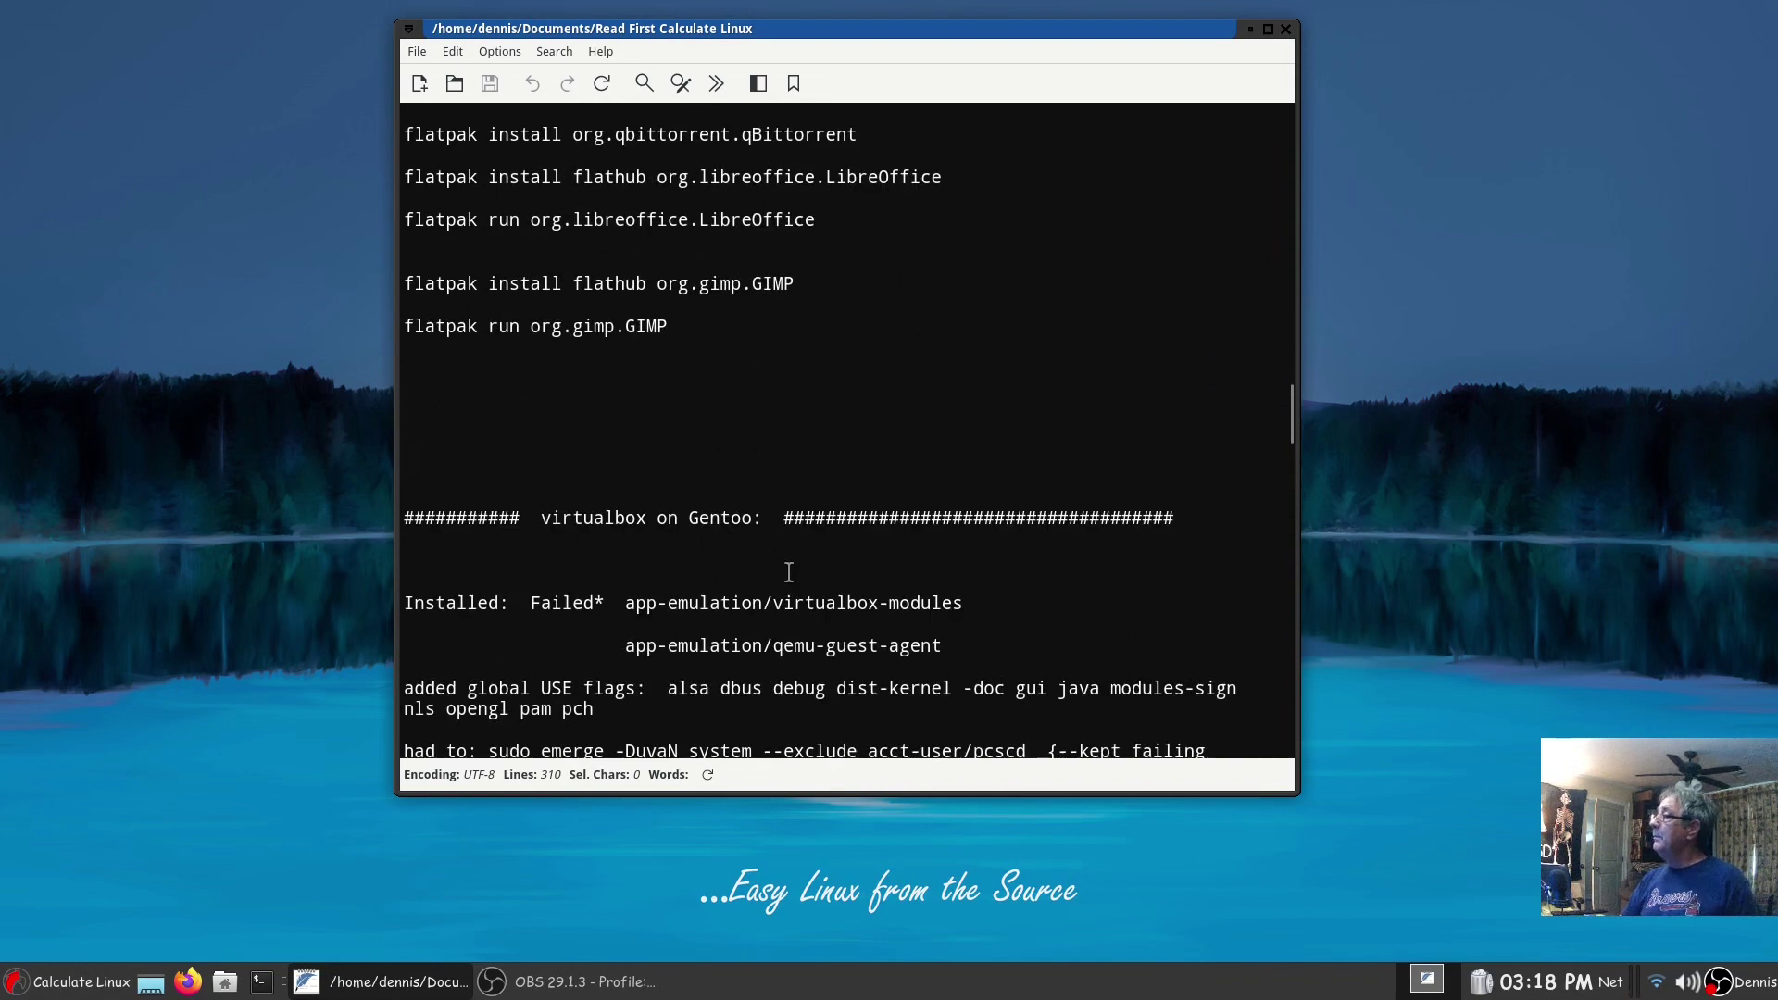
pyautogui.scroll(-2, 789, 572)
pyautogui.scroll(-2, 788, 570)
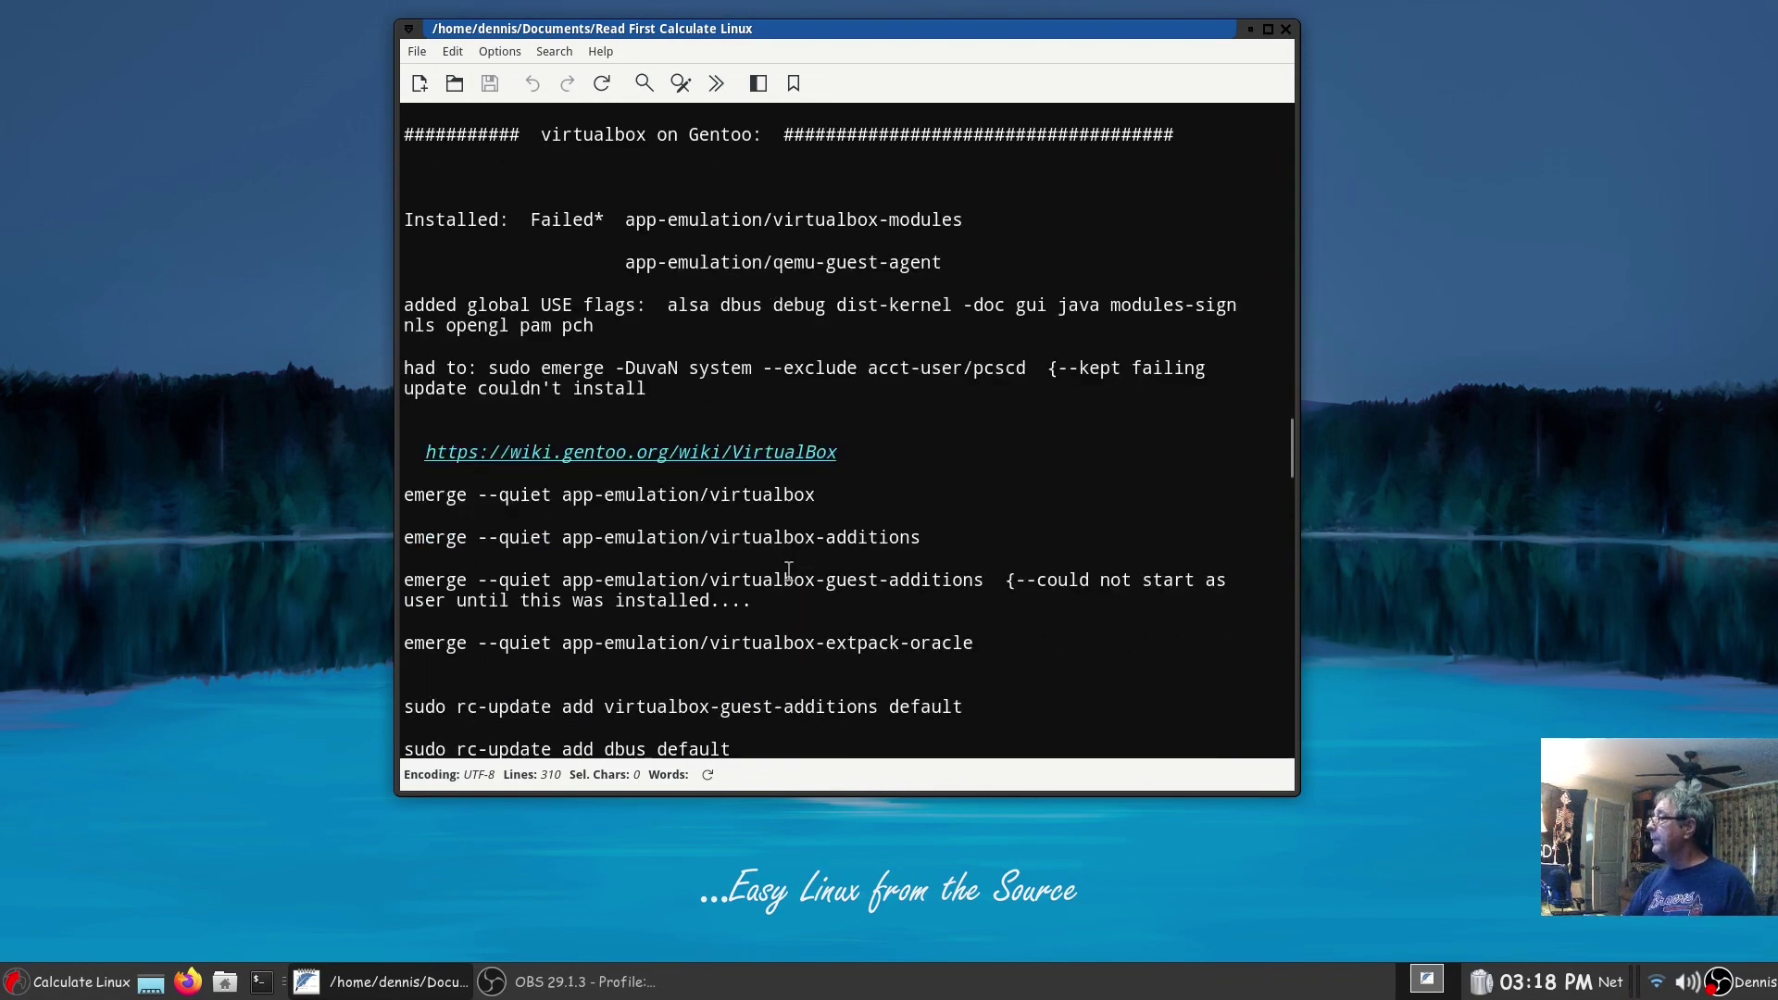
pyautogui.scroll(-2, 788, 569)
pyautogui.scroll(-3, 789, 571)
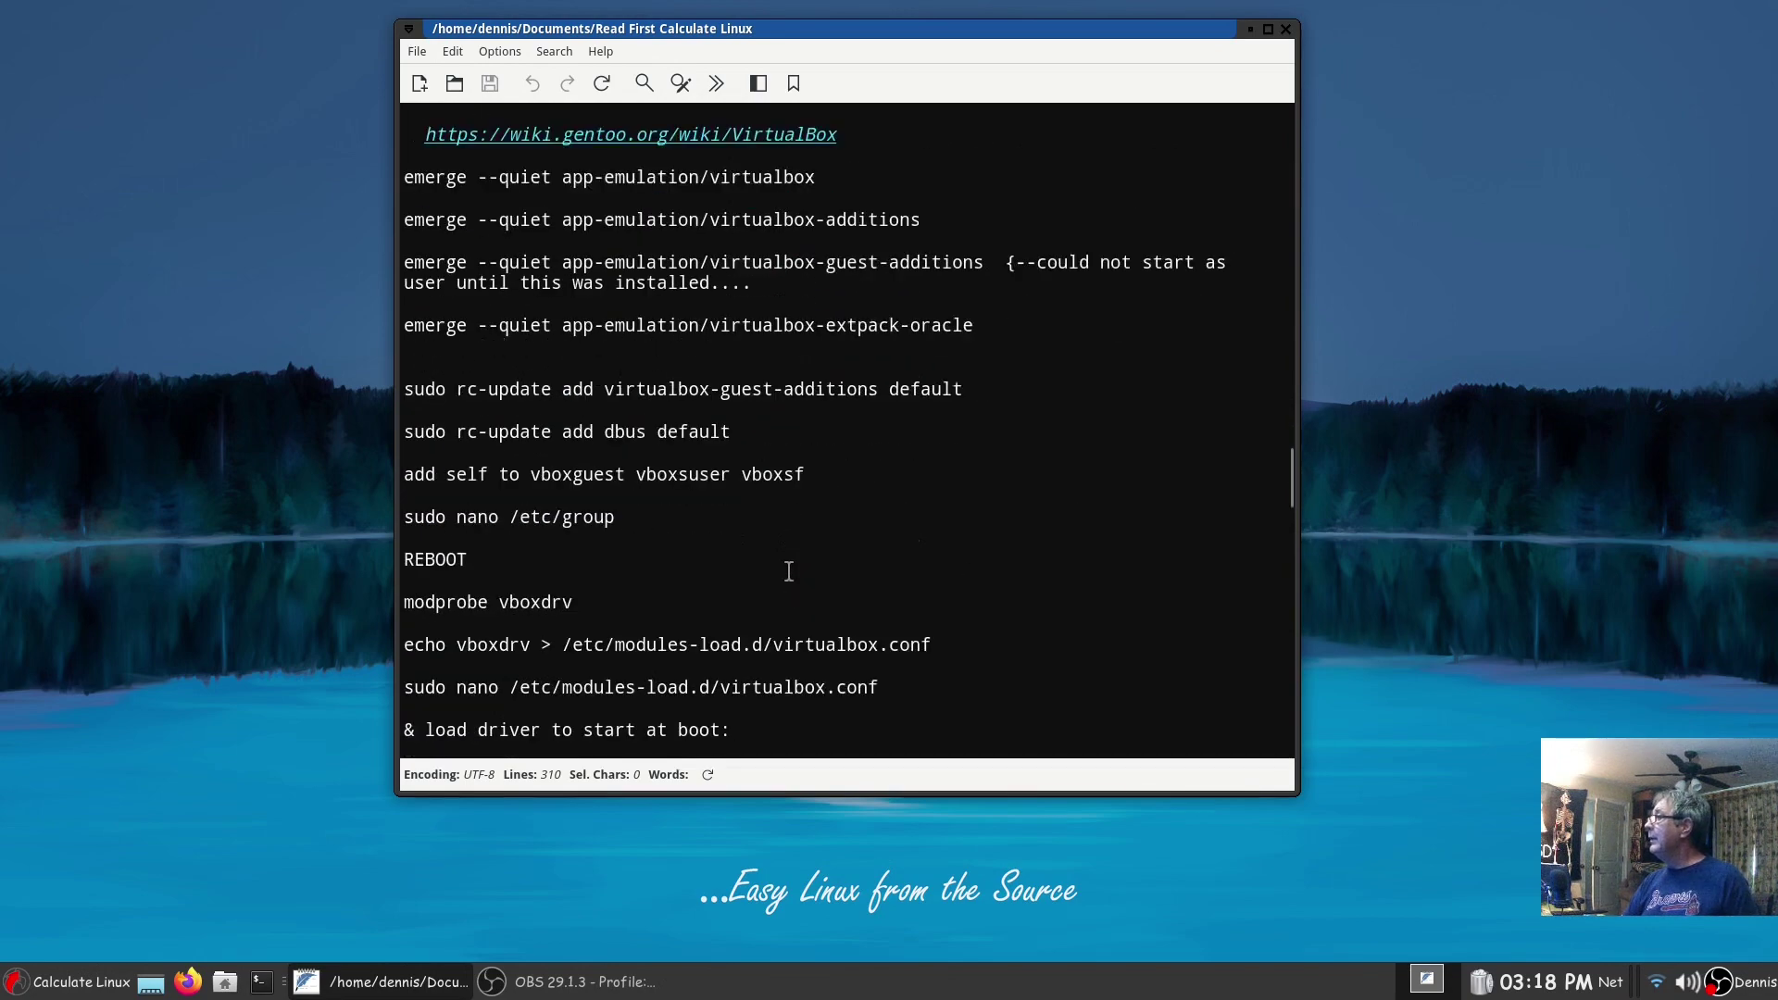
pyautogui.scroll(-4, 783, 489)
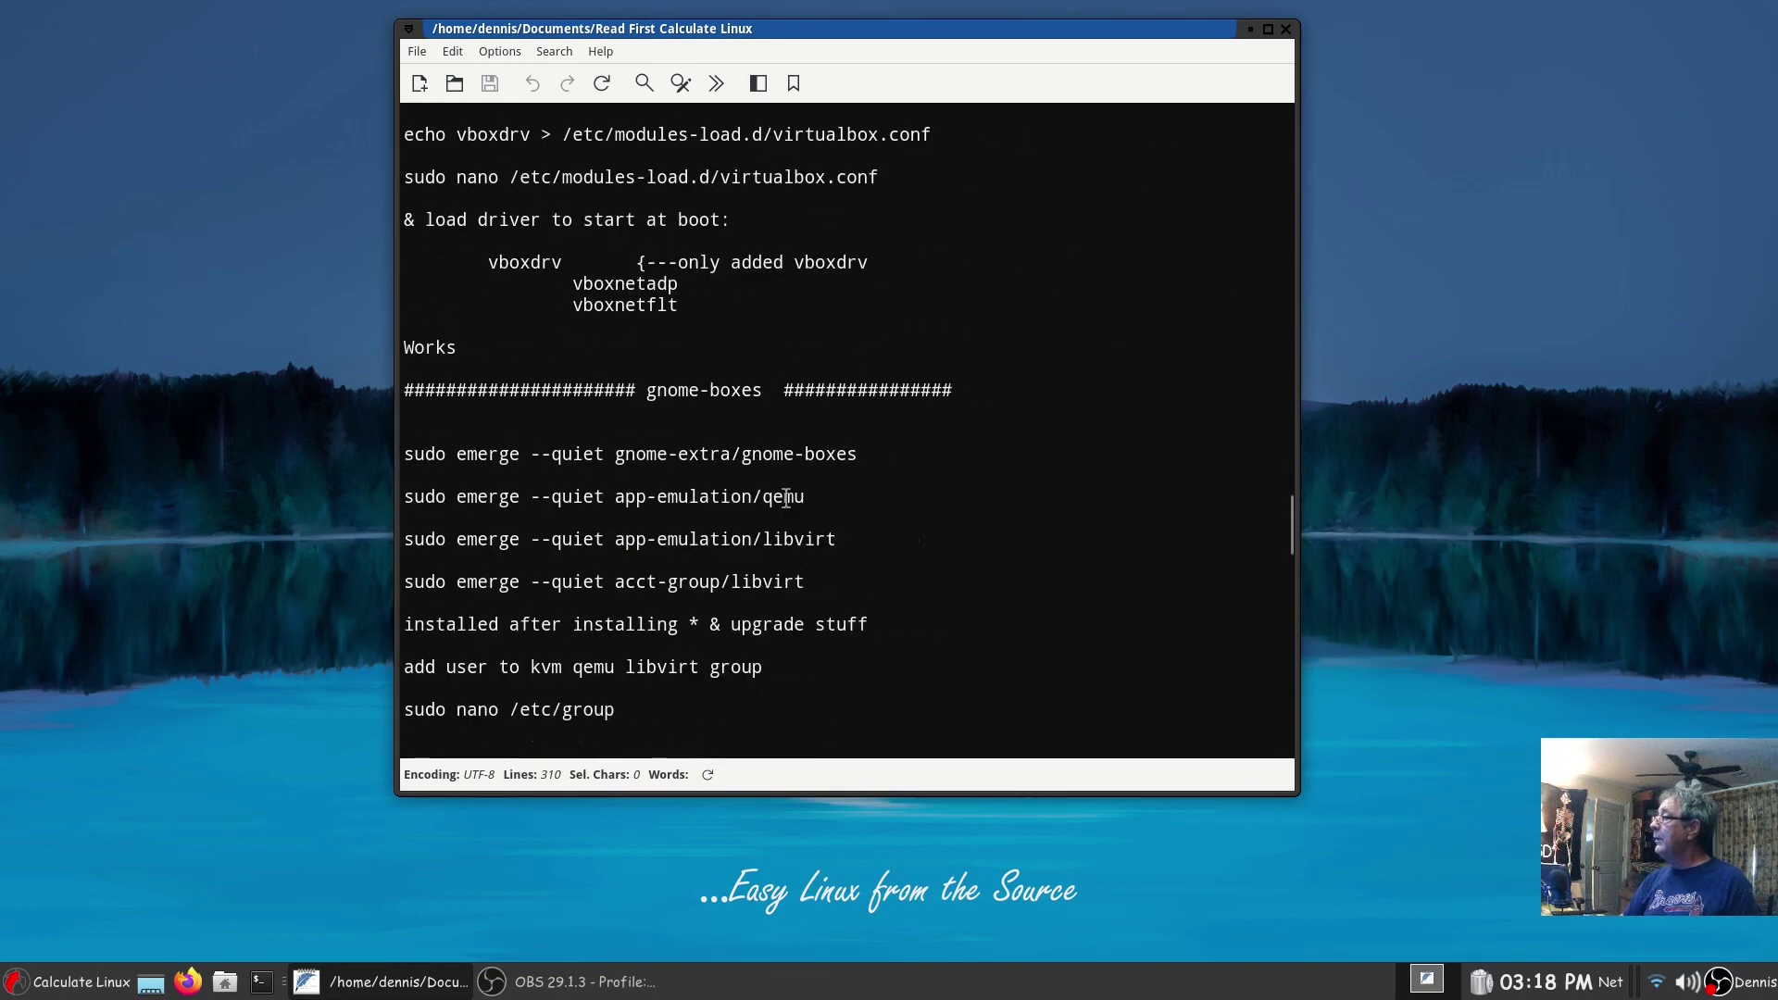
# - Highlight the word vboxdrv, then settle on the VirtualBox driver-loading section of the notes
pyautogui.scroll(2, 792, 505)
pyautogui.scroll(1, 921, 608)
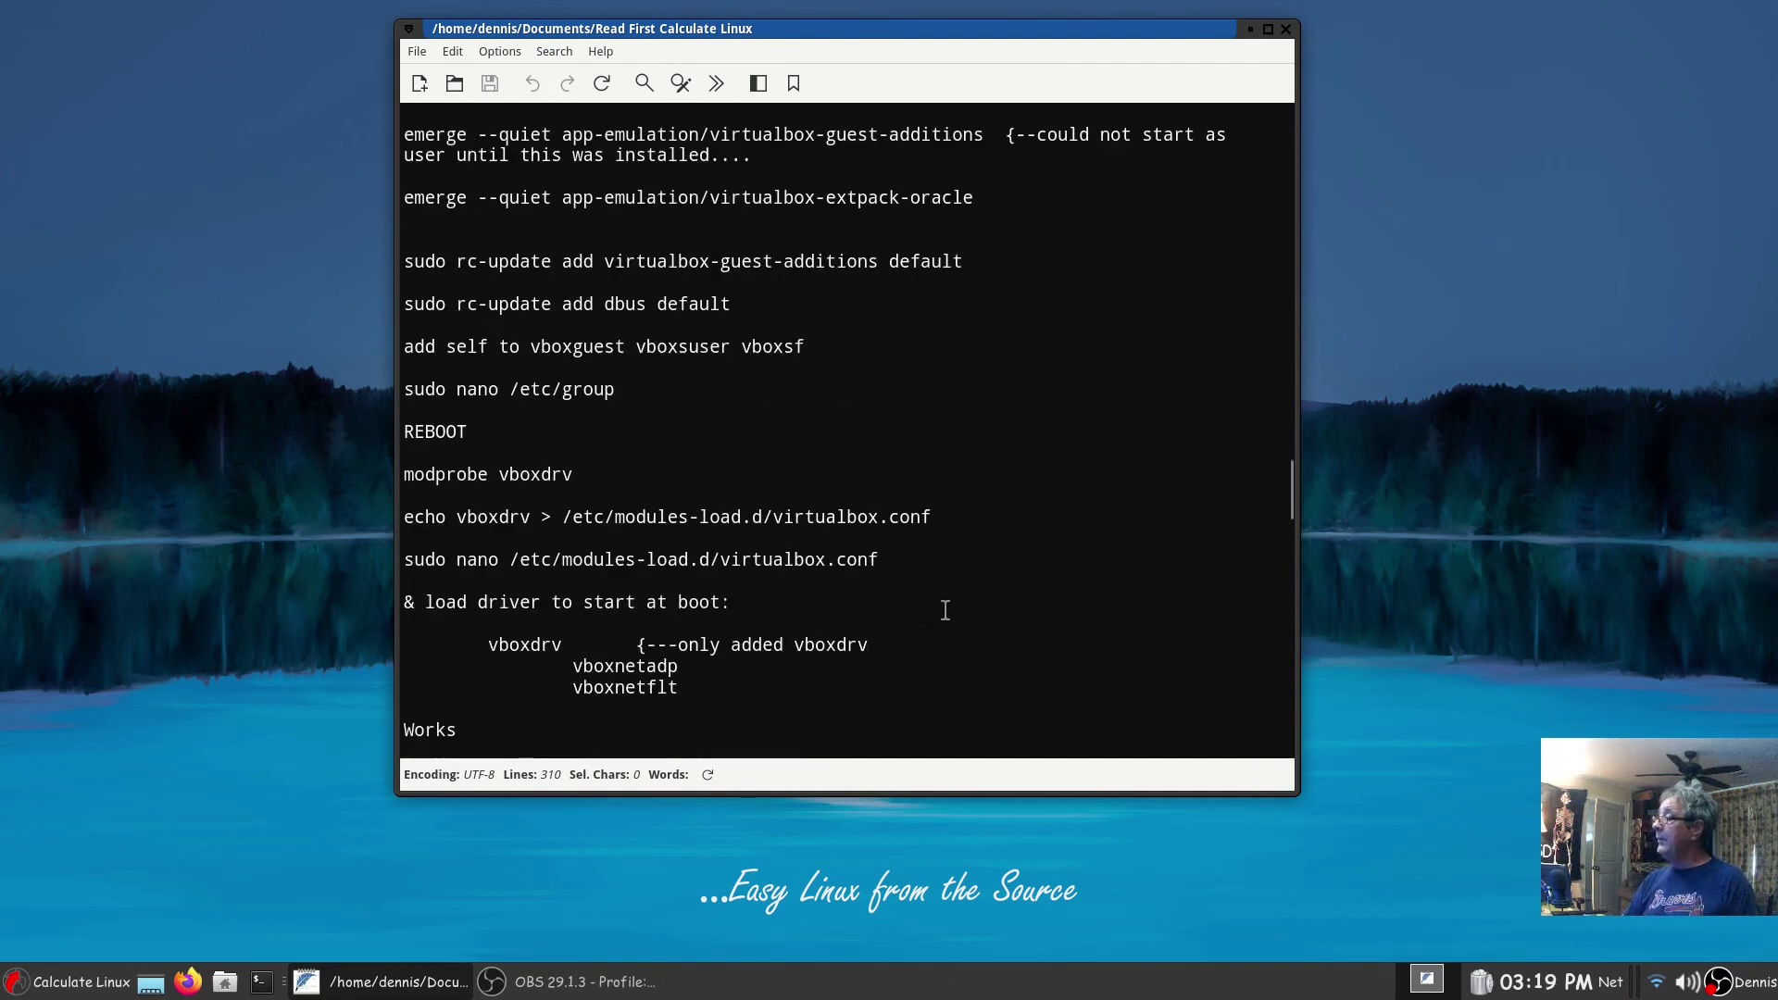
pyautogui.scroll(2, 945, 609)
pyautogui.scroll(2, 943, 614)
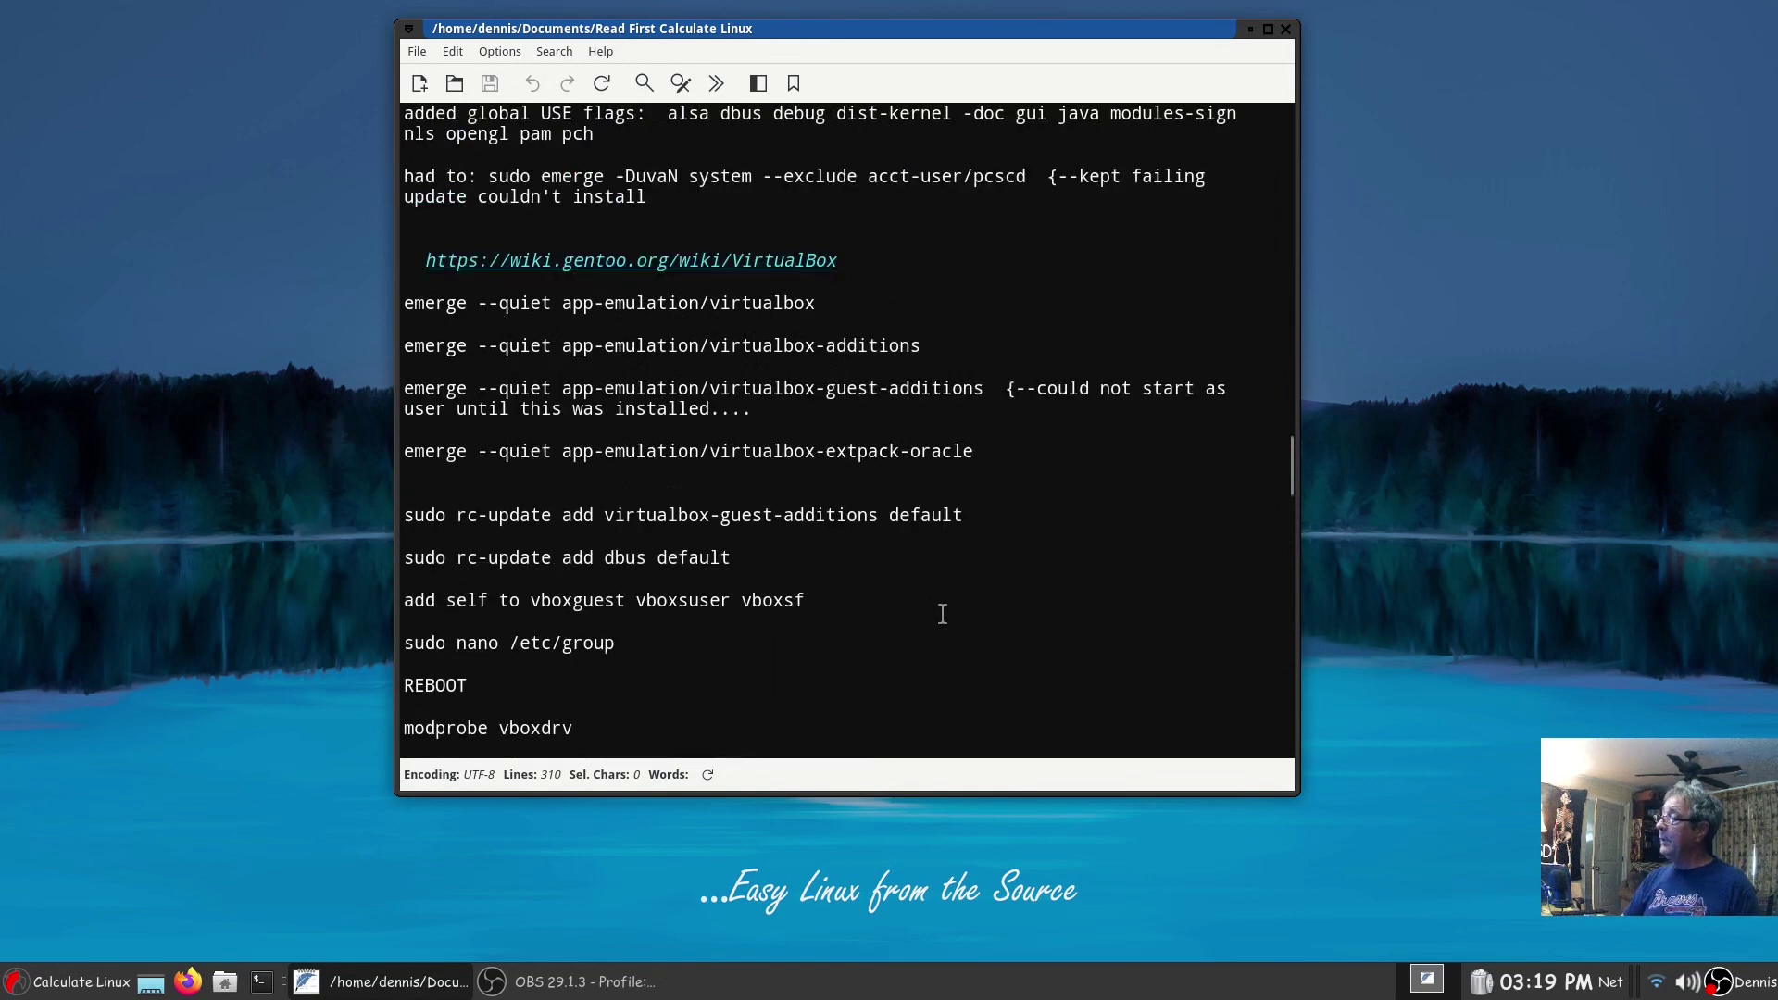
pyautogui.scroll(-4, 943, 614)
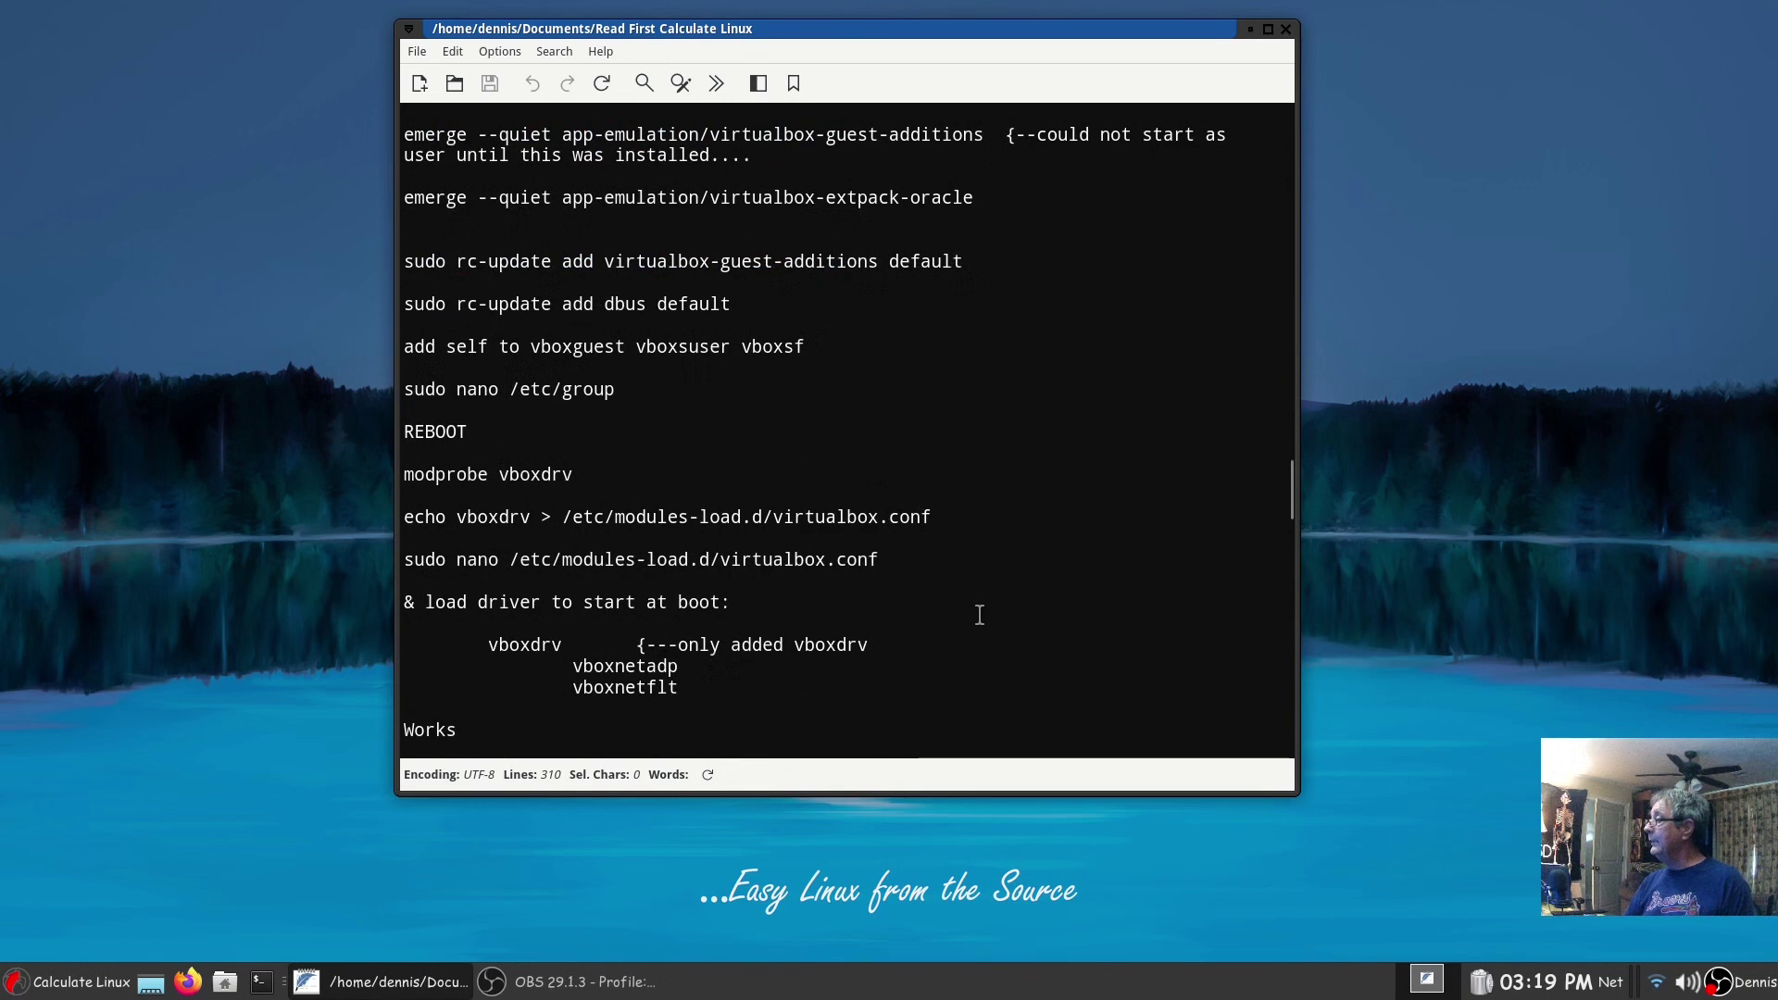
pyautogui.scroll(3, 979, 615)
pyautogui.scroll(-5, 427, 472)
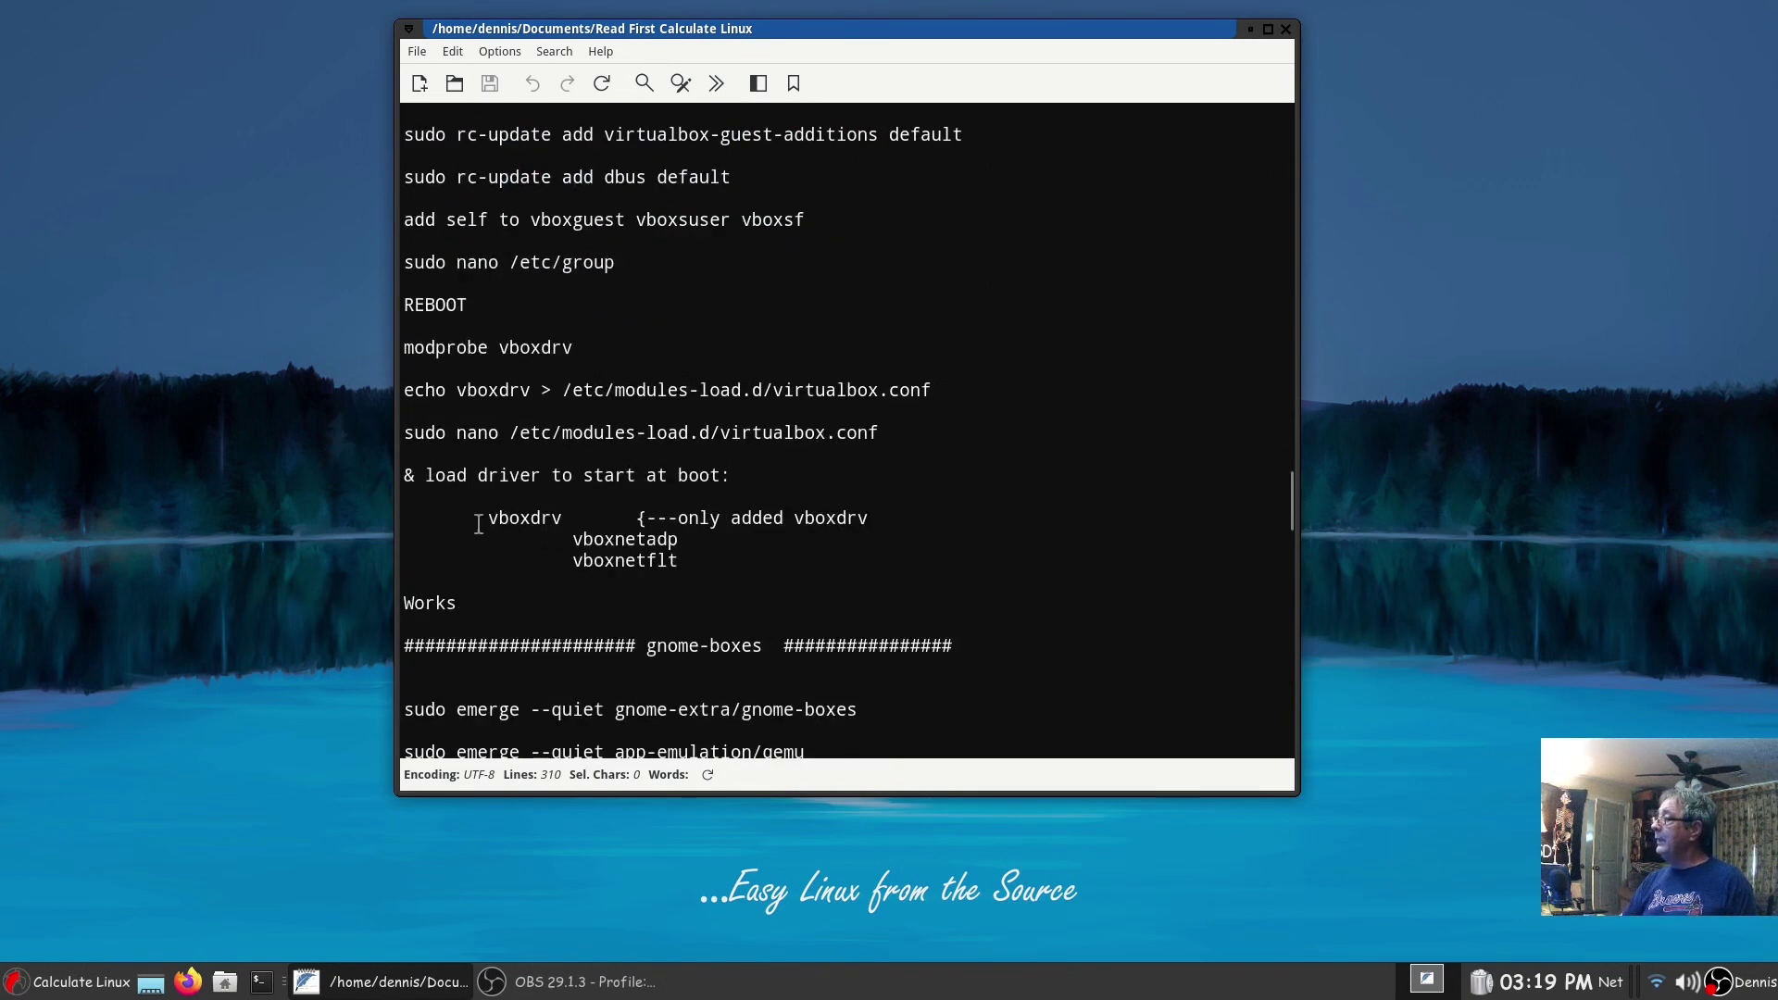
pyautogui.moveTo(483, 520); pyautogui.dragTo(563, 521)
pyautogui.click(678, 626)
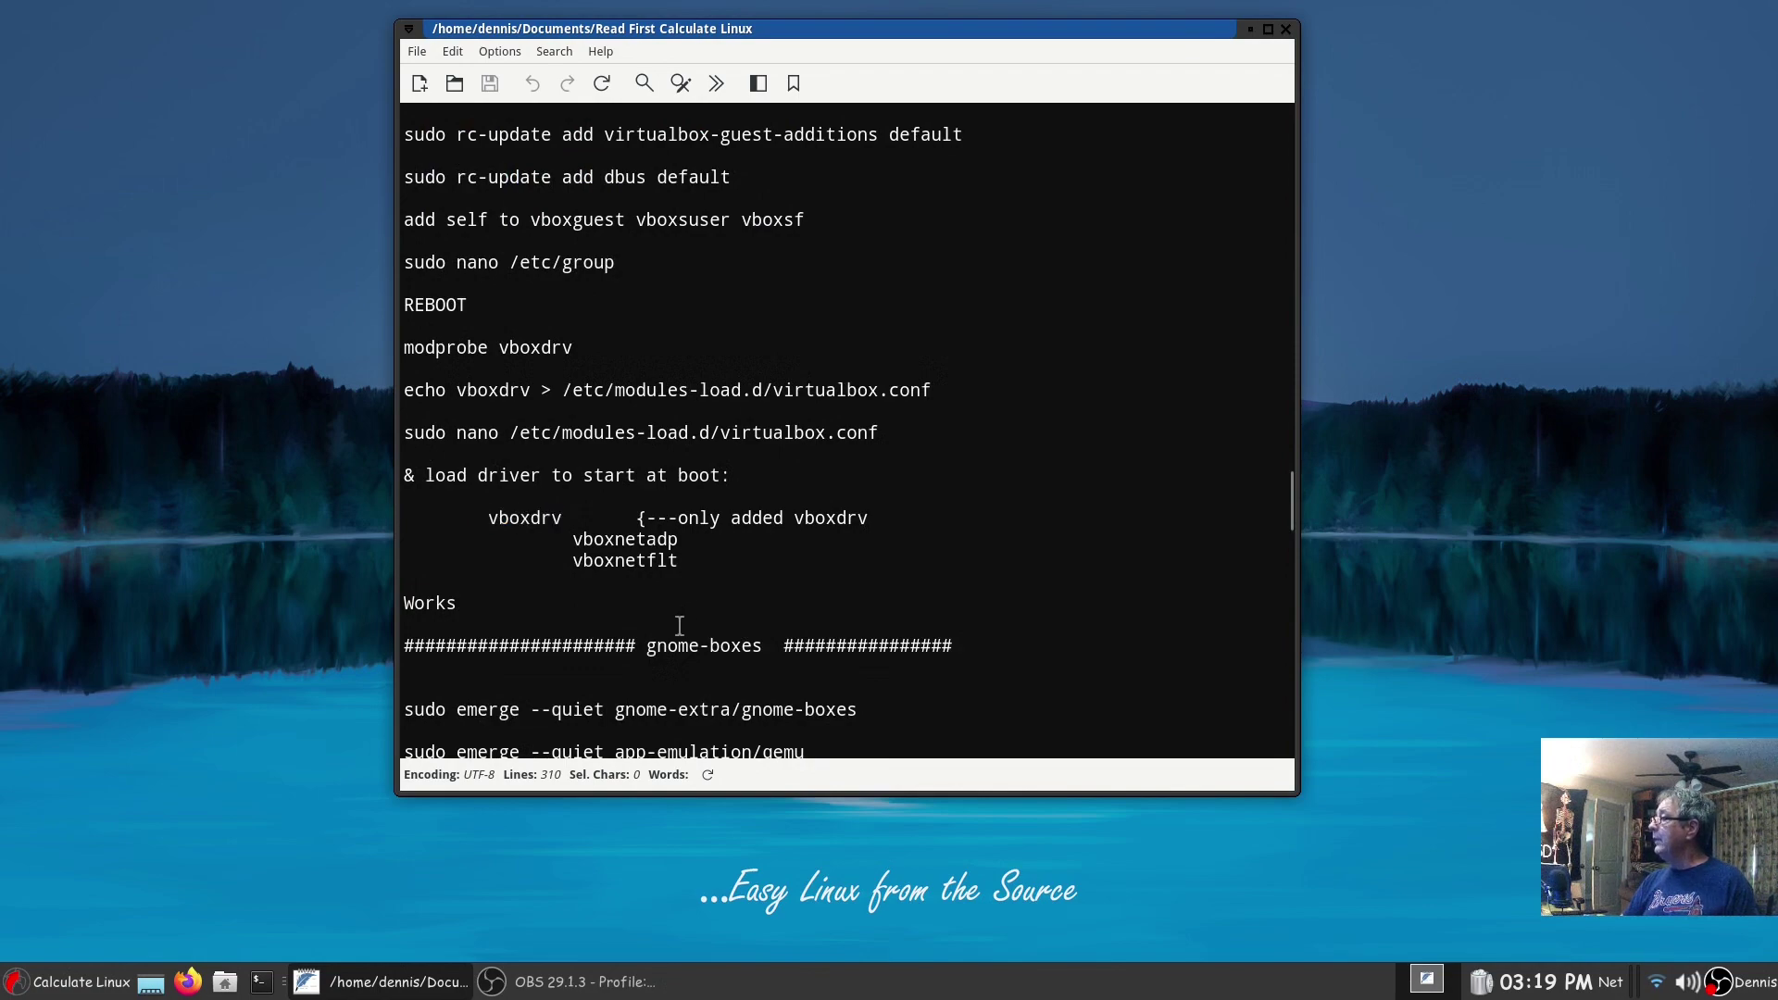
pyautogui.scroll(3, 975, 579)
pyautogui.scroll(-5, 972, 580)
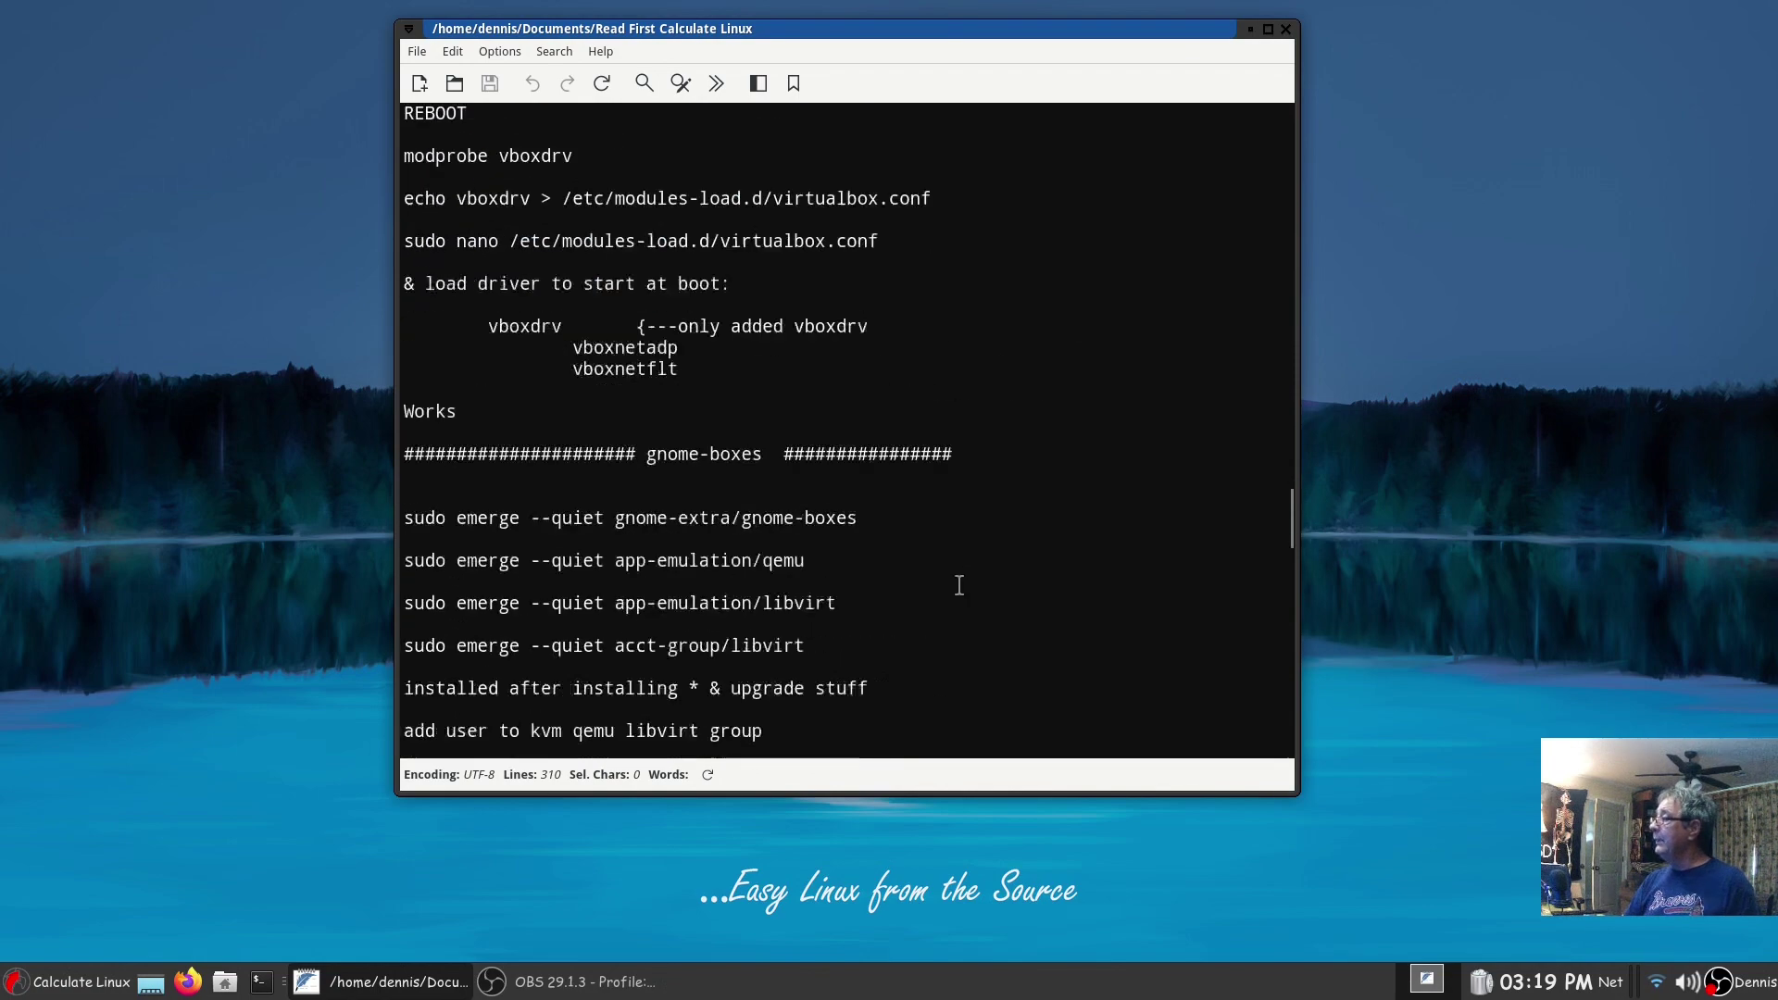
pyautogui.scroll(-6, 959, 584)
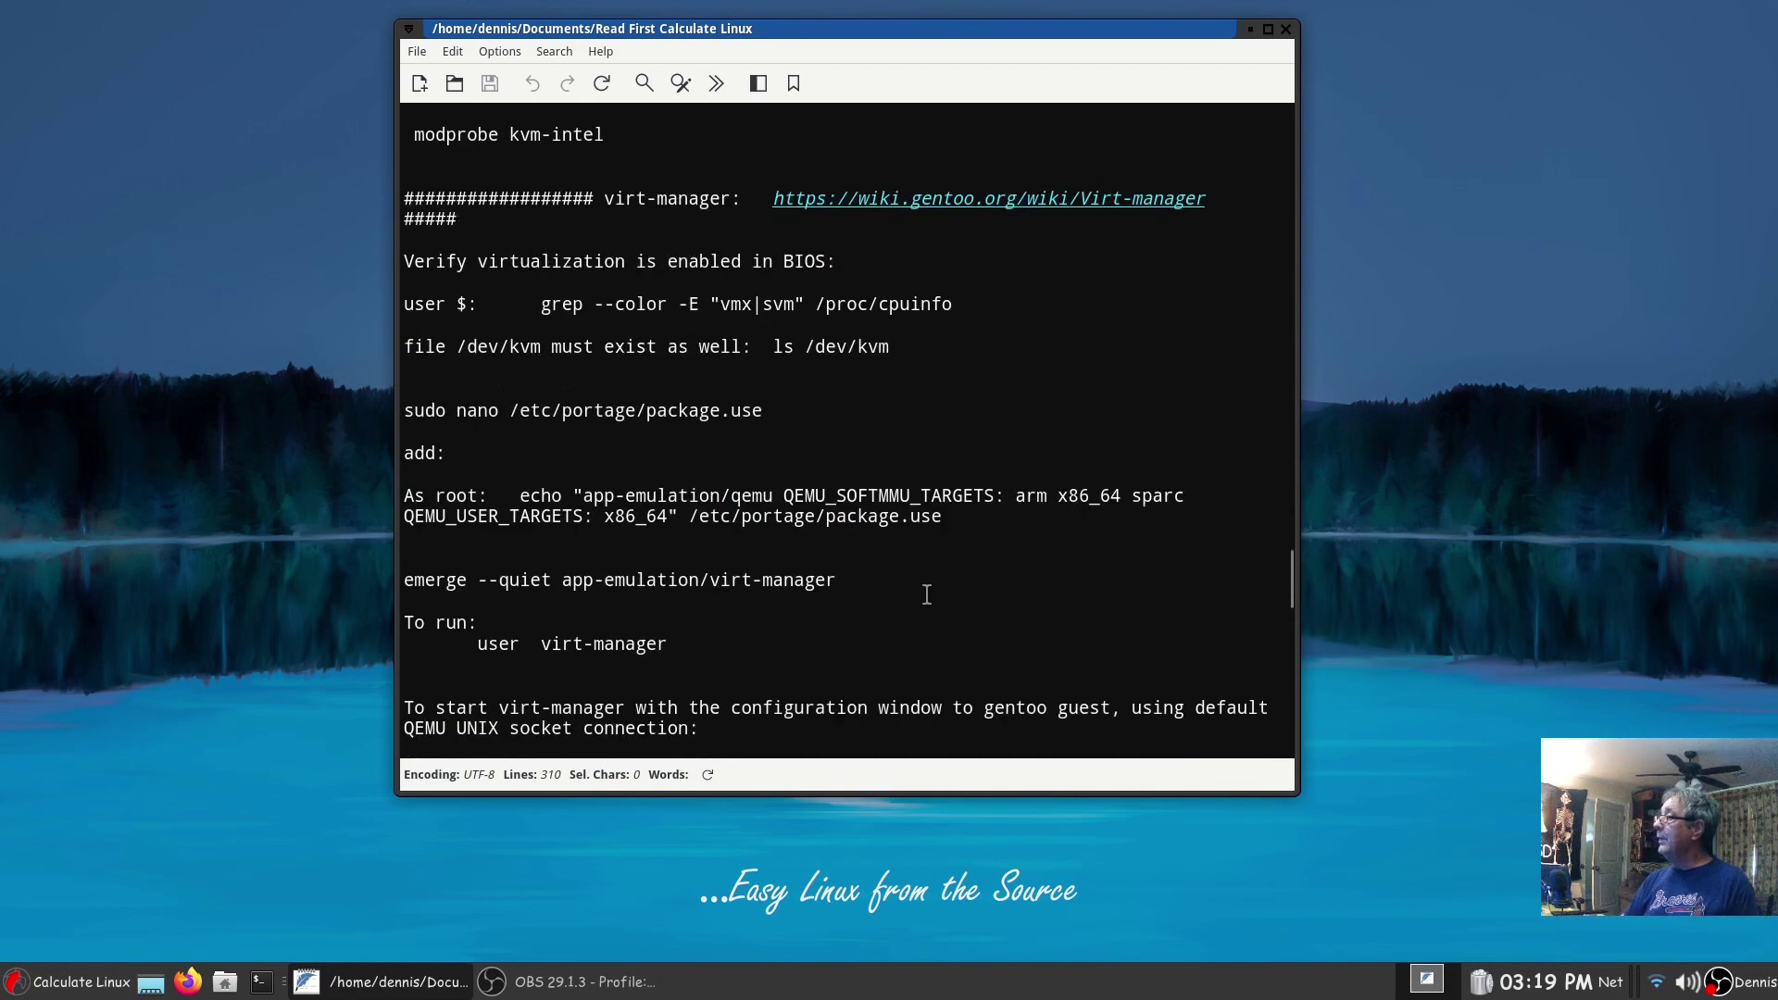
pyautogui.scroll(-5, 926, 594)
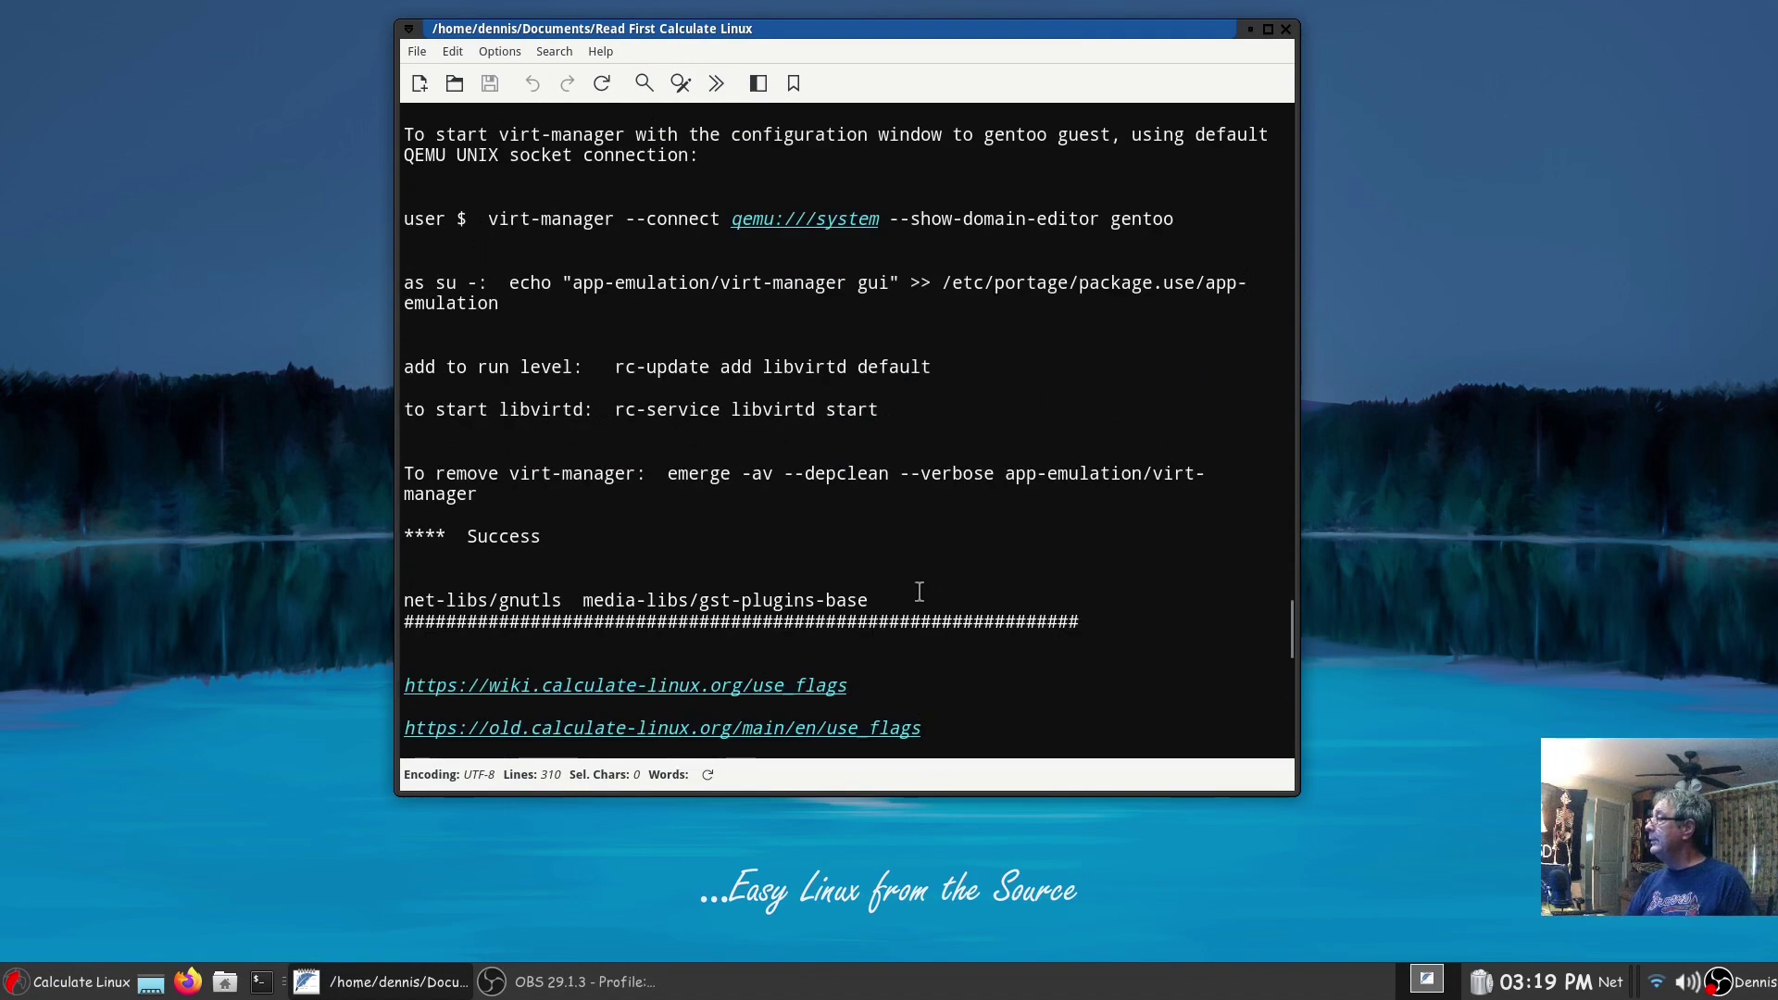
pyautogui.scroll(4, 919, 592)
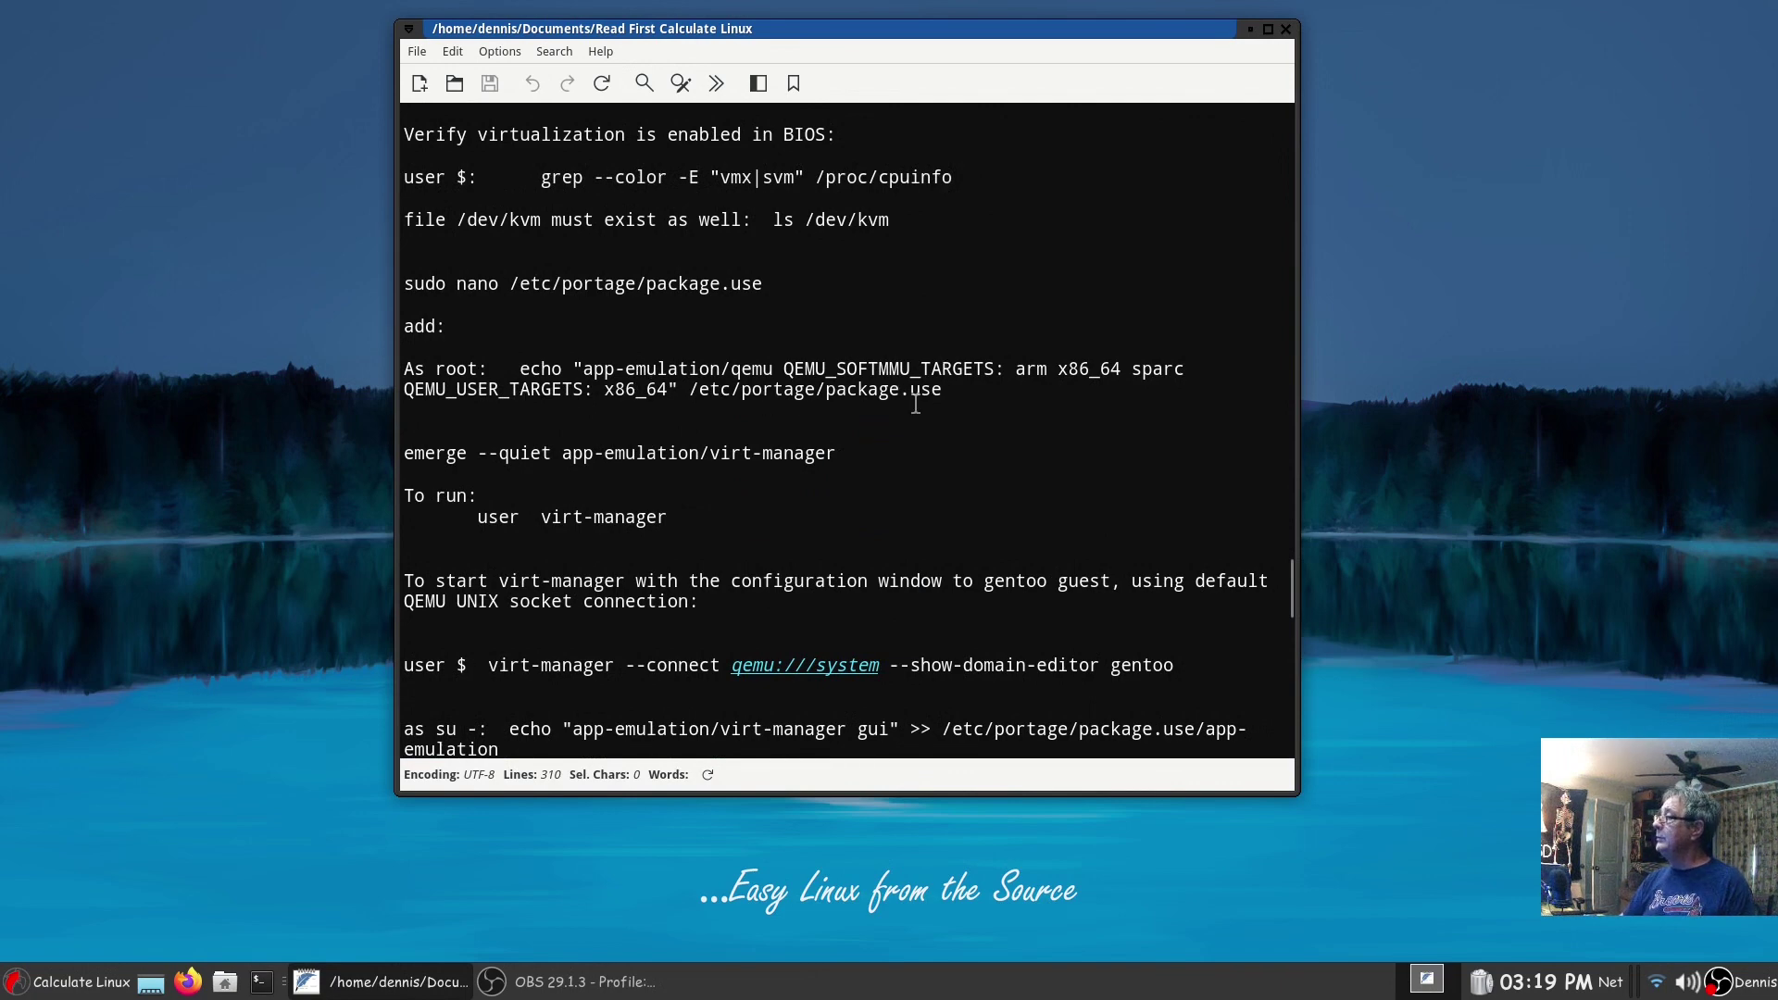
pyautogui.scroll(3, 1010, 483)
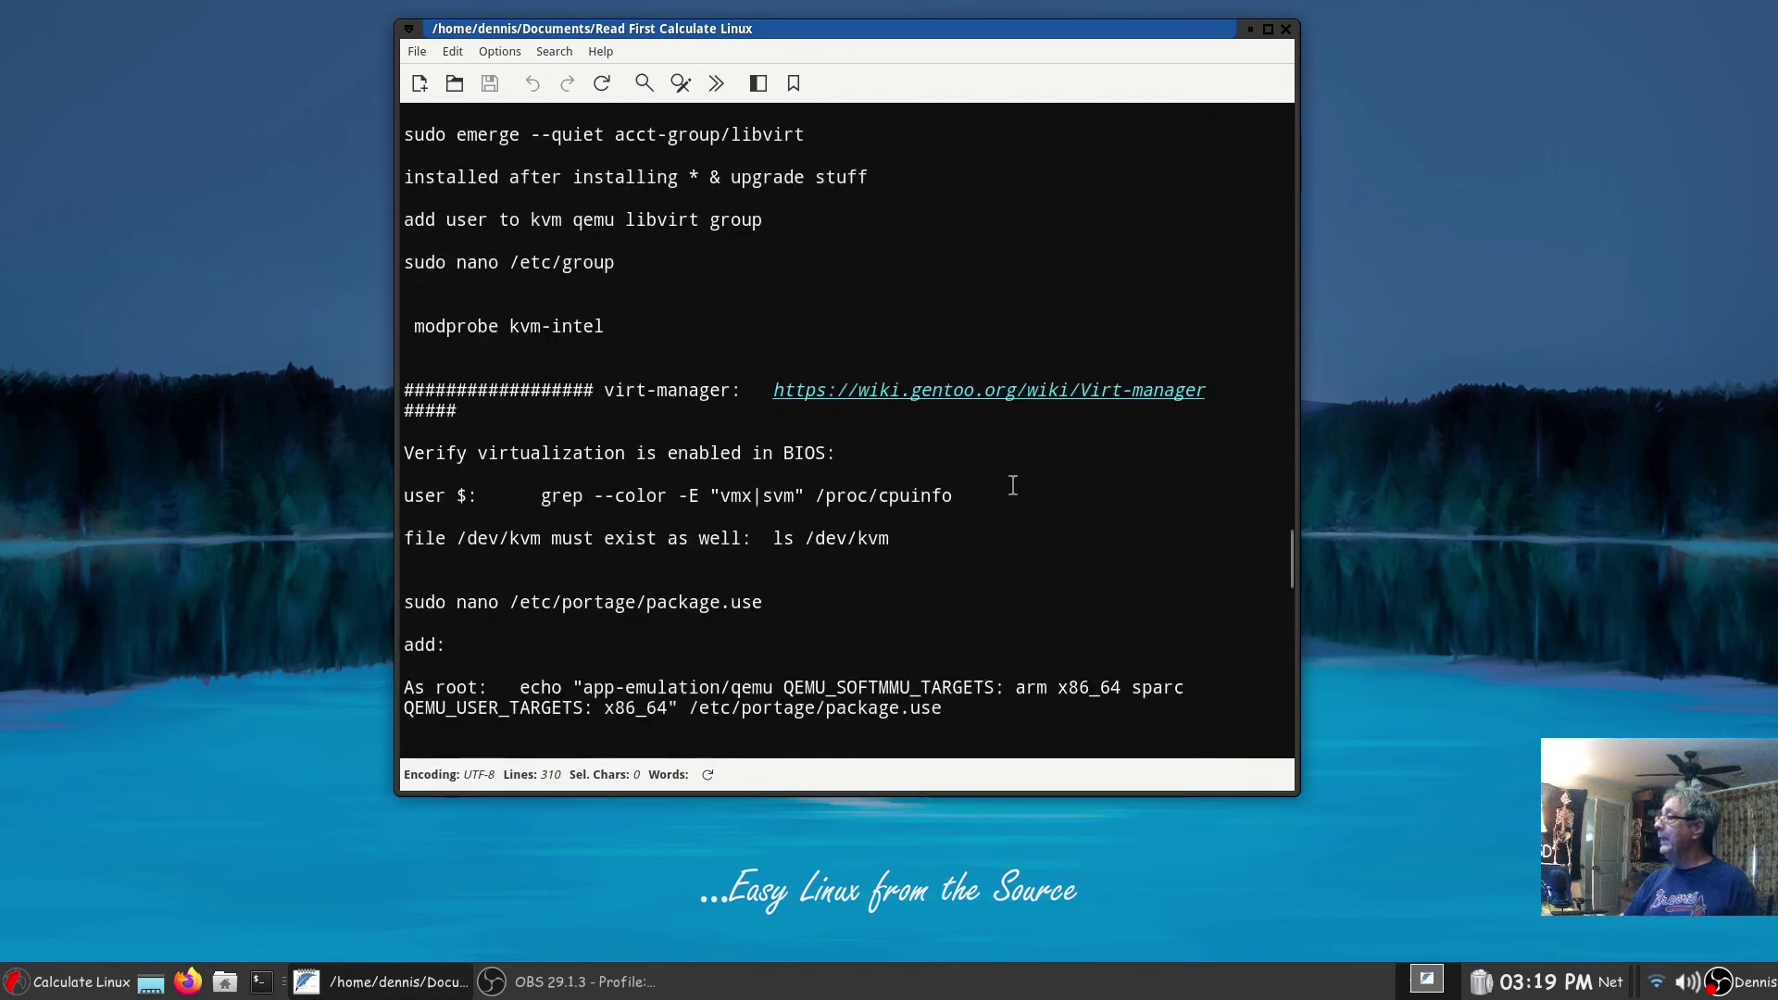
pyautogui.scroll(3, 1005, 491)
# - Close the FeatherPad Read First notes window to reveal the bare desktop
pyautogui.scroll(7, 1004, 491)
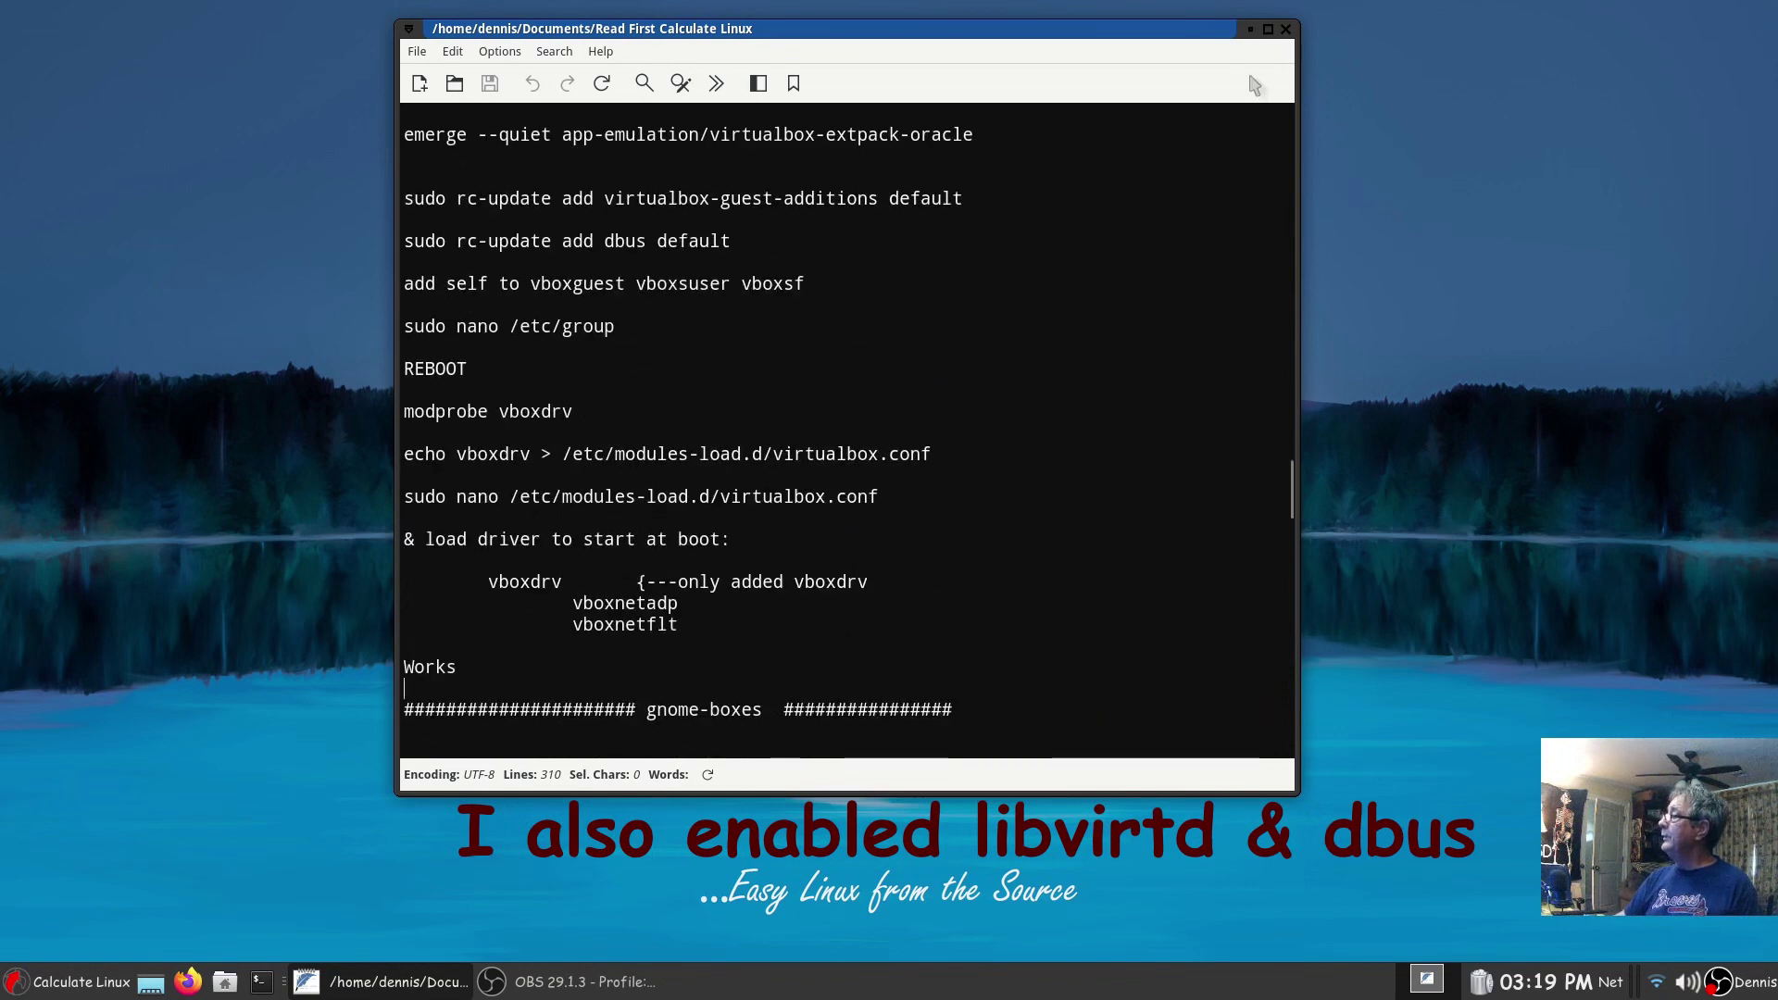
pyautogui.click(1285, 30)
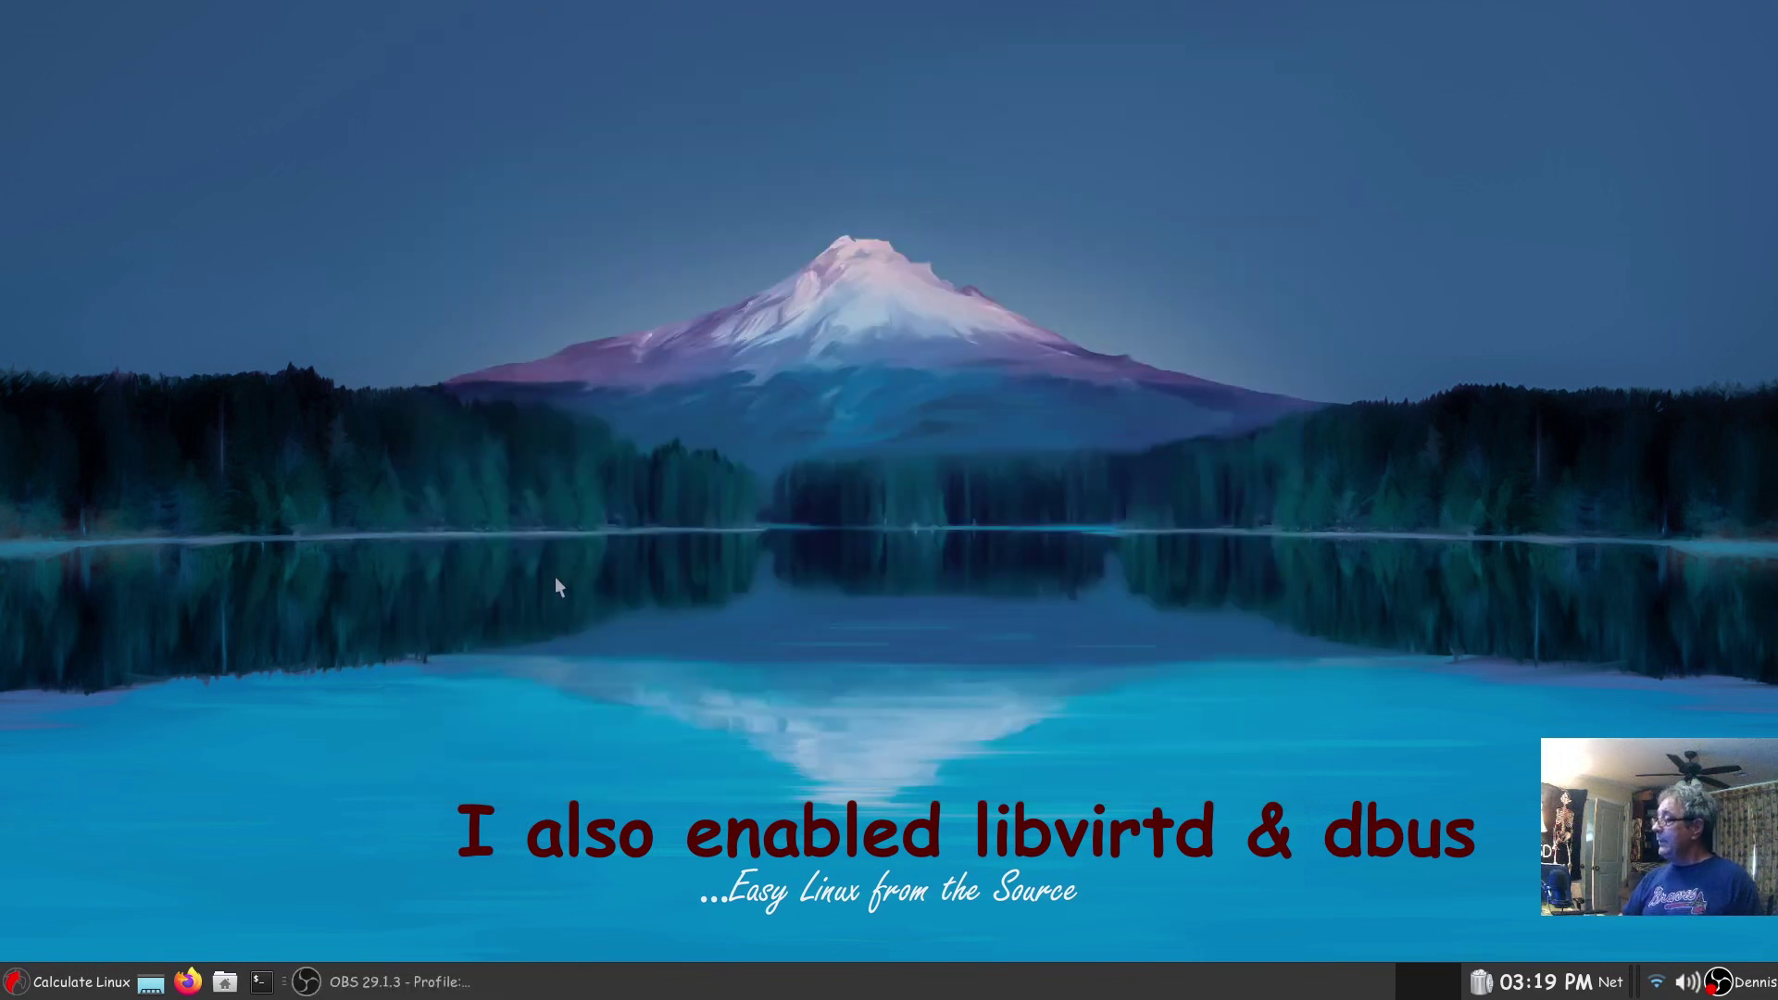